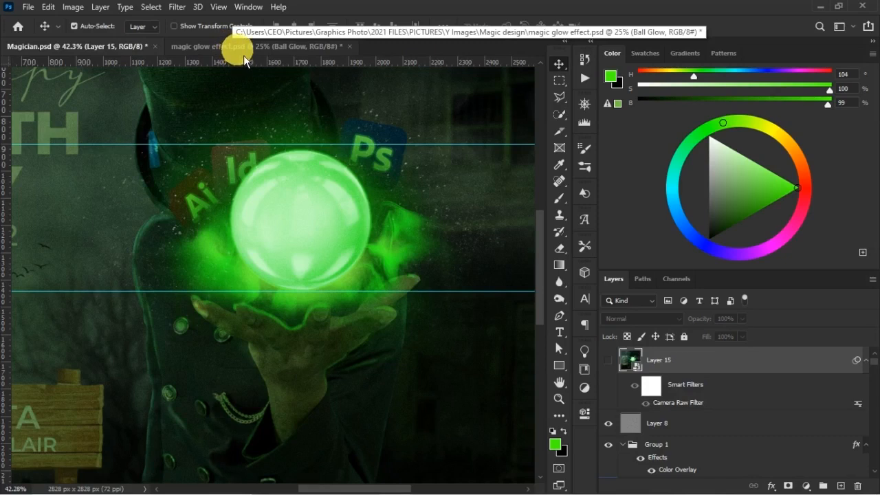
# - Switch to magic glow effect.psd and add a new layer above Hue/Saturation 2 in the BALL group
pyautogui.click(247, 50)
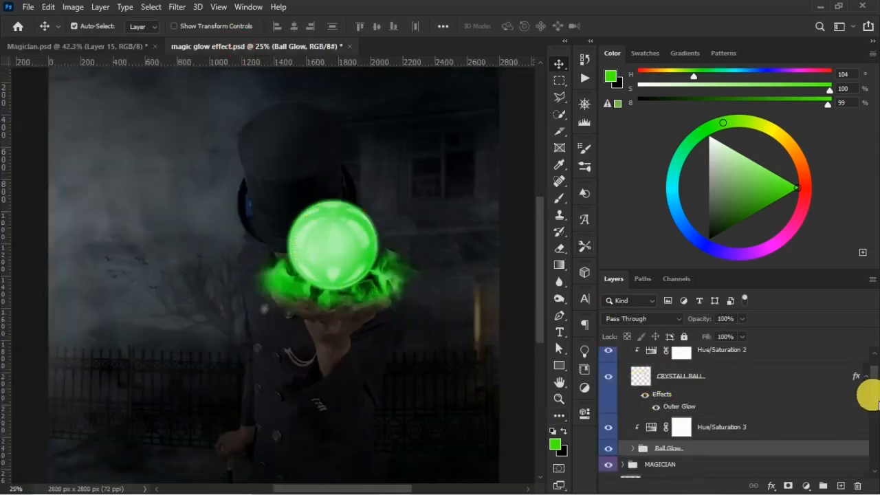
pyautogui.scroll(1, 864, 393)
pyautogui.click(730, 386)
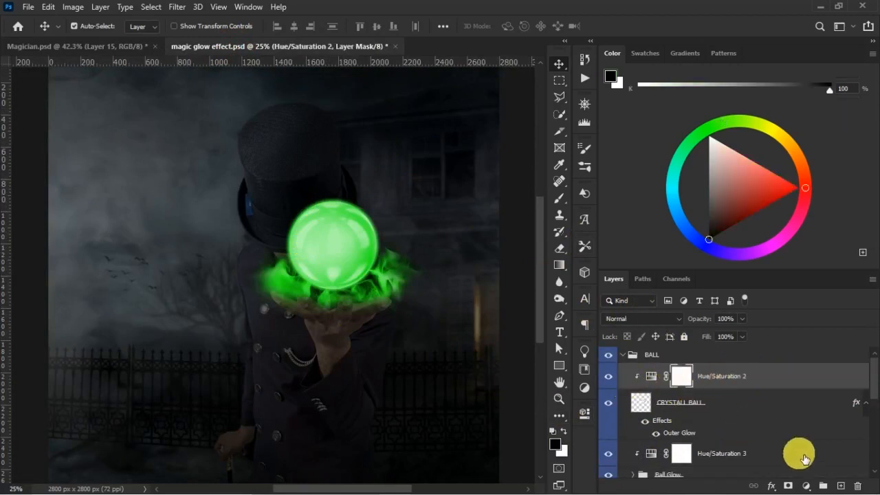
pyautogui.click(840, 486)
# - Set up a soft 1200 px brush with a green sampled from the flames around the hand
pyautogui.press('b')
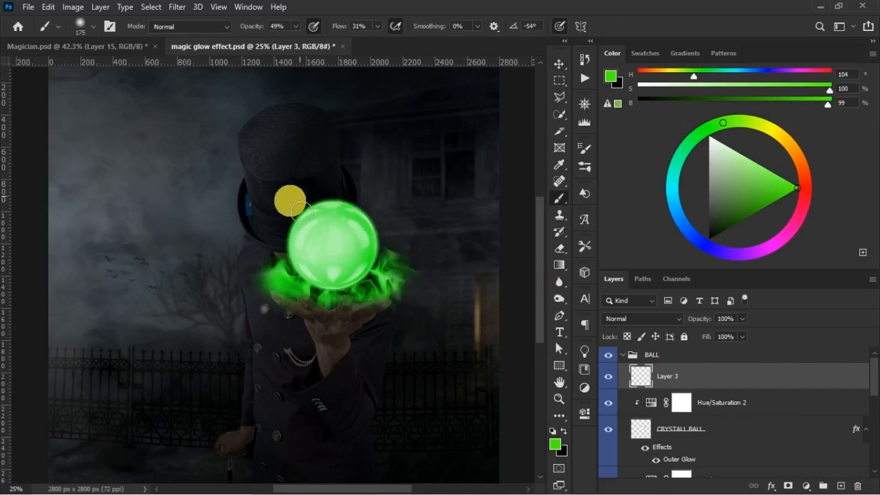
pyautogui.press(']')
pyautogui.press(']')
pyautogui.press(']')
pyautogui.press(']')
pyautogui.press(']')
pyautogui.press(']')
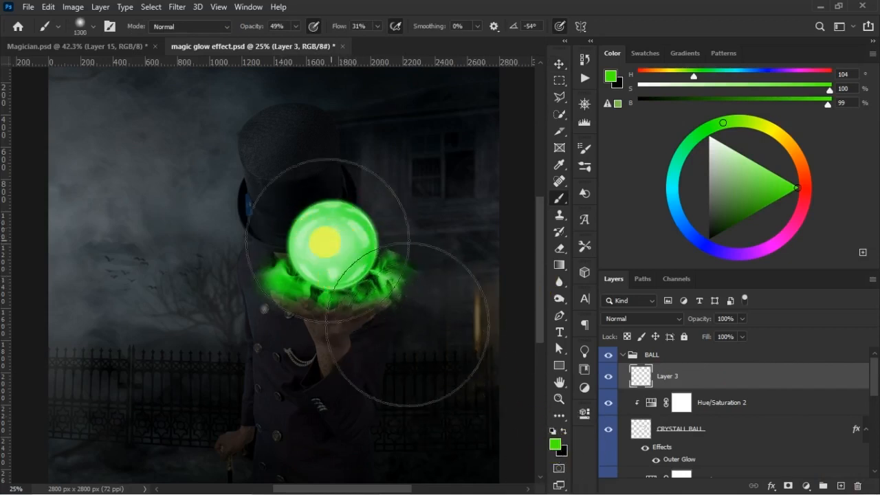
pyautogui.click(555, 440)
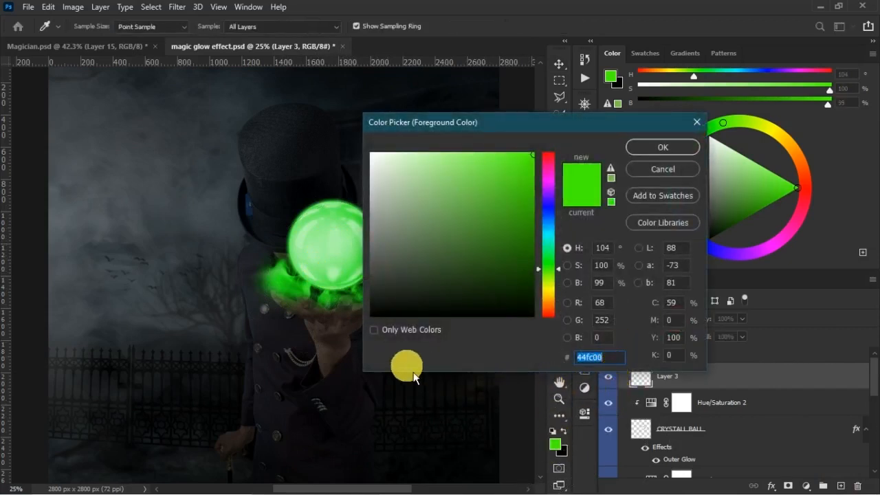
pyautogui.click(641, 171)
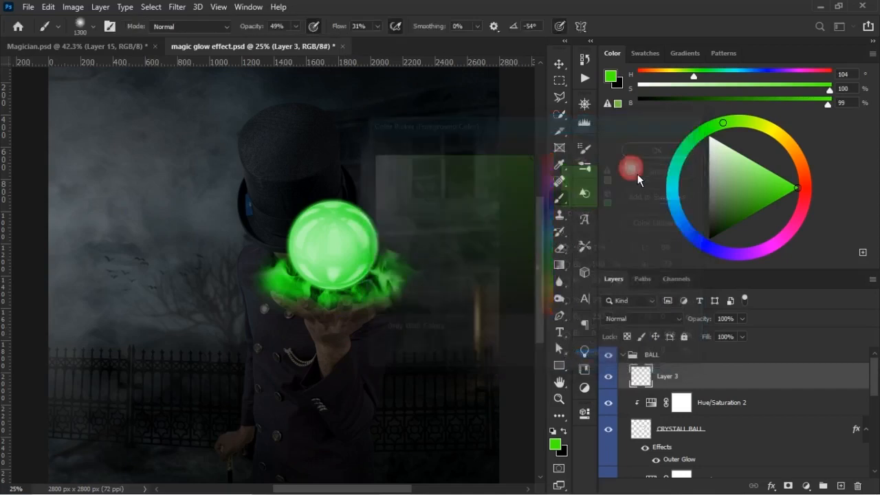
pyautogui.keyDown('alt'); pyautogui.click(287, 283); pyautogui.keyUp('alt')
pyautogui.moveTo(282, 274); pyautogui.dragTo(283, 275)
pyautogui.press('[')
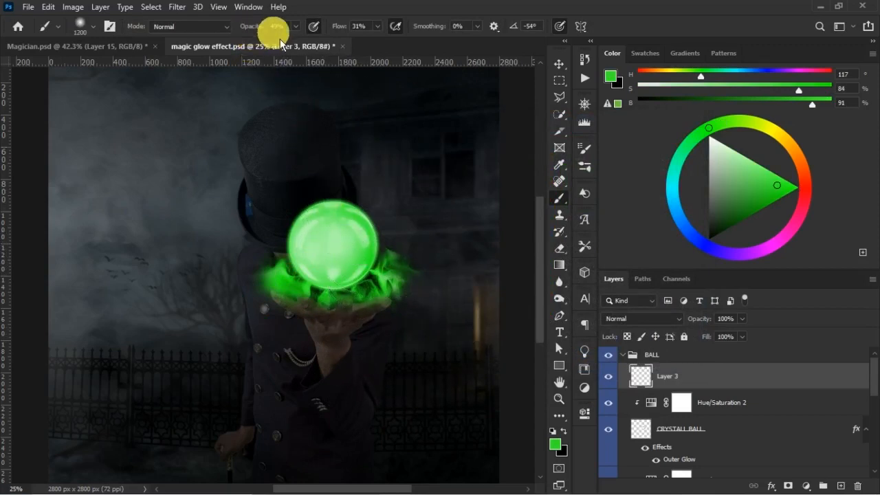
# - Set the brush opacity to 100% and flow to 78%, and paint a large green glow centred on the crystal ball
pyautogui.moveTo(260, 31); pyautogui.dragTo(335, 48)
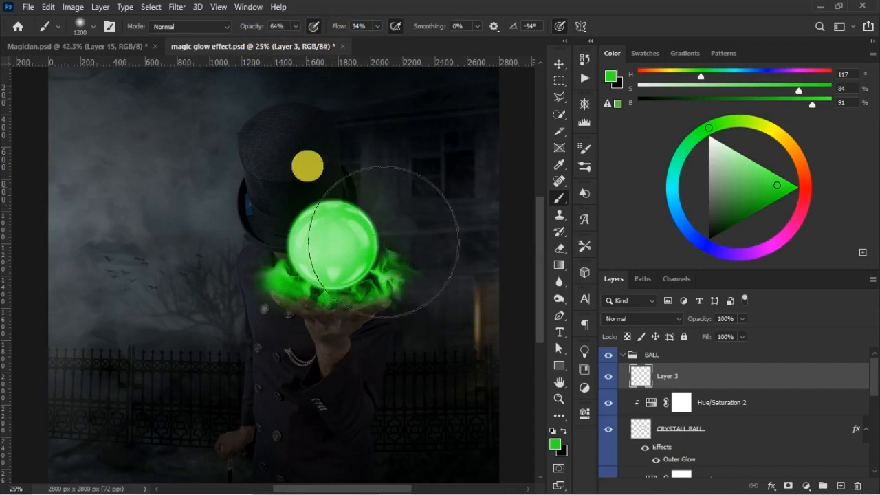
pyautogui.moveTo(255, 26); pyautogui.dragTo(349, 33)
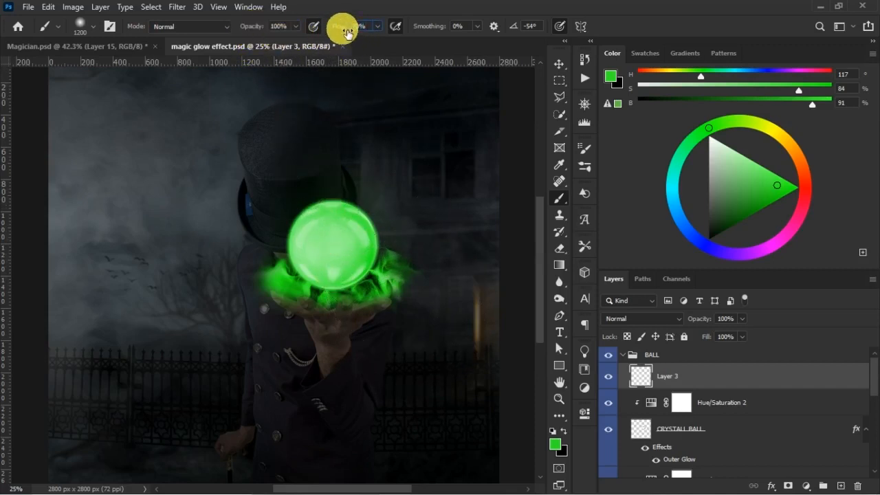
pyautogui.click(330, 239)
pyautogui.click(330, 239)
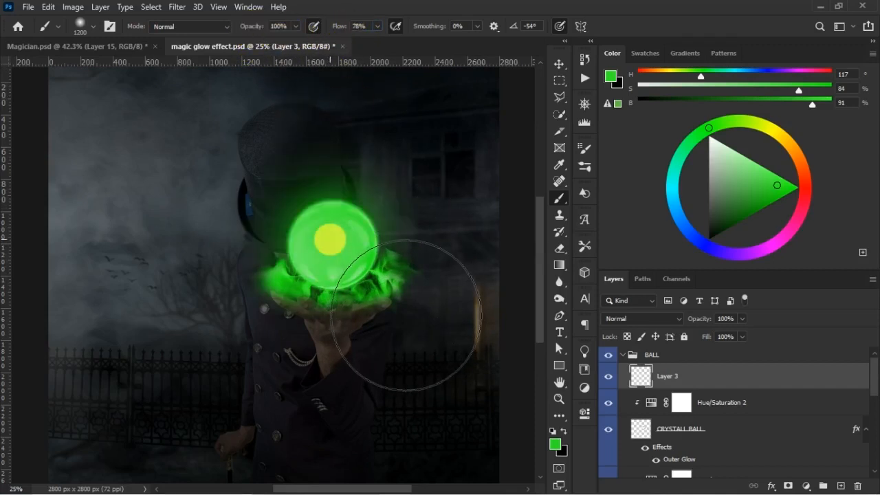
pyautogui.click(330, 239)
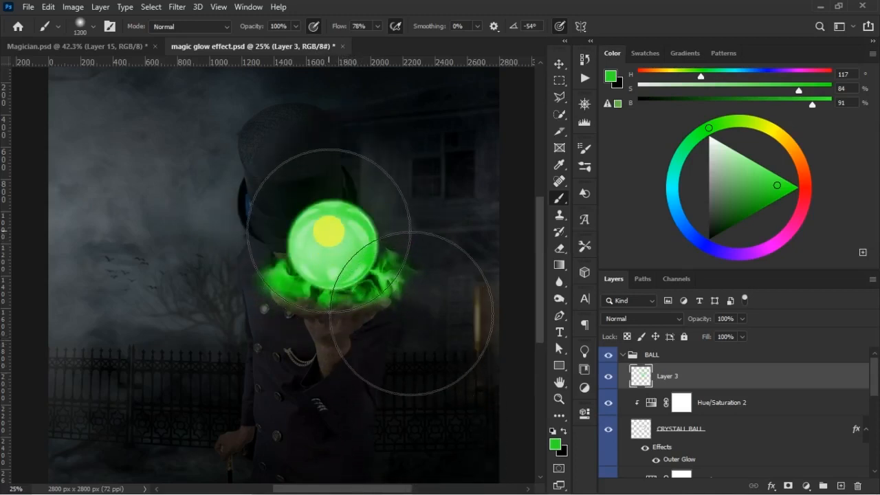
pyautogui.click(330, 233)
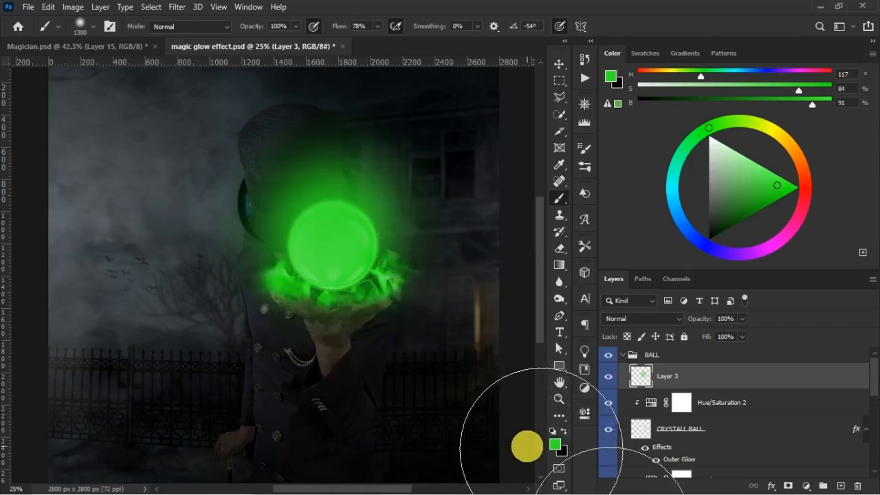
# - Place the painted glow layer beneath the CRYSTALL BALL layer and set its opacity to 82% and fill to 81%
pyautogui.moveTo(712, 338); pyautogui.dragTo(707, 336)
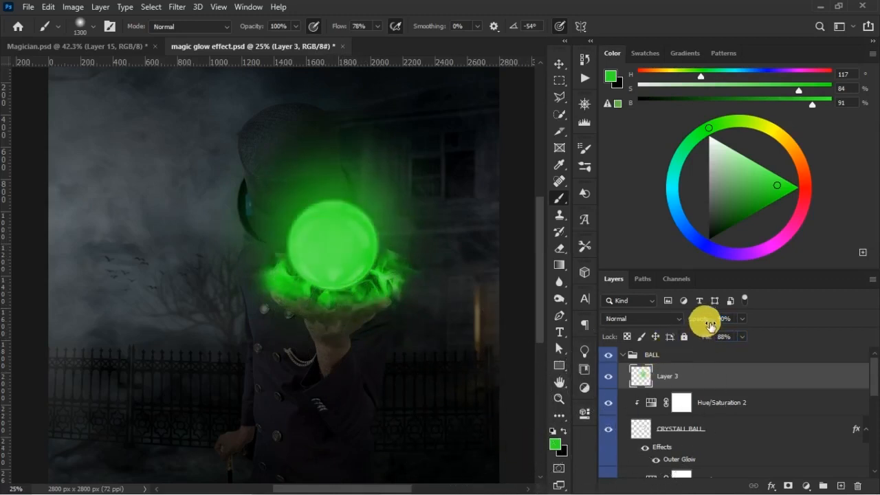
pyautogui.moveTo(691, 369); pyautogui.dragTo(713, 461)
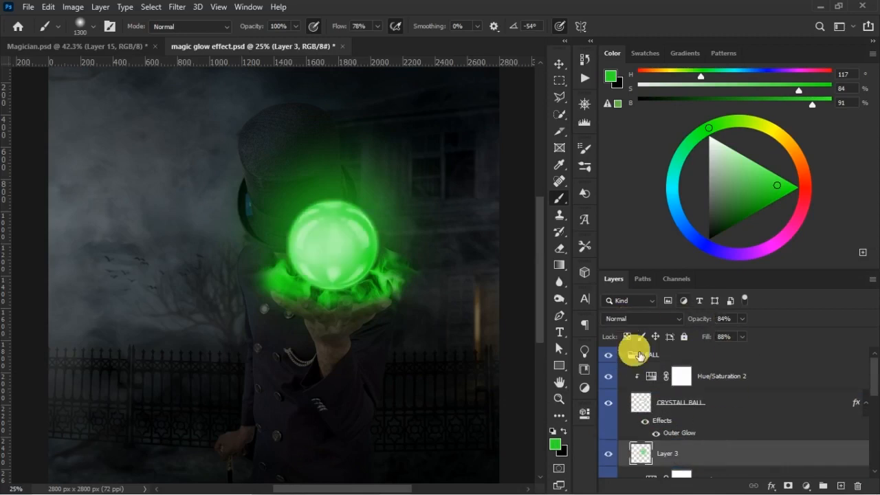
pyautogui.moveTo(705, 320); pyautogui.dragTo(708, 343)
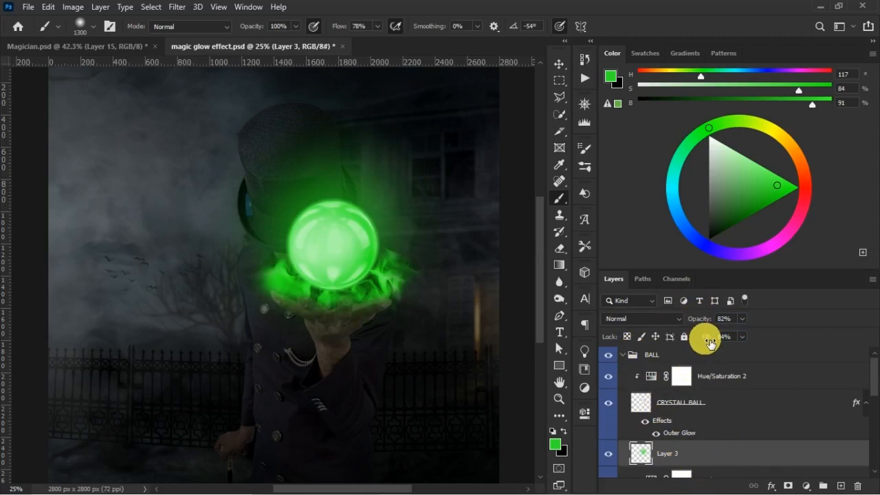
# - Look at the ball's glow in Magician.psd for comparison and return to magic glow effect.psd
pyautogui.click(103, 47)
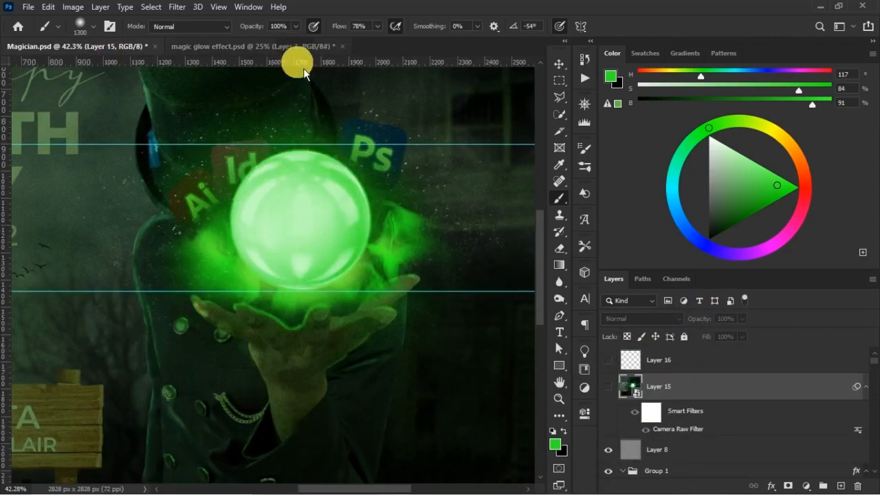
pyautogui.hotkey('ctrl', '-')
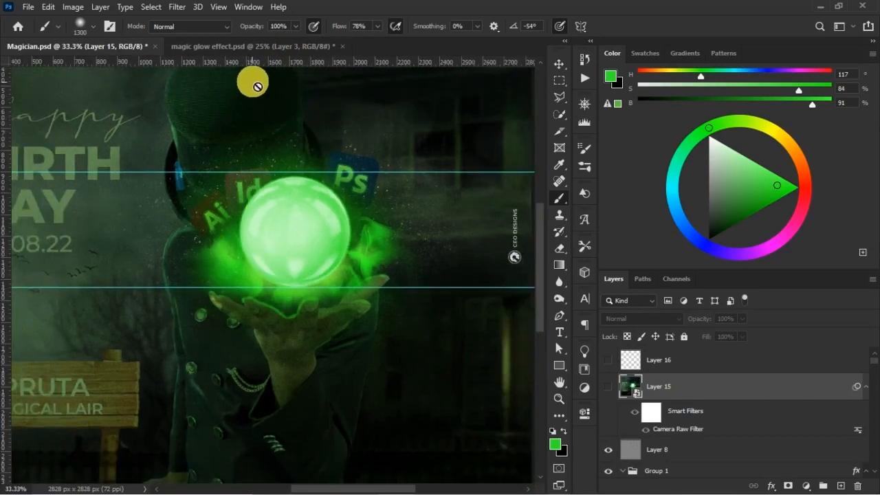
pyautogui.click(262, 48)
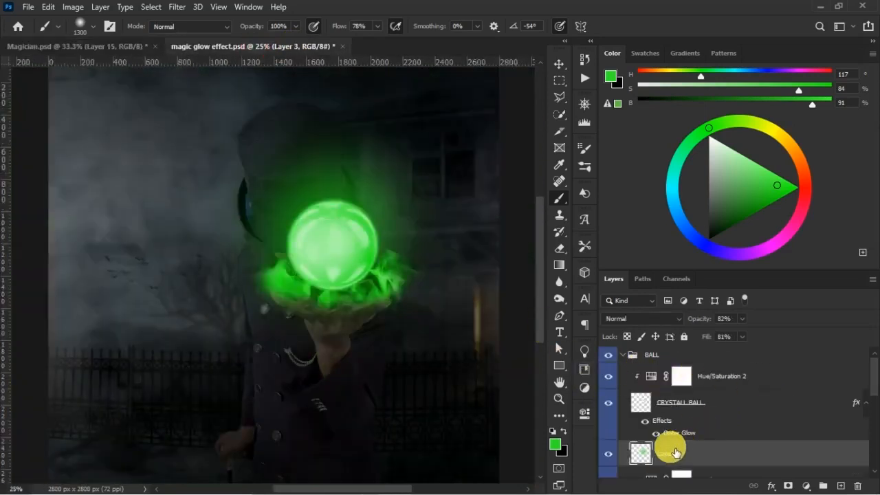
# - Reposition the green glow around the crystal ball with Free Transform, about 36 px left and 40 px down
pyautogui.press('v')
pyautogui.keyDown('ctrl'); pyautogui.click(441, 365); pyautogui.keyUp('ctrl')
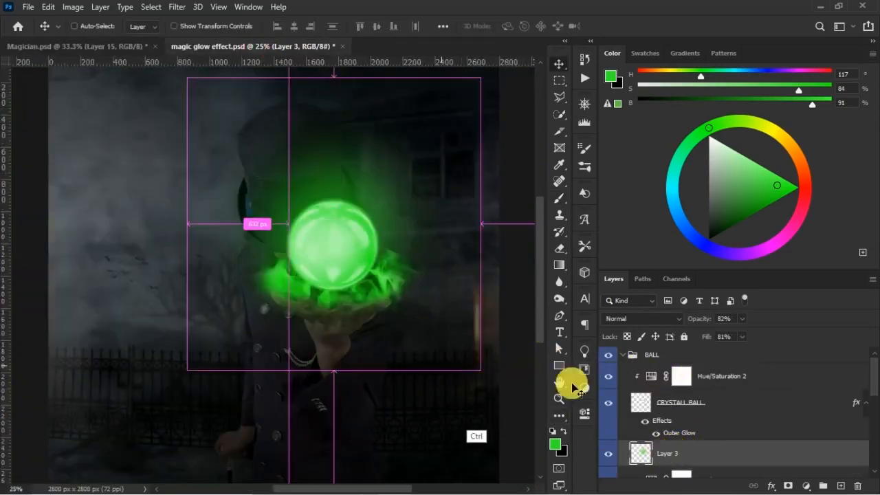
pyautogui.moveTo(356, 270)
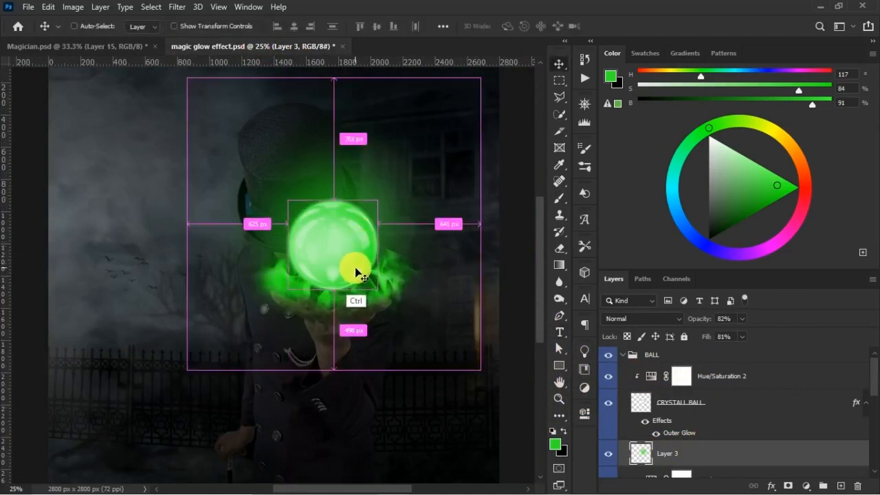
pyautogui.hotkey('ctrl', 't')
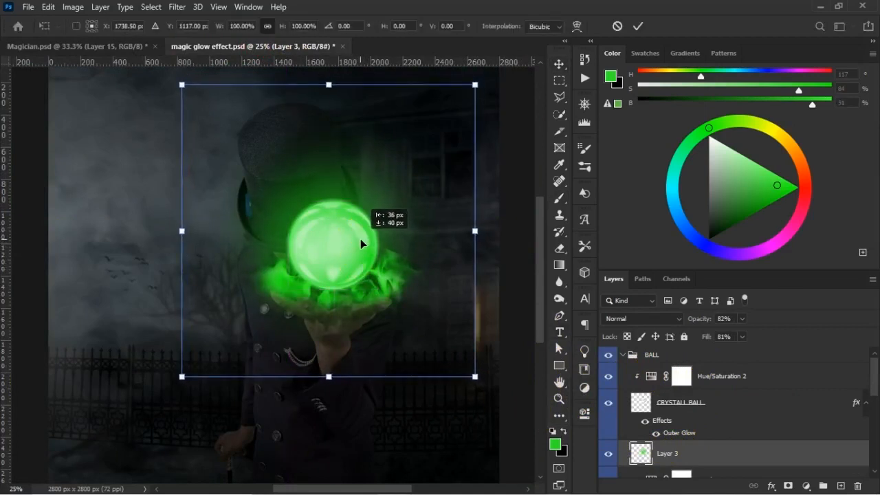
pyautogui.moveTo(675, 433); pyautogui.dragTo(741, 471)
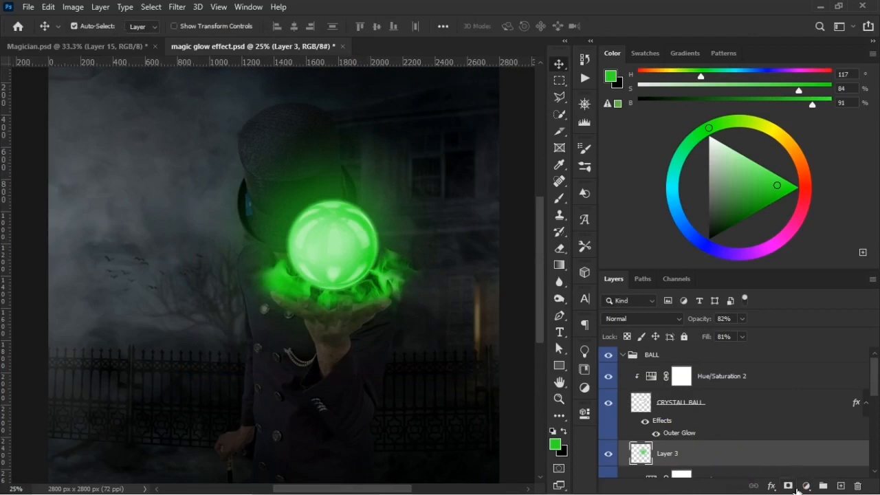
# - Add a layer mask to the glow layer and prepare a soft black brush of 900 px
pyautogui.click(791, 486)
pyautogui.press('b')
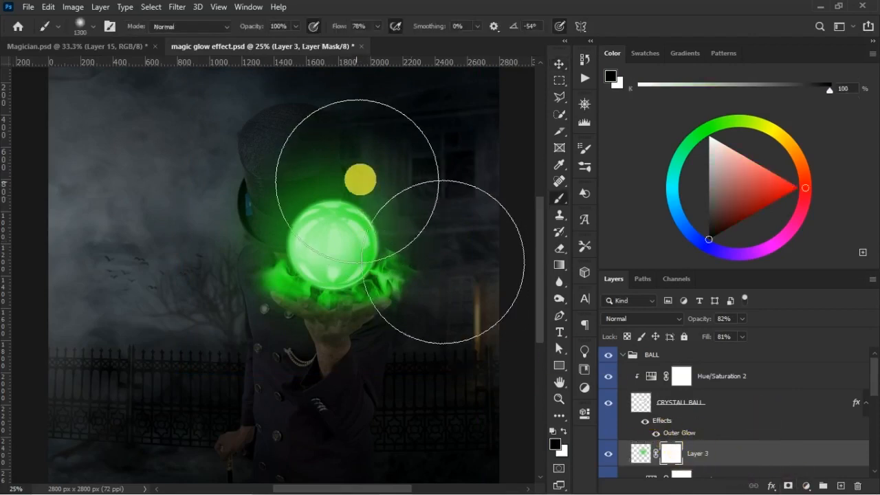
pyautogui.press('[')
pyautogui.press('[')
pyautogui.press('[')
pyautogui.press('[')
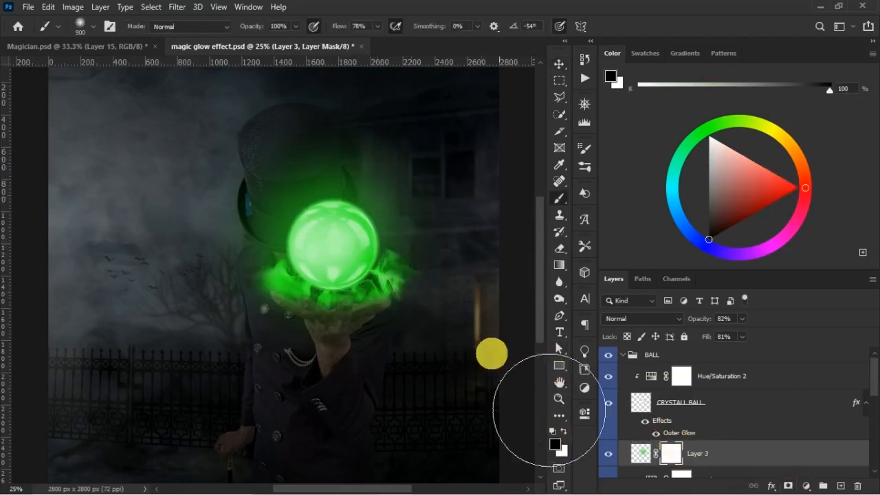
# - Lower the brush opacity to 46% and flow to 52%, and fade the upper part of the glow on the mask
pyautogui.click(263, 27)
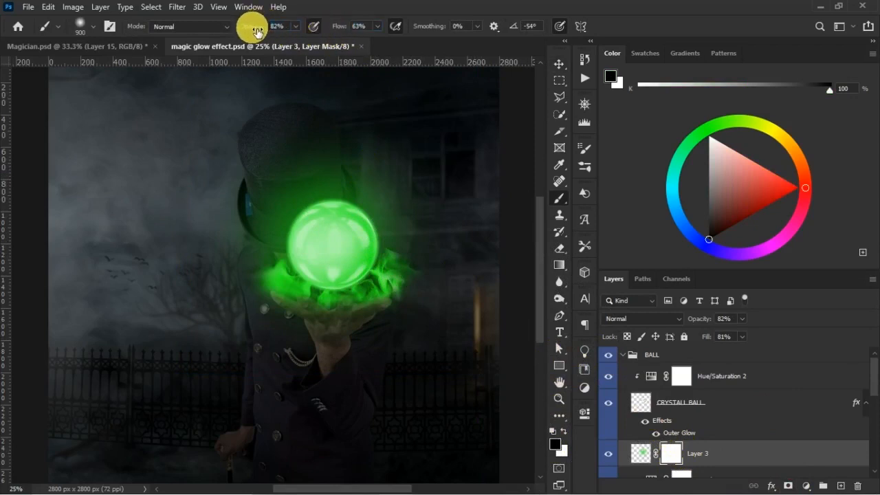
pyautogui.write('77')
pyautogui.press('Return')
pyautogui.moveTo(256, 27)
pyautogui.mouseDown()
pyautogui.moveTo(334, 37)
pyautogui.moveTo(335, 25)
pyautogui.moveTo(253, 27)
pyautogui.mouseUp()
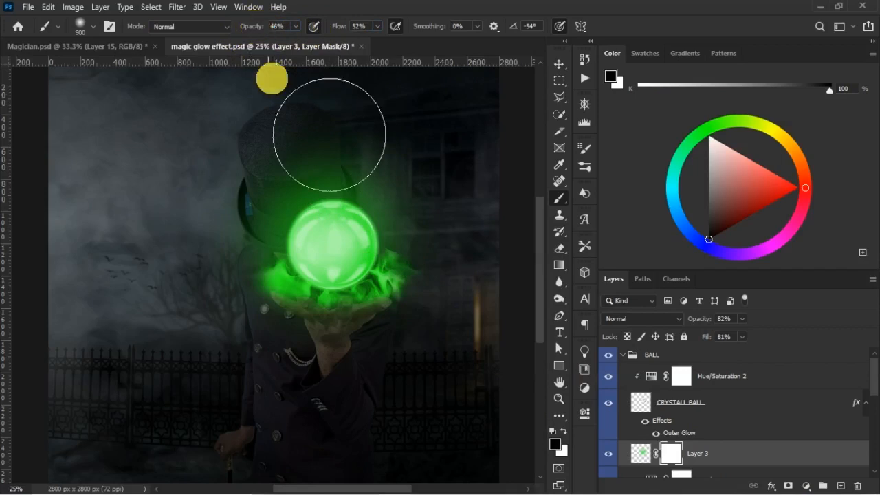
pyautogui.moveTo(380, 190)
pyautogui.mouseDown()
pyautogui.moveTo(374, 154)
pyautogui.moveTo(287, 154)
pyautogui.mouseUp()
# - Soften the glow's upper edge further on the mask with a 700 px brush at 23% flow
pyautogui.press('[')
pyautogui.press('[')
pyautogui.click(350, 26)
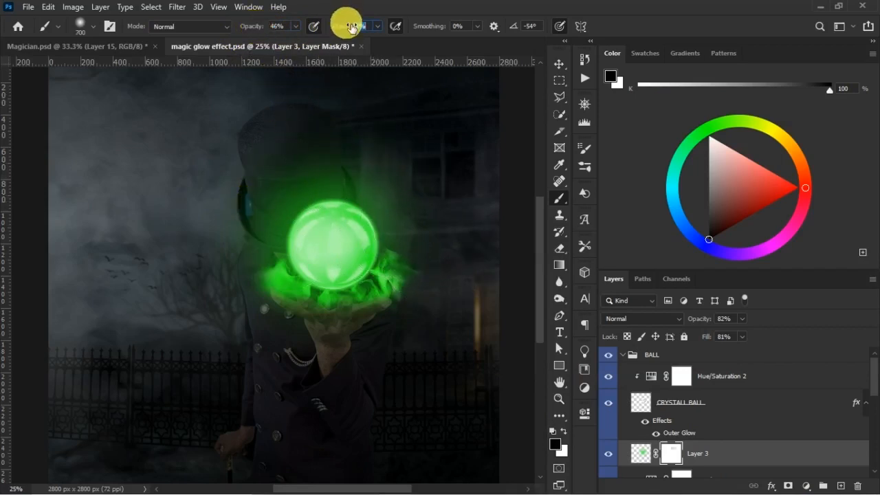
pyautogui.moveTo(347, 30); pyautogui.dragTo(399, 200)
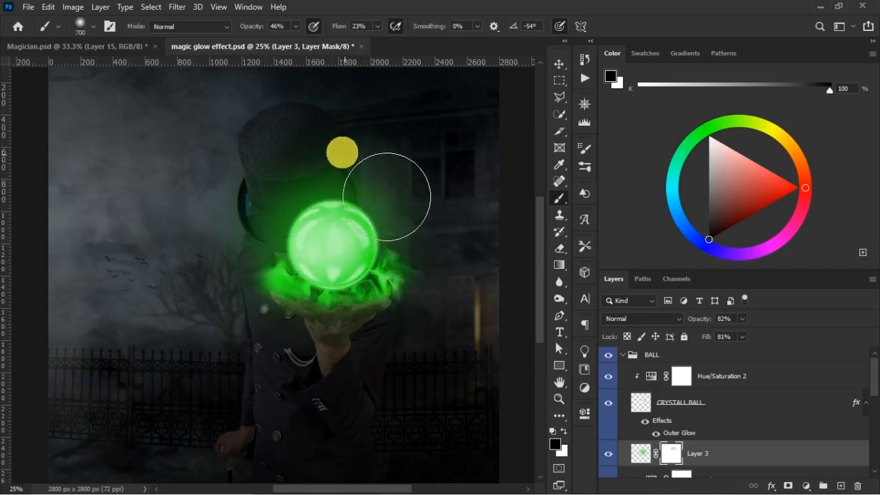
# - Compare the picture with the glow layer hidden and shown, and examine the whole composition at a smaller scale
pyautogui.click(608, 453)
pyautogui.click(608, 453)
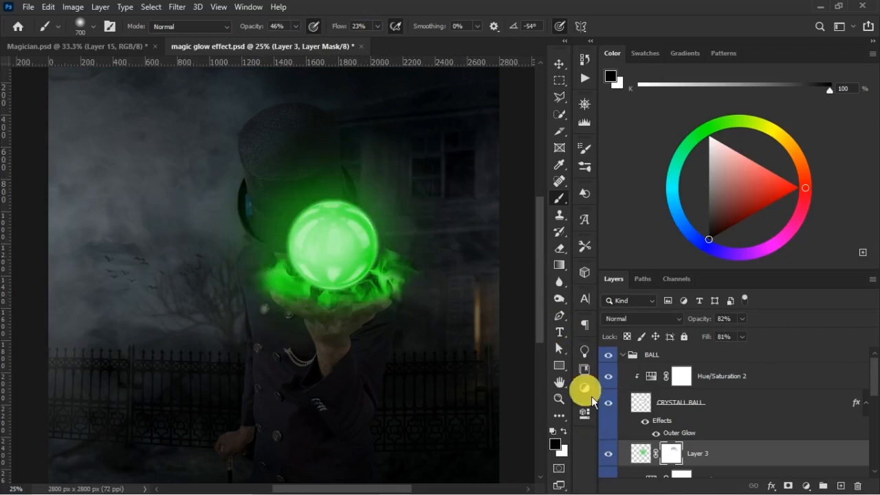
pyautogui.hotkey('ctrl', '-')
pyautogui.hotkey('ctrl', '-')
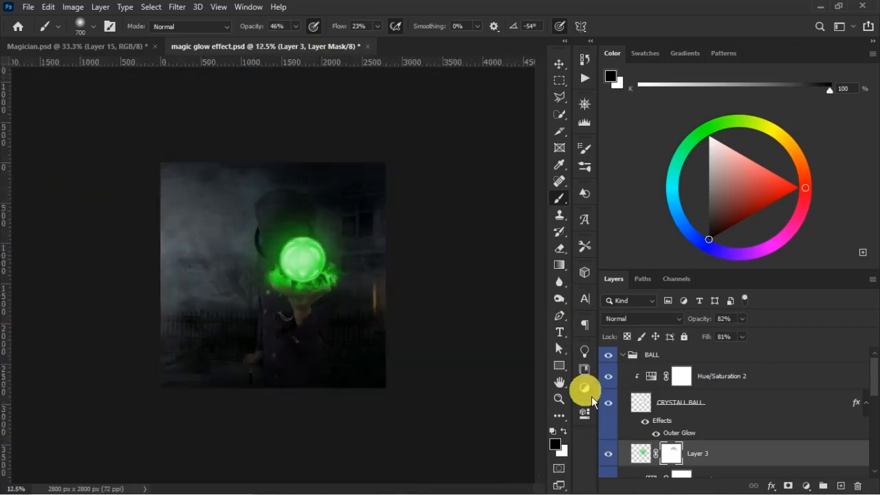
pyautogui.hotkey('ctrl', '+')
pyautogui.hotkey('ctrl', '+')
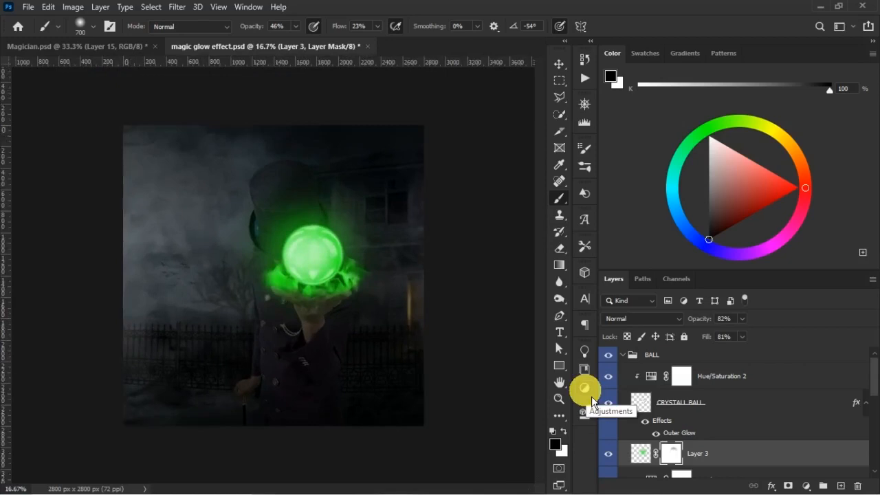
# - Check the Hue/Saturation 2 adjustment above the crystal ball and reselect the green glow layer
pyautogui.press('v')
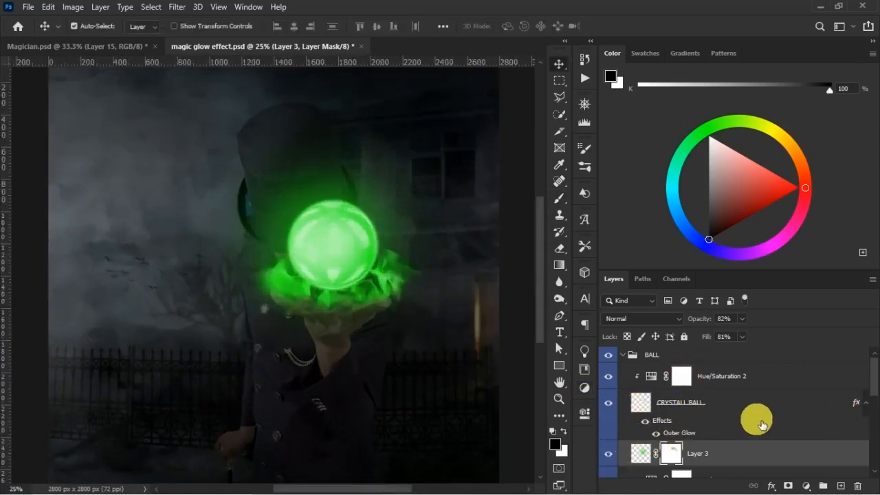
pyautogui.click(766, 380)
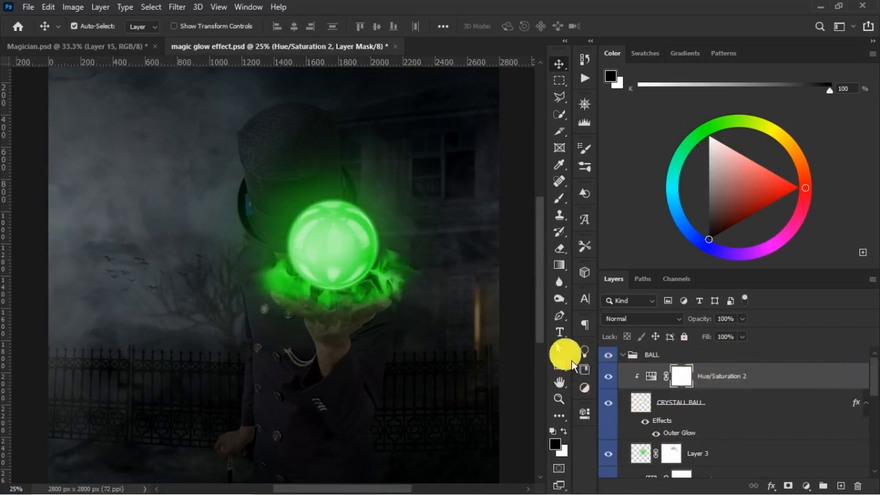
pyautogui.click(650, 376)
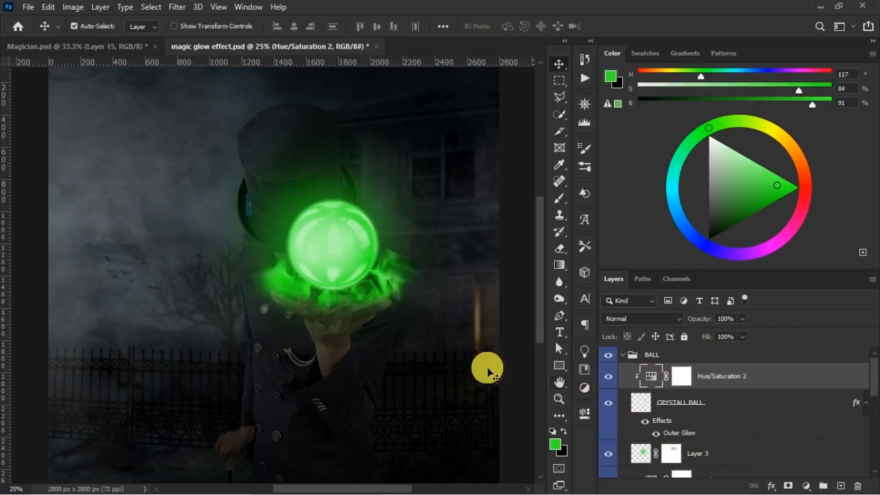
pyautogui.click(311, 295)
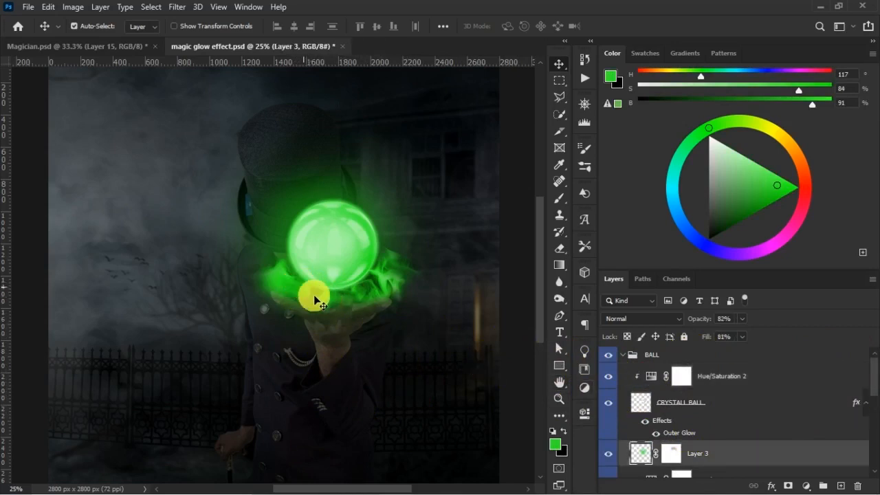
# - Compare the picture with the Ball Glow group hidden and shown, and add an empty layer above Hue/Saturation 3
pyautogui.scroll(-3, 860, 399)
pyautogui.click(619, 415)
pyautogui.click(609, 429)
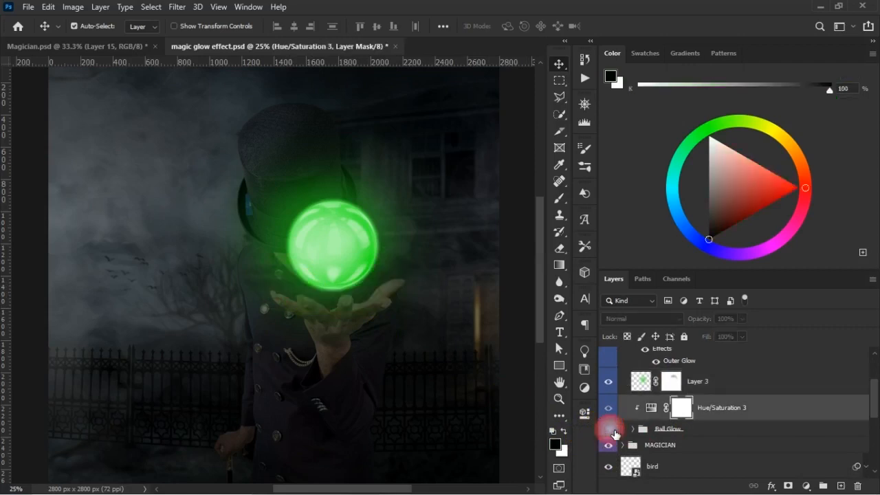
pyautogui.click(609, 429)
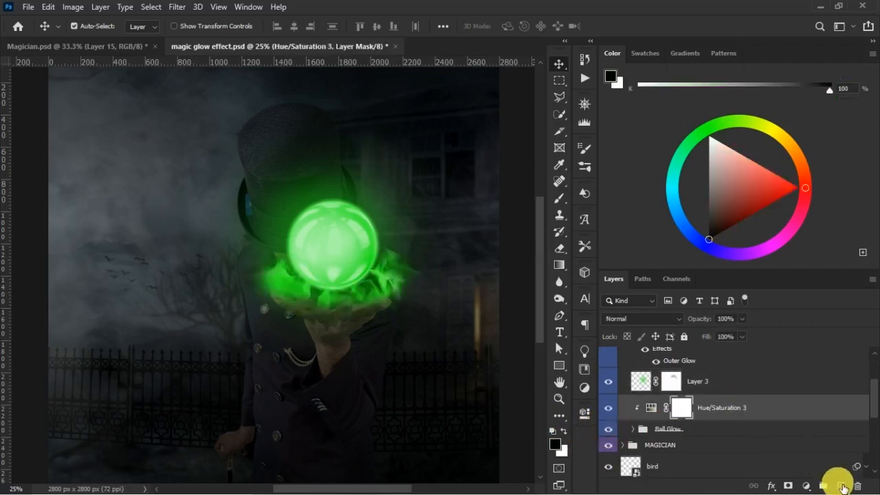
pyautogui.click(839, 486)
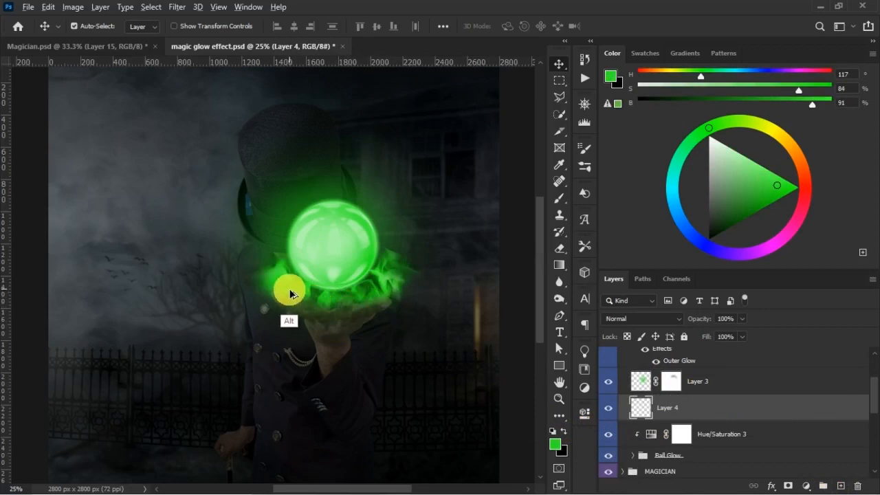
# - Sample the flames' green as the brush colour and shift it to a yellow-green with hue 72, saturation 89% and brightness 84%
pyautogui.click(559, 198)
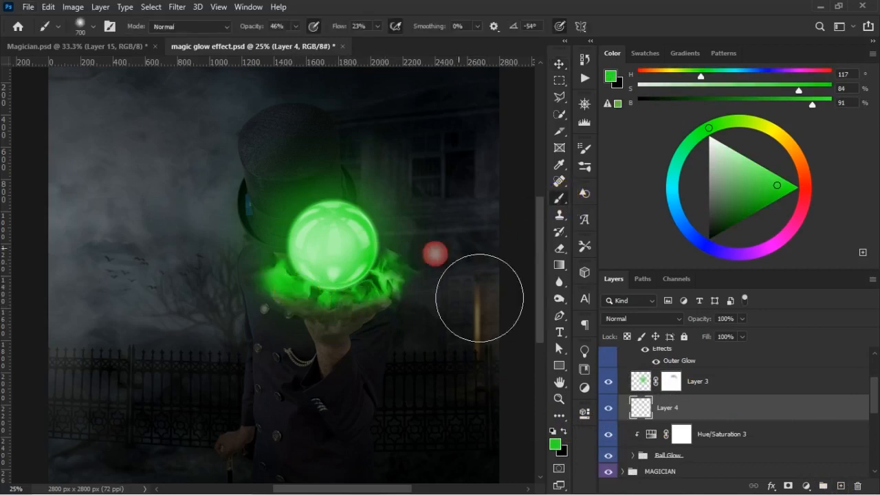
pyautogui.keyDown('alt'); pyautogui.click(288, 286); pyautogui.keyUp('alt')
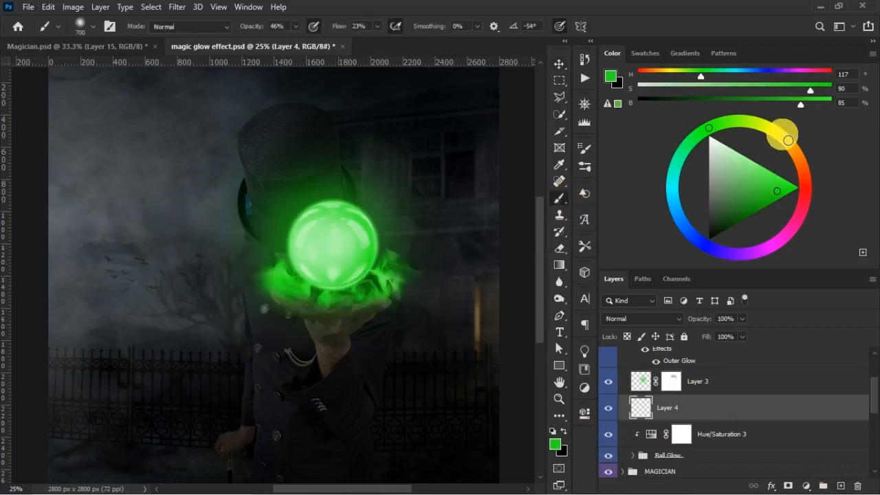
pyautogui.click(764, 127)
pyautogui.moveTo(757, 126); pyautogui.dragTo(751, 122)
pyautogui.moveTo(775, 206); pyautogui.dragTo(789, 194)
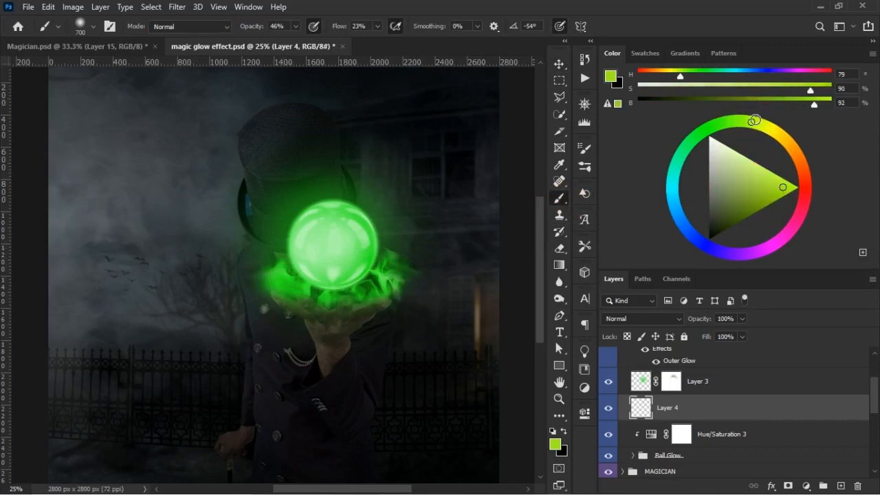
pyautogui.moveTo(754, 122); pyautogui.dragTo(759, 123)
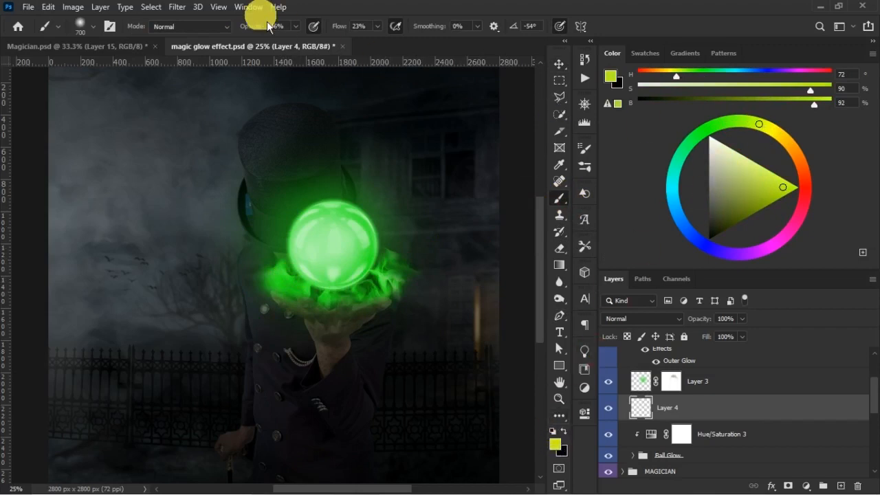
pyautogui.click(249, 8)
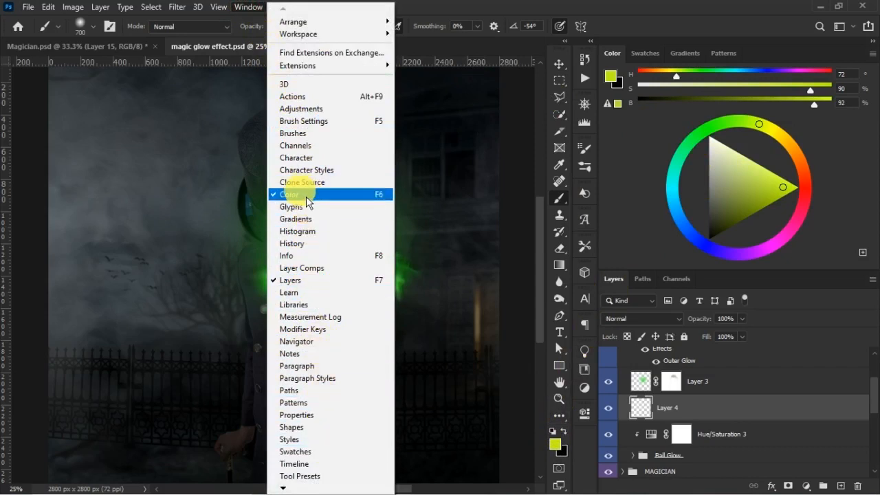
pyautogui.click(521, 15)
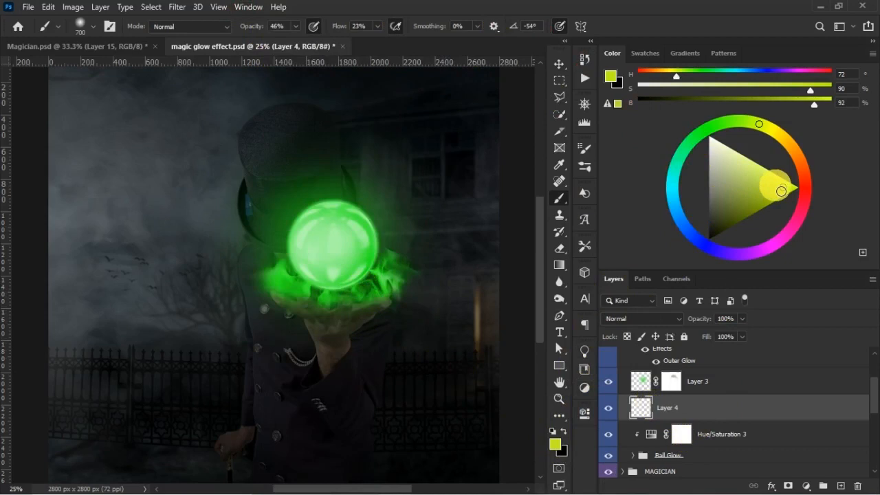
pyautogui.click(777, 189)
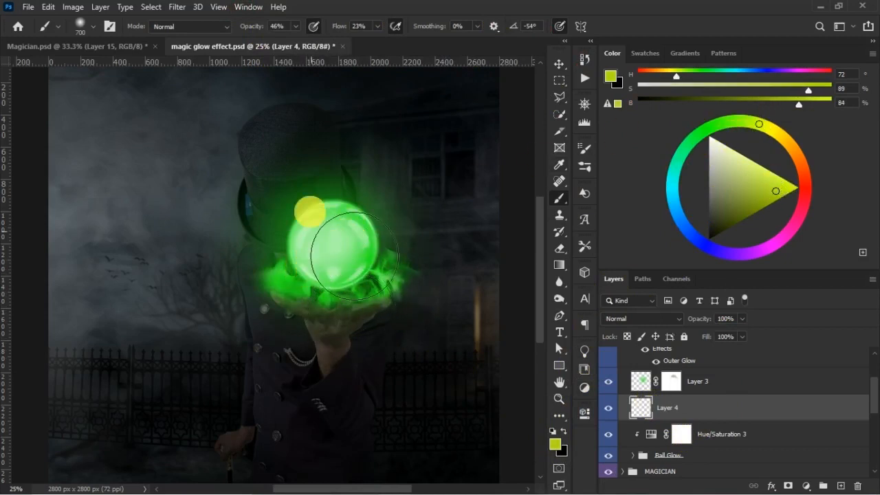
# - Set the brush to 83% opacity, 45% flow and 300 px, and paint yellow-green over the flames below the crystal ball
pyautogui.moveTo(258, 31); pyautogui.dragTo(266, 30)
pyautogui.moveTo(339, 31); pyautogui.dragTo(345, 31)
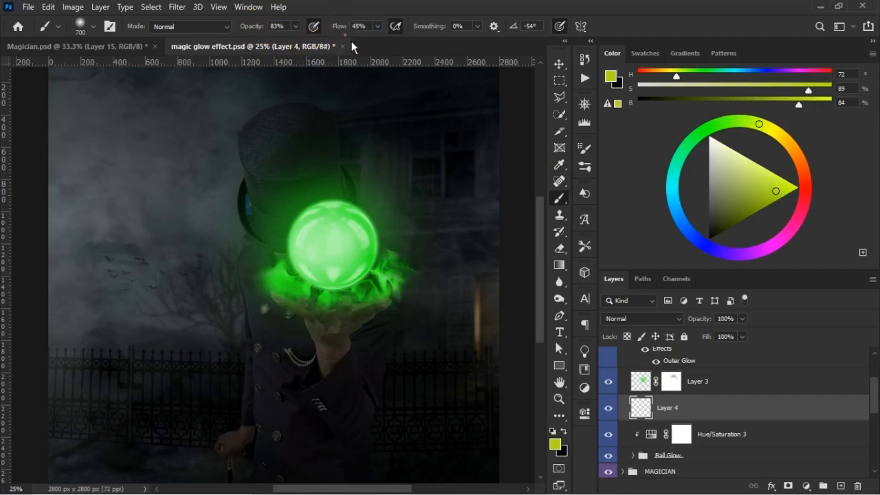
pyautogui.press('[')
pyautogui.press('[')
pyautogui.press('[')
pyautogui.press('[')
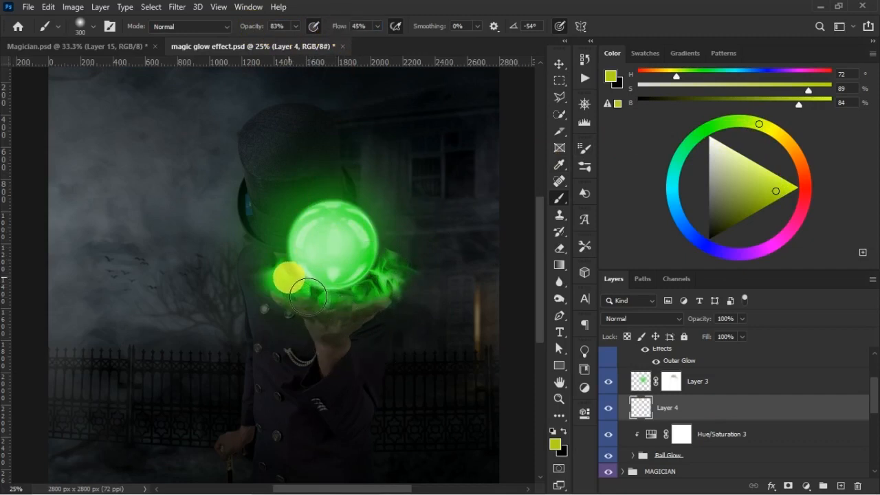
pyautogui.moveTo(336, 296)
pyautogui.mouseDown()
pyautogui.moveTo(383, 277)
pyautogui.moveTo(330, 303)
pyautogui.mouseUp()
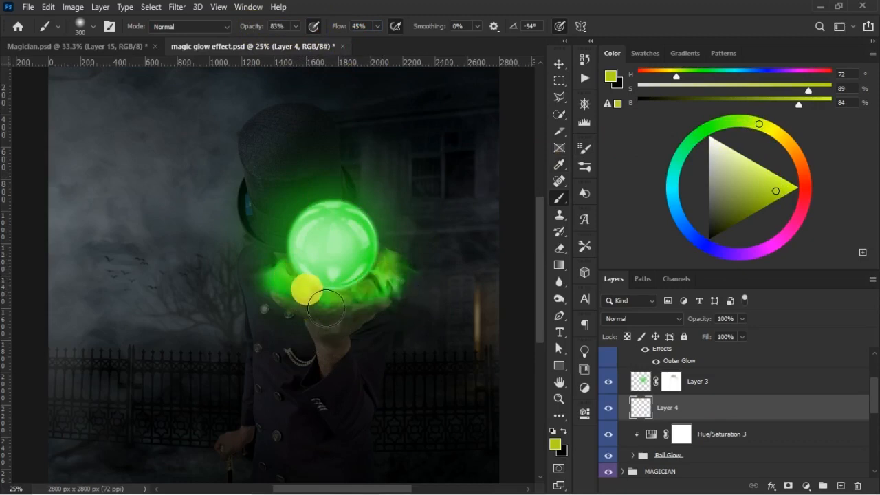
# - Lower Layer 4's opacity to 73% and its fill to 80%, compare its effect on the flames, and hide the layer
pyautogui.moveTo(712, 345)
pyautogui.mouseDown()
pyautogui.moveTo(700, 321)
pyautogui.moveTo(708, 338)
pyautogui.mouseUp()
pyautogui.click(609, 408)
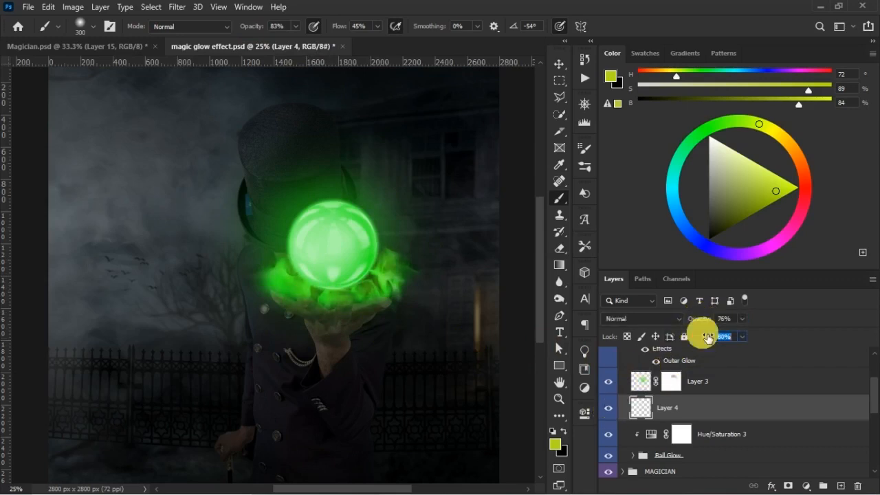
pyautogui.hotkey('ctrl', '-')
pyautogui.hotkey('ctrl', '+')
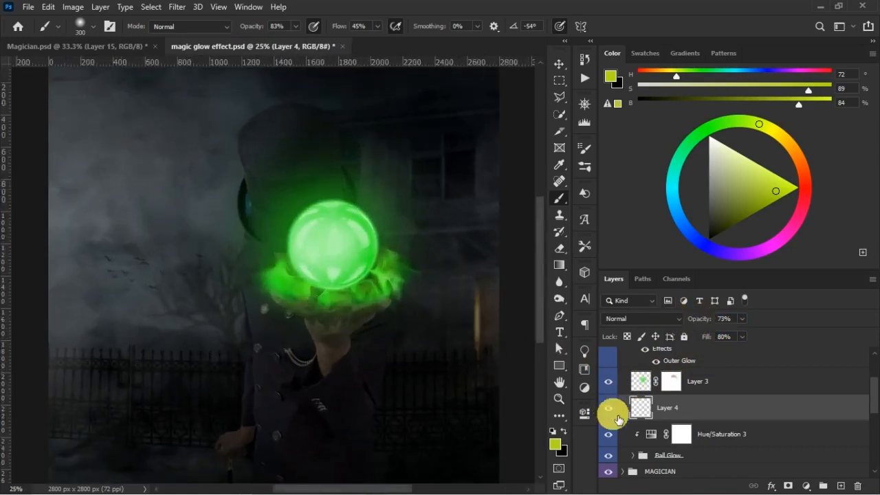
pyautogui.click(607, 408)
# - Add a new layer above Layer 4 and mix a yellow-green brush colour with hue 80, saturation 90% and brightness 89%
pyautogui.click(840, 486)
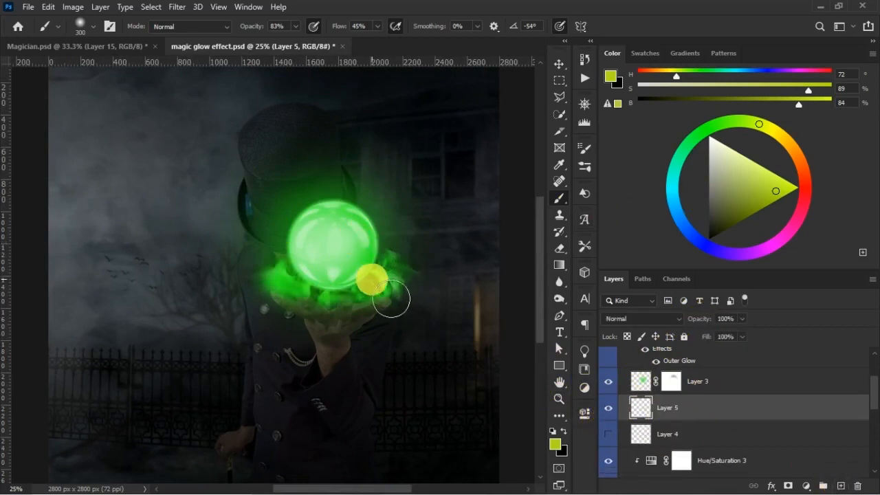
pyautogui.keyDown('alt'); pyautogui.click(383, 270); pyautogui.keyUp('alt')
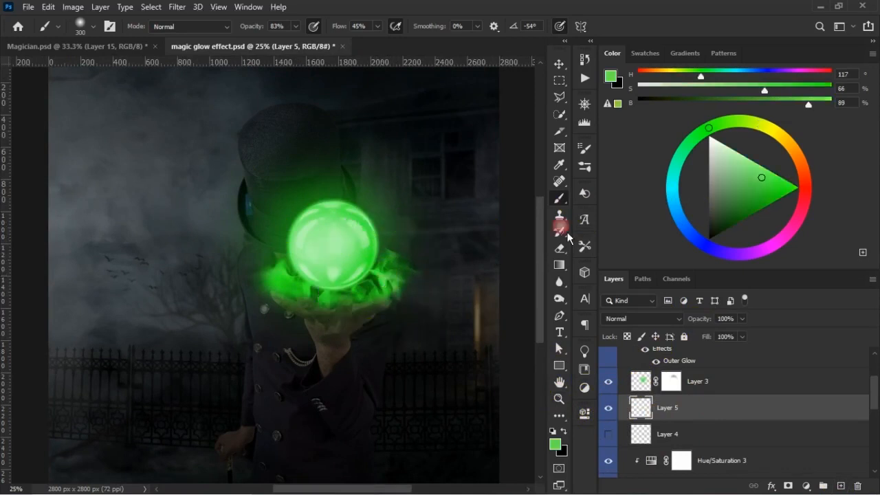
pyautogui.moveTo(742, 127); pyautogui.dragTo(750, 122)
pyautogui.moveTo(776, 205); pyautogui.dragTo(786, 194)
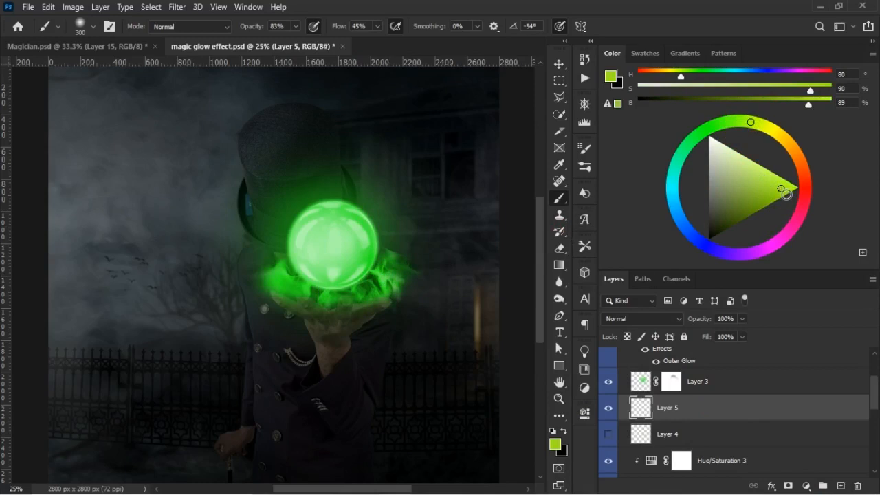
# - Enlarge the brush to 400 px and paint the yellow-green along the flames between the crystal ball and the hand
pyautogui.press(']')
pyautogui.press(']')
pyautogui.press(']')
pyautogui.press('[')
pyautogui.press('[')
pyautogui.moveTo(310, 302); pyautogui.dragTo(379, 317)
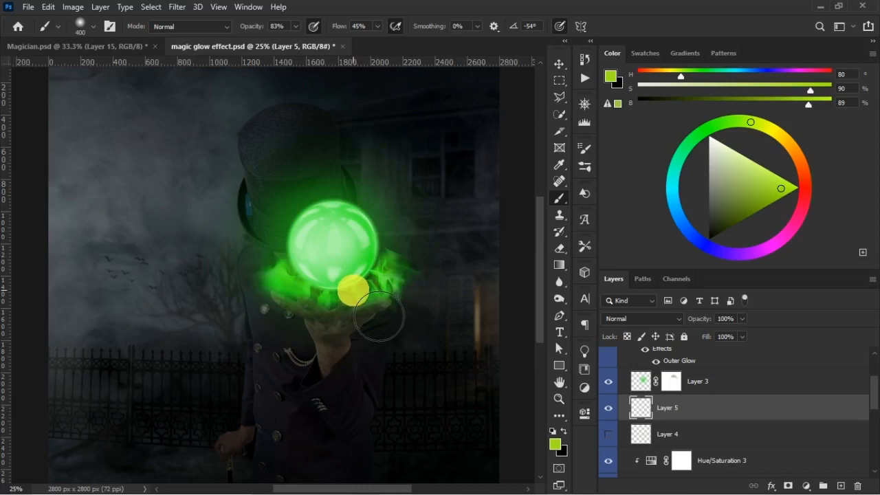
# - Set Layer 5's blend mode to Screen and compare the flames with the layer hidden and shown
pyautogui.click(675, 323)
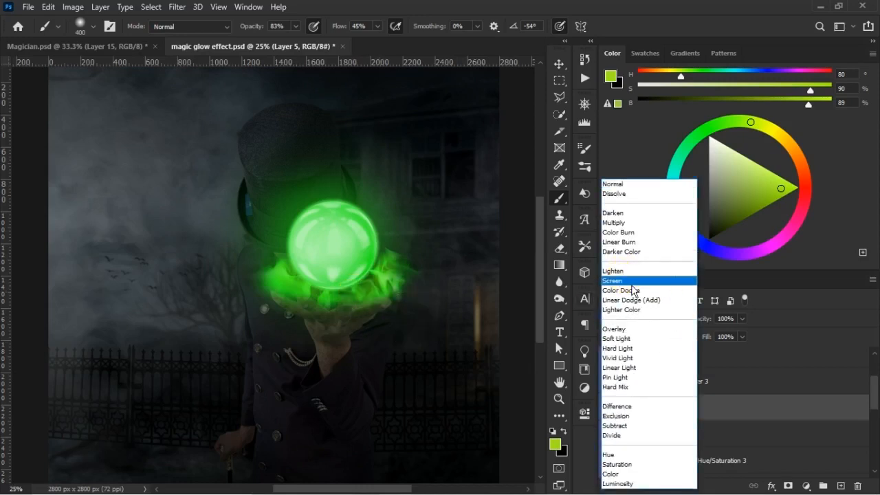
pyautogui.click(631, 281)
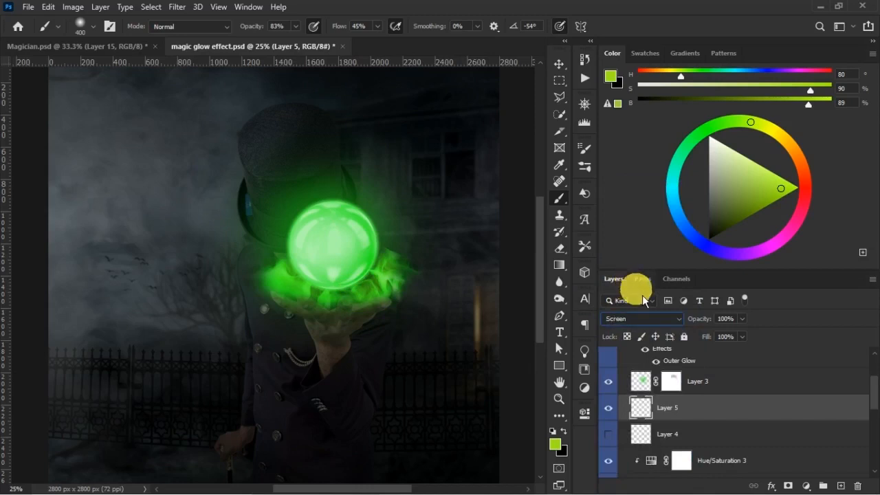
pyautogui.click(612, 410)
pyautogui.click(614, 411)
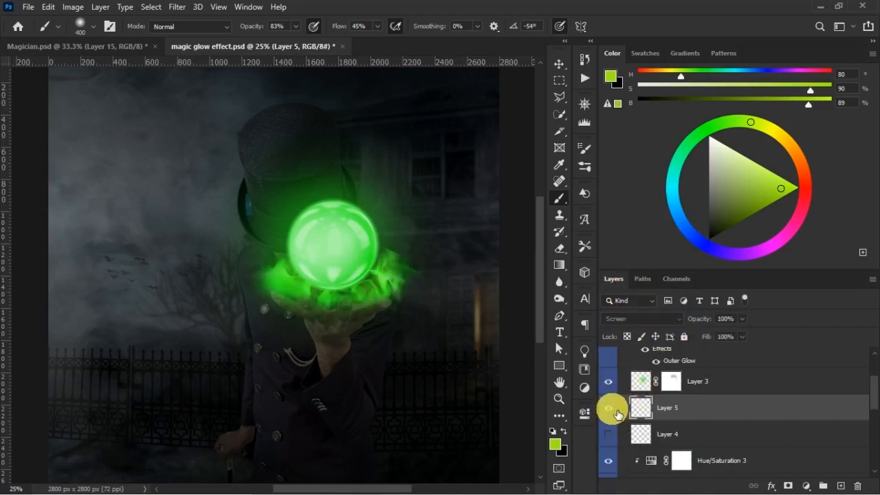
pyautogui.click(610, 408)
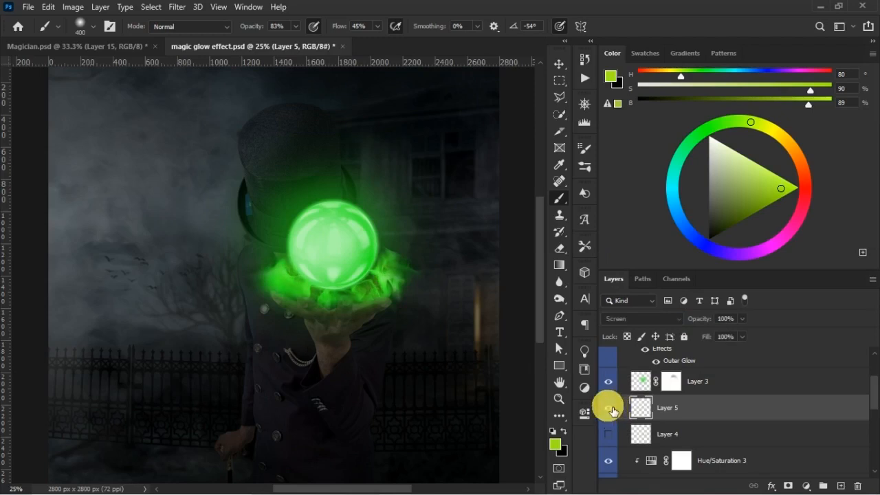
pyautogui.moveTo(379, 279)
pyautogui.mouseDown()
pyautogui.moveTo(301, 289)
pyautogui.moveTo(293, 272)
pyautogui.moveTo(332, 284)
pyautogui.mouseUp()
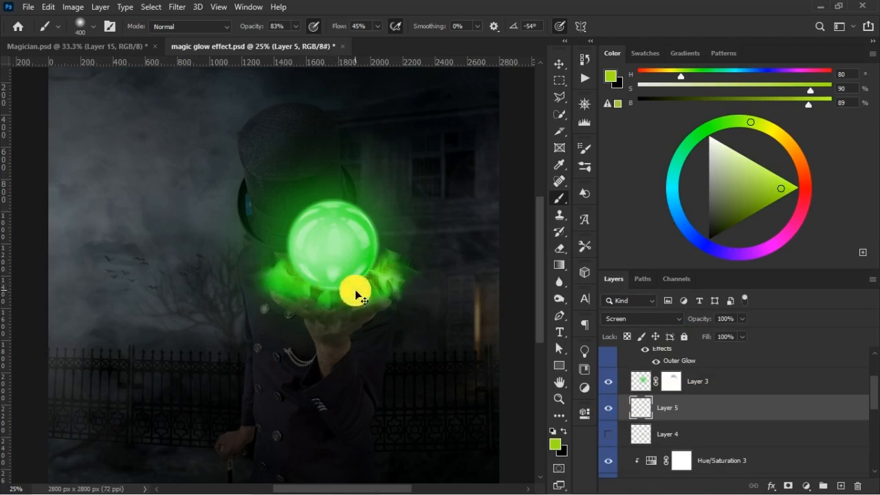
pyautogui.hotkey('ctrl', '-')
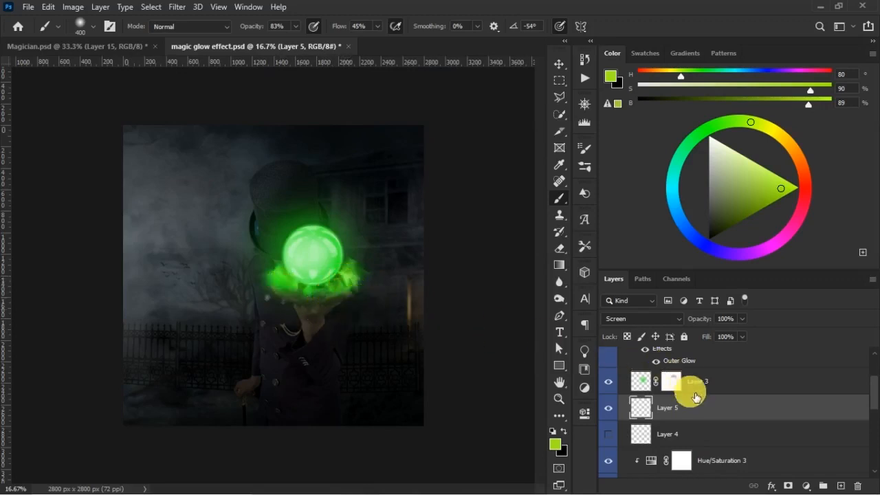
pyautogui.click(609, 409)
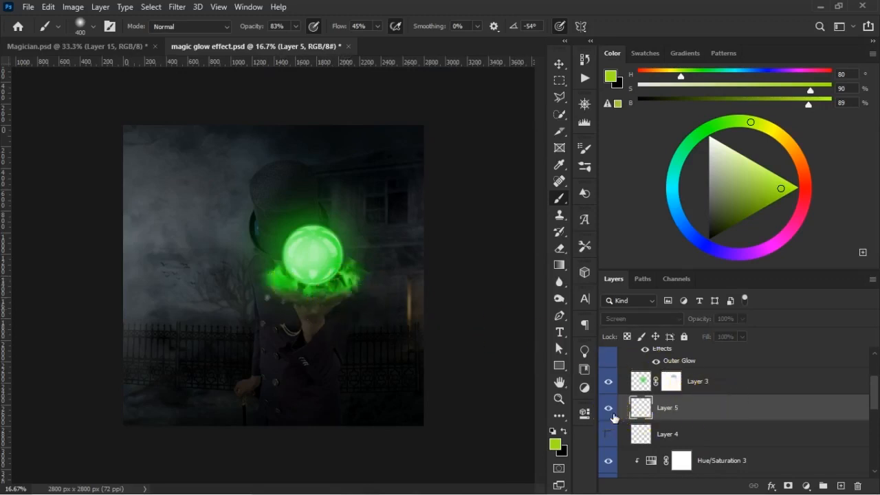
pyautogui.click(613, 415)
pyautogui.click(611, 414)
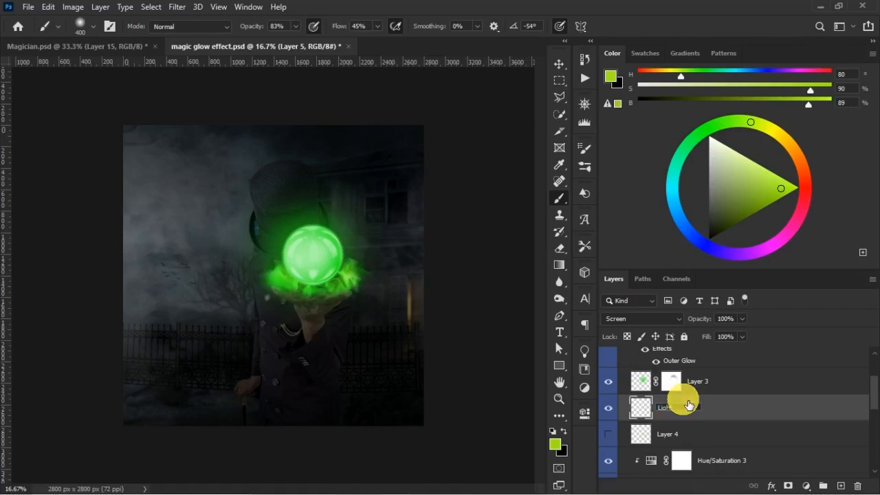
# - Rename Layer 5 as "Lighter glow" and delete the hidden Layer 4
pyautogui.press('Return')
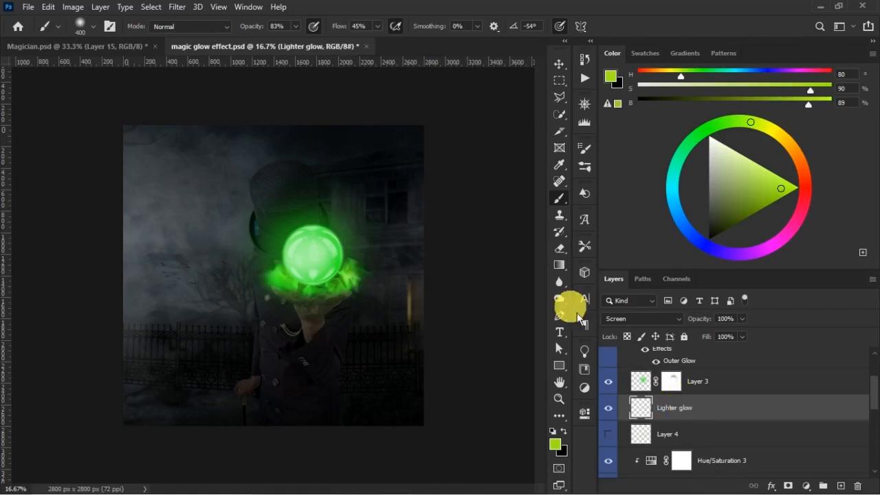
pyautogui.click(663, 434)
pyautogui.press('Delete')
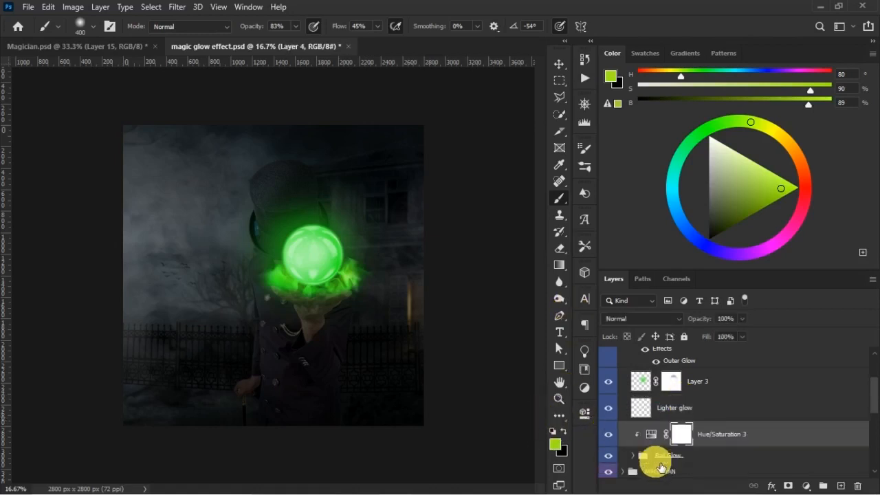
# - Compare the picture with the Lighter glow layer hidden and shown, and save the document
pyautogui.click(613, 413)
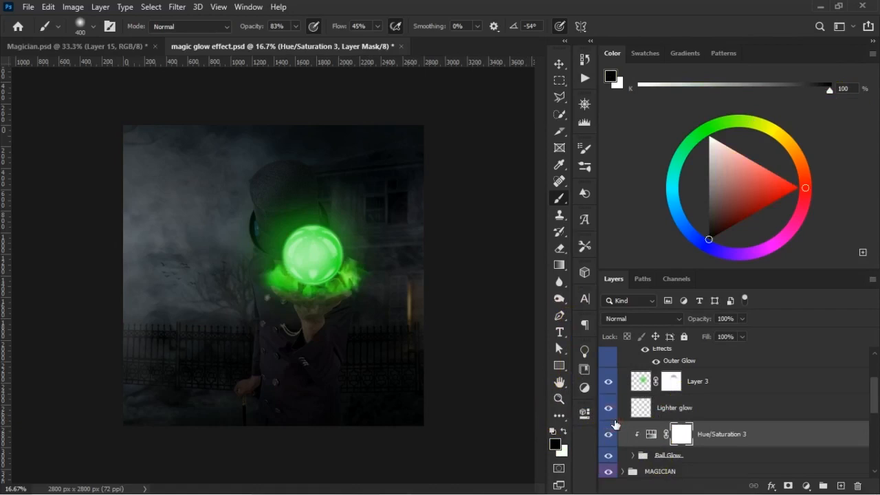
pyautogui.click(609, 410)
pyautogui.hotkey('ctrl', 's')
pyautogui.press('v')
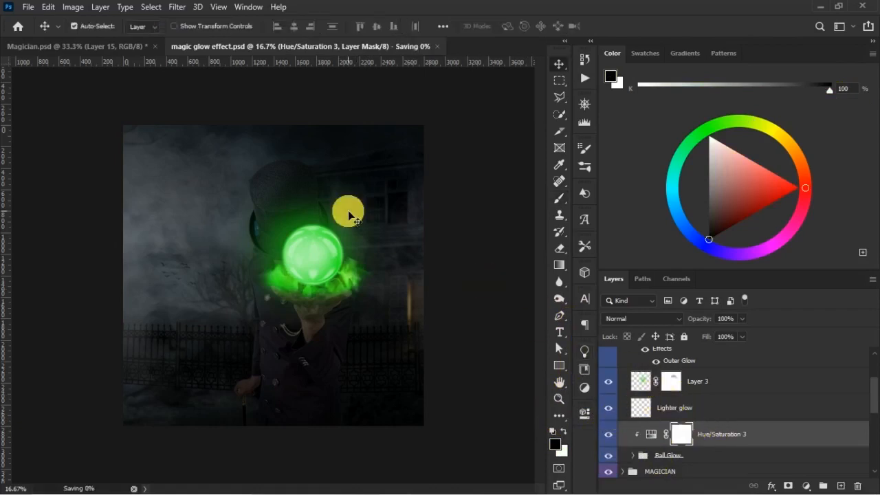
# - Switch to Magician.psd and remove the upper horizontal guide crossing the picture near the top of the crystal ball
pyautogui.click(117, 47)
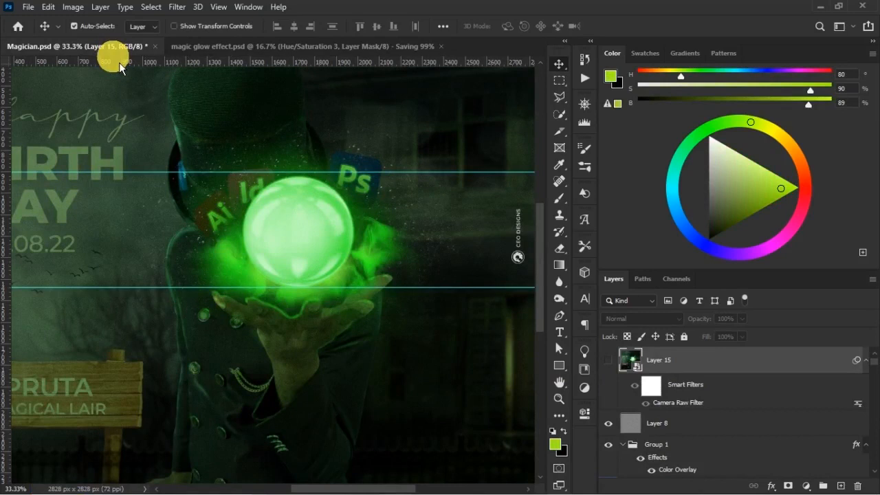
pyautogui.hotkey('ctrl', '-')
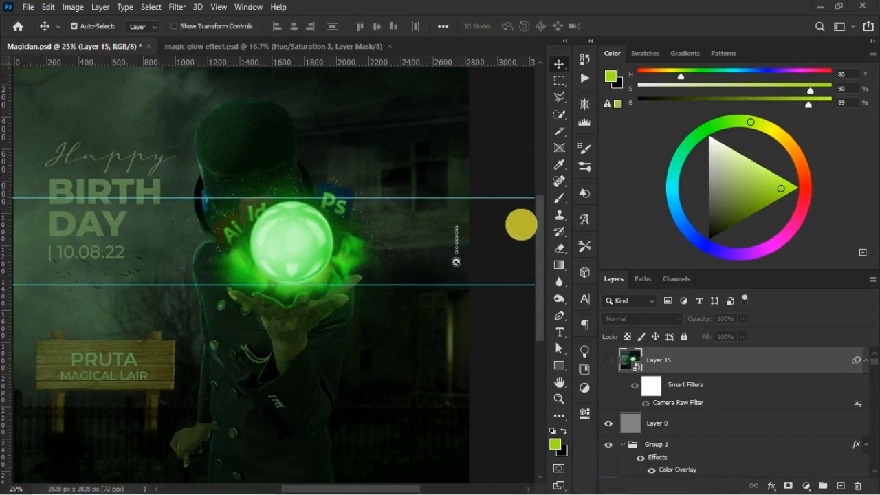
pyautogui.scroll(-1, 522, 227)
pyautogui.hotkey('ctrl', '-')
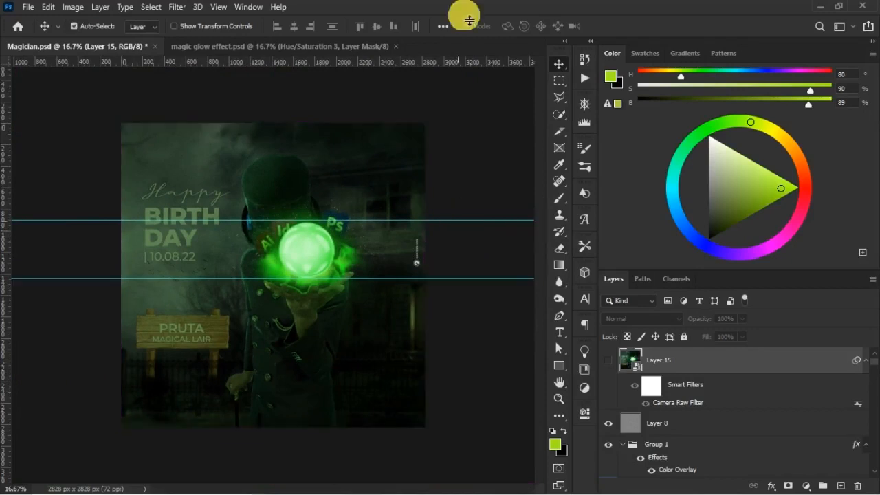
pyautogui.click(437, 237)
pyautogui.moveTo(442, 221); pyautogui.dragTo(478, 55)
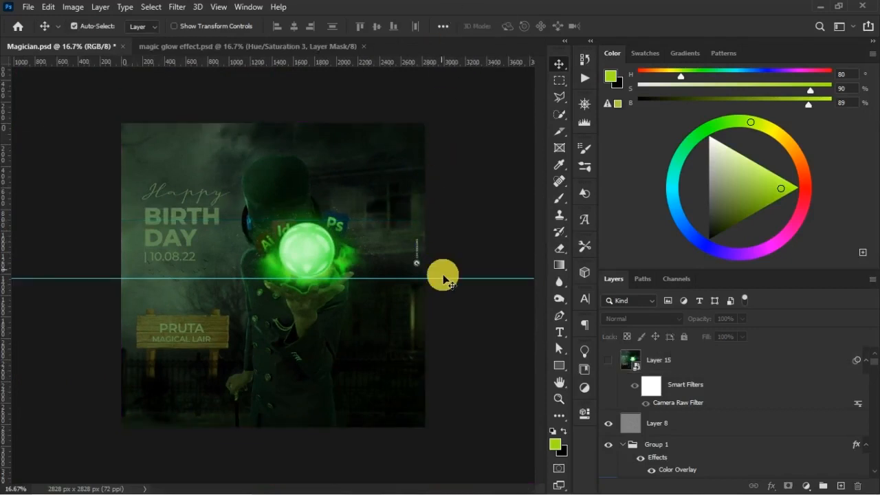
# - Remove the remaining horizontal guide from Magician.psd and compare its crystal ball glow with the one in magic glow effect.psd
pyautogui.moveTo(448, 284); pyautogui.dragTo(481, 24)
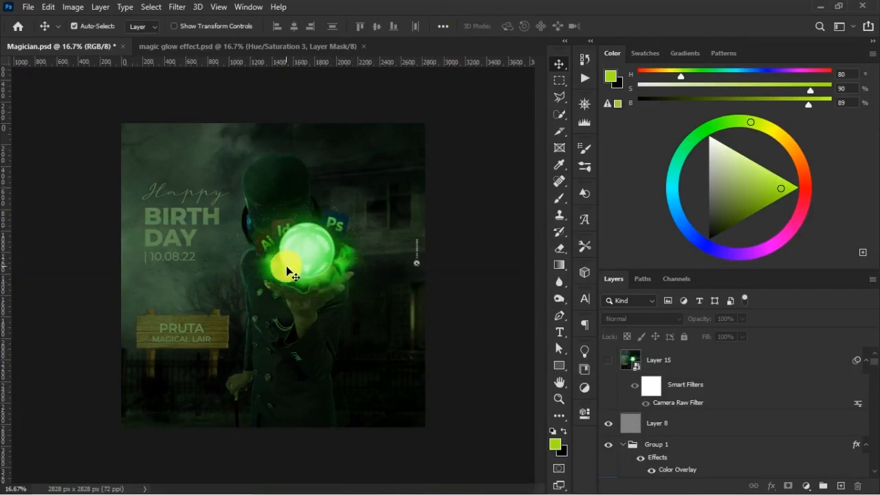
pyautogui.click(210, 48)
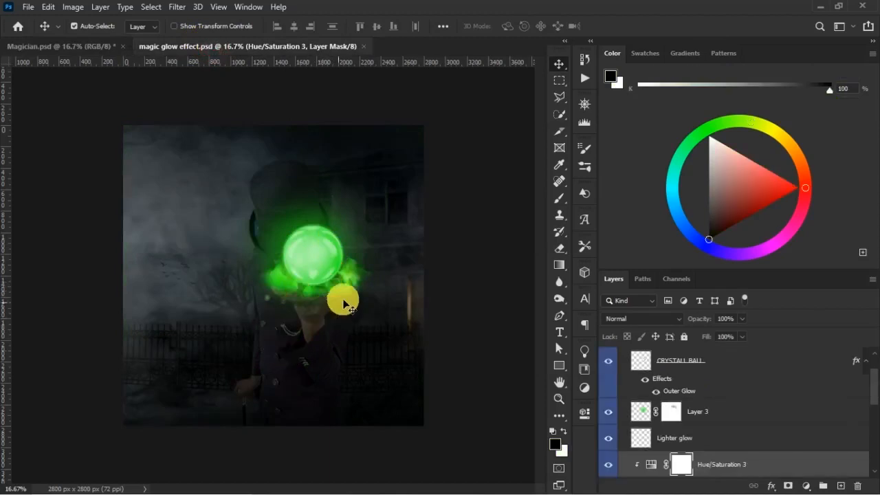
pyautogui.click(87, 48)
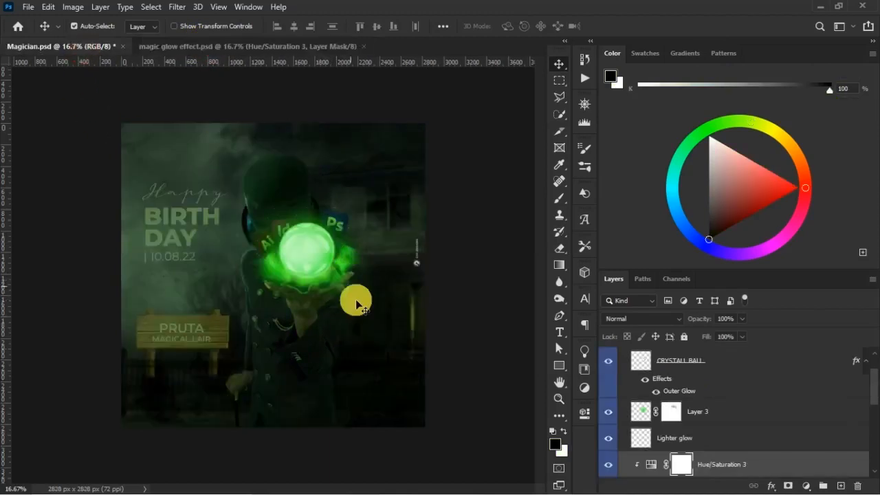
pyautogui.press('z')
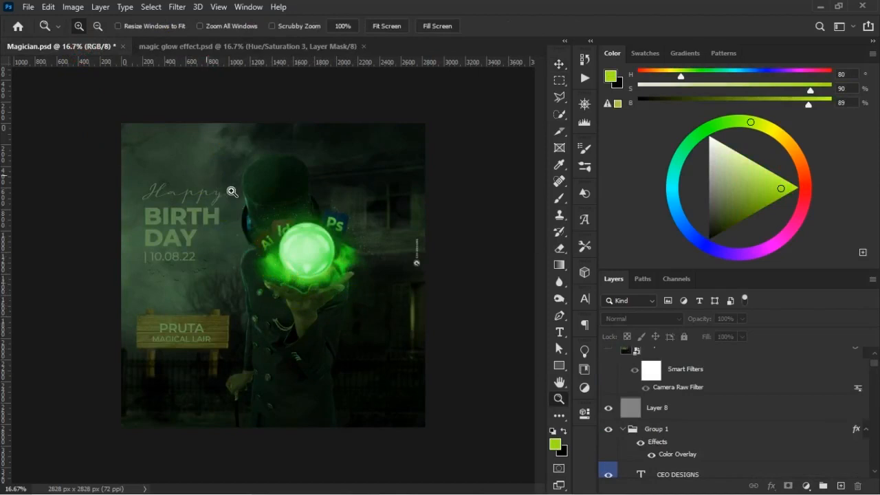
pyautogui.click(296, 282)
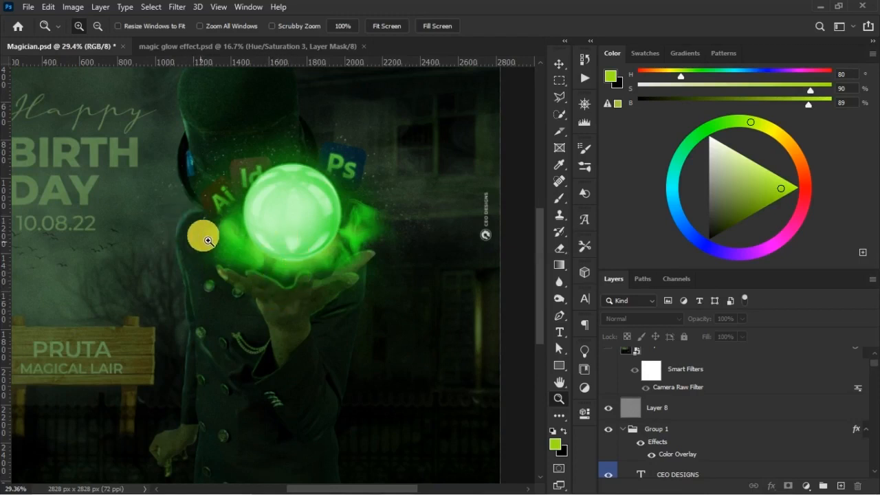
pyautogui.hotkey('ctrl', '0')
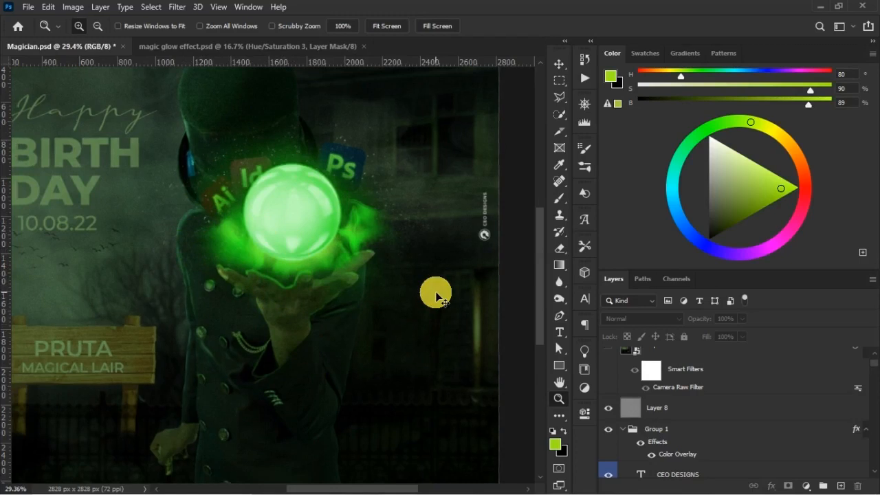
pyautogui.hotkey('ctrl', '+')
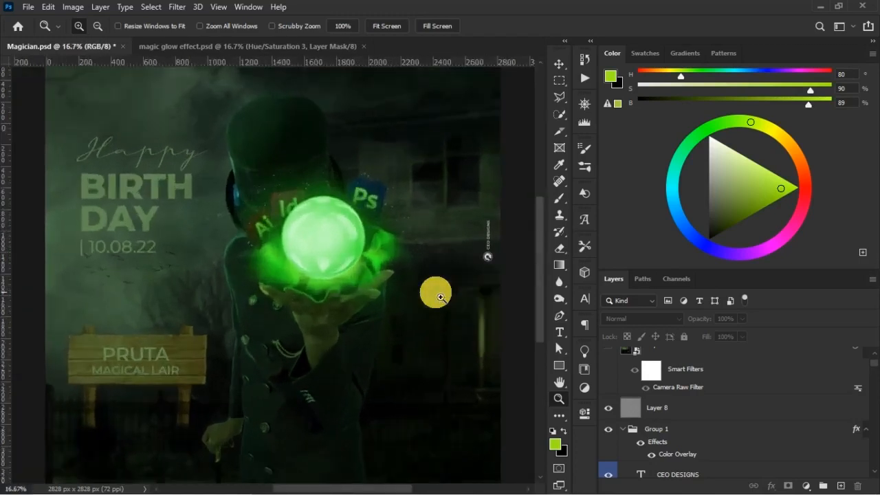
pyautogui.click(201, 47)
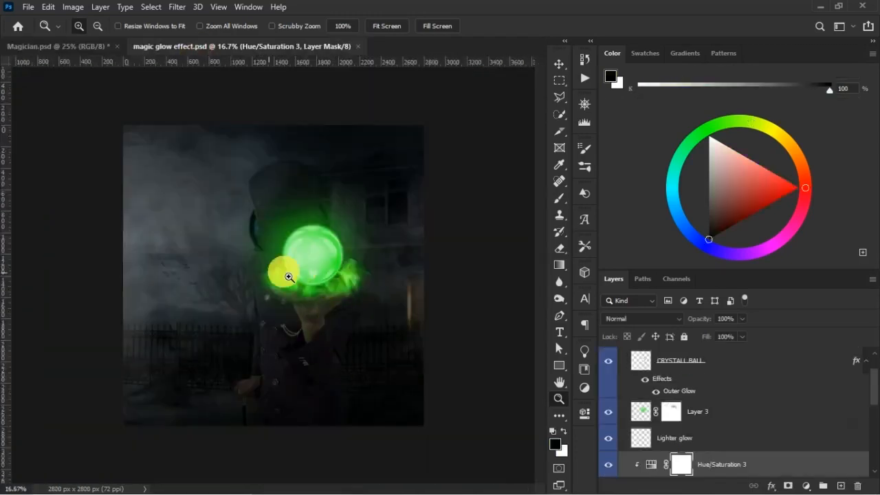
pyautogui.click(84, 48)
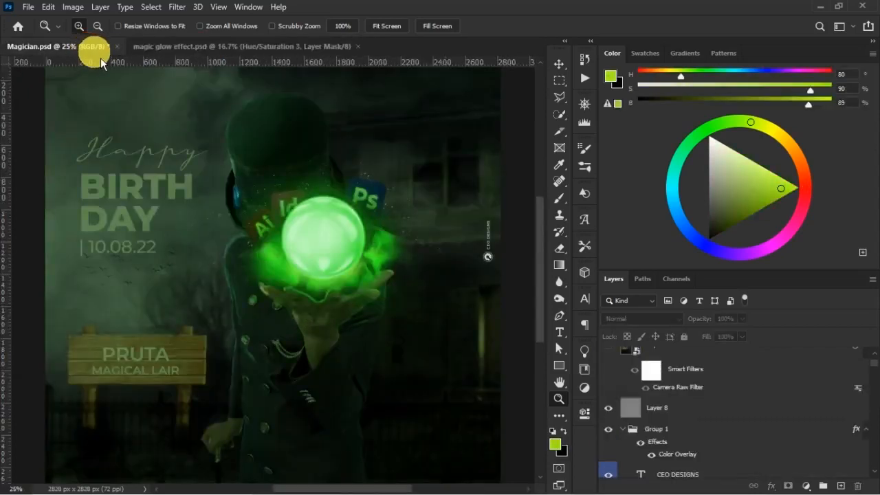
pyautogui.click(211, 50)
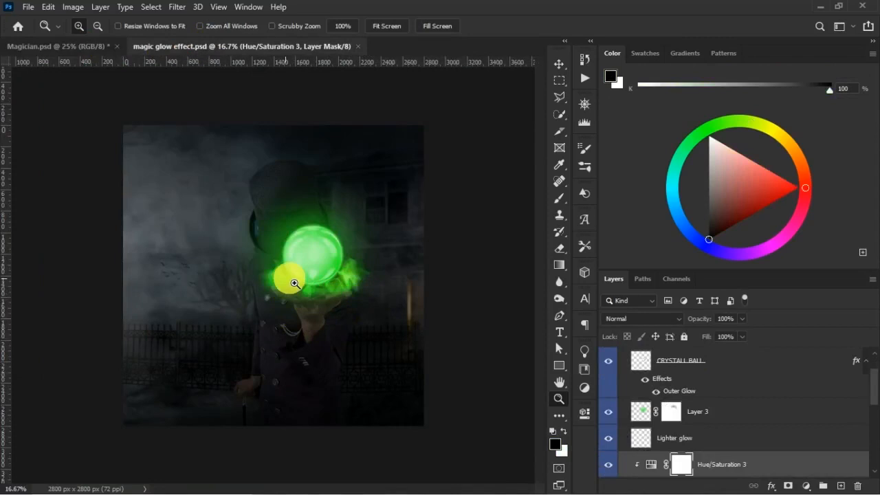
pyautogui.click(92, 46)
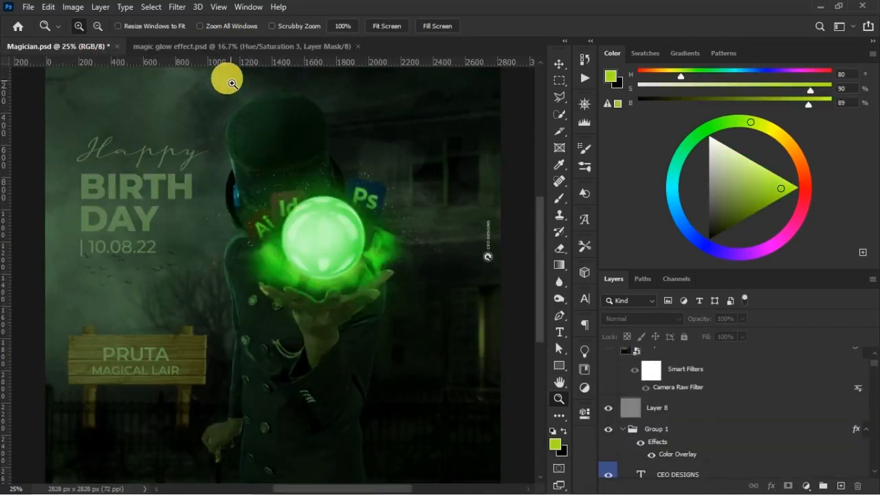
# - In magic glow effect.psd, check the Ball Glow group by hiding and showing it, and rename the group as SMOKE
pyautogui.click(234, 46)
pyautogui.hotkey('ctrl', '+')
pyautogui.hotkey('ctrl', '+')
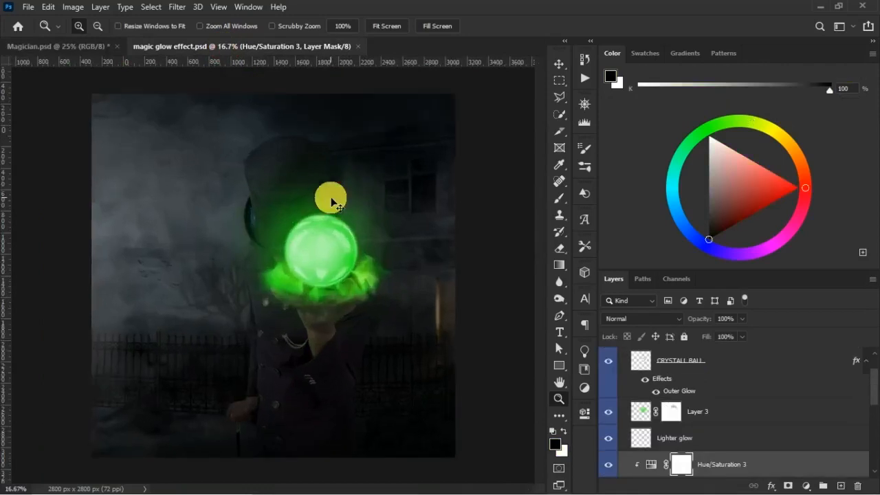
pyautogui.press('v')
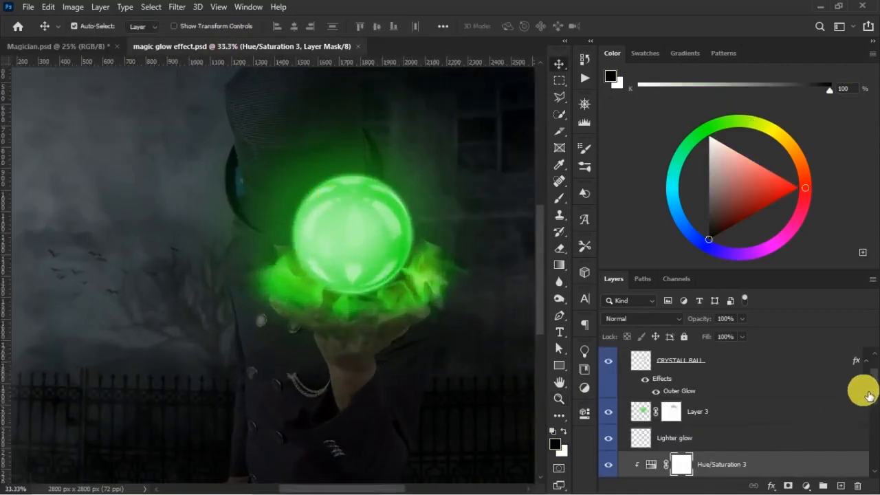
pyautogui.scroll(-3, 844, 427)
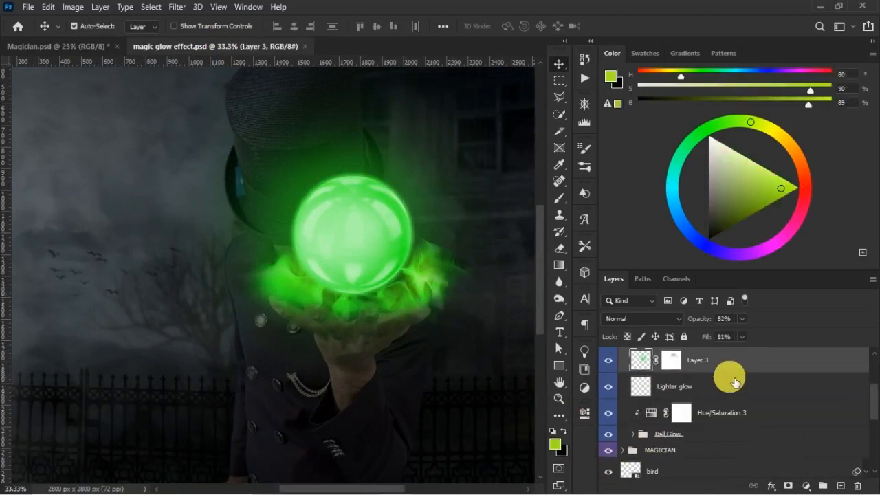
pyautogui.click(625, 434)
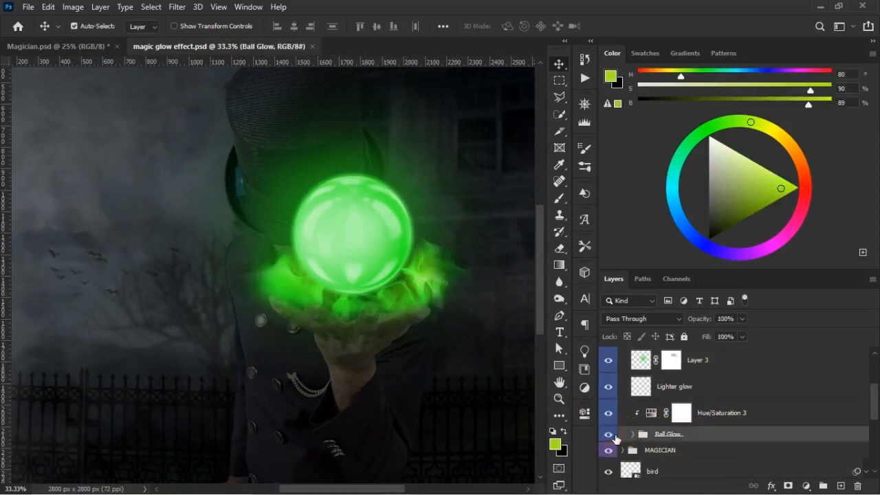
pyautogui.click(609, 434)
pyautogui.click(609, 435)
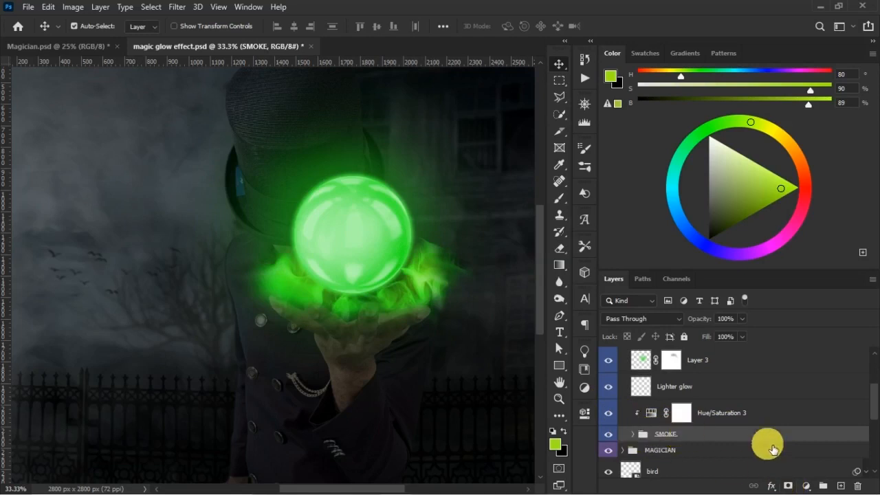
# - Add a layer mask to the SMOKE group and paint black over the smoke covering the fingers, reducing the brush size to 125
pyautogui.click(788, 485)
pyautogui.press('b')
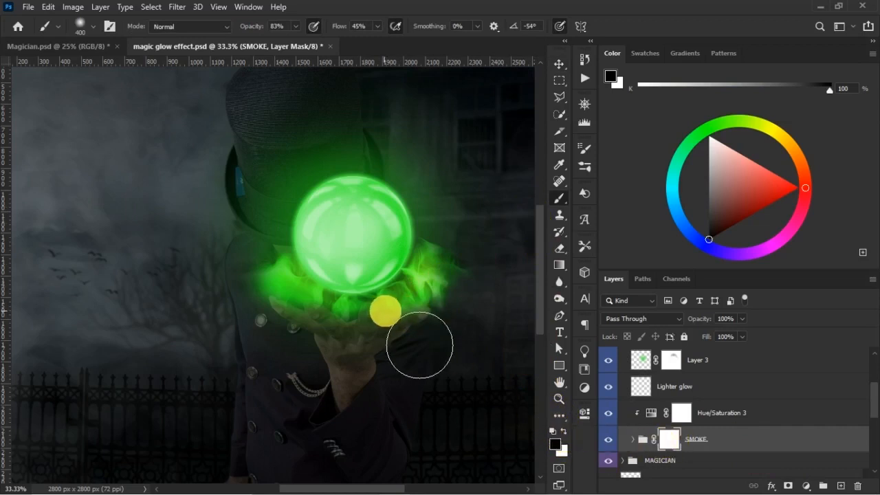
pyautogui.press('[')
pyautogui.press('[')
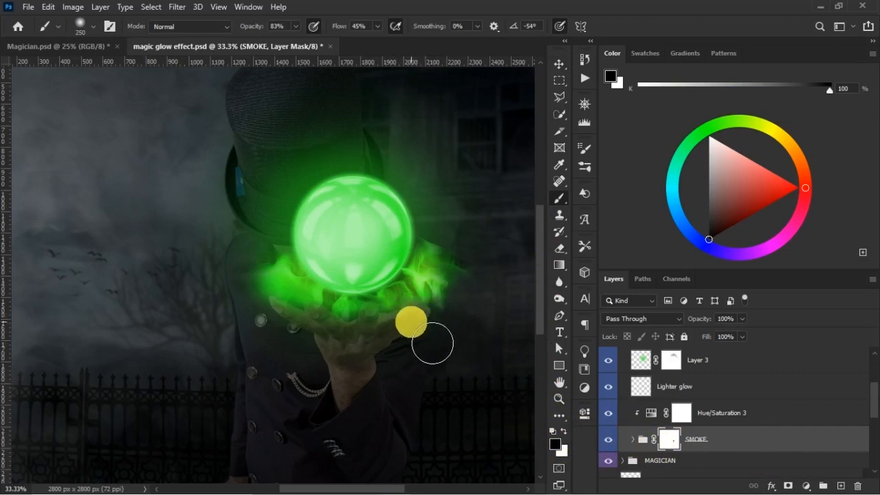
pyautogui.press('[')
pyautogui.press('[')
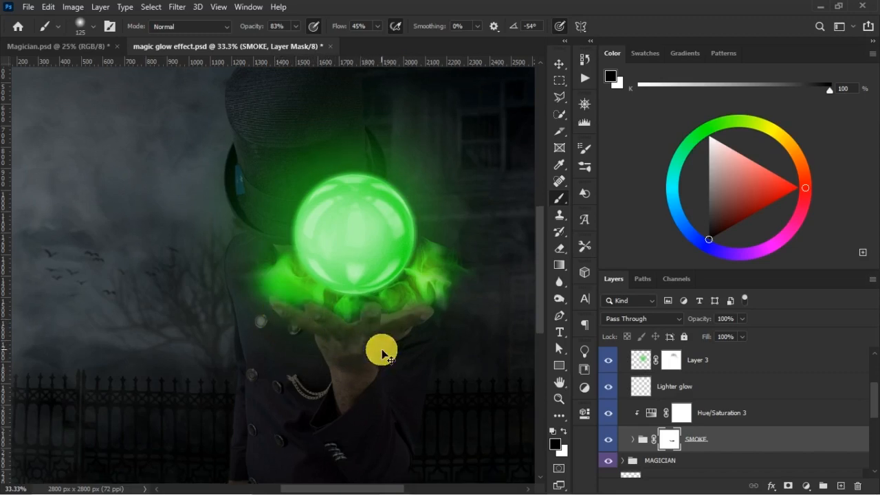
# - Refine the SMOKE group's mask around the fingers and palm, alternating black and white to hide and restore smoke
pyautogui.hotkey('ctrl', '+')
pyautogui.moveTo(473, 303); pyautogui.dragTo(295, 254)
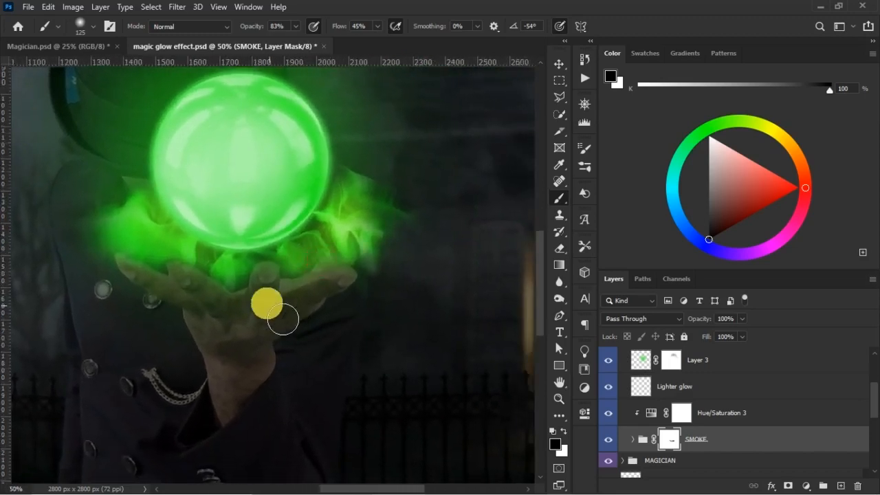
pyautogui.press('x')
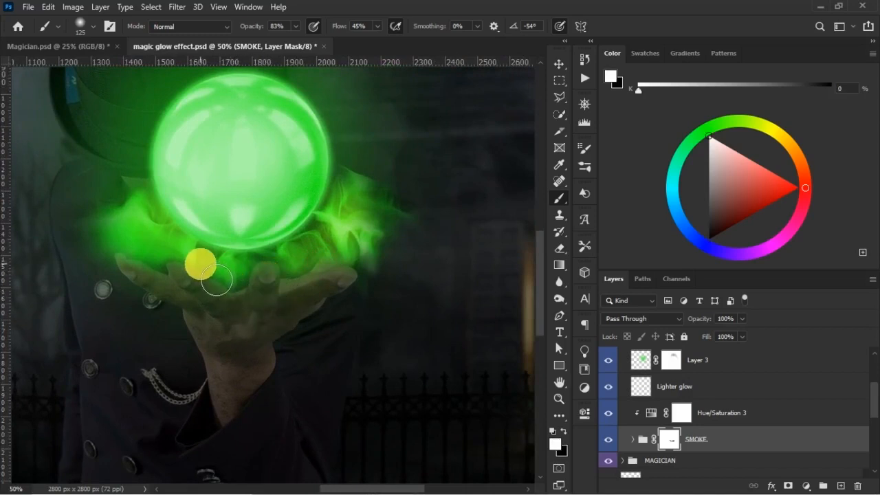
pyautogui.press('x')
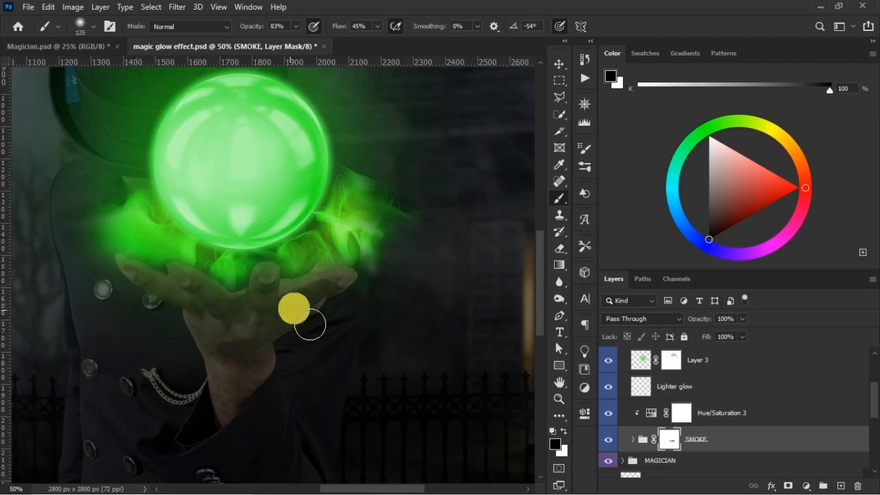
pyautogui.press('x')
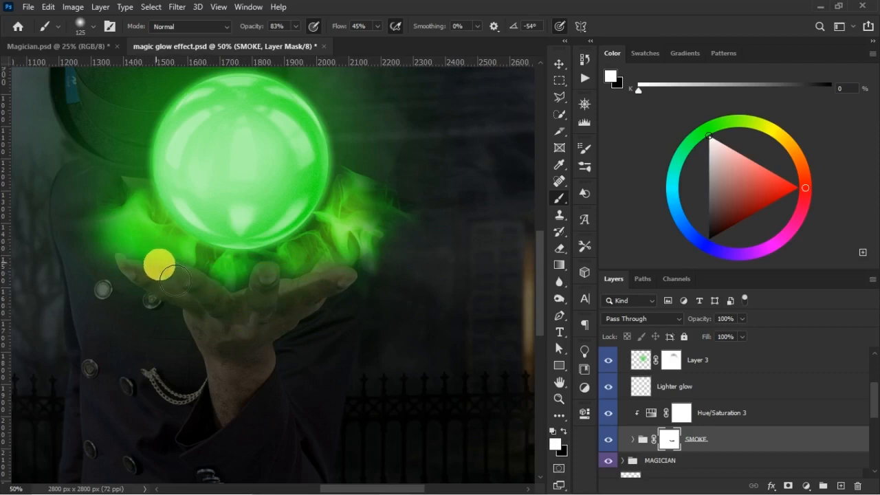
pyautogui.press('x')
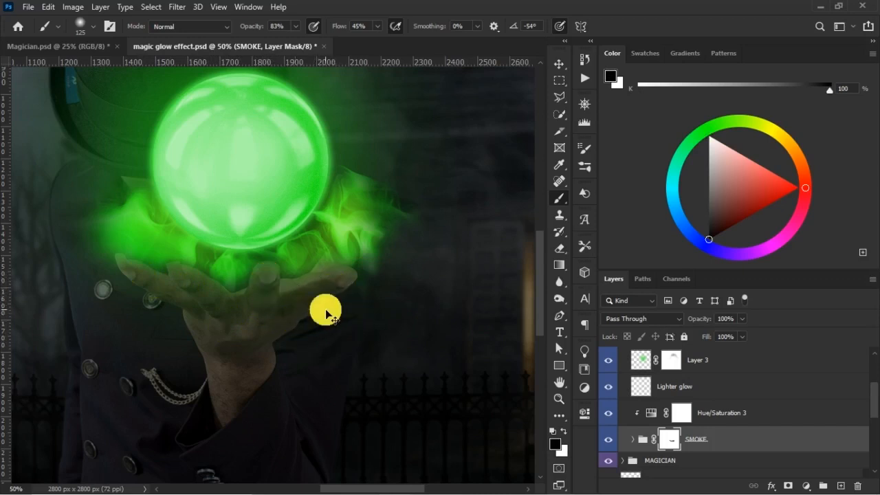
# - Examine the masked smoke around the fingers and crystal ball, both close up and in the whole picture
pyautogui.scroll(-1, 328, 313)
pyautogui.scroll(1, 327, 312)
pyautogui.scroll(-3, 327, 312)
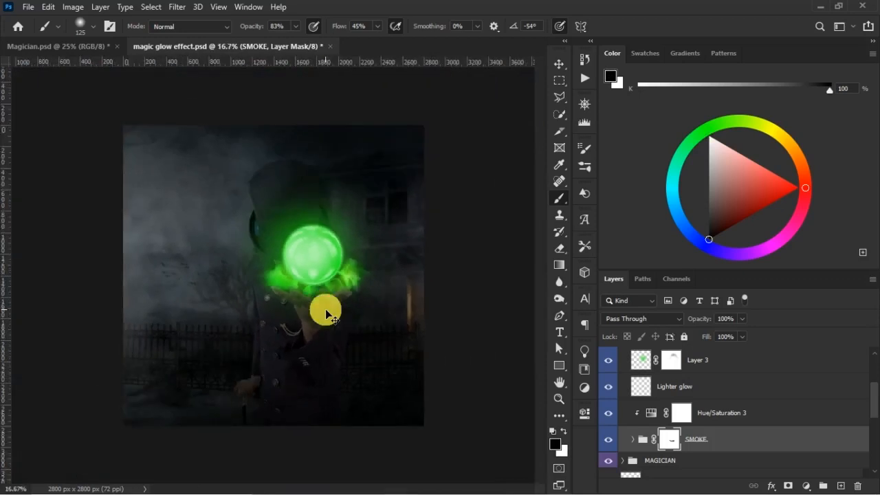
pyautogui.scroll(3, 326, 311)
pyautogui.scroll(-1, 326, 310)
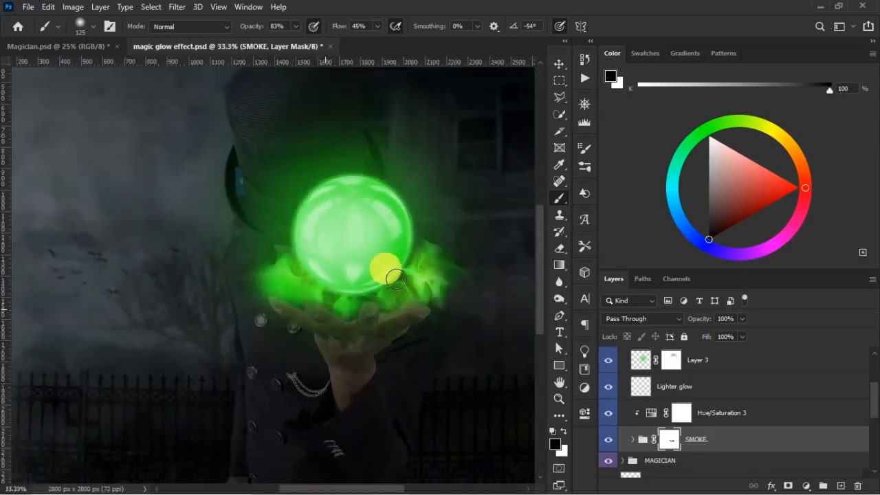
pyautogui.scroll(1, 362, 303)
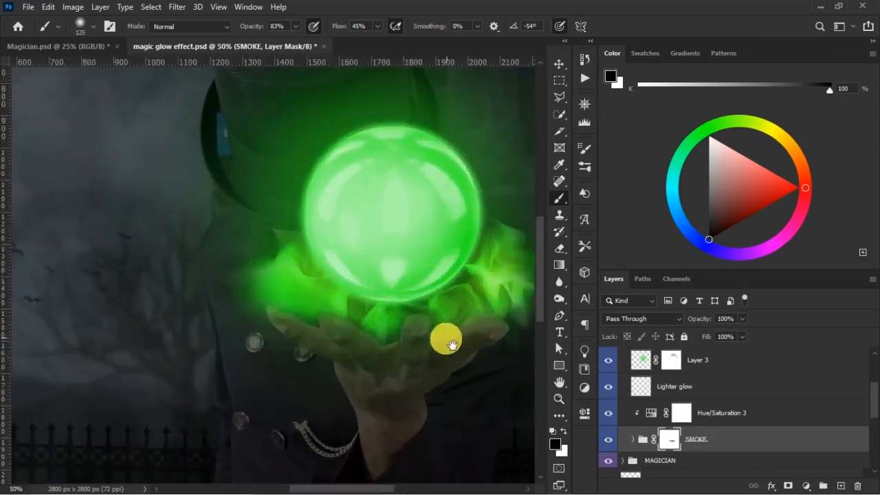
pyautogui.scroll(1, 359, 309)
pyautogui.scroll(-1, 327, 304)
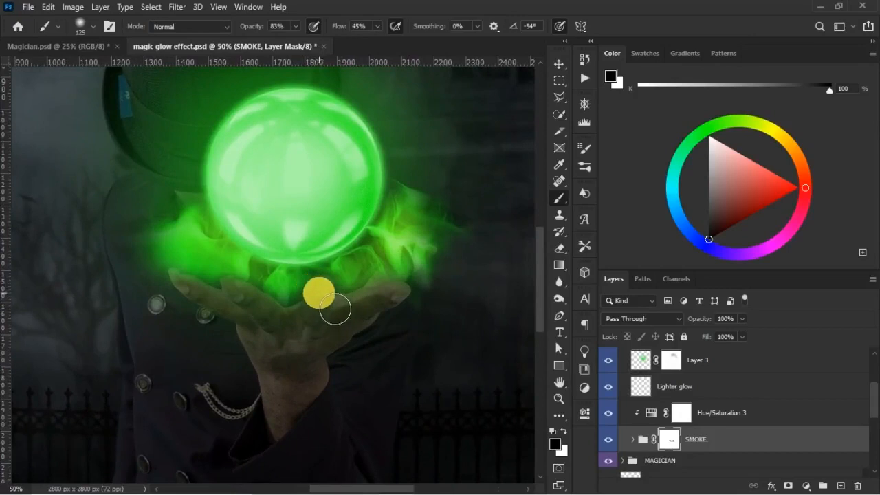
pyautogui.click(609, 439)
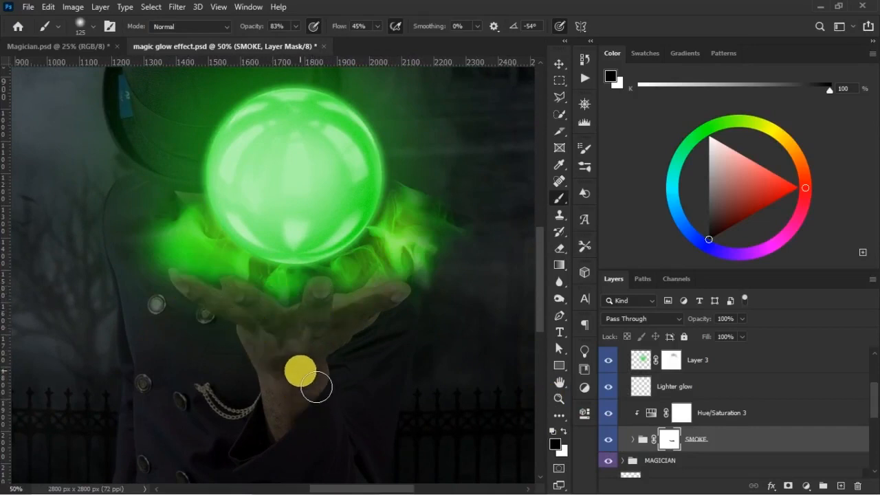
pyautogui.hotkey('ctrl', '-')
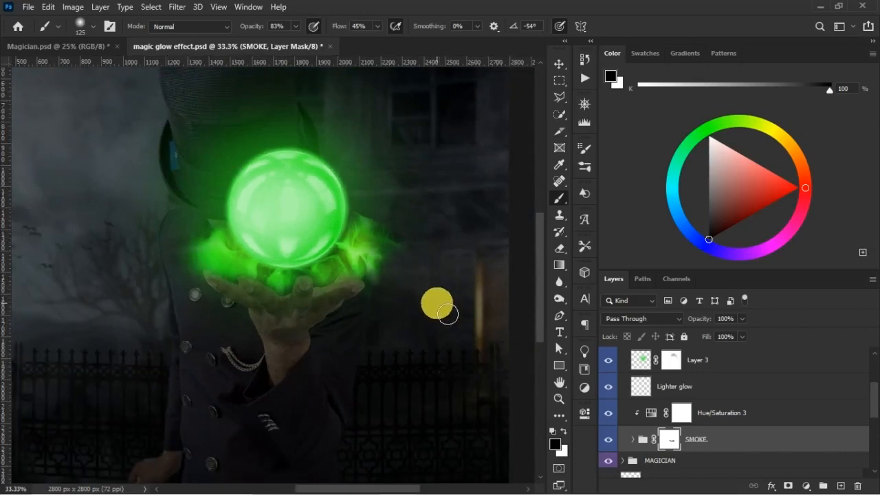
# - Compare the hand with the SMOKE group hidden and shown, and with its layer mask disabled and enabled
pyautogui.click(609, 442)
pyautogui.click(610, 442)
pyautogui.click(679, 446)
pyautogui.keyDown('shift'); pyautogui.click(678, 445); pyautogui.keyUp('shift')
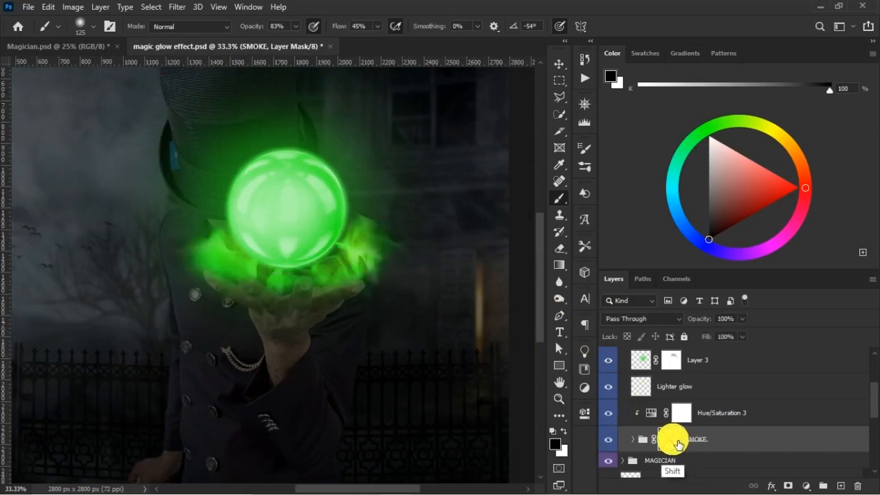
pyautogui.keyDown('shift'); pyautogui.click(677, 445); pyautogui.keyUp('shift')
pyautogui.keyDown('shift'); pyautogui.click(676, 446); pyautogui.keyUp('shift')
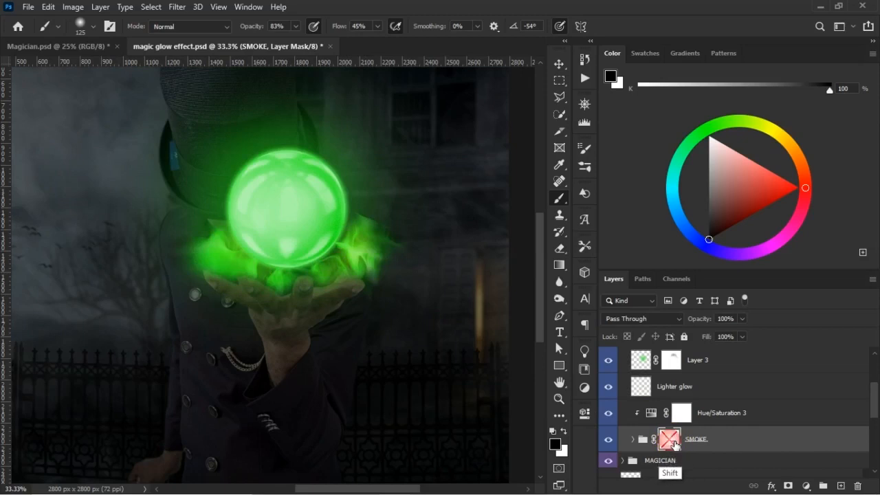
pyautogui.keyDown('shift'); pyautogui.click(675, 446); pyautogui.keyUp('shift')
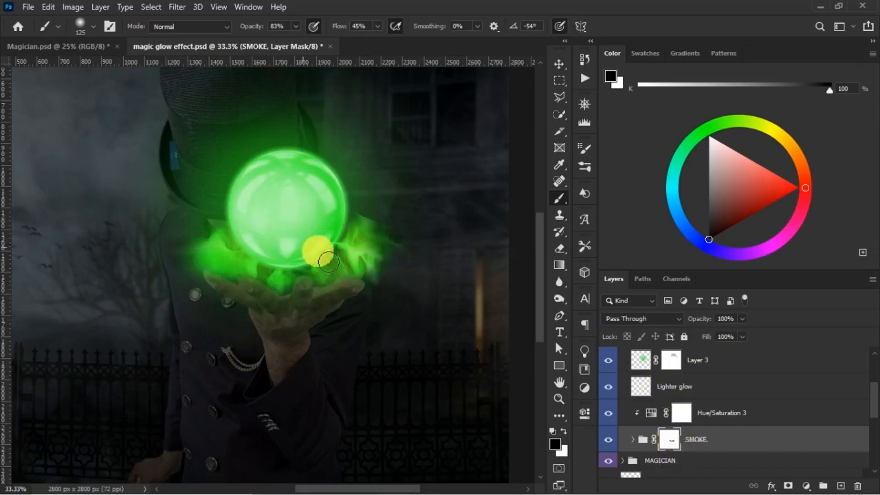
# - Soften the CRYSTALL BALL layer's Outer Glow by setting its spread to 3% and its opacity to 43%
pyautogui.press('v')
pyautogui.hotkey('ctrl', '-')
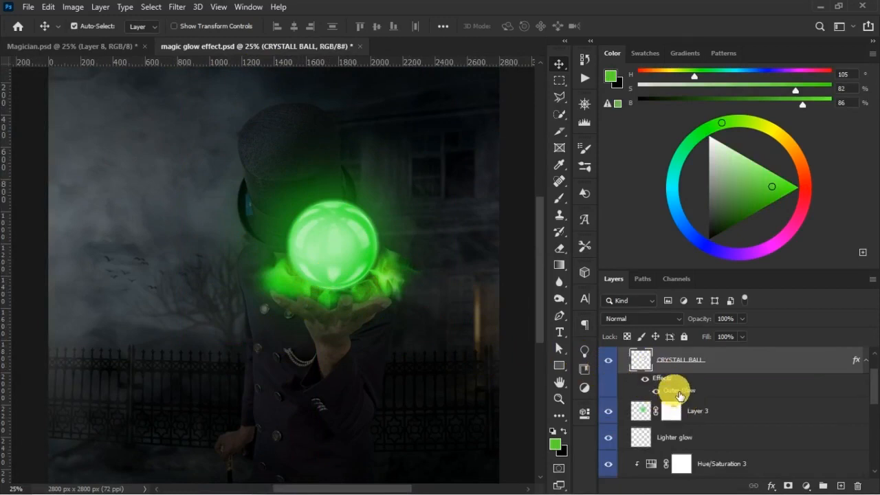
pyautogui.doubleClick(686, 395)
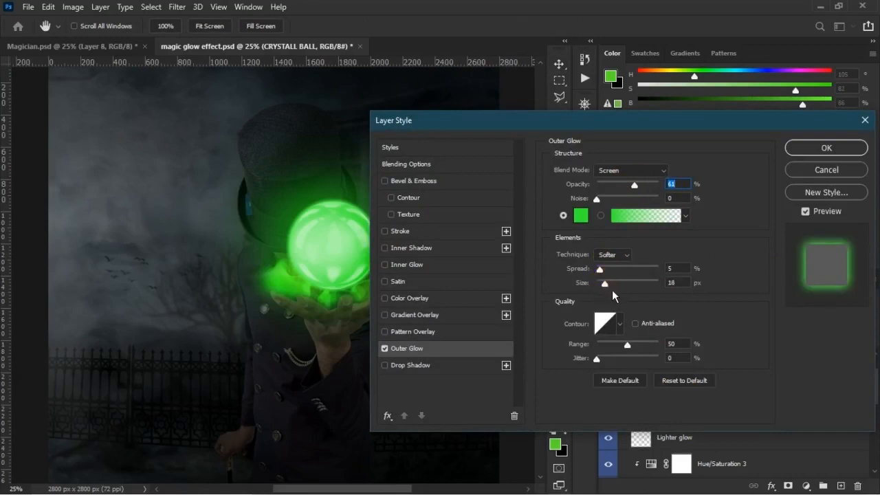
pyautogui.click(606, 284)
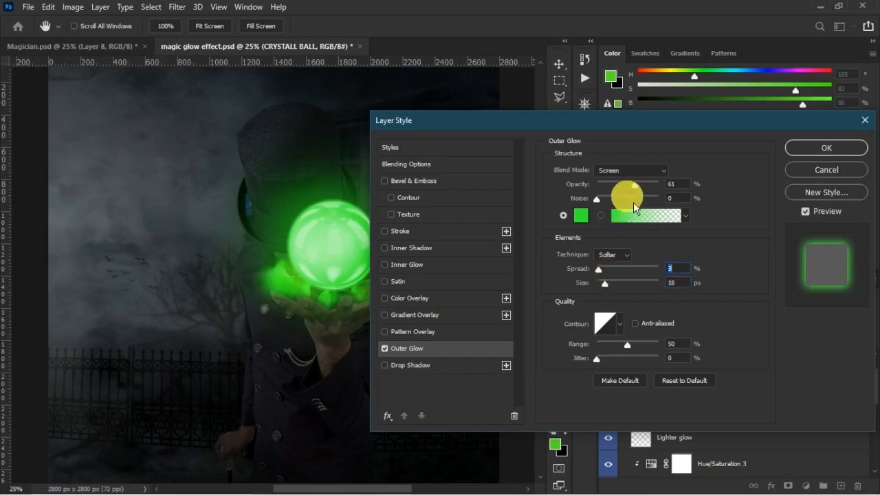
pyautogui.moveTo(639, 190)
pyautogui.mouseDown()
pyautogui.moveTo(608, 190)
pyautogui.moveTo(629, 192)
pyautogui.mouseUp()
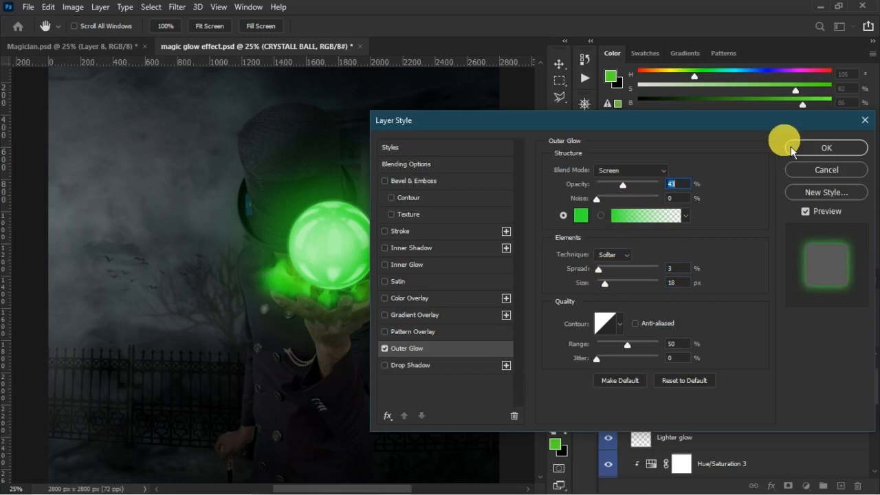
pyautogui.click(798, 148)
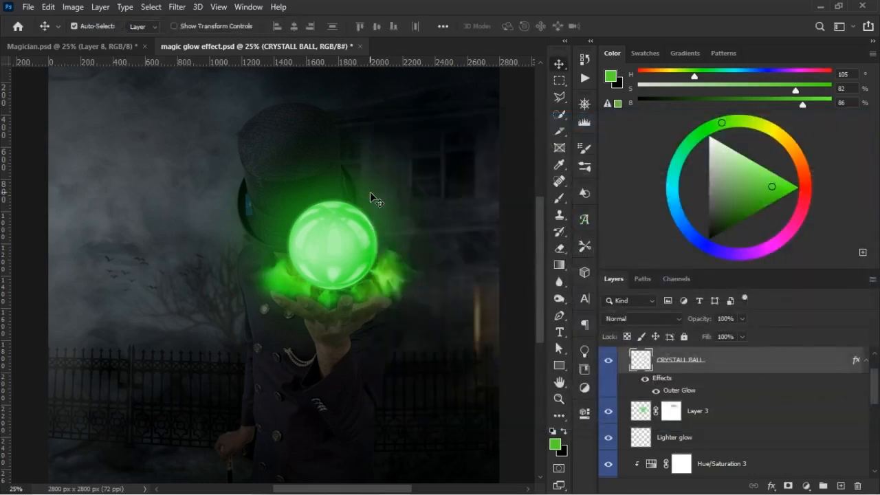
# - Compare the crystal ball's glow with the finished Magician.psd, and check Layer 3's visibility in magic glow effect.psd
pyautogui.click(126, 51)
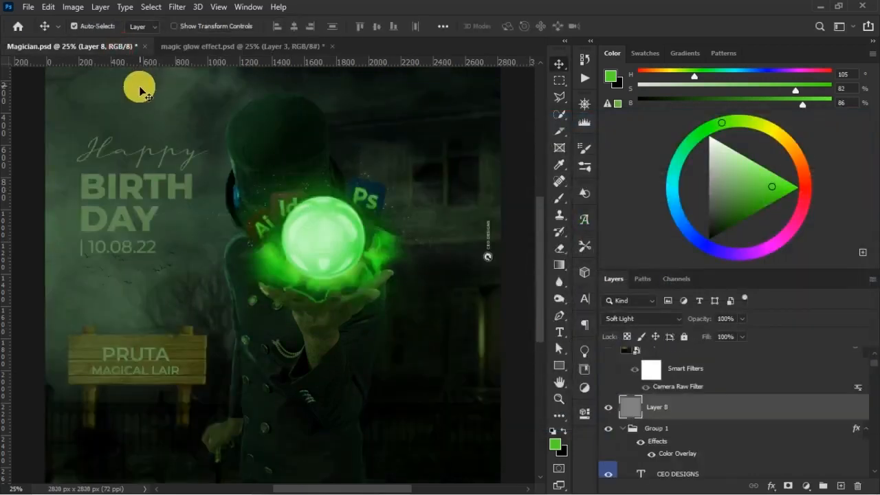
pyautogui.click(220, 48)
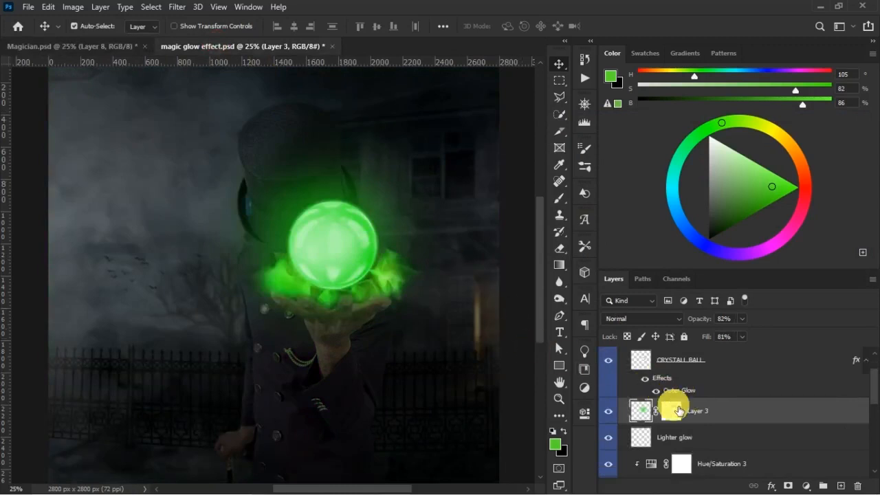
pyautogui.click(608, 413)
# - Paint black on Layer 3's mask with a soft brush enlarged to 1000 to fade the glow around the ball, and save the document
pyautogui.click(671, 412)
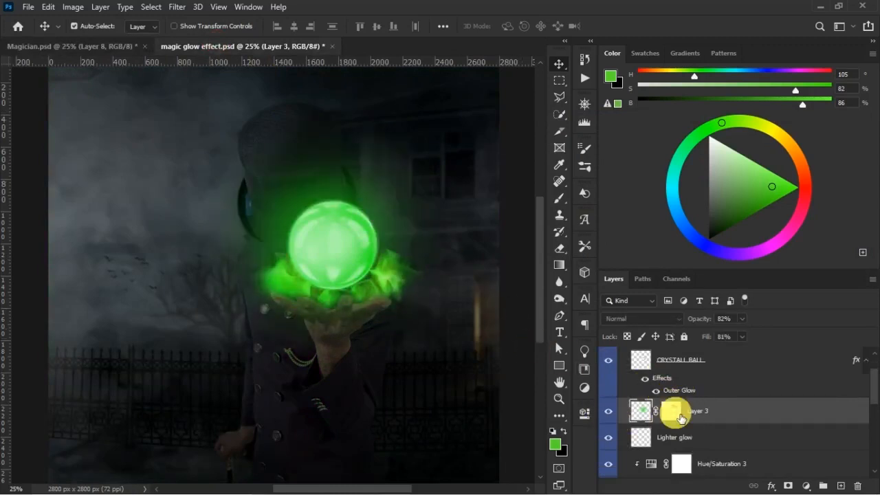
pyautogui.press('d')
pyautogui.press('b')
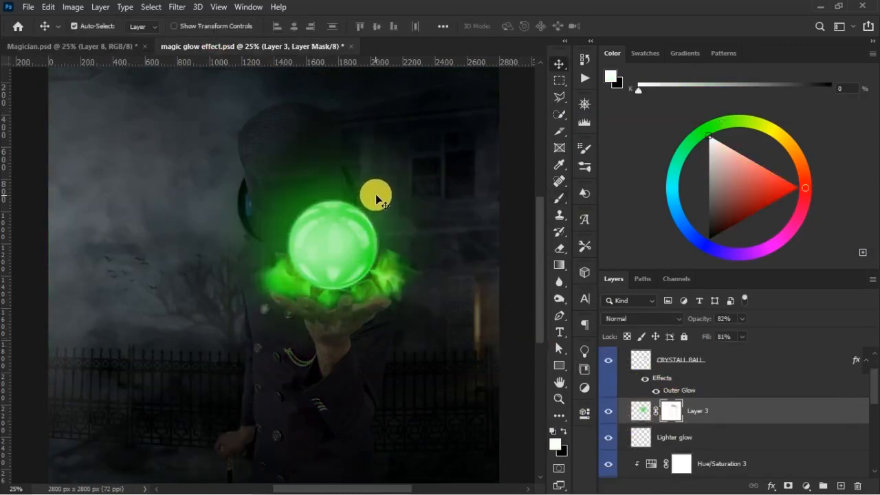
pyautogui.hotkey('ctrl', 'z')
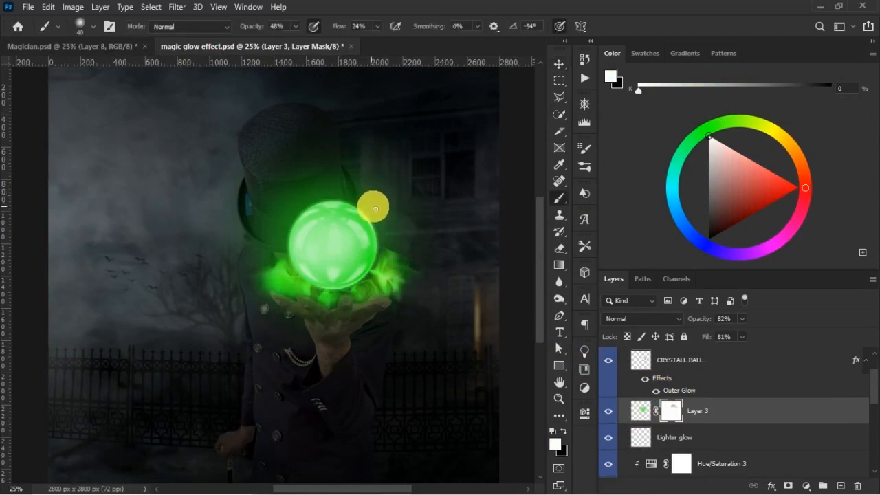
pyautogui.press(']')
pyautogui.press(']')
pyautogui.press(']')
pyautogui.press(']')
pyautogui.press(']')
pyautogui.press(']')
pyautogui.press(']')
pyautogui.press(']')
pyautogui.click(563, 431)
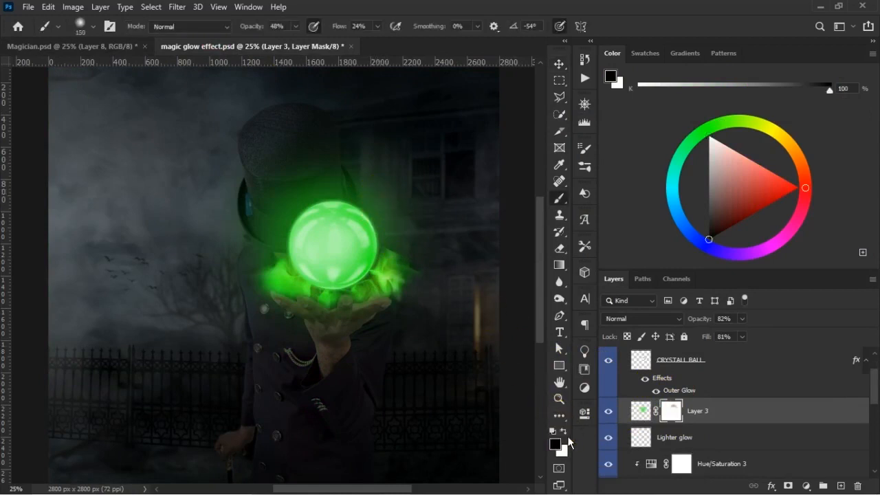
pyautogui.press(']')
pyautogui.press(']')
pyautogui.press(']')
pyautogui.press(']')
pyautogui.press(']')
pyautogui.press(']')
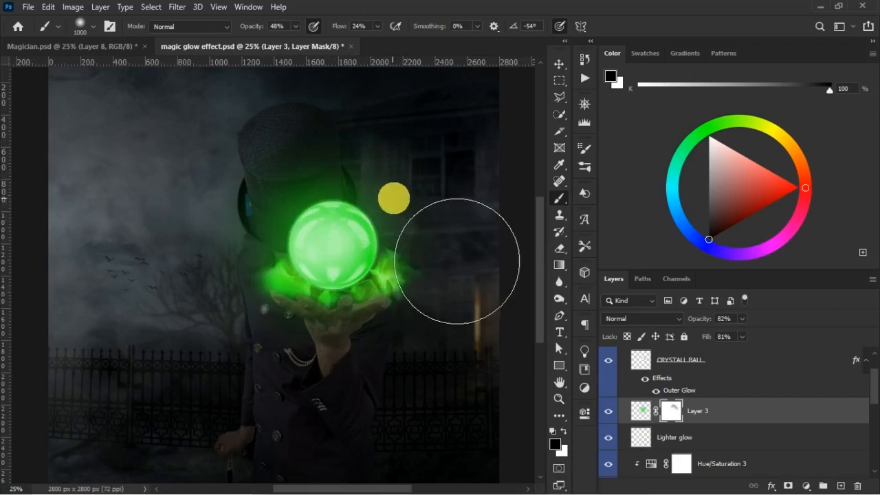
pyautogui.hotkey('ctrl', 's')
pyautogui.press('v')
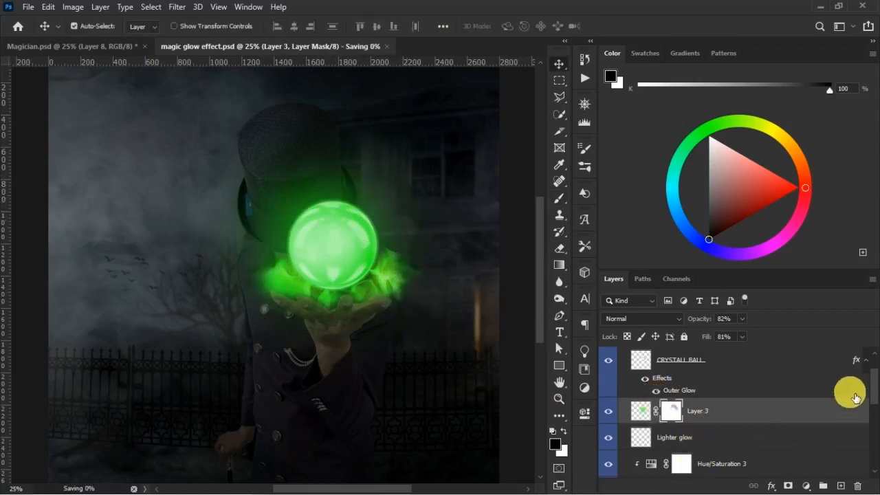
# - Compare the picture with the BALL group hidden and shown, and nudge the group slightly upward
pyautogui.scroll(-3, 700, 440)
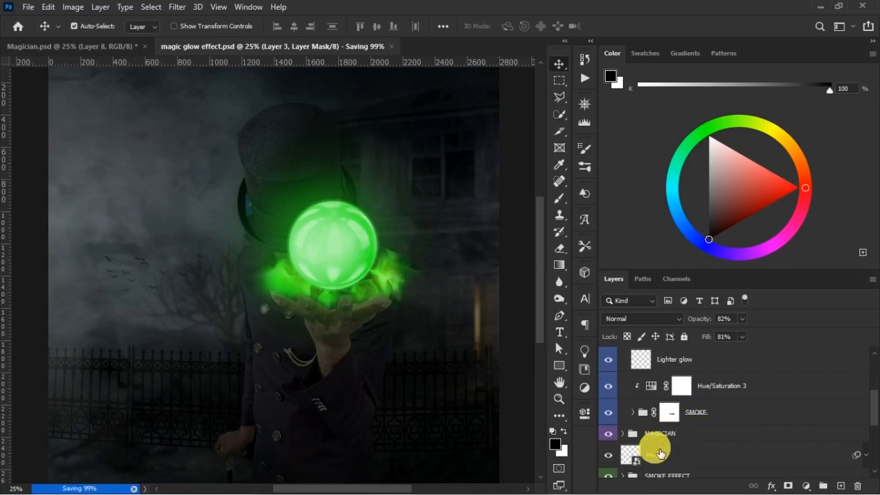
pyautogui.click(708, 473)
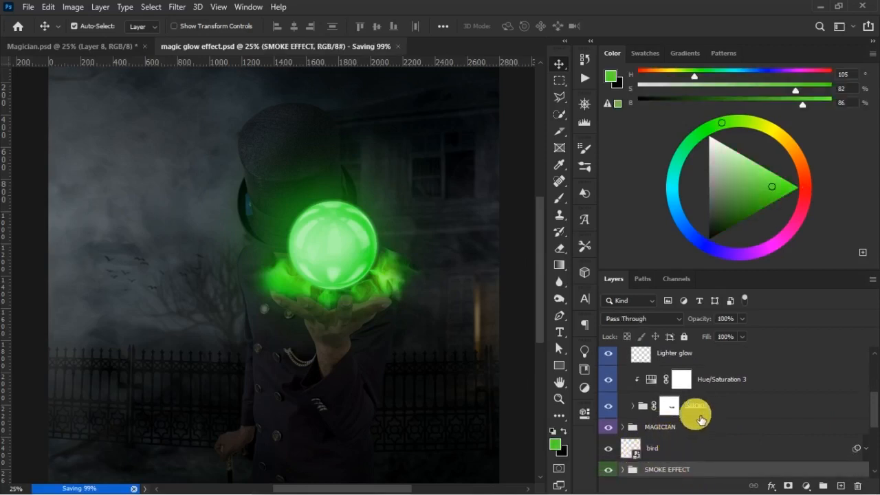
pyautogui.scroll(5, 756, 385)
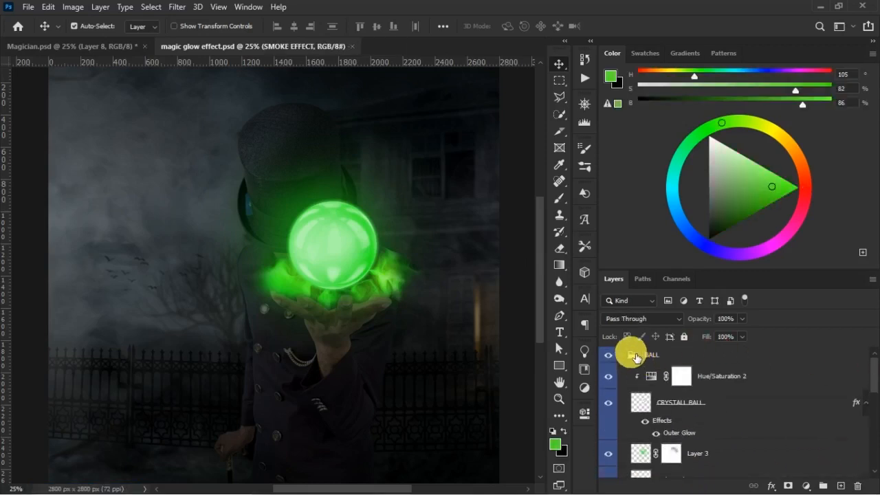
pyautogui.click(634, 356)
pyautogui.click(622, 356)
pyautogui.click(607, 355)
pyautogui.click(605, 356)
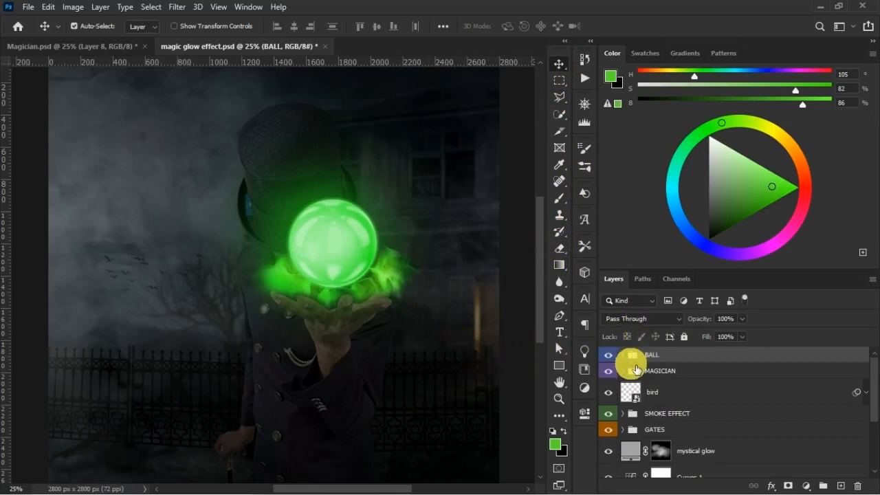
# - Paint black on the SMOKE group's mask along the palm and fingers with a size 300 brush, and save the document
pyautogui.click(623, 355)
pyautogui.scroll(-5, 873, 387)
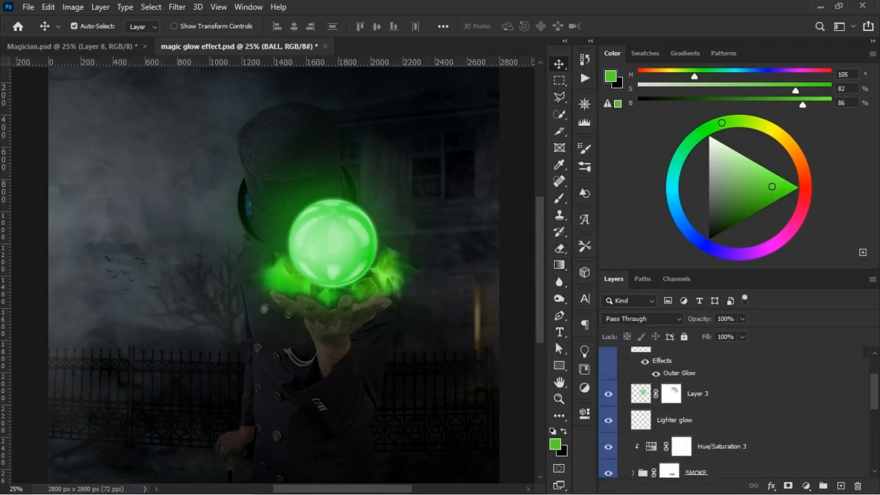
pyautogui.click(668, 389)
pyautogui.press('d')
pyautogui.press('b')
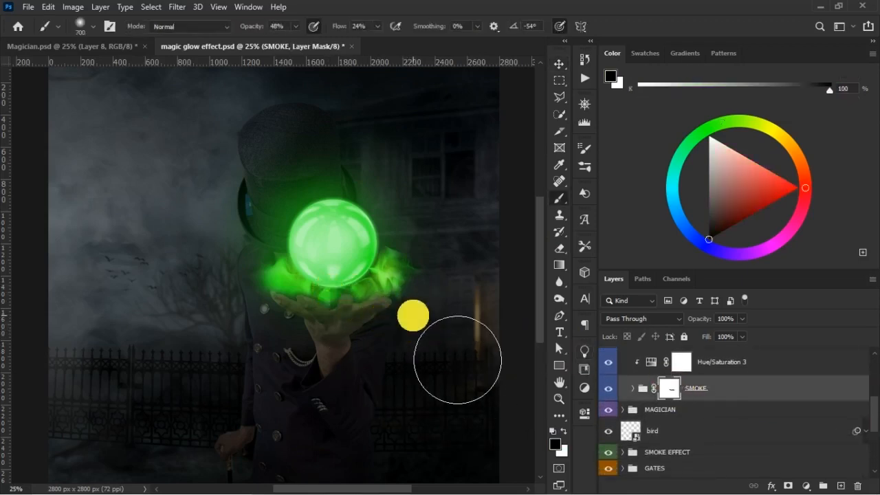
pyautogui.hotkey('ctrl', '+')
pyautogui.press('[')
pyautogui.press('[')
pyautogui.press('[')
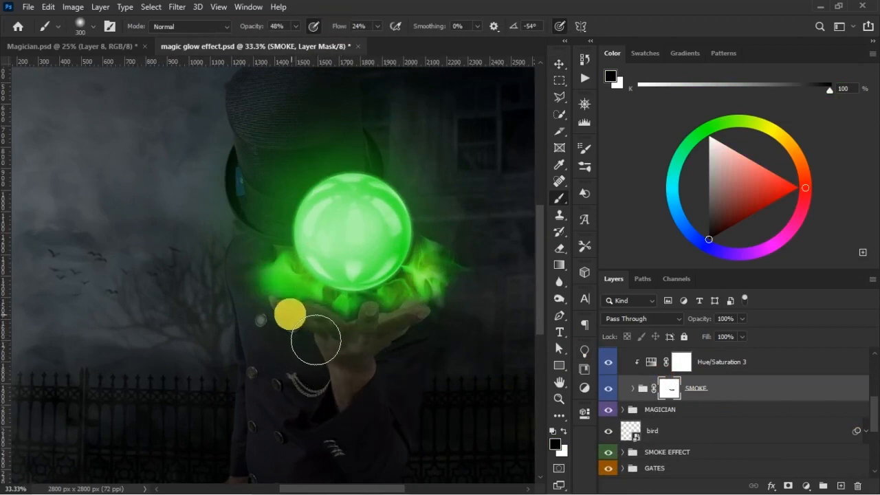
pyautogui.moveTo(325, 337)
pyautogui.mouseDown()
pyautogui.moveTo(379, 362)
pyautogui.moveTo(368, 352)
pyautogui.moveTo(394, 358)
pyautogui.moveTo(464, 337)
pyautogui.mouseUp()
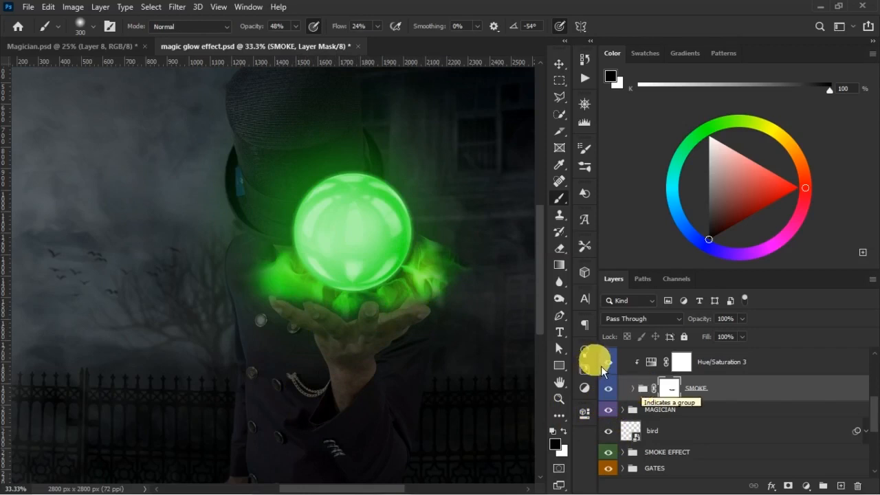
pyautogui.click(563, 430)
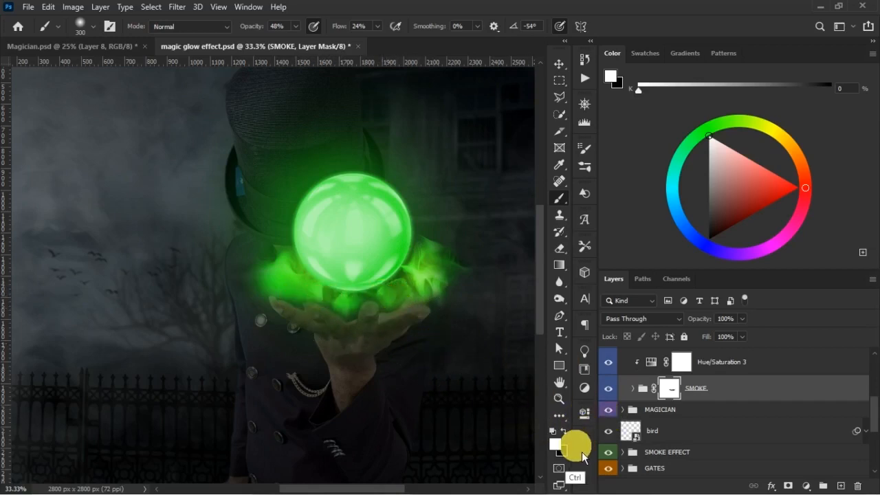
pyautogui.hotkey('ctrl', 's')
# - Create a new layer above the MAGICIAN group and move it into the BALL group, directly below SMOKE
pyautogui.scroll(2, 862, 406)
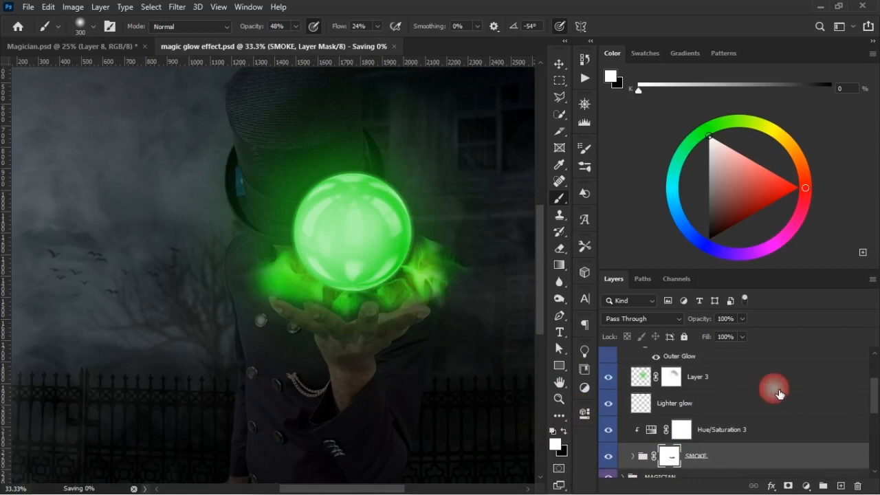
pyautogui.scroll(2, 867, 382)
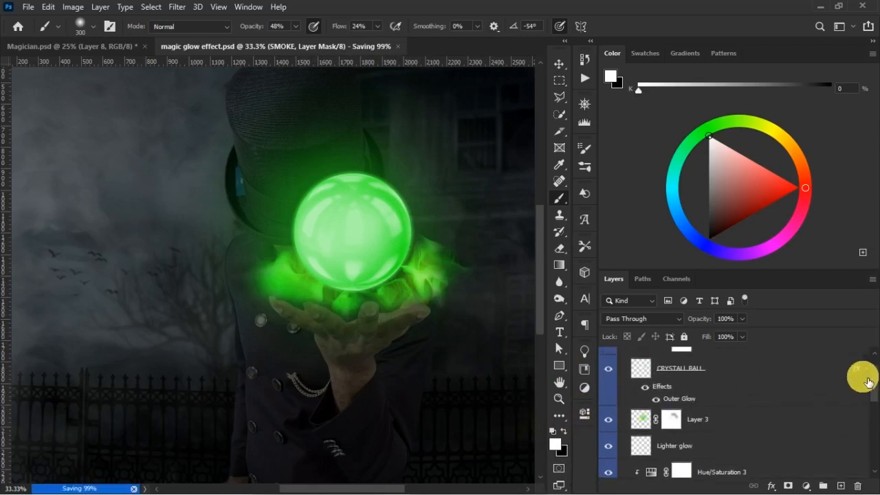
pyautogui.scroll(2, 867, 382)
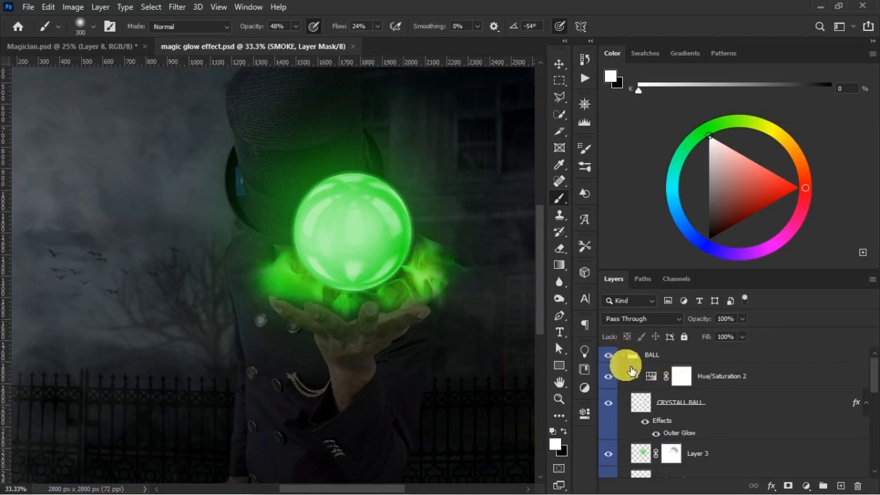
pyautogui.moveTo(869, 380); pyautogui.dragTo(871, 417)
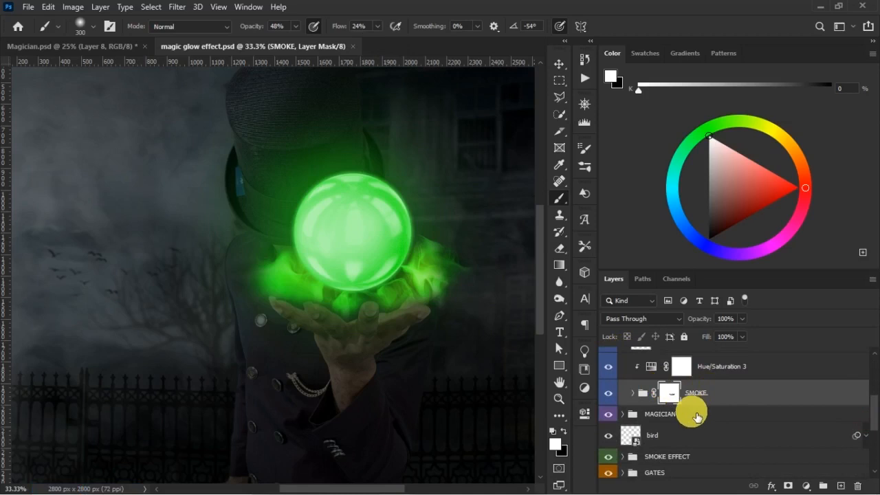
pyautogui.click(696, 414)
pyautogui.click(841, 486)
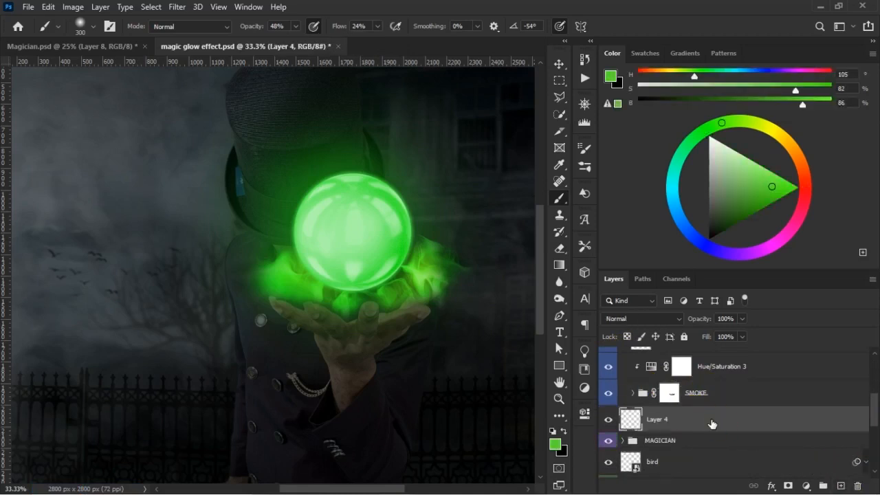
pyautogui.moveTo(705, 407); pyautogui.dragTo(729, 411)
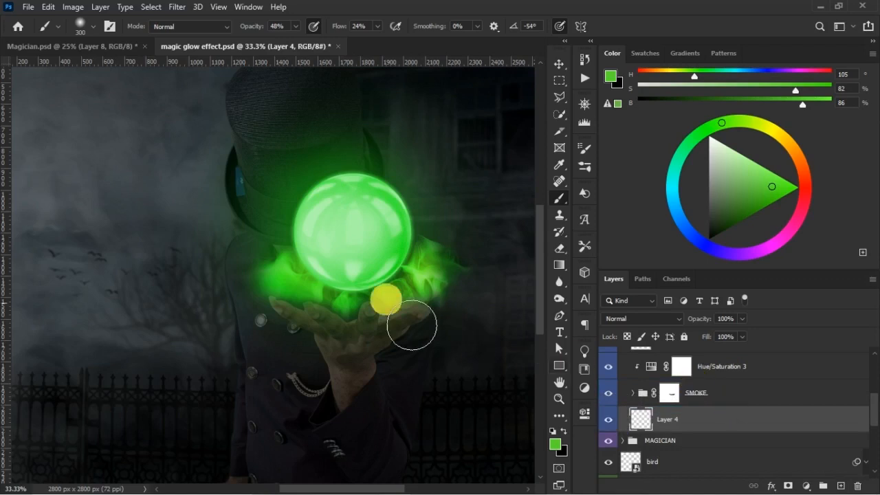
# - Set the green brush to 66% opacity and size 900, and check the glow on the magician in Magician.psd
pyautogui.hotkey('ctrl', '-')
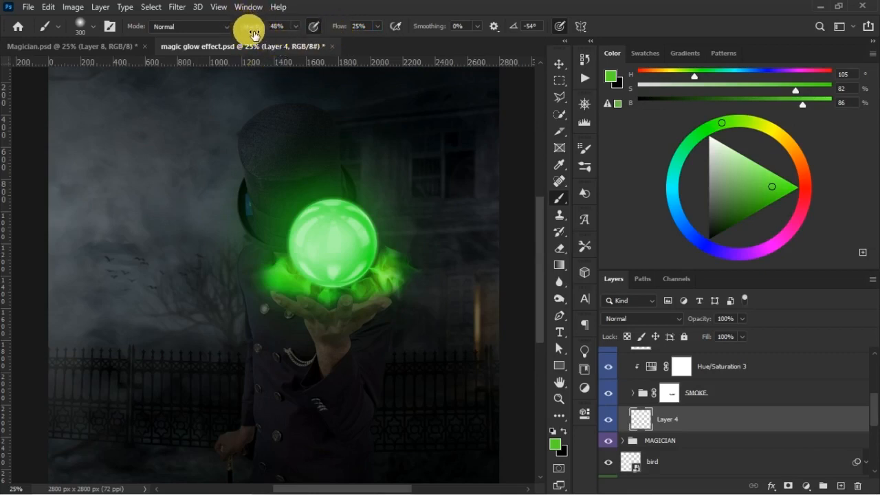
pyautogui.moveTo(256, 31)
pyautogui.mouseDown()
pyautogui.moveTo(349, 20)
pyautogui.moveTo(252, 28)
pyautogui.moveTo(305, 30)
pyautogui.moveTo(253, 29)
pyautogui.moveTo(261, 29)
pyautogui.mouseUp()
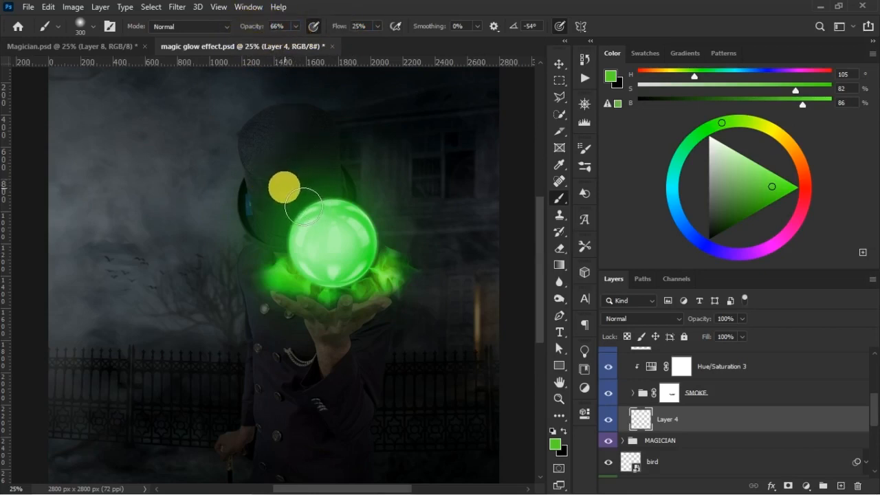
pyautogui.press(']')
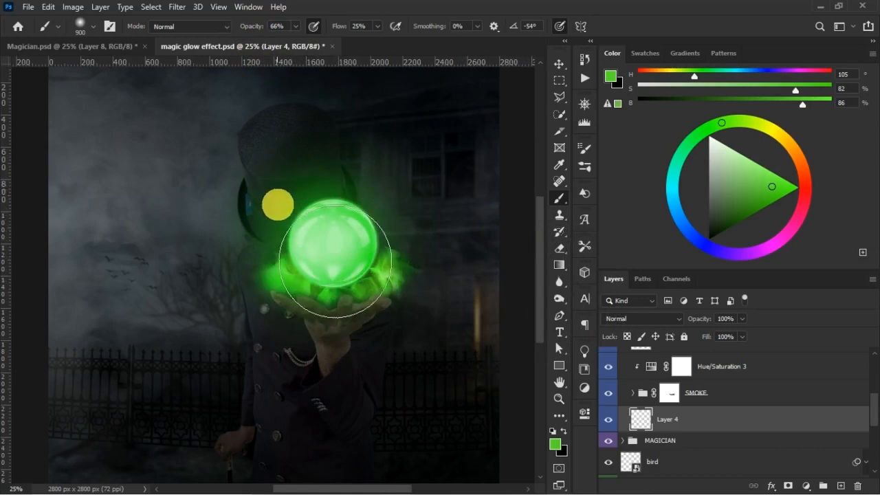
pyautogui.click(118, 46)
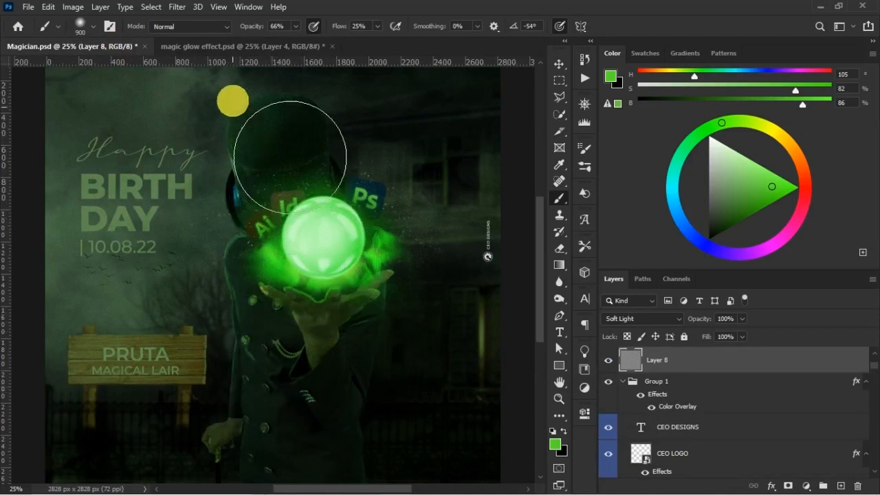
pyautogui.click(244, 47)
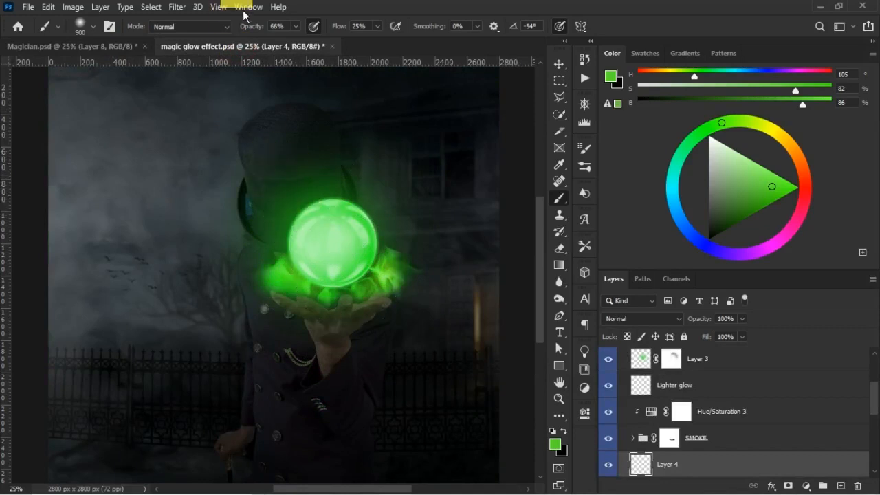
# - Paint green over the magician's hat, coat and lower body on Layer 4 with the brush at 94% opacity and 65% flow
pyautogui.moveTo(258, 29); pyautogui.dragTo(286, 34)
pyautogui.moveTo(340, 29); pyautogui.dragTo(355, 34)
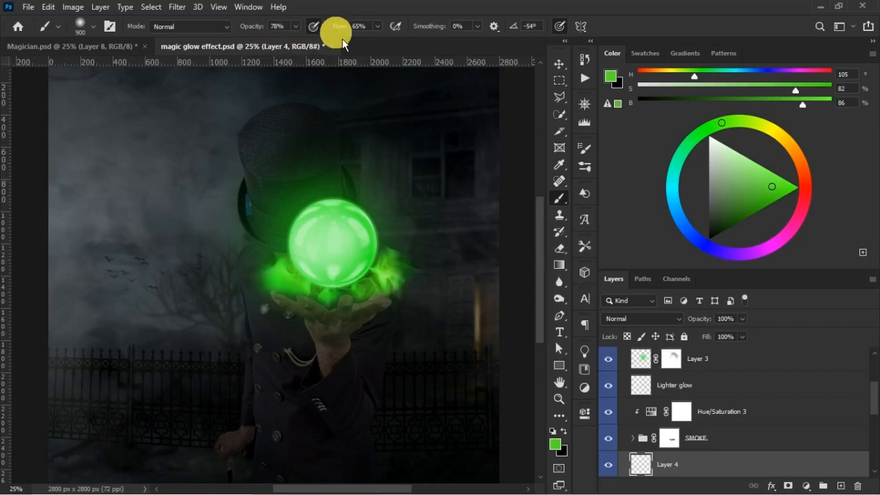
pyautogui.moveTo(244, 183)
pyautogui.mouseDown()
pyautogui.moveTo(251, 156)
pyautogui.moveTo(259, 173)
pyautogui.moveTo(255, 138)
pyautogui.mouseUp()
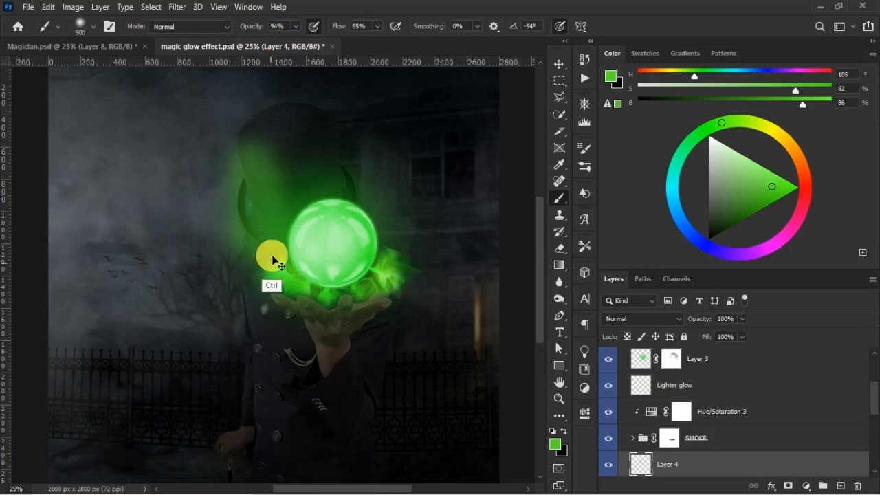
pyautogui.hotkey('ctrl', 'z')
pyautogui.hotkey('ctrl', 'shift', 'z')
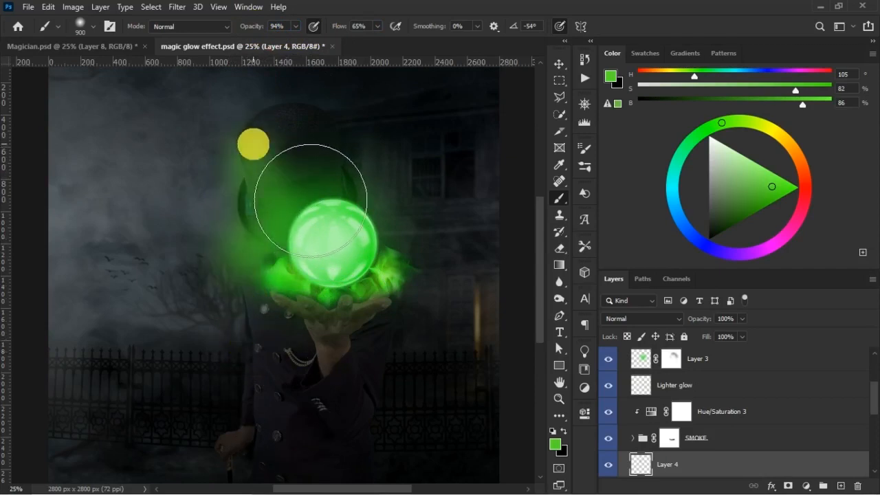
pyautogui.moveTo(259, 332); pyautogui.dragTo(265, 419)
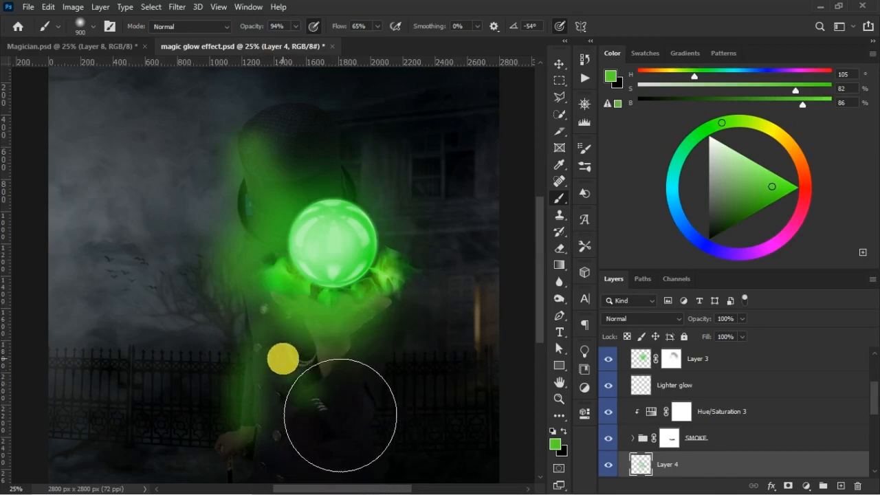
pyautogui.moveTo(340, 415); pyautogui.dragTo(261, 440)
pyautogui.moveTo(283, 358); pyautogui.dragTo(257, 299)
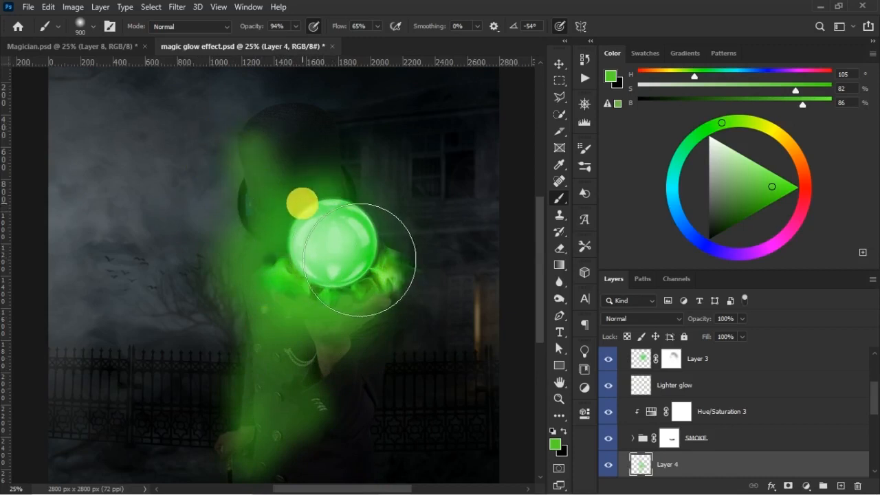
# - Set Layer 4's blend mode to Lighten and hide its paint behind an inverted black layer mask
pyautogui.click(641, 318)
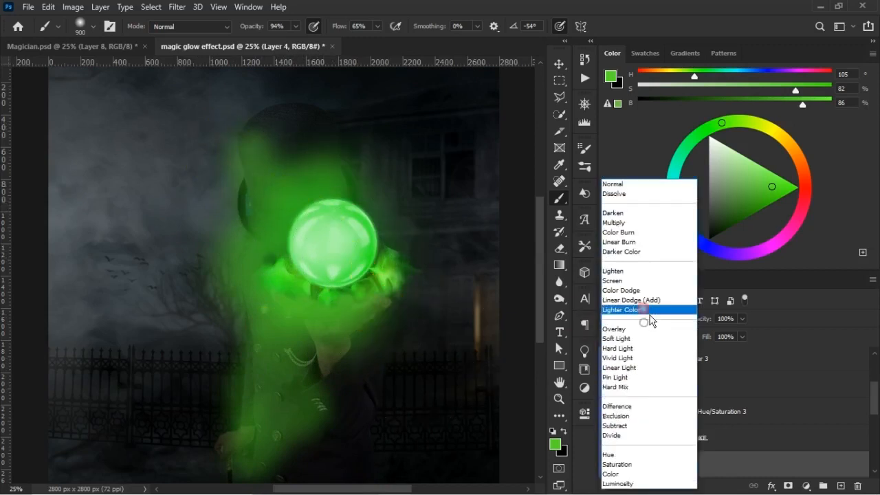
pyautogui.click(639, 274)
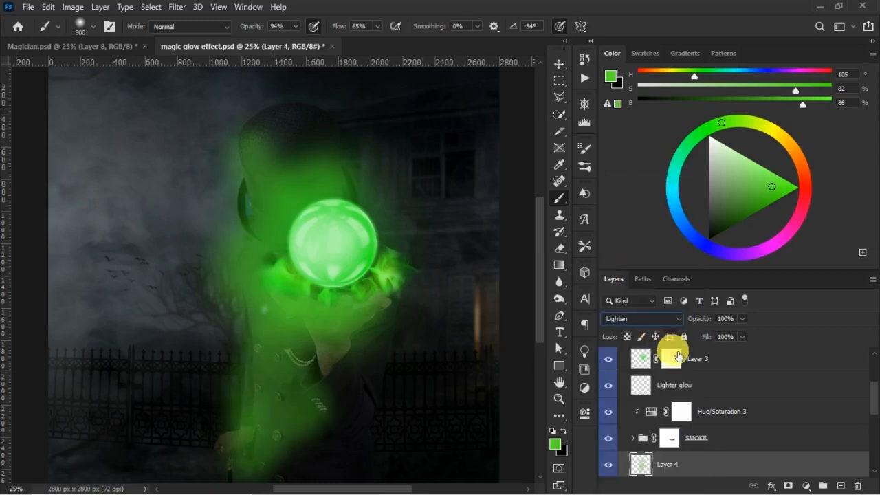
pyautogui.click(789, 486)
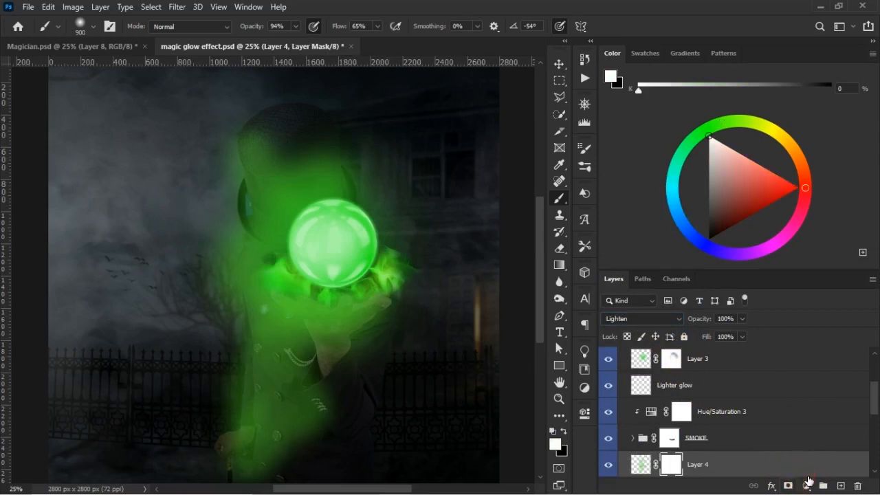
pyautogui.hotkey('ctrl', 'i')
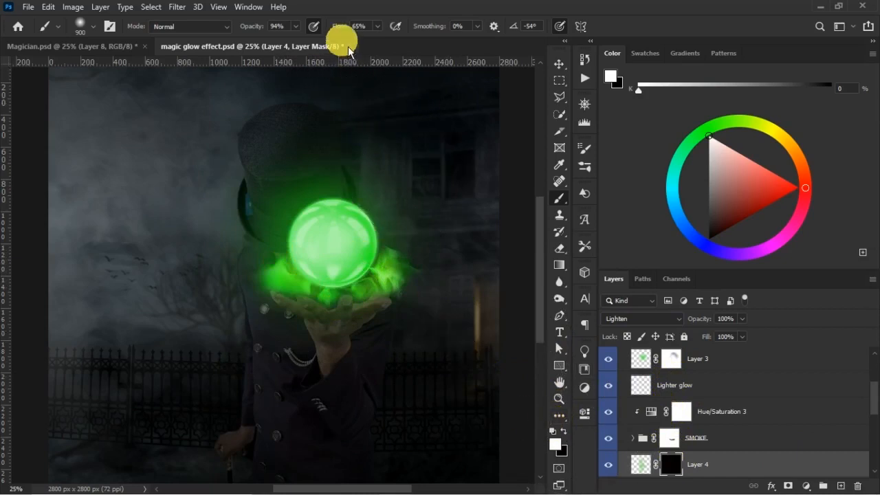
# - Paint white on Layer 4's mask over the hat and shoulder with a size 500 brush at 44% opacity and 28% flow
pyautogui.moveTo(342, 30)
pyautogui.mouseDown()
pyautogui.moveTo(196, 43)
pyautogui.moveTo(338, 33)
pyautogui.mouseUp()
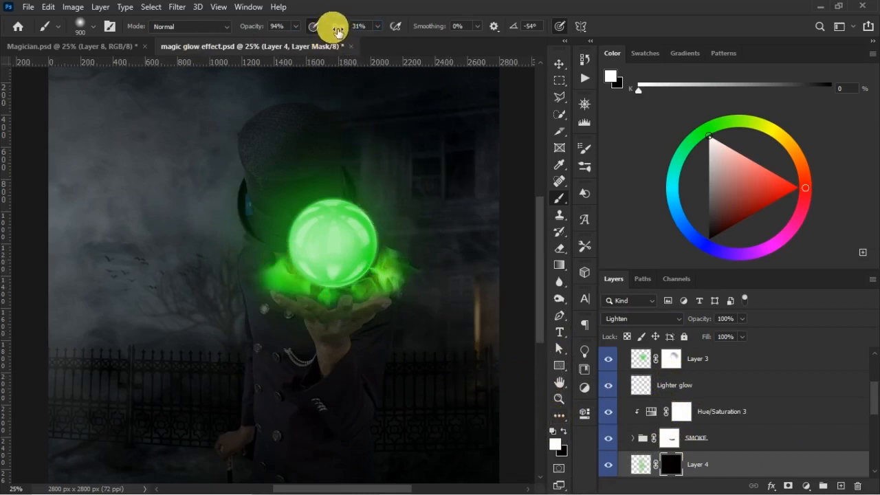
pyautogui.moveTo(253, 27); pyautogui.dragTo(262, 32)
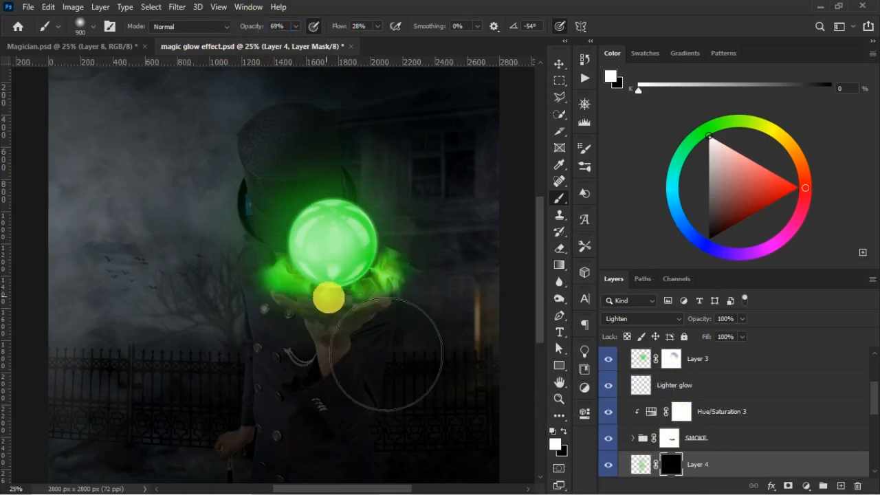
pyautogui.press('[')
pyautogui.press('[')
pyautogui.press('[')
pyautogui.press('[')
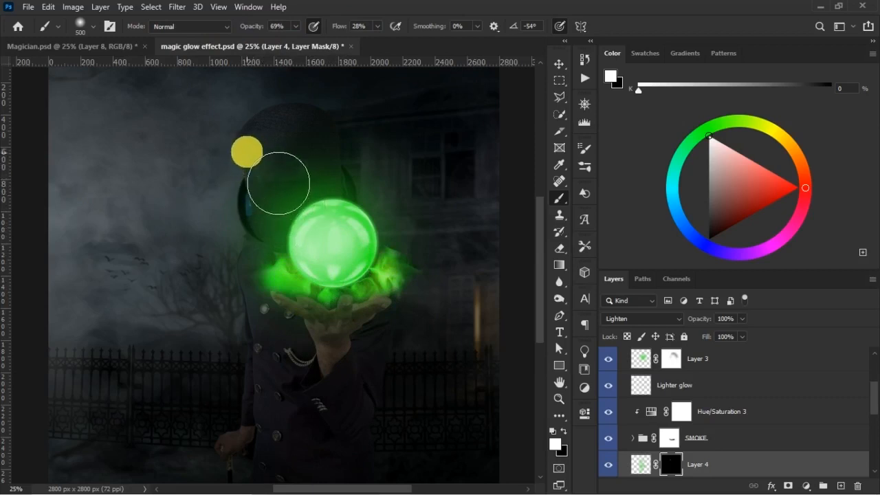
pyautogui.press('ctrl')
pyautogui.moveTo(254, 26); pyautogui.dragTo(237, 27)
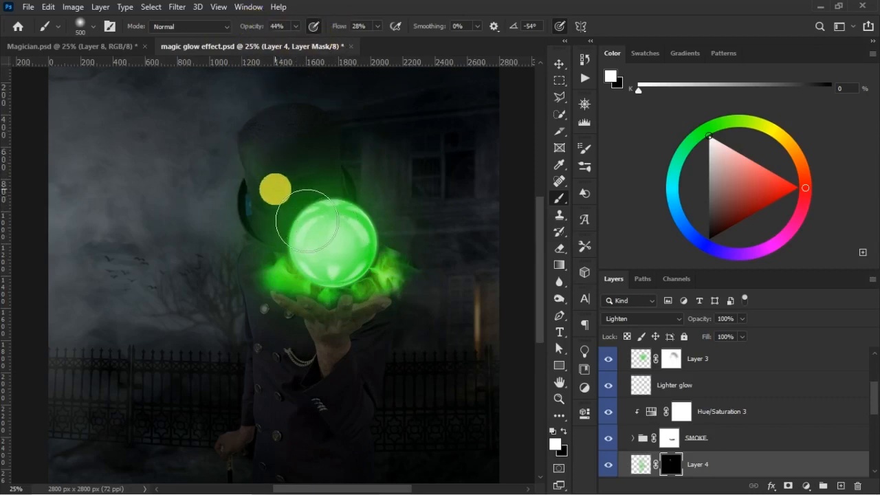
pyautogui.moveTo(276, 173)
pyautogui.mouseDown()
pyautogui.moveTo(277, 163)
pyautogui.moveTo(281, 238)
pyautogui.mouseUp()
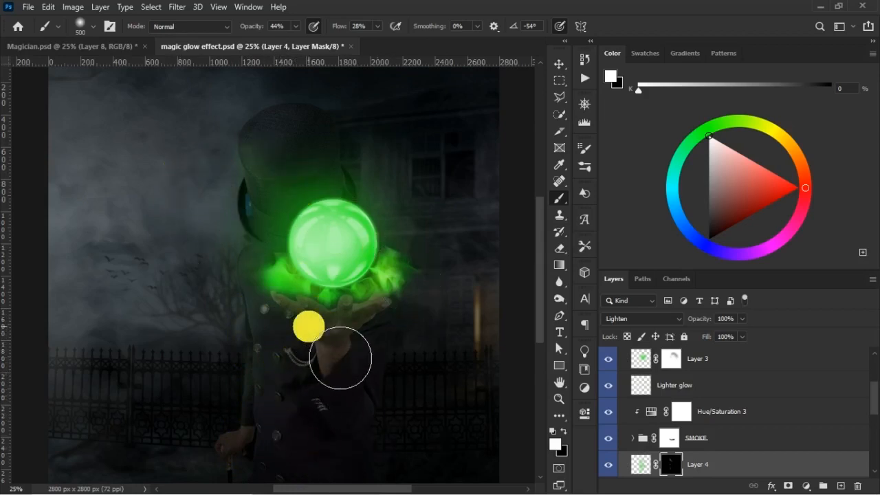
# - Paint white on Layer 4's mask along the coat front and around its buttons, refining the details with a size 200 brush
pyautogui.hotkey('ctrl', '+')
pyautogui.moveTo(253, 336); pyautogui.dragTo(257, 232)
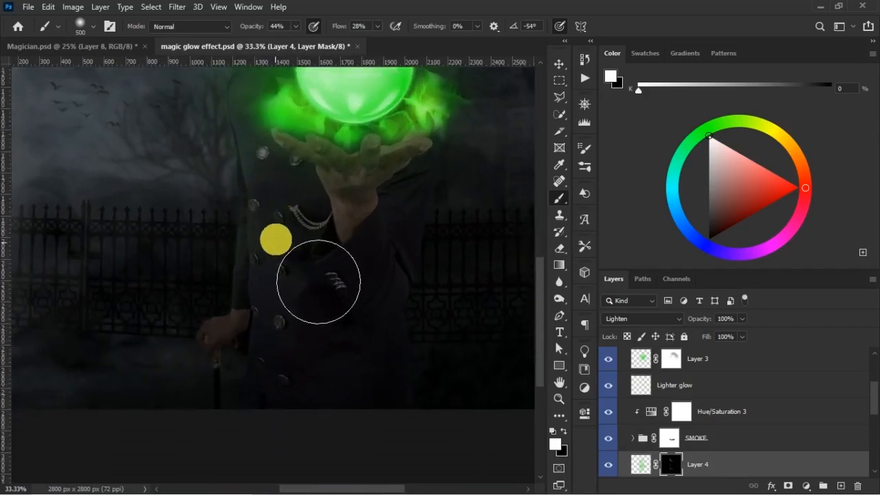
pyautogui.hotkey('ctrl', '+')
pyautogui.hotkey('ctrl', '+')
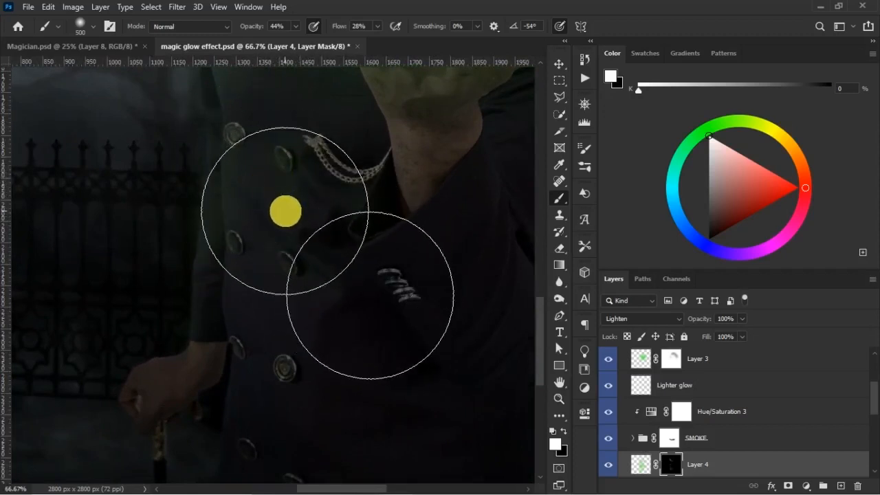
pyautogui.press('[')
pyautogui.press('[')
pyautogui.press('[')
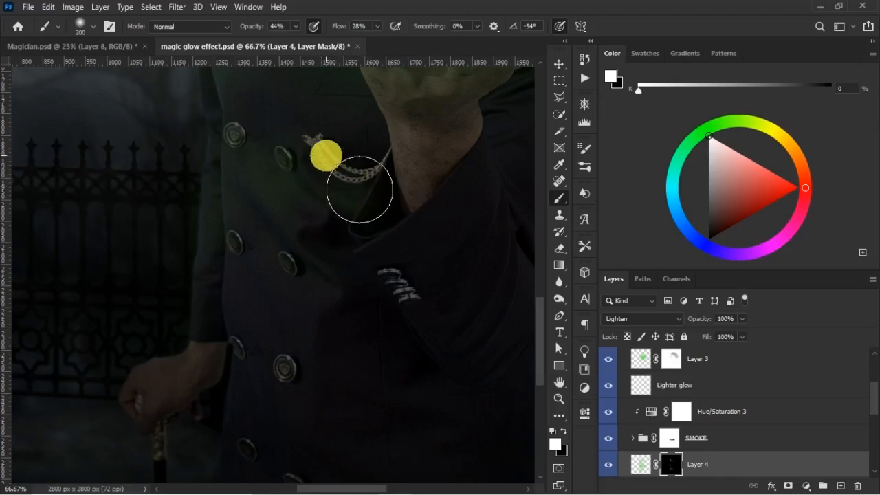
pyautogui.scroll(2, 532, 317)
pyautogui.scroll(8, 481, 309)
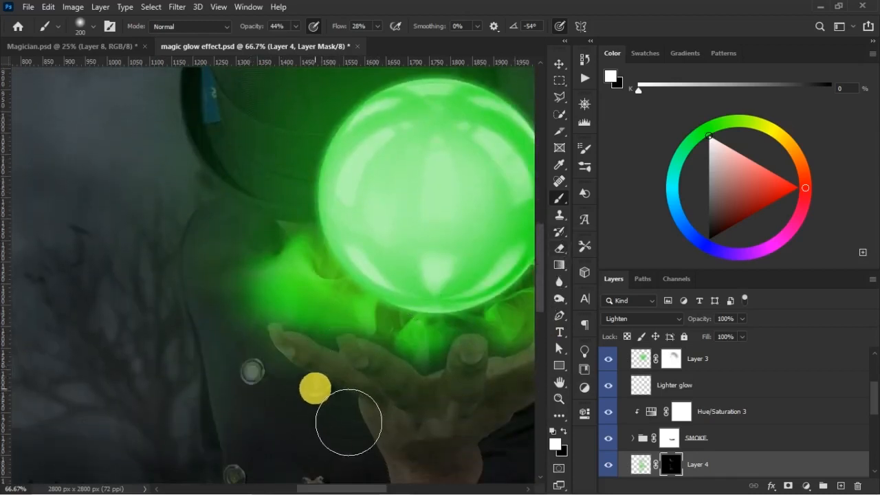
pyautogui.moveTo(539, 293); pyautogui.dragTo(537, 364)
pyautogui.moveTo(282, 292)
pyautogui.mouseDown()
pyautogui.moveTo(290, 349)
pyautogui.moveTo(270, 391)
pyautogui.moveTo(267, 376)
pyautogui.moveTo(242, 373)
pyautogui.mouseUp()
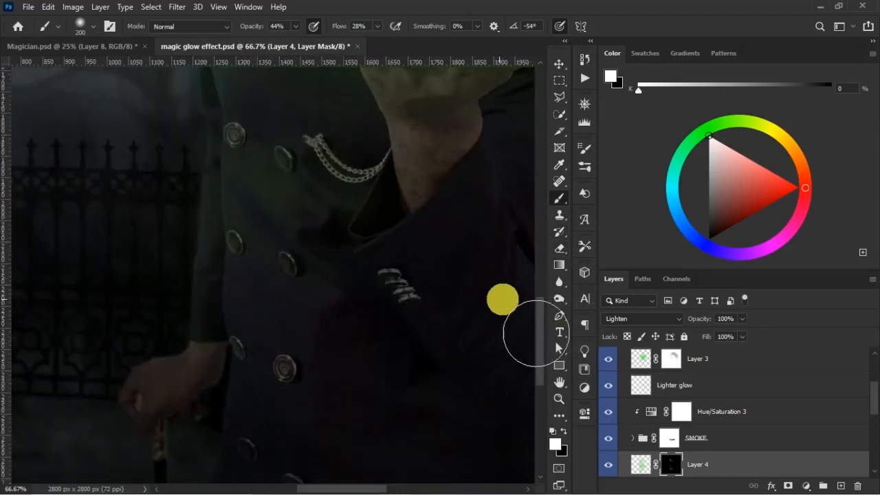
pyautogui.moveTo(537, 323); pyautogui.dragTo(540, 231)
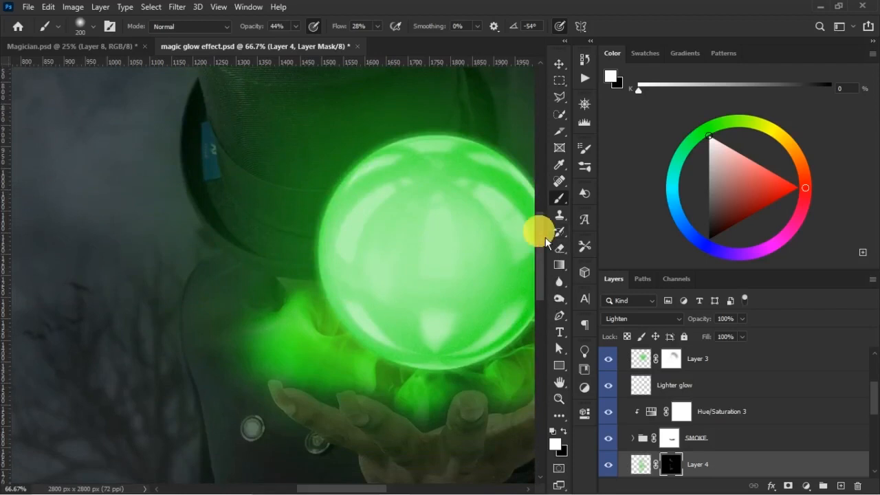
# - Return to the full picture and brighten the glow on the hat by painting Layer 4's mask with a size 500 white brush
pyautogui.hotkey('ctrl', '-')
pyautogui.hotkey('ctrl', '-')
pyautogui.hotkey('ctrl', '-')
pyautogui.press(']')
pyautogui.press(']')
pyautogui.press(']')
pyautogui.press(']')
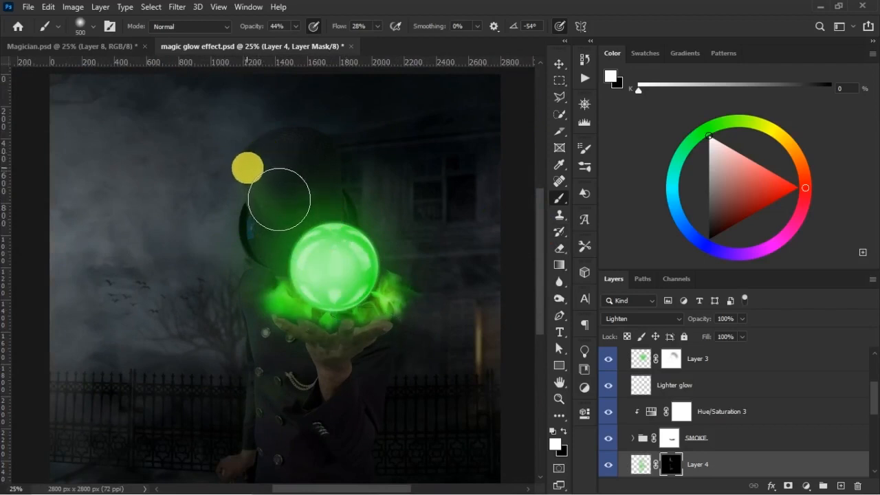
# - Compare the picture with Layer 4 hidden and shown, and touch up its mask around the hat with black and white
pyautogui.press('x')
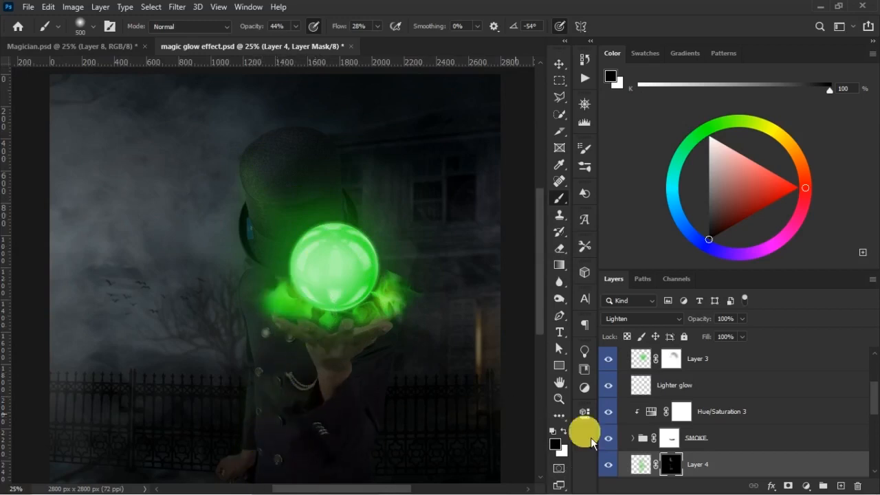
pyautogui.click(610, 468)
pyautogui.click(615, 472)
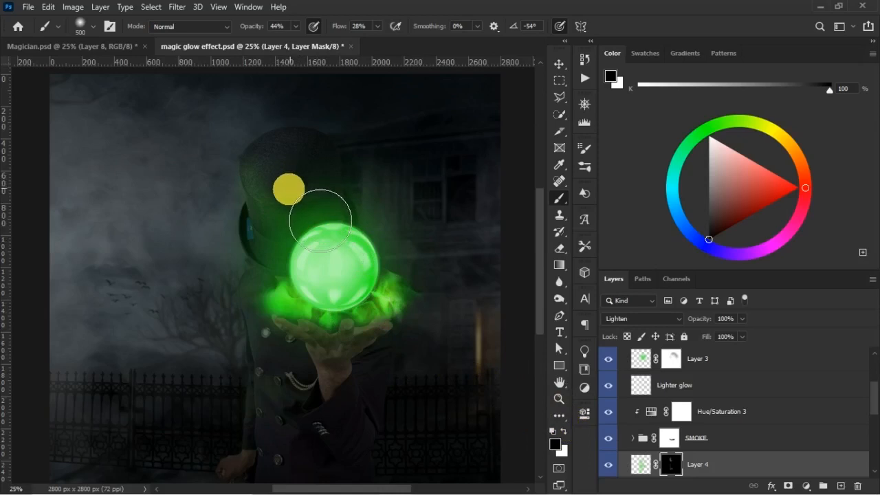
pyautogui.press('x')
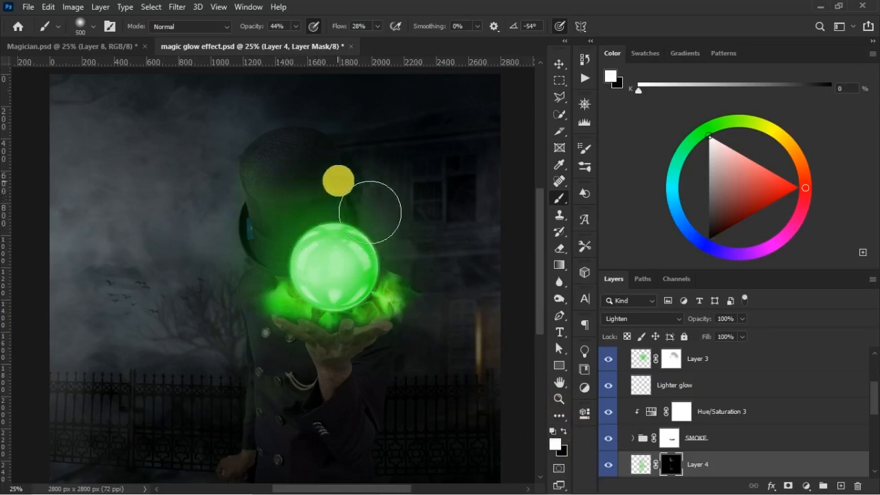
pyautogui.press('x')
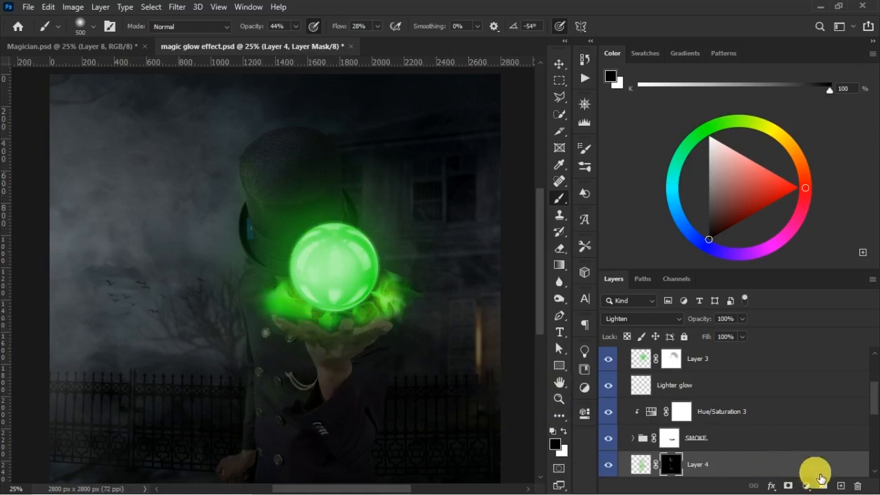
# - Create a new layer directly above Layer 4, check the hand's lighting in Magician.psd, and save the glow document
pyautogui.click(840, 486)
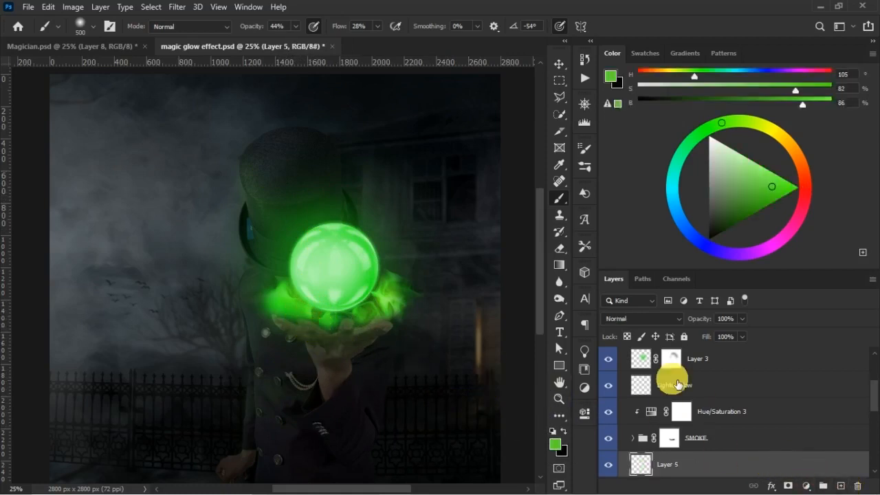
pyautogui.click(114, 46)
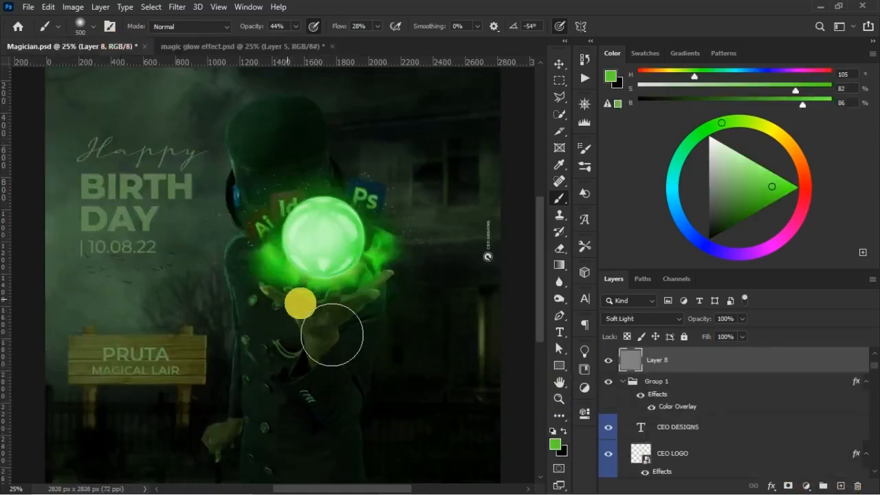
pyautogui.click(252, 48)
pyautogui.hotkey('ctrl', 's')
pyautogui.hotkey('ctrl', '+')
pyautogui.hotkey('ctrl', '+')
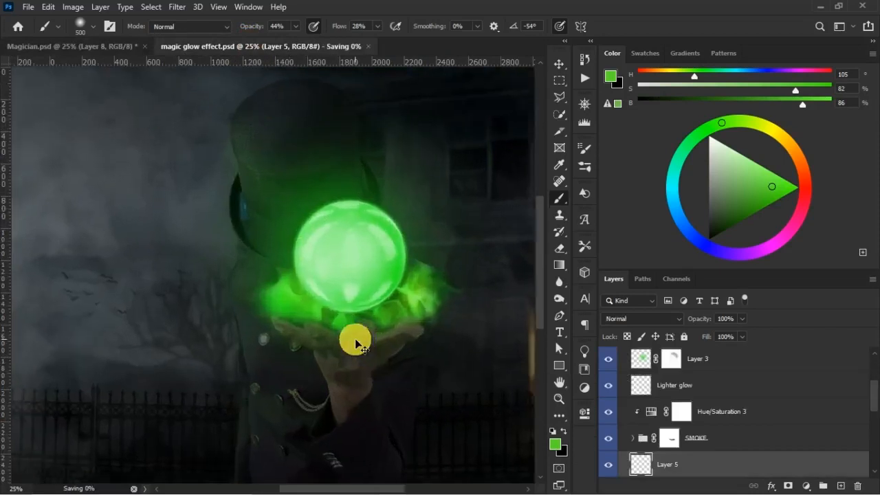
pyautogui.moveTo(423, 346); pyautogui.dragTo(313, 233)
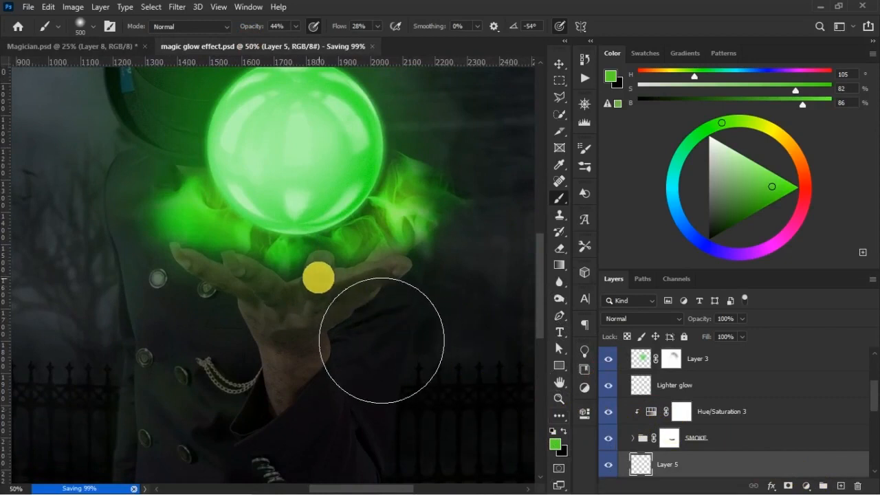
pyautogui.press('[')
pyautogui.press('[')
pyautogui.press('[')
pyautogui.press('[')
pyautogui.press('[')
pyautogui.press('[')
pyautogui.press('[')
pyautogui.press('[')
pyautogui.press('[')
pyautogui.press('[')
pyautogui.press('[')
pyautogui.press('[')
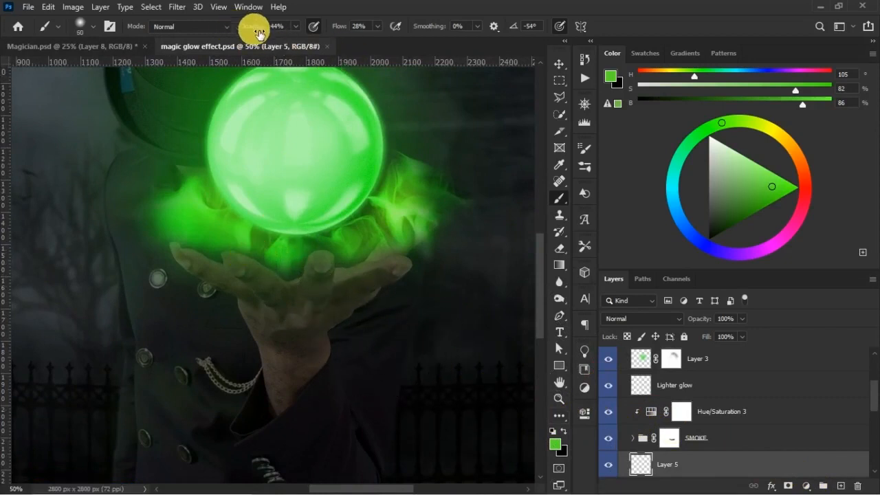
pyautogui.press('[')
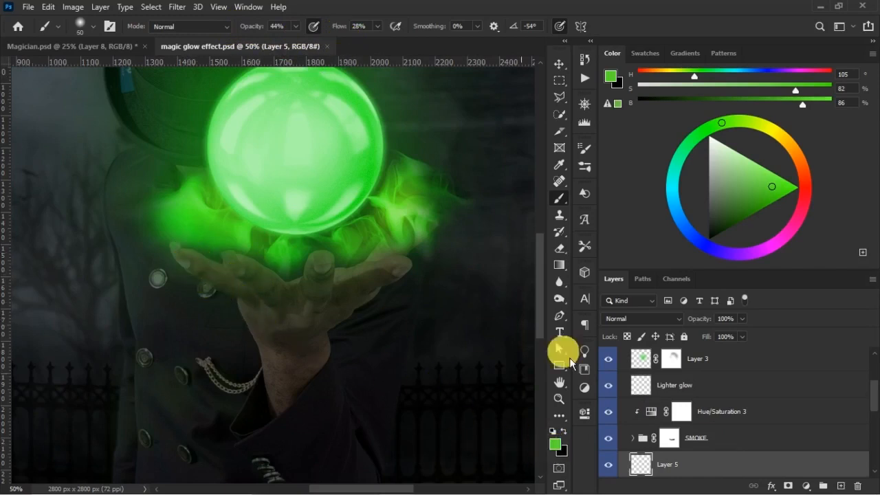
# - Paint solid green over the raised hand and wrist on Layer 5 with a size 600 brush at 100% opacity and 100% flow
pyautogui.press(']')
pyautogui.press(']')
pyautogui.press(']')
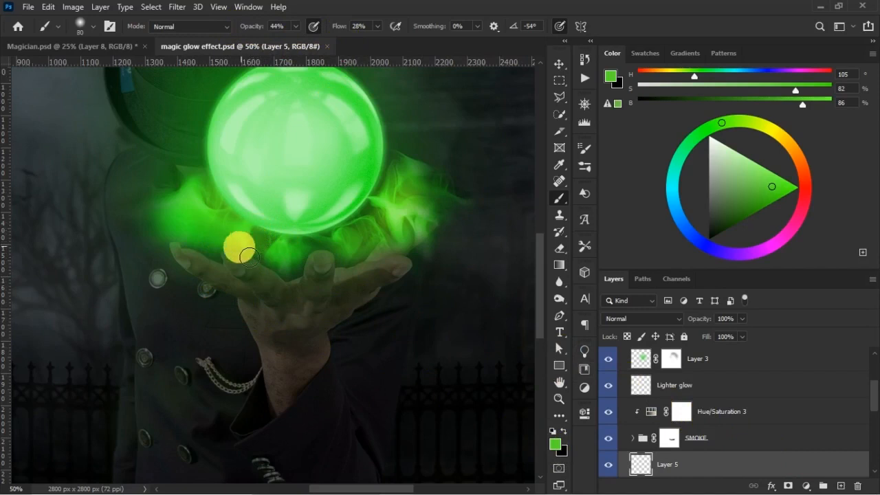
pyautogui.press(']')
pyautogui.press(']')
pyautogui.press(']')
pyautogui.press(']')
pyautogui.press(']')
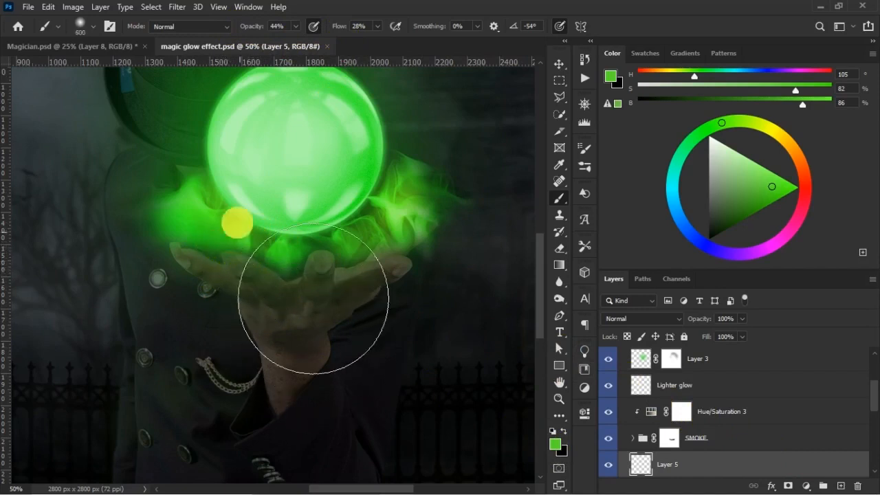
pyautogui.moveTo(257, 30); pyautogui.dragTo(397, 30)
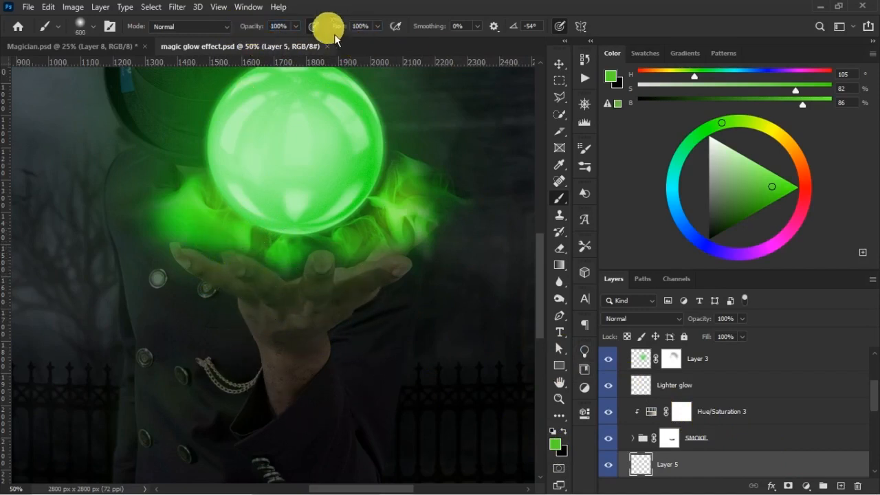
pyautogui.moveTo(193, 235)
pyautogui.mouseDown()
pyautogui.moveTo(224, 265)
pyautogui.moveTo(427, 269)
pyautogui.mouseUp()
pyautogui.moveTo(268, 310); pyautogui.dragTo(308, 323)
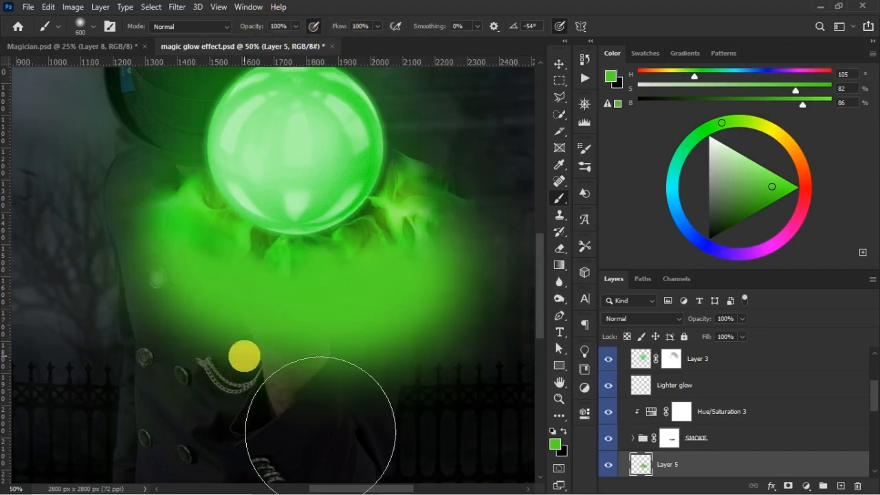
# - Add an inverted black mask to Layer 5 and ready a size 50 white brush for painting on it
pyautogui.click(786, 485)
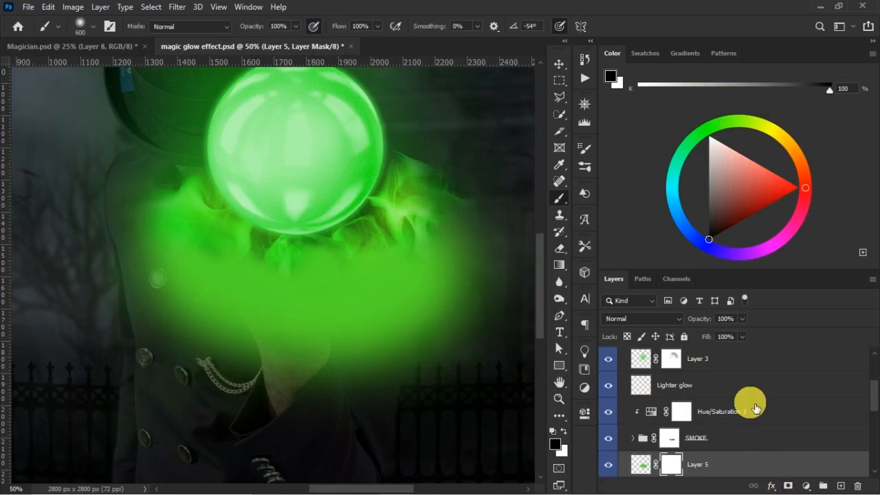
pyautogui.hotkey('ctrl', 'i')
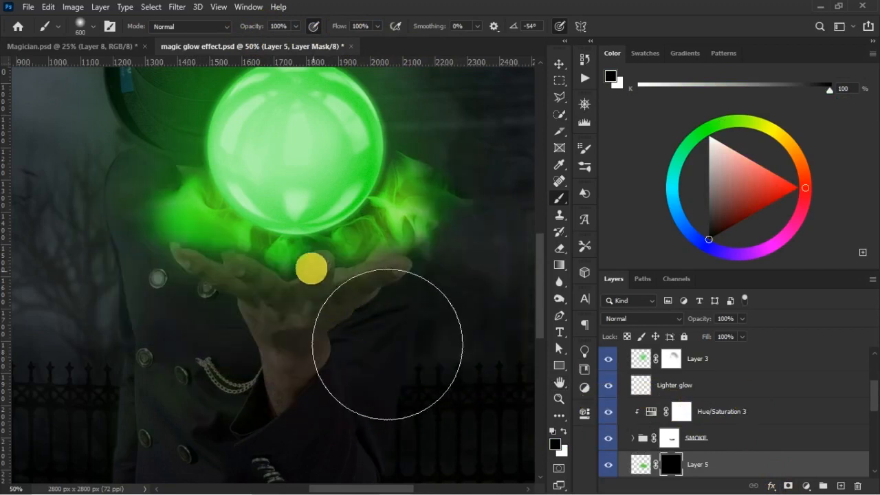
pyautogui.press('[')
pyautogui.press('[')
pyautogui.press('[')
pyautogui.press('[')
pyautogui.press('[')
pyautogui.press('[')
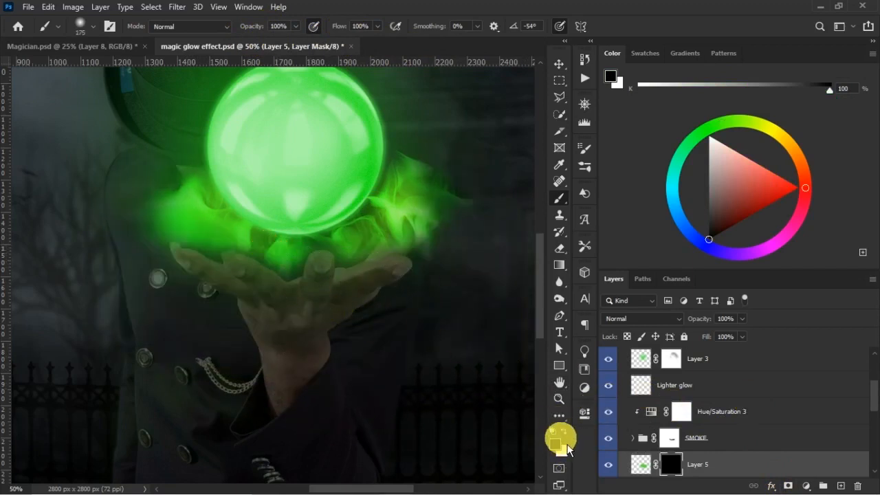
pyautogui.click(563, 433)
pyautogui.press('[')
pyautogui.press('[')
pyautogui.press('[')
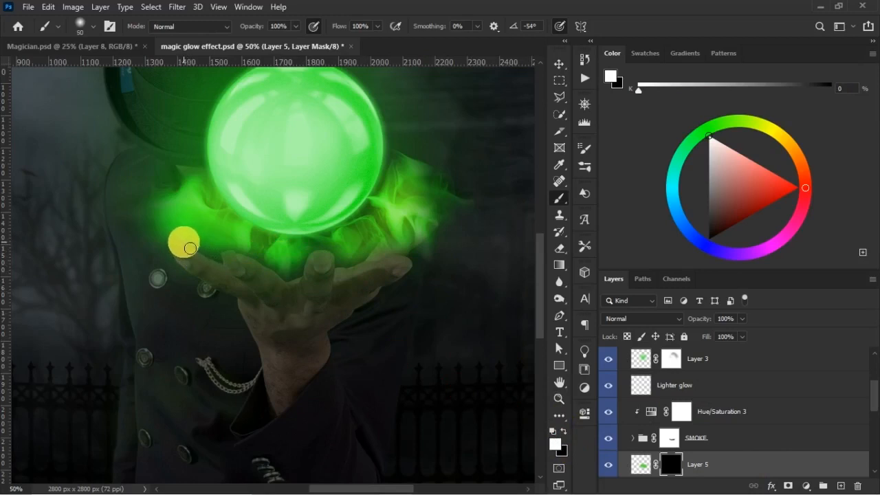
# - Paint green rim light along the upper edges of the fingers and palm on Layer 5's mask at 58% opacity and 25% flow
pyautogui.moveTo(272, 30); pyautogui.dragTo(259, 33)
pyautogui.moveTo(343, 32); pyautogui.dragTo(338, 32)
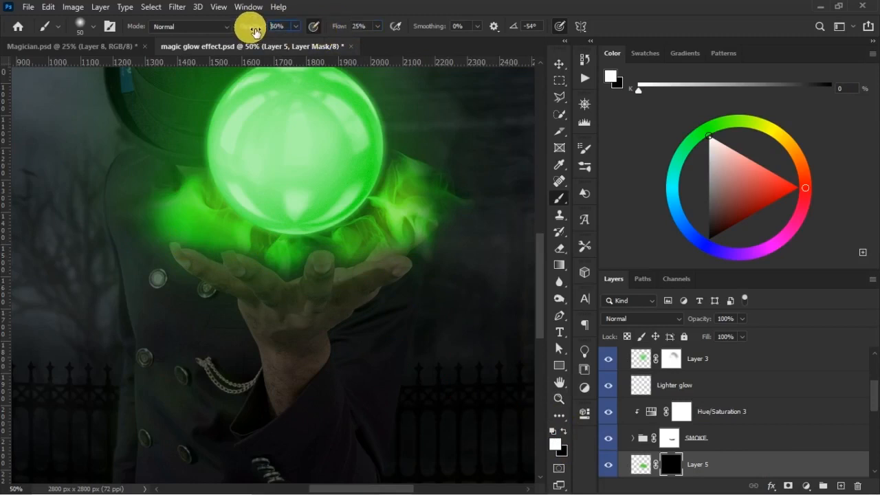
pyautogui.moveTo(269, 40); pyautogui.dragTo(268, 40)
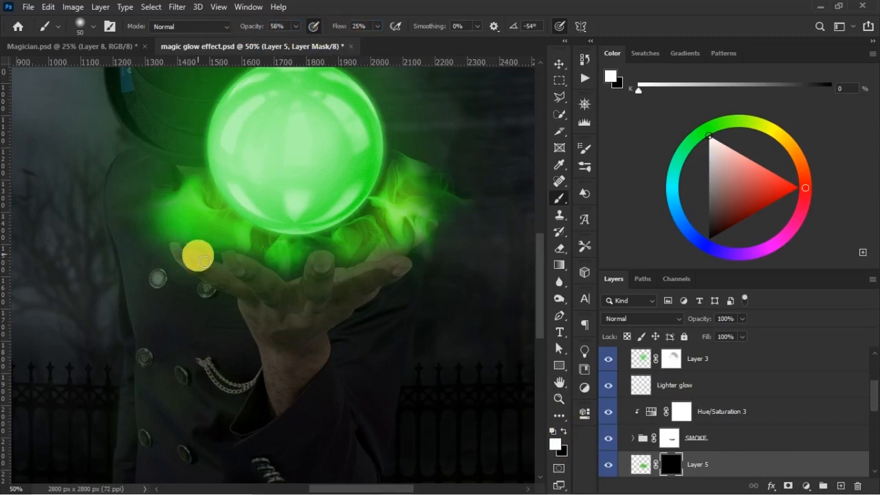
pyautogui.hotkey('ctrl', '+')
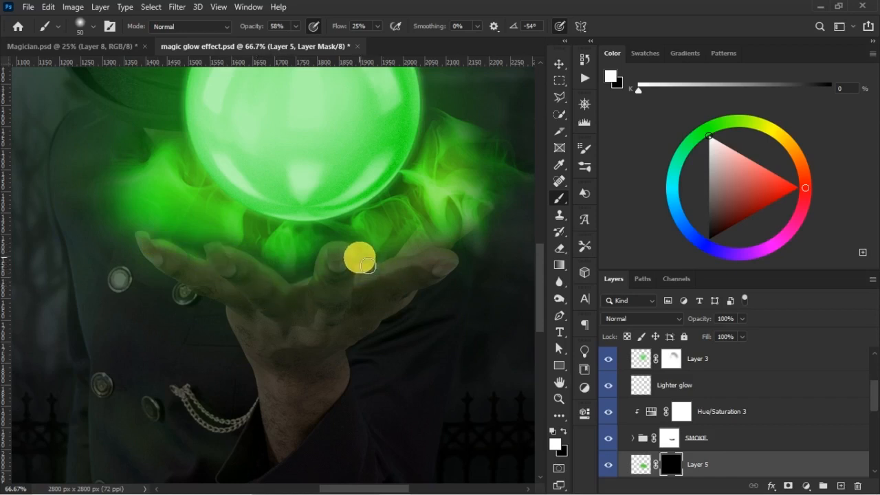
pyautogui.hotkey('ctrl', 'shift')
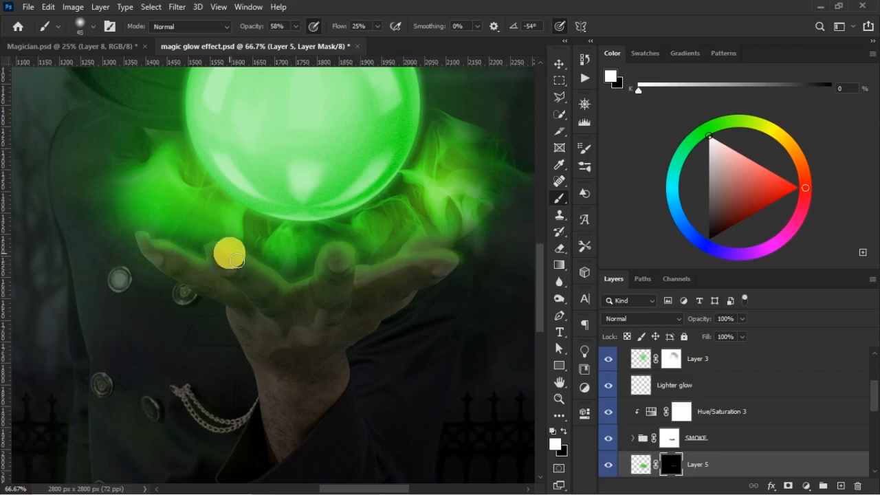
# - Strengthen the rim light along the hand's upper edge on Layer 5's mask with a size 25 white brush at 66% opacity and 37% flow
pyautogui.press('[')
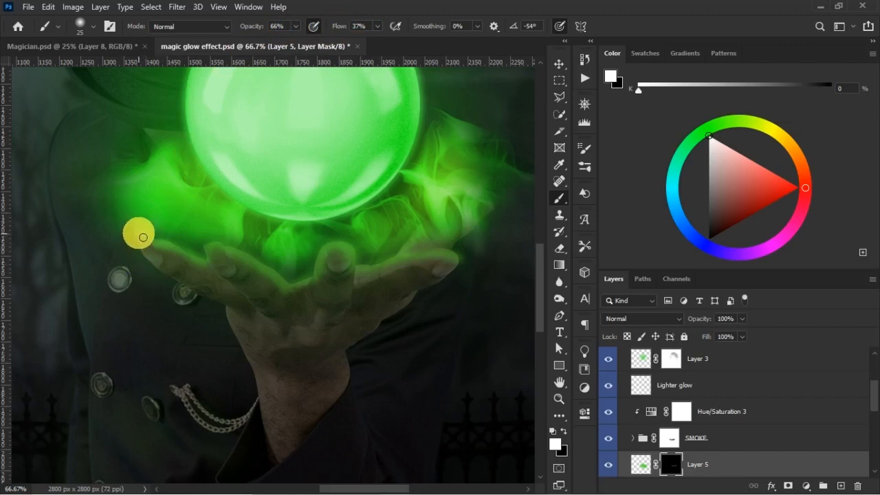
pyautogui.moveTo(142, 237)
pyautogui.mouseDown()
pyautogui.moveTo(211, 261)
pyautogui.moveTo(275, 261)
pyautogui.moveTo(243, 256)
pyautogui.moveTo(300, 294)
pyautogui.mouseUp()
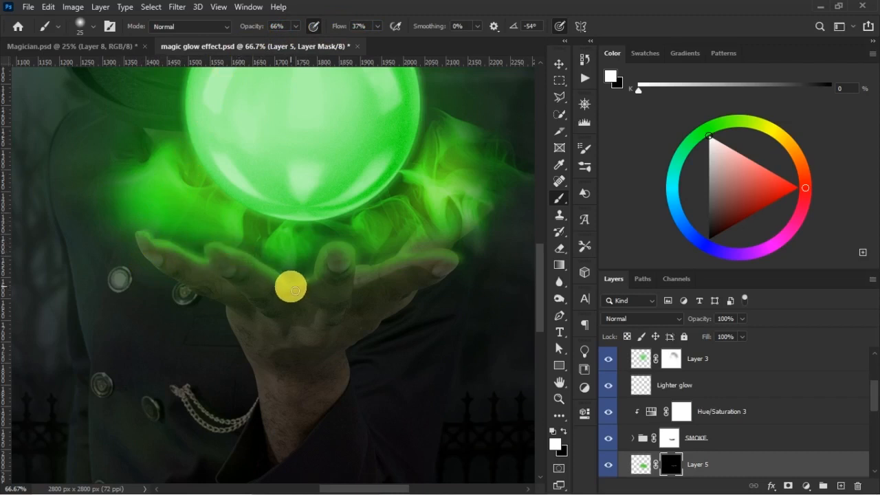
pyautogui.moveTo(295, 290)
pyautogui.mouseDown()
pyautogui.moveTo(383, 291)
pyautogui.moveTo(363, 266)
pyautogui.moveTo(416, 271)
pyautogui.moveTo(365, 258)
pyautogui.moveTo(261, 278)
pyautogui.moveTo(180, 274)
pyautogui.moveTo(136, 241)
pyautogui.mouseUp()
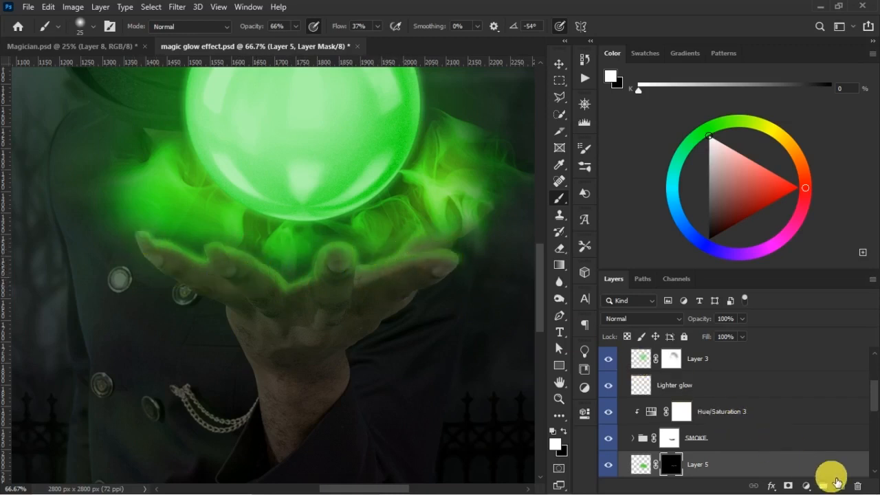
# - Trace the hand's lit upper edge in red on a new layer with a size 35 brush, and delete that layer
pyautogui.click(846, 485)
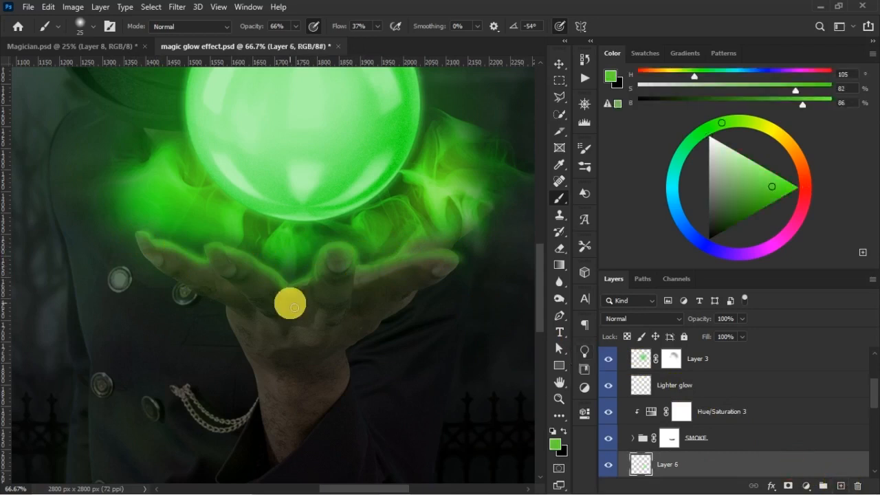
pyautogui.click(806, 184)
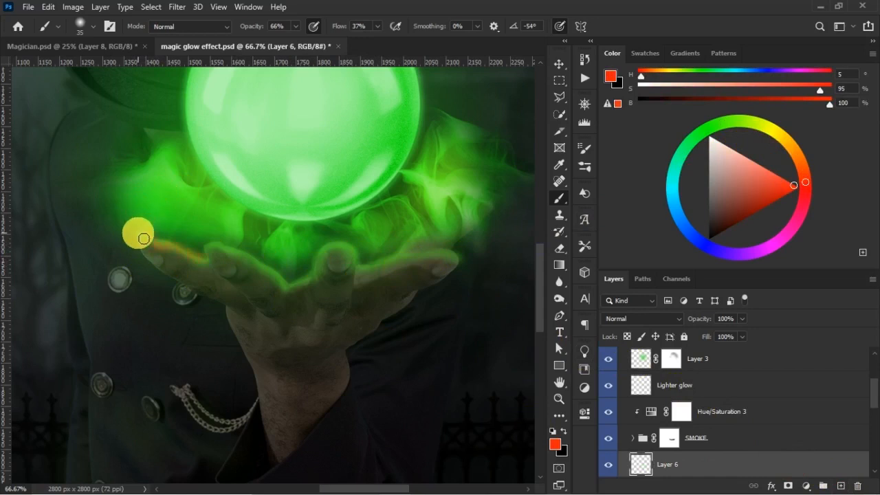
pyautogui.moveTo(143, 239); pyautogui.dragTo(212, 273)
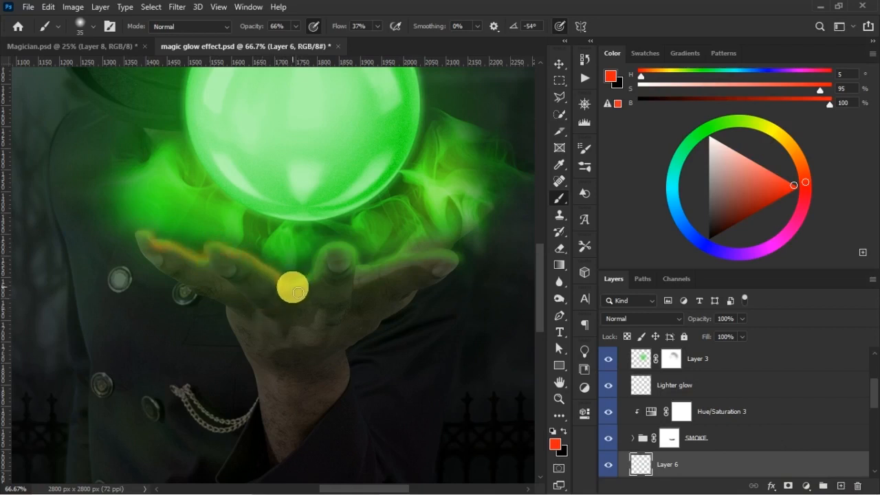
pyautogui.moveTo(297, 293)
pyautogui.mouseDown()
pyautogui.moveTo(361, 276)
pyautogui.moveTo(352, 301)
pyautogui.moveTo(379, 273)
pyautogui.moveTo(367, 275)
pyautogui.moveTo(412, 256)
pyautogui.mouseUp()
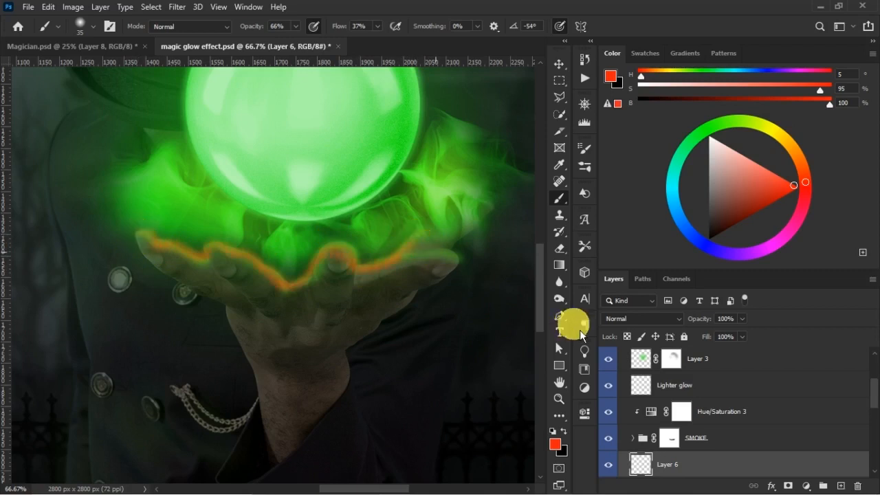
pyautogui.press('Delete')
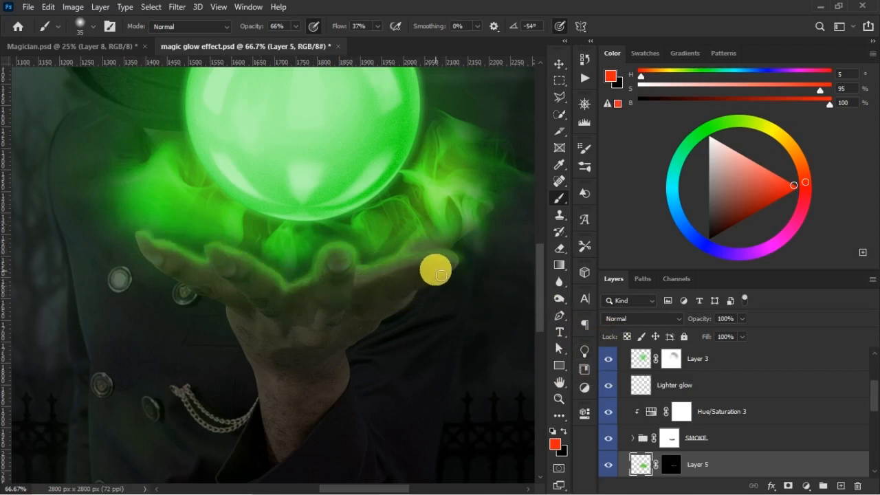
# - Brighten the rim light on the thumb and fingers on Layer 5's mask with a size 35 white brush
pyautogui.click(668, 464)
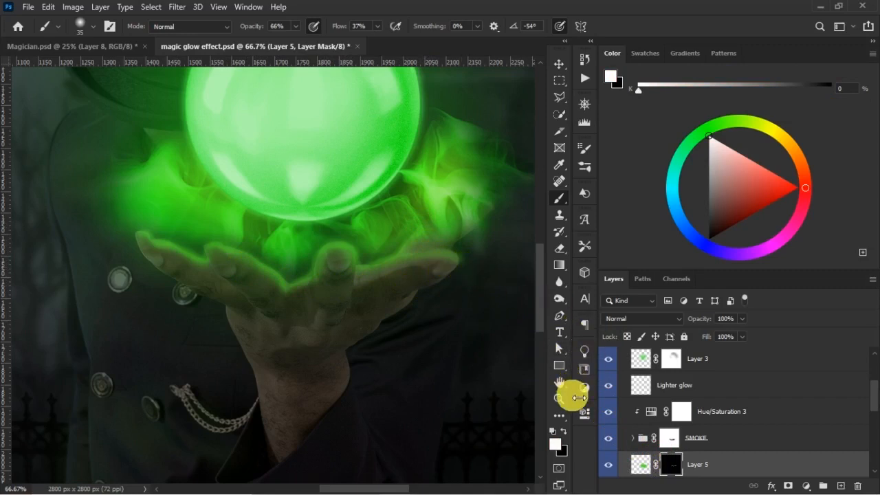
pyautogui.click(563, 431)
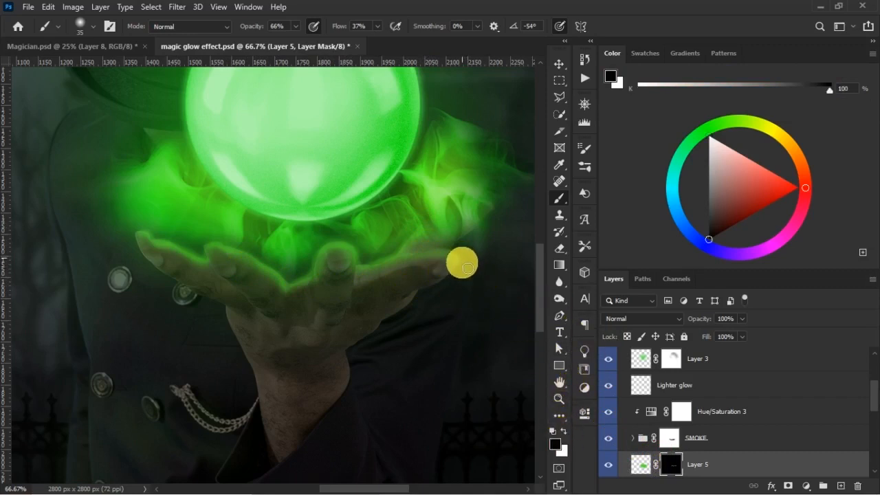
pyautogui.click(565, 430)
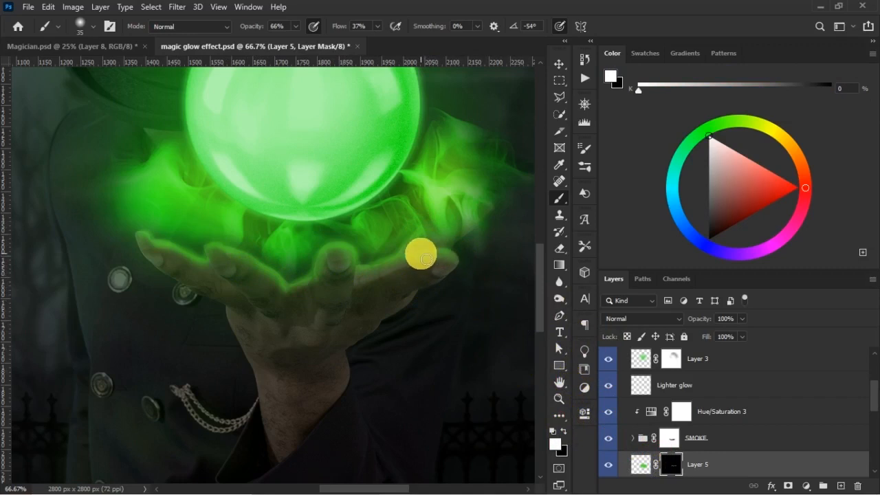
# - Reduce Layer 5 to 85% opacity and 91% fill, and compare the hand with the layer hidden and shown
pyautogui.scroll(-4, 424, 327)
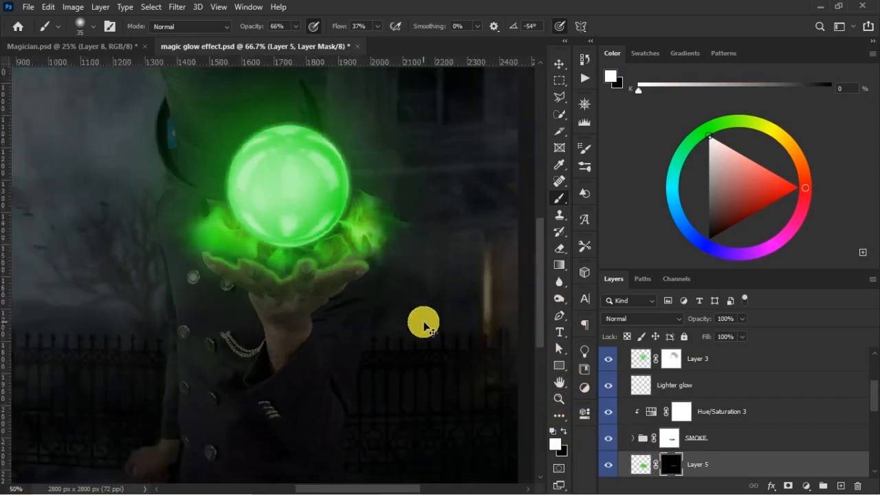
pyautogui.scroll(1, 424, 327)
pyautogui.scroll(1, 423, 323)
pyautogui.scroll(-1, 423, 323)
pyautogui.scroll(2, 423, 323)
pyautogui.press('v')
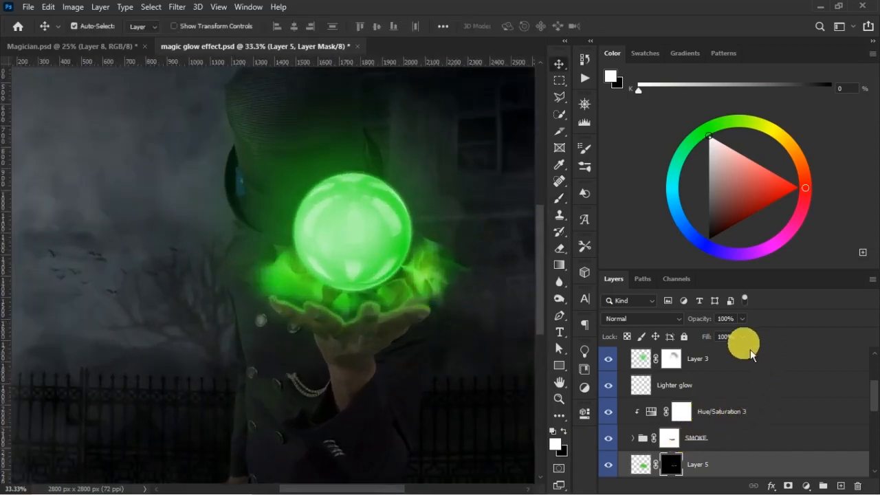
pyautogui.click(641, 464)
pyautogui.moveTo(707, 337); pyautogui.dragTo(710, 322)
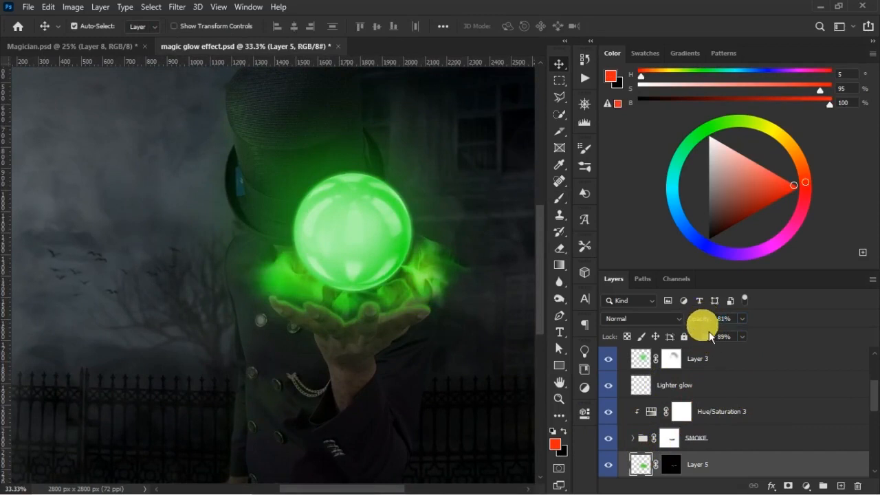
pyautogui.moveTo(705, 322); pyautogui.dragTo(707, 337)
pyautogui.click(610, 466)
pyautogui.click(609, 466)
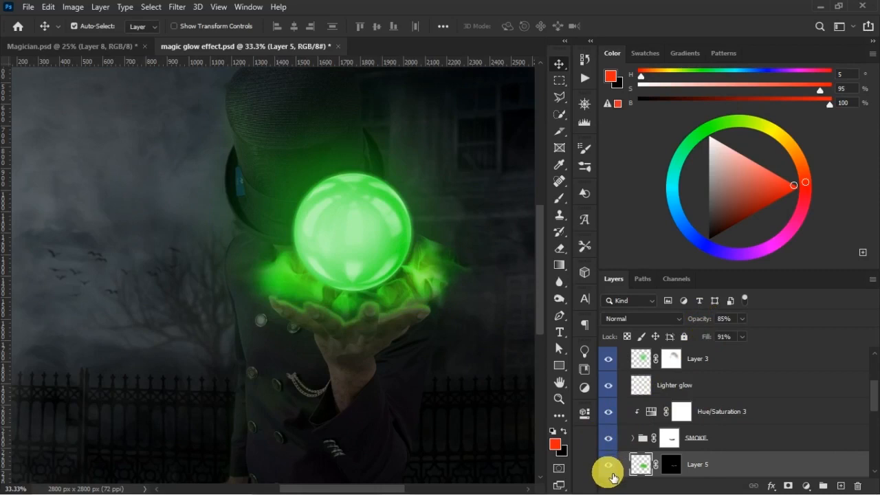
pyautogui.press('ctrl')
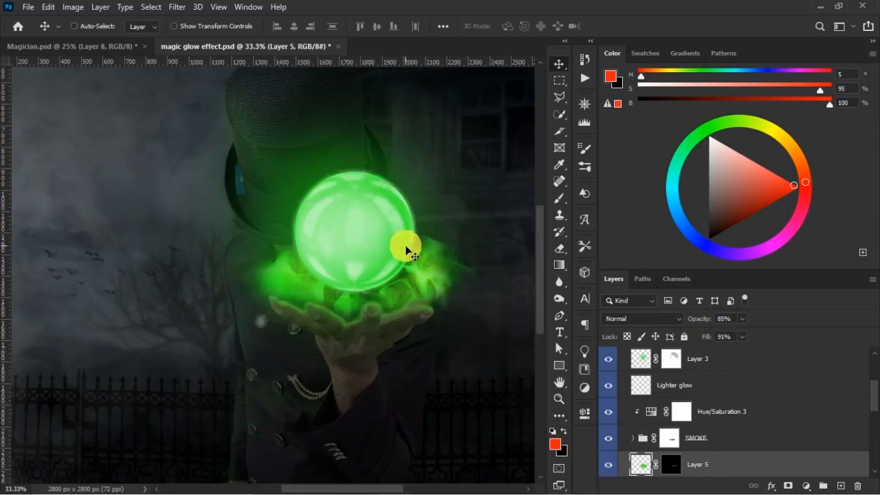
# - Soften the green light across the palm on Layer 5's mask with a size 70 black brush at 43% opacity and 30% flow
pyautogui.scroll(1, 461, 305)
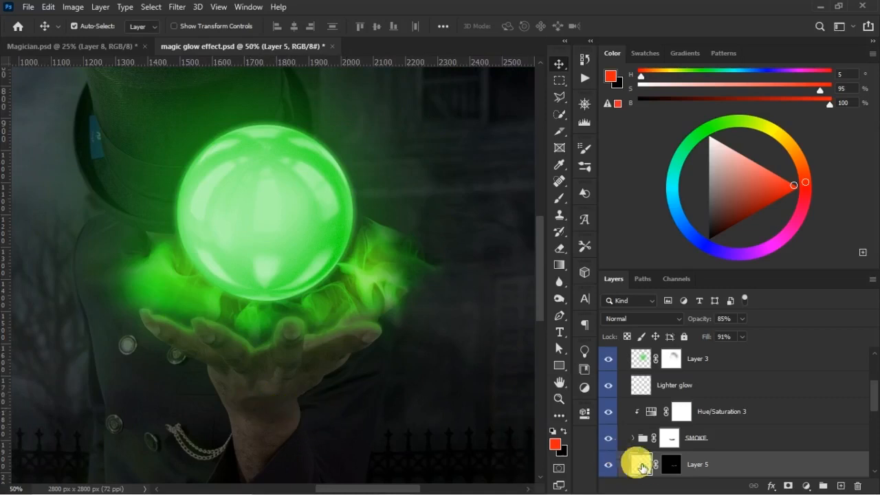
pyautogui.click(671, 465)
pyautogui.press('d')
pyautogui.press('b')
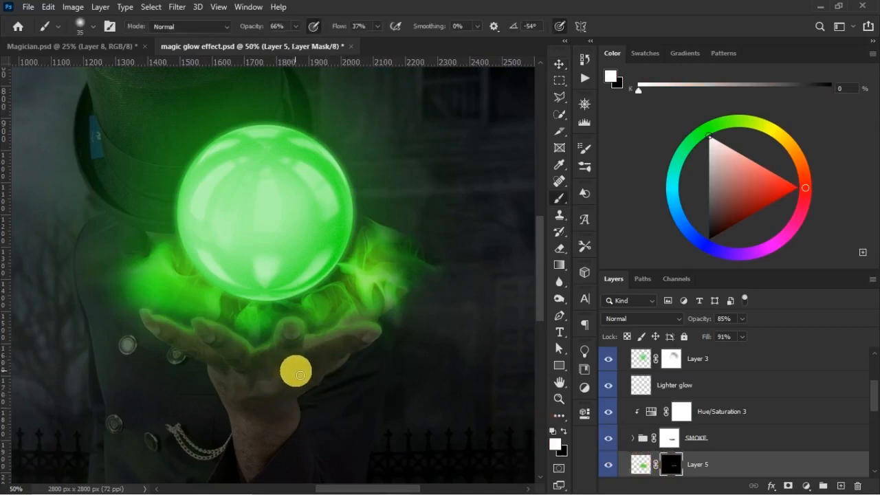
pyautogui.press(']')
pyautogui.press(']')
pyautogui.press(']')
pyautogui.press(']')
pyautogui.press(']')
pyautogui.press('x')
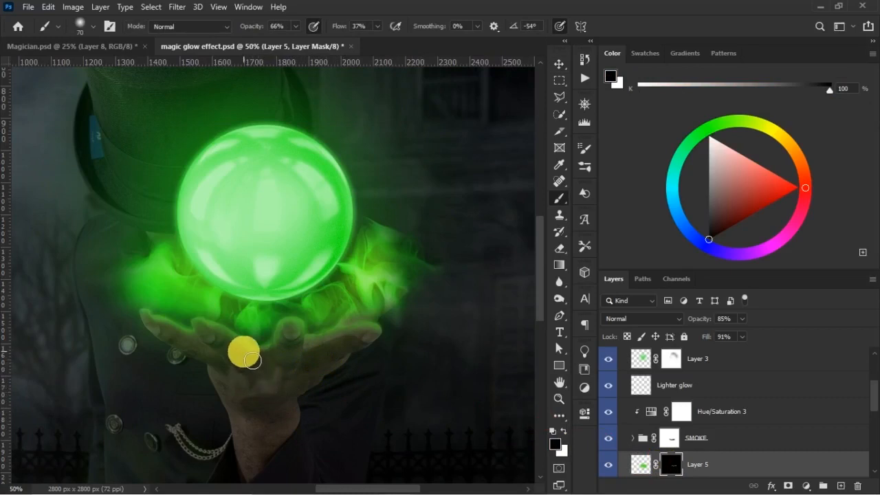
pyautogui.moveTo(344, 26); pyautogui.dragTo(339, 28)
pyautogui.moveTo(262, 28); pyautogui.dragTo(244, 35)
pyautogui.moveTo(173, 371)
pyautogui.mouseDown()
pyautogui.moveTo(156, 340)
pyautogui.moveTo(170, 344)
pyautogui.moveTo(166, 334)
pyautogui.moveTo(259, 374)
pyautogui.moveTo(366, 370)
pyautogui.moveTo(371, 354)
pyautogui.moveTo(388, 363)
pyautogui.moveTo(368, 351)
pyautogui.moveTo(387, 344)
pyautogui.moveTo(396, 351)
pyautogui.moveTo(358, 338)
pyautogui.moveTo(345, 347)
pyautogui.moveTo(323, 336)
pyautogui.moveTo(332, 330)
pyautogui.moveTo(387, 356)
pyautogui.moveTo(386, 348)
pyautogui.moveTo(184, 321)
pyautogui.moveTo(159, 341)
pyautogui.moveTo(271, 393)
pyautogui.moveTo(307, 387)
pyautogui.moveTo(348, 357)
pyautogui.mouseUp()
# - Compare the full glow picture with the lighting in Magician.psd
pyautogui.scroll(-2, 344, 354)
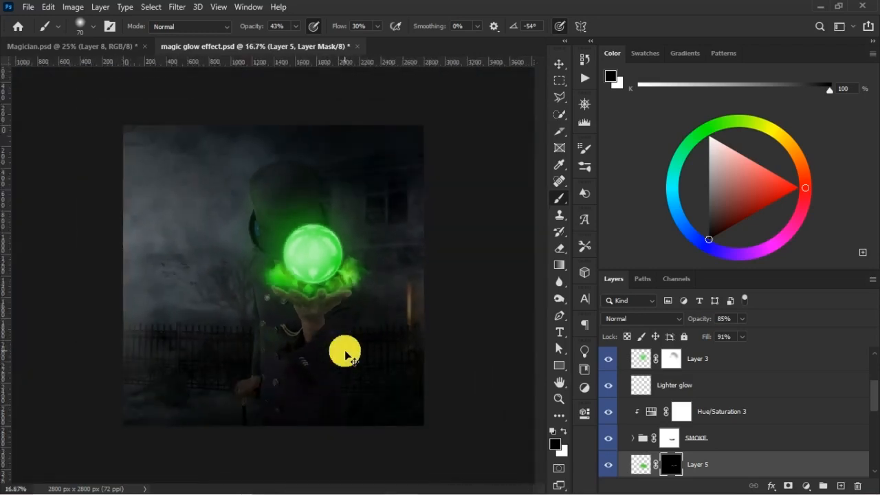
pyautogui.click(98, 46)
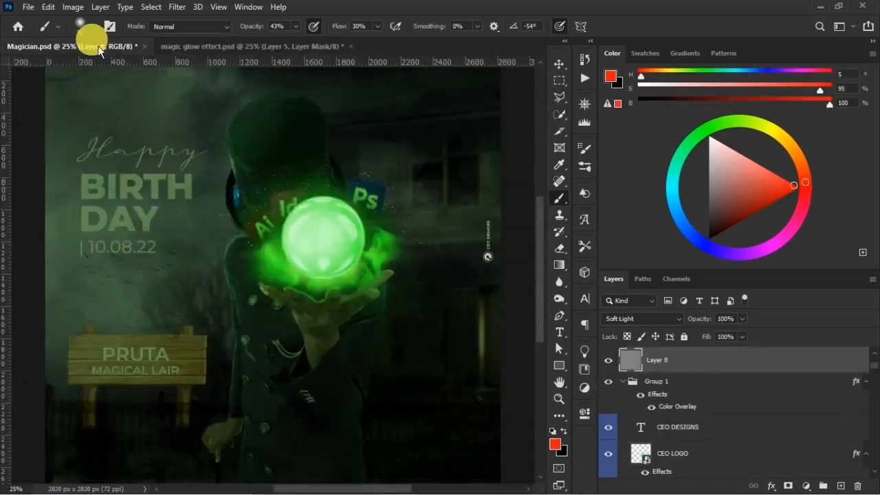
pyautogui.click(251, 48)
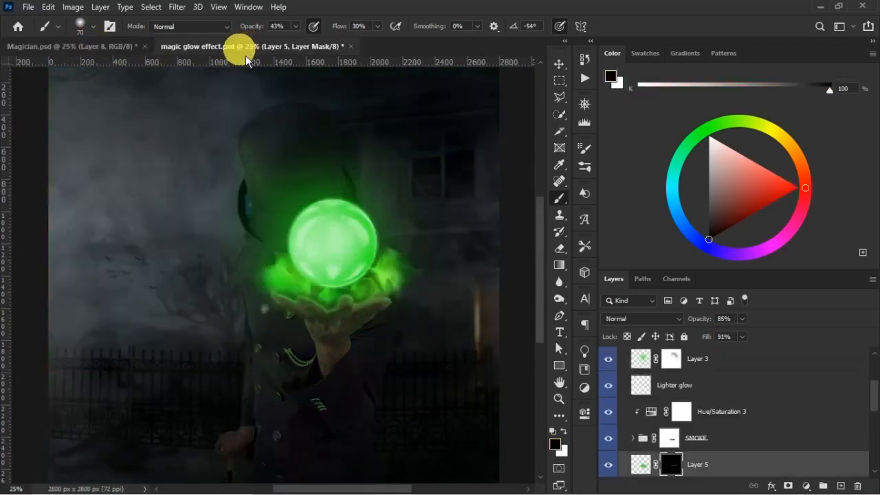
pyautogui.click(96, 50)
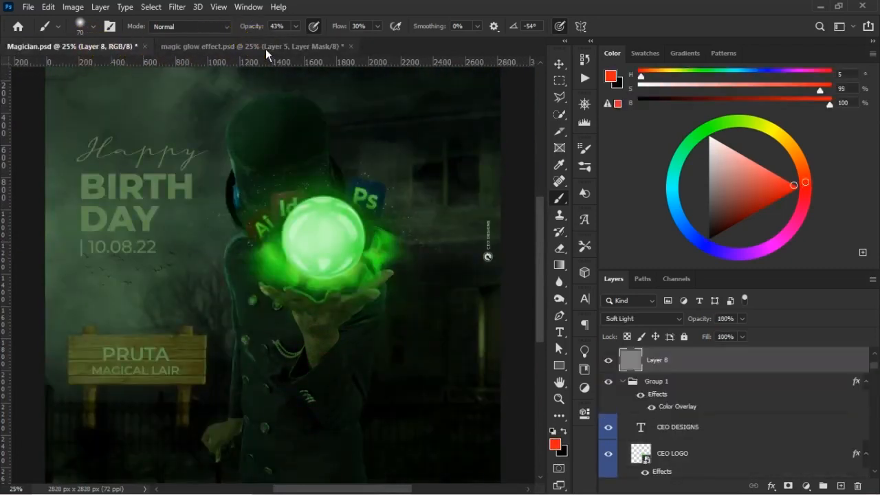
# - Set Layer 5's fill to 95% using Magician.psd as reference, and save the glow document
pyautogui.click(265, 48)
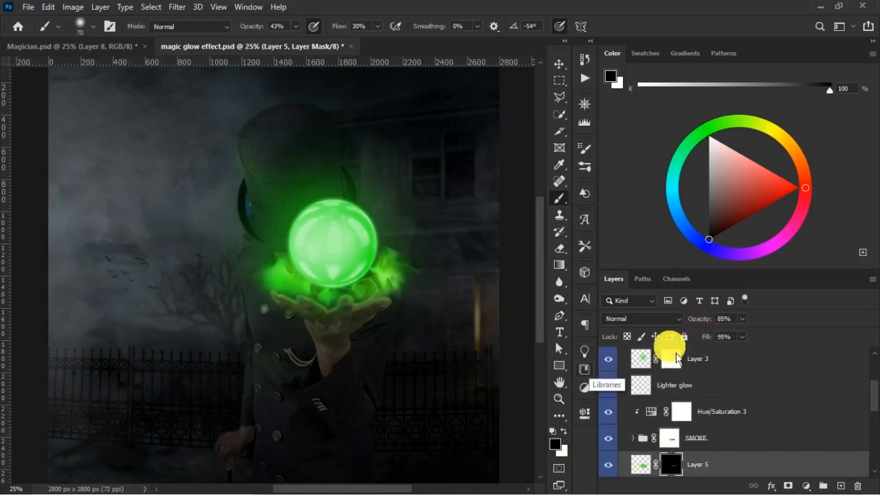
pyautogui.click(84, 47)
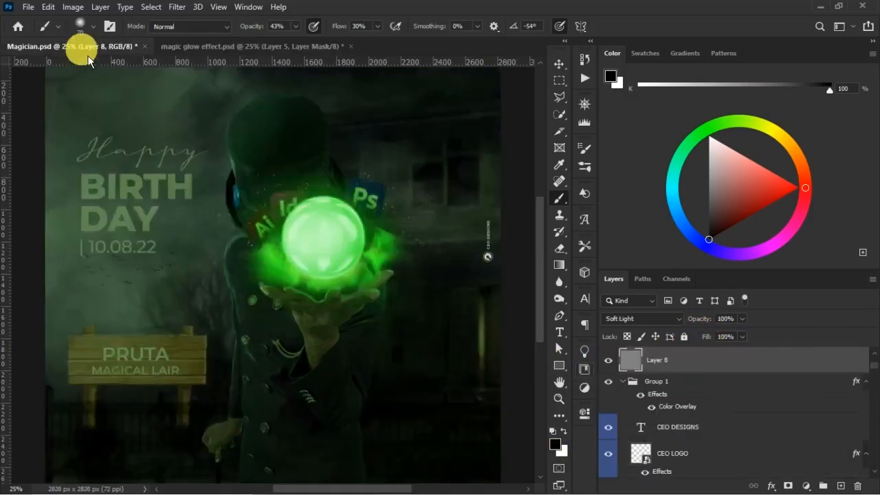
pyautogui.click(273, 47)
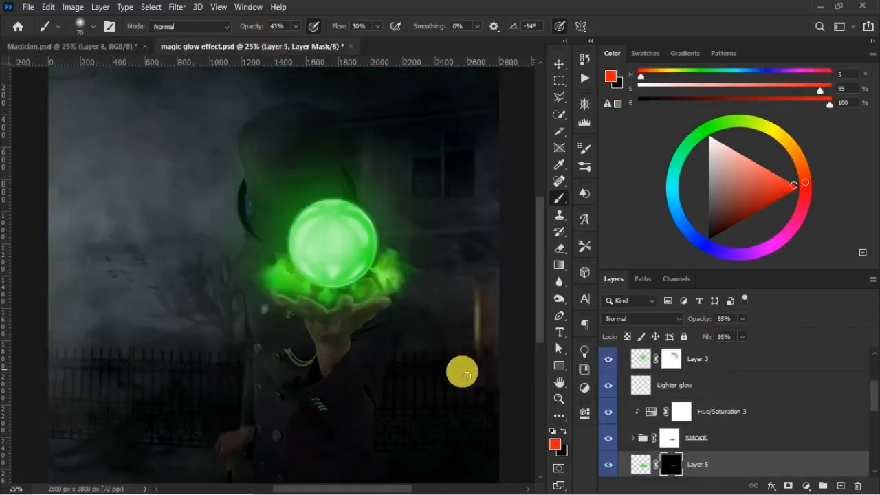
pyautogui.press('ctrl')
pyautogui.hotkey('ctrl', 's')
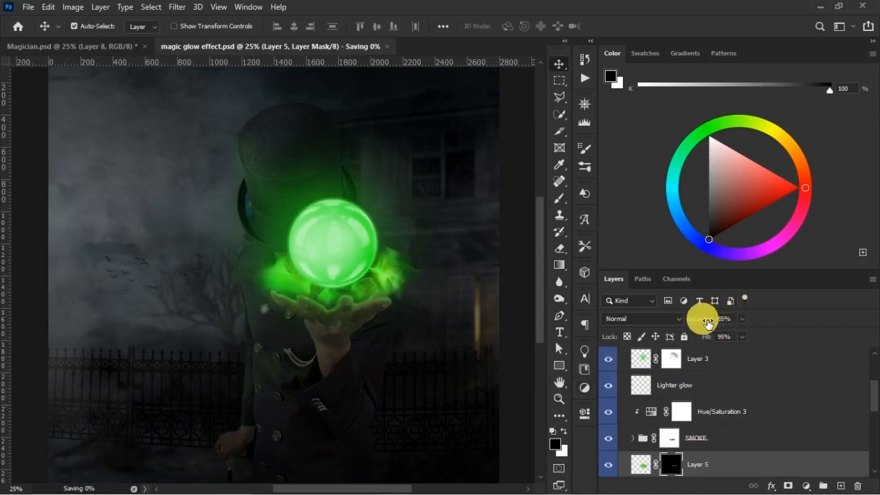
# - Reduce Layer 5 to 79% opacity, checking the hand light hidden and shown, and rename the layer as a highlight
pyautogui.moveTo(706, 322); pyautogui.dragTo(709, 323)
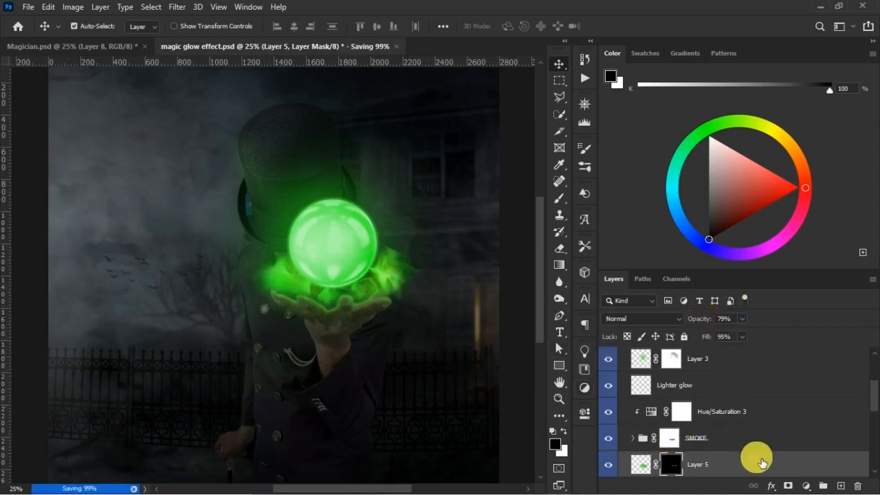
pyautogui.click(608, 465)
pyautogui.click(608, 465)
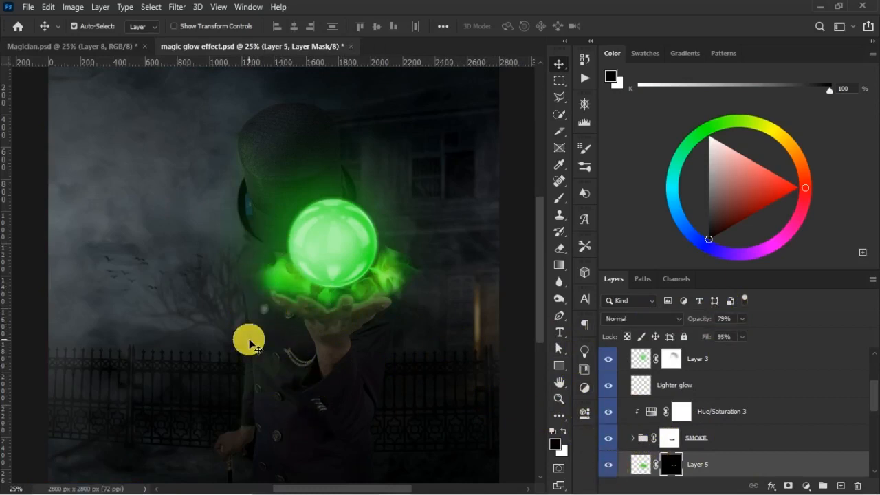
pyautogui.doubleClick(698, 464)
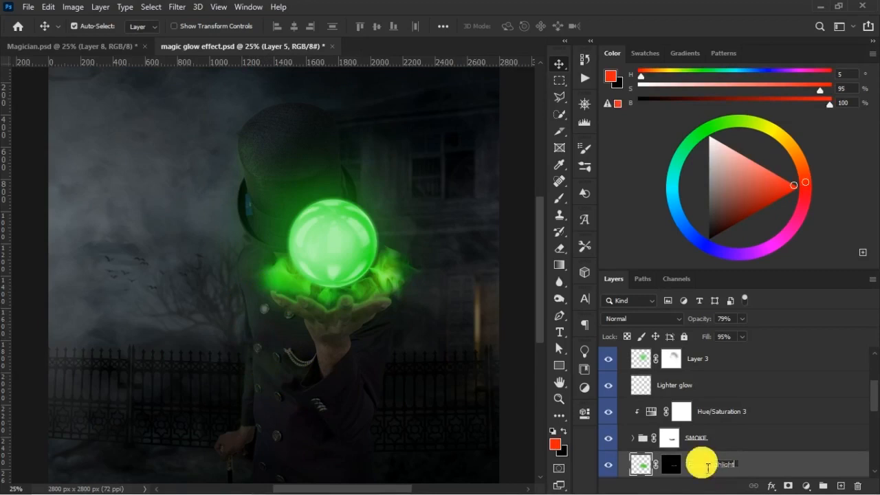
pyautogui.press('Return')
# - On a new layer, paint bright green over the magician's hat, coat and raised arm with a size 900 brush at 100% opacity and flow
pyautogui.click(840, 485)
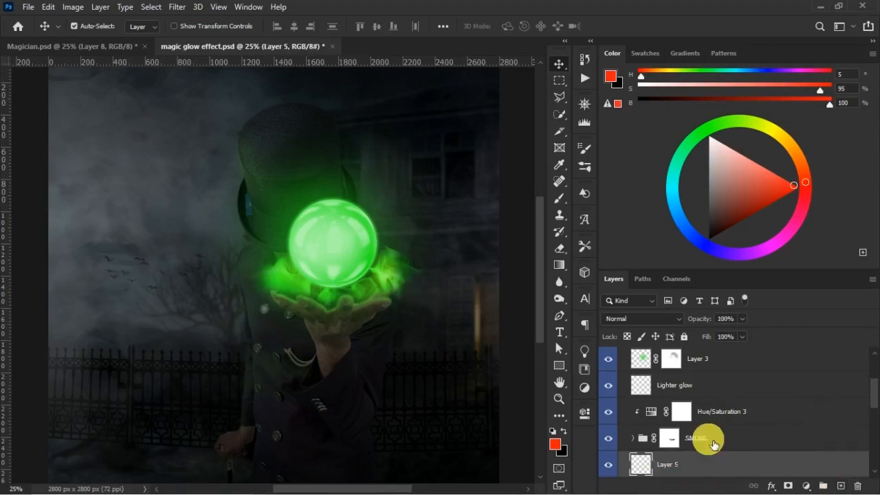
pyautogui.press('b')
pyautogui.press(']')
pyautogui.press(']')
pyautogui.press(']')
pyautogui.press(']')
pyautogui.press(']')
pyautogui.press(']')
pyautogui.press(']')
pyautogui.press(']')
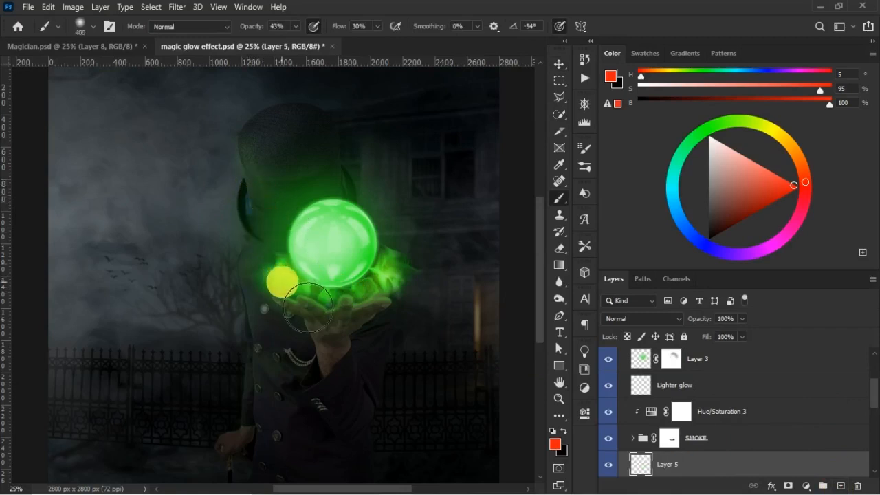
pyautogui.keyDown('alt'); pyautogui.keyDown('shift'); pyautogui.rightClick(285, 268); pyautogui.keyUp('shift'); pyautogui.keyUp('alt')
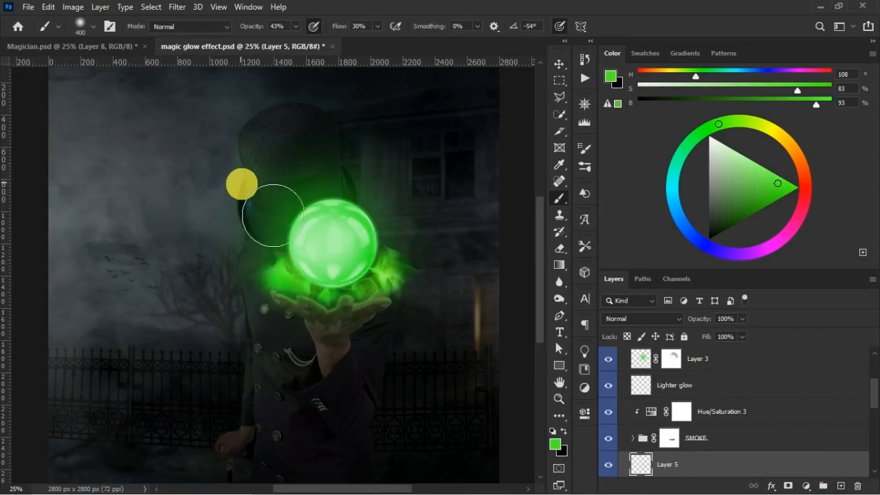
pyautogui.press(']')
pyautogui.press(']')
pyautogui.press(']')
pyautogui.press(']')
pyautogui.press(']')
pyautogui.press(']')
pyautogui.press('0')
pyautogui.moveTo(340, 25); pyautogui.dragTo(352, 26)
pyautogui.moveTo(273, 134)
pyautogui.mouseDown()
pyautogui.moveTo(271, 278)
pyautogui.moveTo(237, 440)
pyautogui.moveTo(292, 439)
pyautogui.moveTo(344, 388)
pyautogui.moveTo(364, 337)
pyautogui.mouseUp()
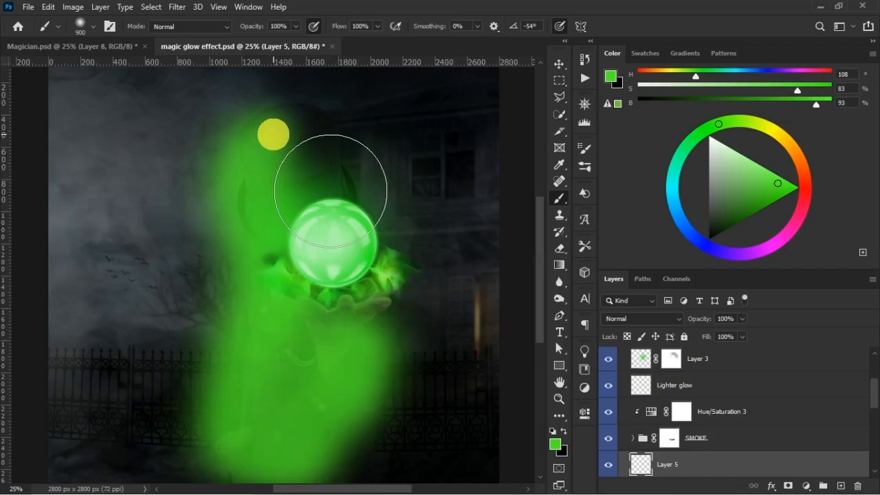
pyautogui.moveTo(330, 190); pyautogui.dragTo(432, 422)
# - Set the new Layer 5 to Lighten blending and hide its green paint with a black layer mask
pyautogui.click(658, 320)
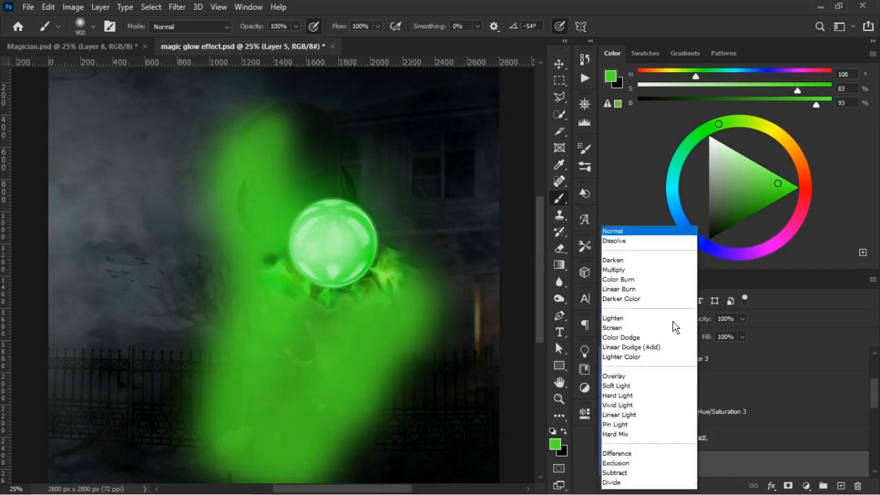
pyautogui.click(645, 270)
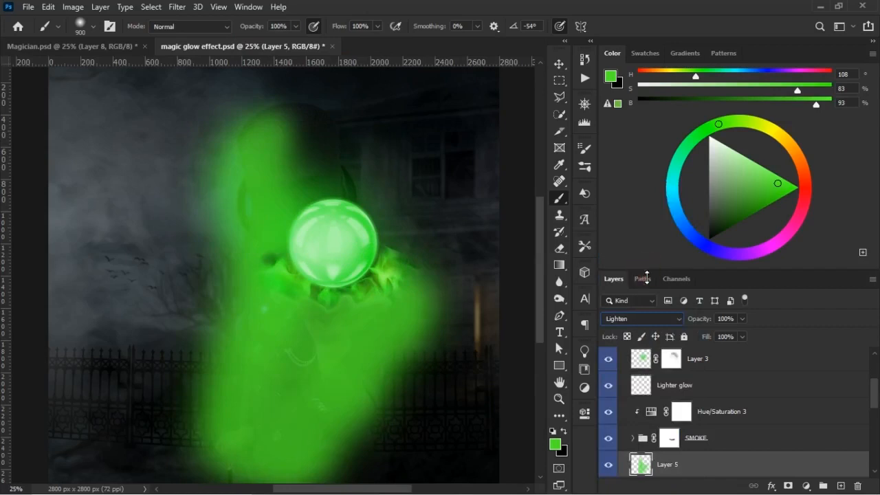
pyautogui.click(787, 485)
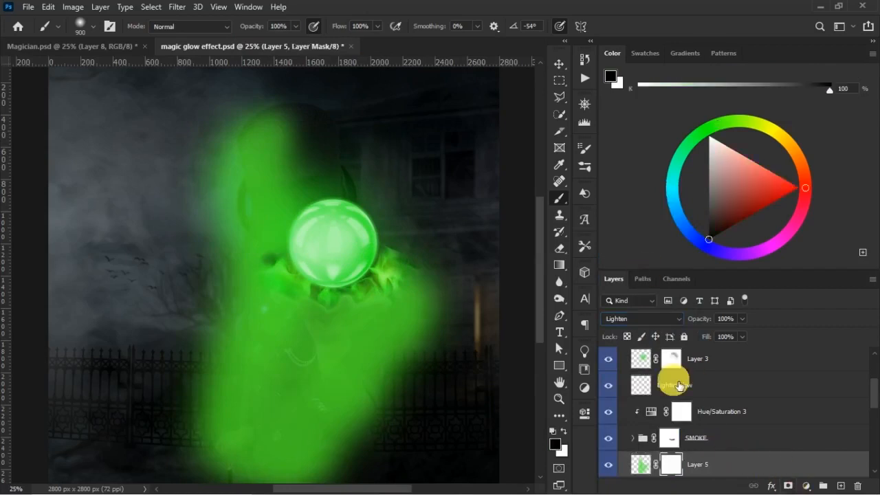
pyautogui.hotkey('ctrl', 'i')
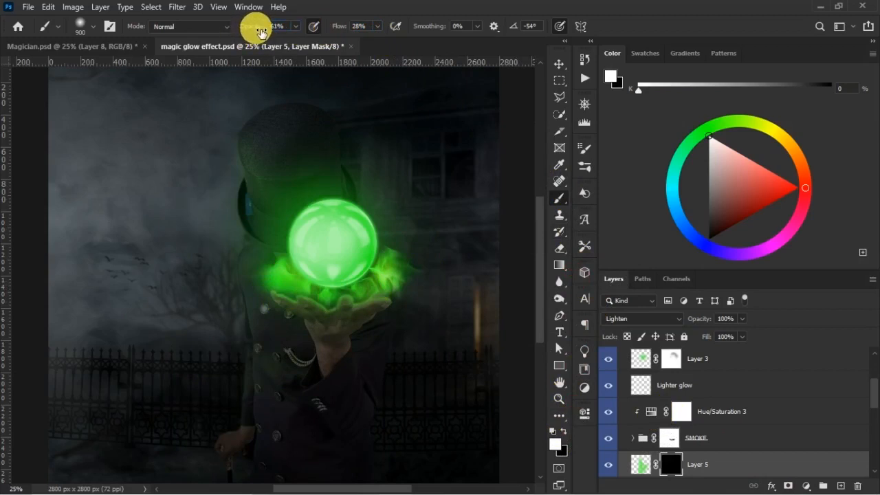
# - Set up a size 100 white brush at 58% opacity and 28% flow for Layer 5's mask, and undo the trial stroke on the coat
pyautogui.click(370, 26)
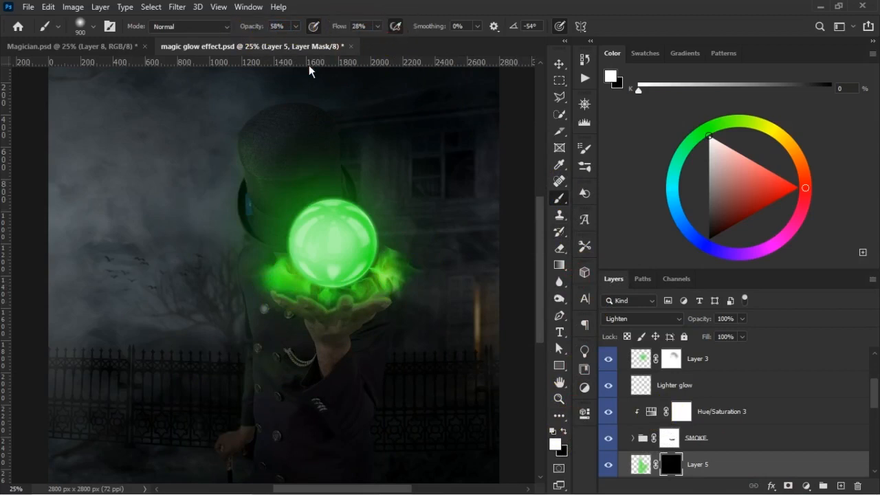
pyautogui.press('[')
pyautogui.press('[')
pyautogui.press('[')
pyautogui.press('[')
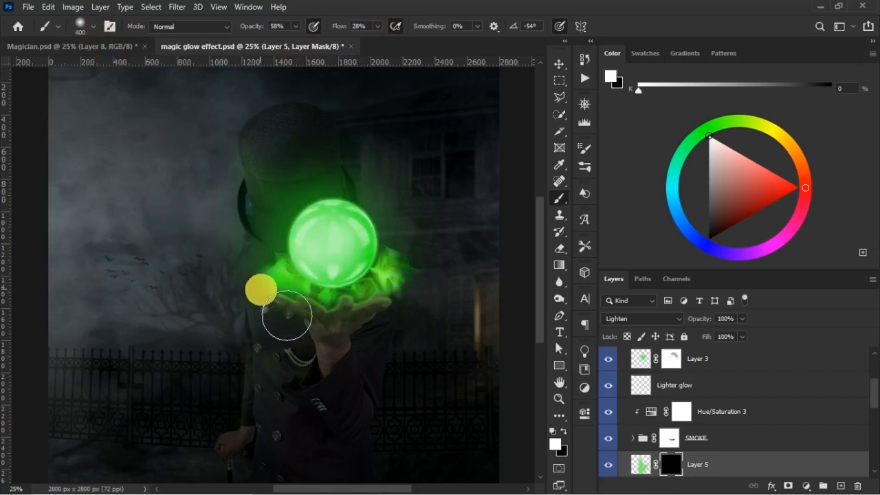
pyautogui.hotkey('ctrl', '+')
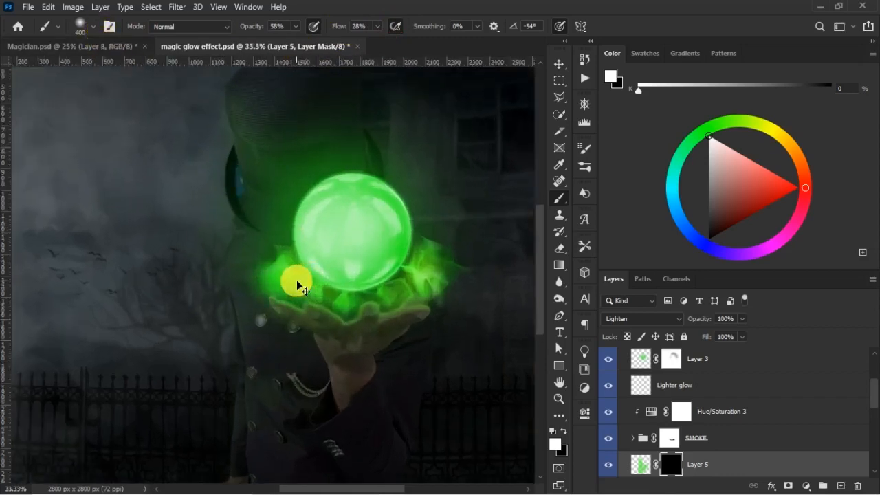
pyautogui.hotkey('ctrl', '+')
pyautogui.hotkey('ctrl', '+')
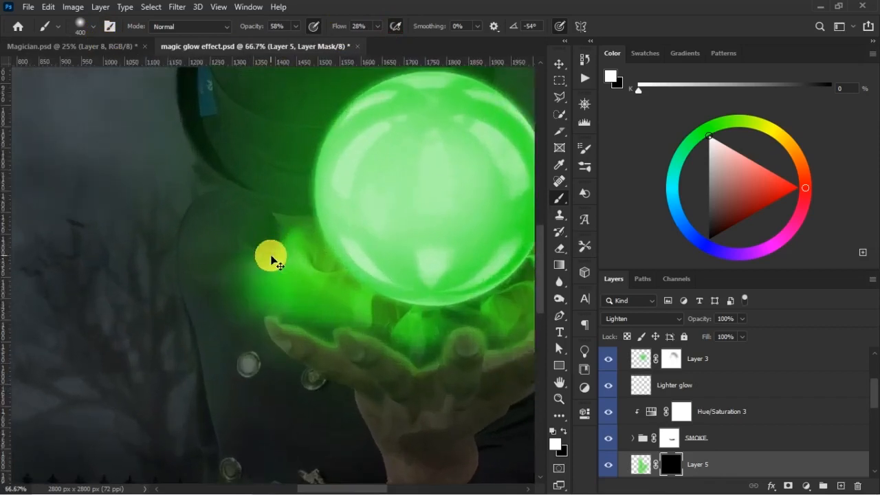
pyautogui.scroll(-5, 275, 330)
pyautogui.press('[')
pyautogui.press('[')
pyautogui.press('[')
pyautogui.press('[')
pyautogui.press('[')
pyautogui.press('[')
pyautogui.press('[')
pyautogui.press('[')
pyautogui.press('[')
pyautogui.press('[')
pyautogui.press('[')
pyautogui.press('[')
pyautogui.press('[')
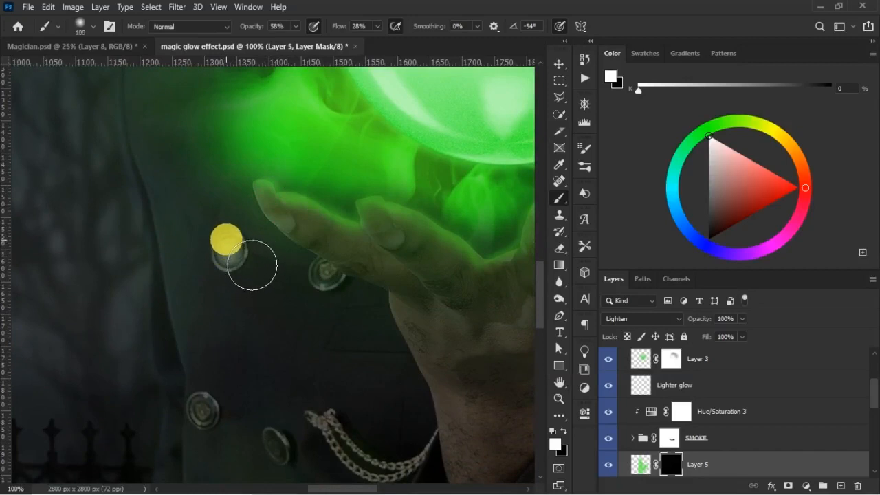
pyautogui.hotkey('ctrl', 'z')
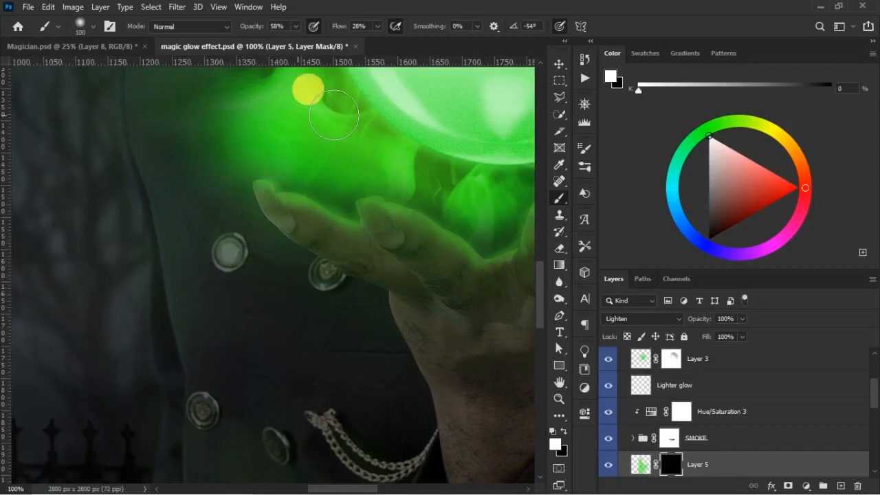
# - Reveal green light on the coat buttons and front folds on Layer 5's mask, using white at 44% opacity and flow reduced to 15%
pyautogui.moveTo(264, 28); pyautogui.dragTo(254, 28)
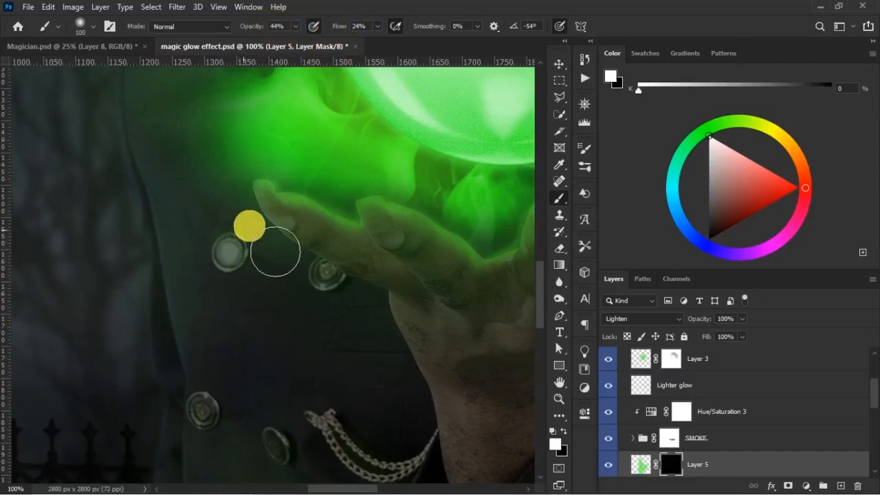
pyautogui.moveTo(246, 272)
pyautogui.mouseDown()
pyautogui.moveTo(264, 301)
pyautogui.moveTo(338, 316)
pyautogui.moveTo(336, 299)
pyautogui.moveTo(271, 298)
pyautogui.moveTo(261, 289)
pyautogui.moveTo(316, 307)
pyautogui.moveTo(347, 309)
pyautogui.moveTo(345, 298)
pyautogui.moveTo(352, 311)
pyautogui.moveTo(318, 312)
pyautogui.moveTo(252, 279)
pyautogui.moveTo(330, 268)
pyautogui.moveTo(363, 365)
pyautogui.moveTo(347, 438)
pyautogui.moveTo(359, 442)
pyautogui.moveTo(375, 444)
pyautogui.moveTo(348, 427)
pyautogui.moveTo(536, 293)
pyautogui.moveTo(548, 303)
pyautogui.moveTo(546, 346)
pyautogui.mouseUp()
pyautogui.moveTo(416, 256)
pyautogui.mouseDown()
pyautogui.moveTo(403, 261)
pyautogui.moveTo(337, 217)
pyautogui.moveTo(411, 256)
pyautogui.moveTo(375, 255)
pyautogui.mouseUp()
pyautogui.moveTo(335, 33); pyautogui.dragTo(329, 32)
pyautogui.moveTo(356, 232)
pyautogui.mouseDown()
pyautogui.moveTo(405, 260)
pyautogui.moveTo(447, 234)
pyautogui.moveTo(410, 268)
pyautogui.moveTo(336, 234)
pyautogui.moveTo(332, 218)
pyautogui.moveTo(307, 247)
pyautogui.moveTo(210, 190)
pyautogui.moveTo(242, 212)
pyautogui.moveTo(233, 203)
pyautogui.moveTo(198, 347)
pyautogui.moveTo(310, 268)
pyautogui.moveTo(299, 285)
pyautogui.moveTo(331, 300)
pyautogui.moveTo(273, 251)
pyautogui.moveTo(351, 329)
pyautogui.moveTo(358, 275)
pyautogui.moveTo(287, 255)
pyautogui.moveTo(295, 258)
pyautogui.moveTo(269, 290)
pyautogui.moveTo(277, 277)
pyautogui.moveTo(264, 222)
pyautogui.moveTo(335, 322)
pyautogui.moveTo(341, 348)
pyautogui.moveTo(301, 317)
pyautogui.moveTo(321, 381)
pyautogui.moveTo(342, 323)
pyautogui.moveTo(364, 318)
pyautogui.moveTo(378, 364)
pyautogui.moveTo(374, 309)
pyautogui.moveTo(437, 296)
pyautogui.moveTo(435, 241)
pyautogui.mouseUp()
# - Trace a thin green rim light along the raised sleeve's cuff edge on Layer 5's mask with a small white brush
pyautogui.press('[')
pyautogui.press('[')
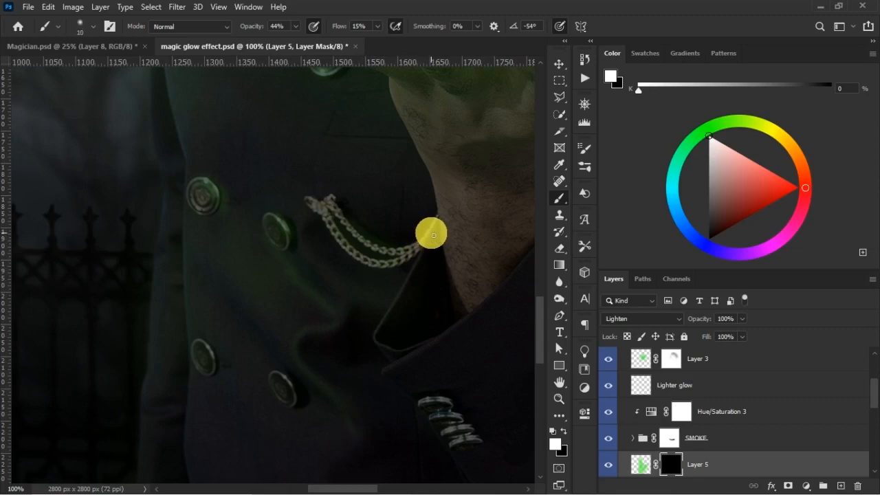
pyautogui.moveTo(433, 235)
pyautogui.mouseDown()
pyautogui.moveTo(442, 337)
pyautogui.moveTo(376, 369)
pyautogui.moveTo(398, 398)
pyautogui.moveTo(425, 354)
pyautogui.moveTo(435, 352)
pyautogui.moveTo(391, 373)
pyautogui.moveTo(481, 316)
pyautogui.moveTo(410, 363)
pyautogui.moveTo(391, 373)
pyautogui.moveTo(473, 322)
pyautogui.moveTo(361, 378)
pyautogui.moveTo(388, 350)
pyautogui.moveTo(404, 376)
pyautogui.moveTo(384, 348)
pyautogui.moveTo(389, 382)
pyautogui.mouseUp()
pyautogui.press(']')
pyautogui.press('ctrl')
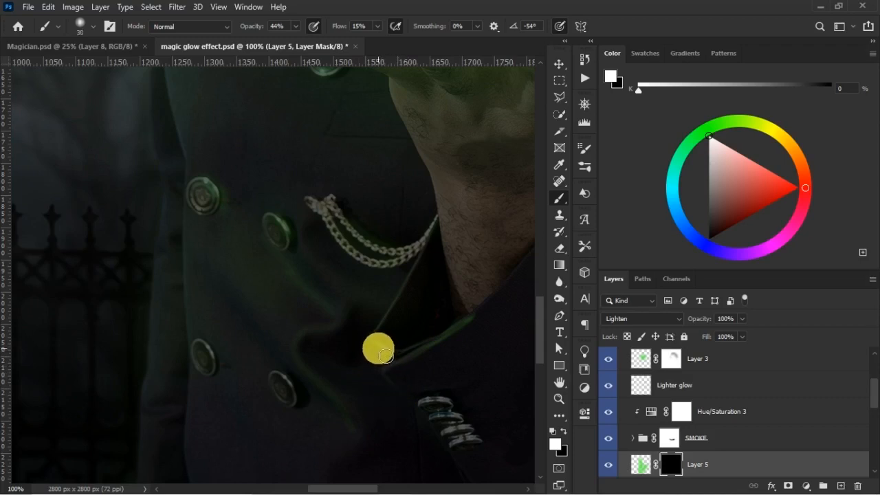
pyautogui.moveTo(386, 355); pyautogui.dragTo(378, 369)
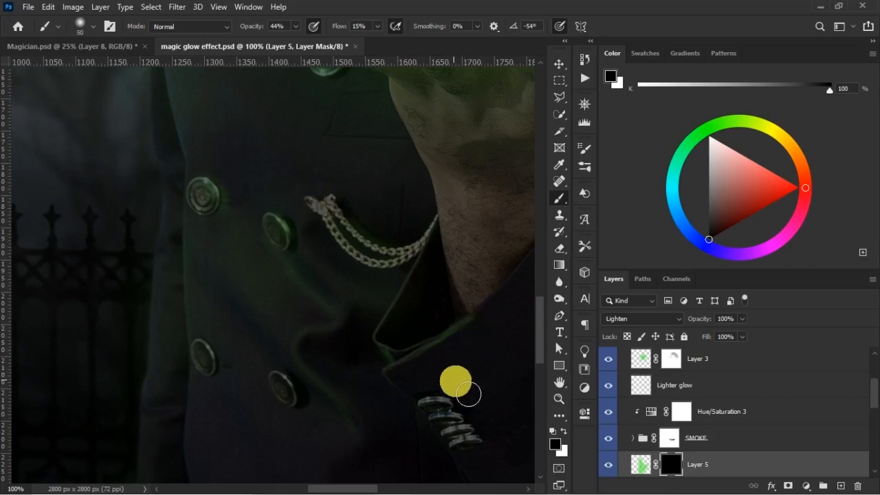
# - Reveal green light on the sleeve buttons with a size 20 to 25 white brush and refine the glow along the cuff edge
pyautogui.press('x')
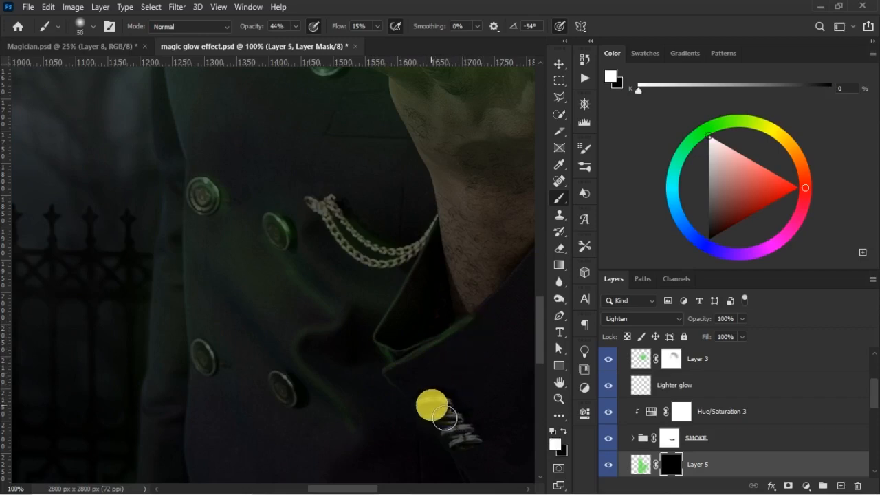
pyautogui.moveTo(438, 416)
pyautogui.mouseDown()
pyautogui.moveTo(472, 448)
pyautogui.moveTo(473, 460)
pyautogui.moveTo(463, 434)
pyautogui.mouseUp()
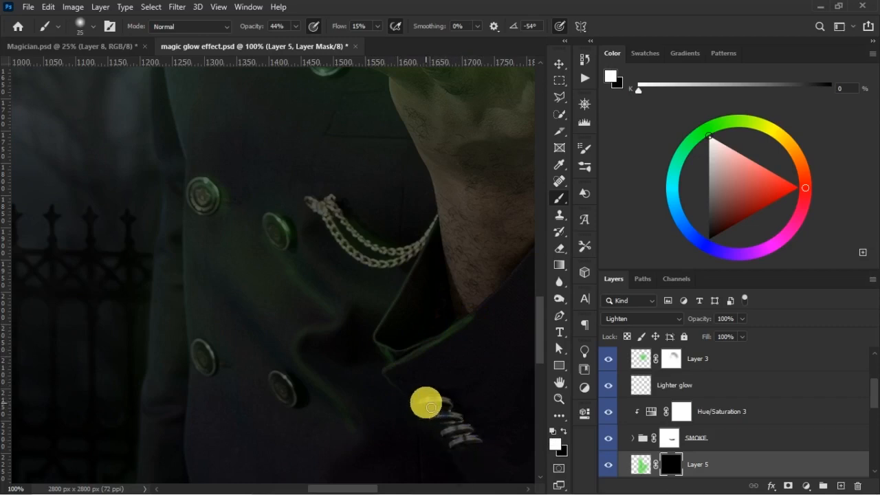
pyautogui.moveTo(445, 410); pyautogui.dragTo(456, 413)
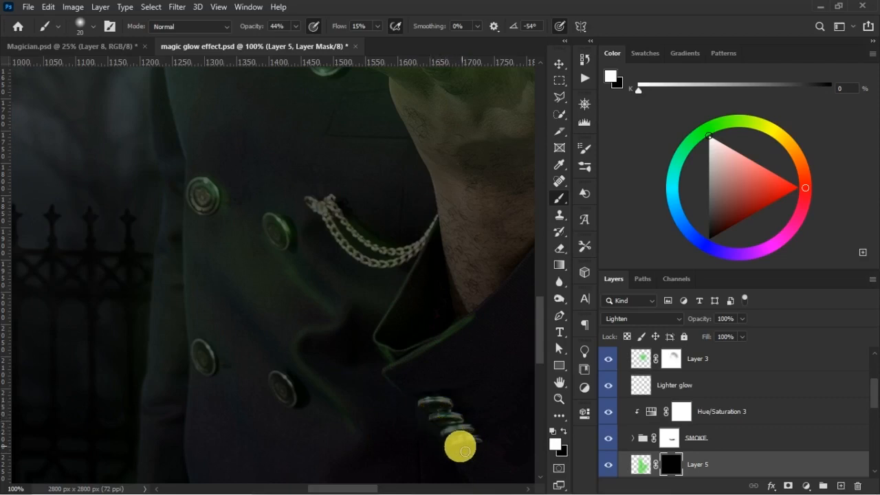
pyautogui.moveTo(464, 454); pyautogui.dragTo(483, 450)
pyautogui.moveTo(458, 415)
pyautogui.mouseDown()
pyautogui.moveTo(427, 403)
pyautogui.moveTo(425, 413)
pyautogui.moveTo(460, 344)
pyautogui.mouseUp()
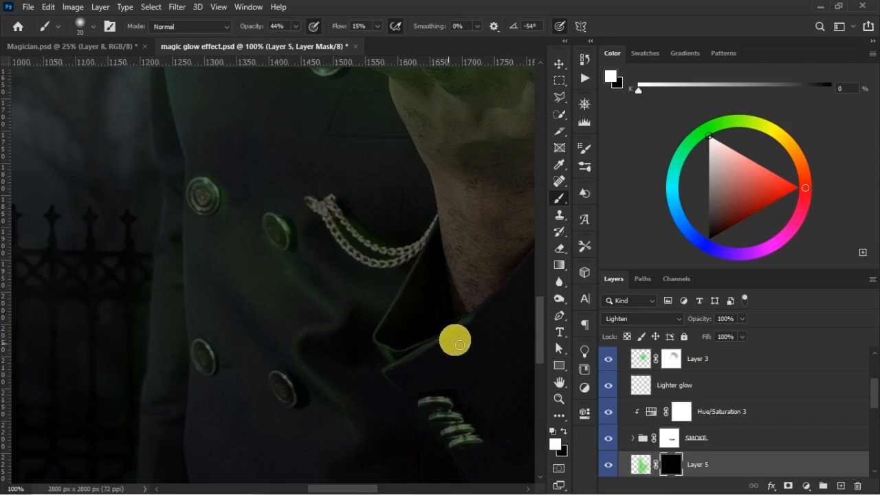
pyautogui.moveTo(399, 366)
pyautogui.mouseDown()
pyautogui.moveTo(482, 319)
pyautogui.moveTo(443, 324)
pyautogui.moveTo(441, 231)
pyautogui.moveTo(413, 274)
pyautogui.mouseUp()
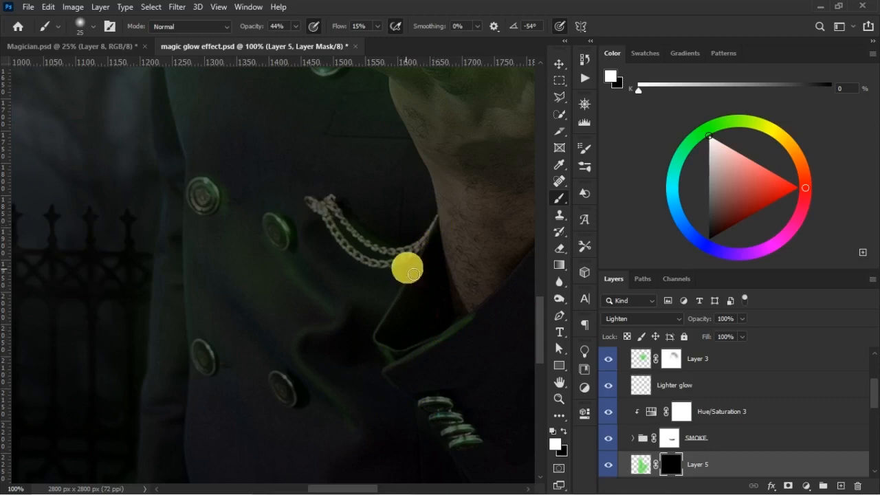
pyautogui.moveTo(471, 324)
pyautogui.mouseDown()
pyautogui.moveTo(278, 363)
pyautogui.moveTo(300, 380)
pyautogui.mouseUp()
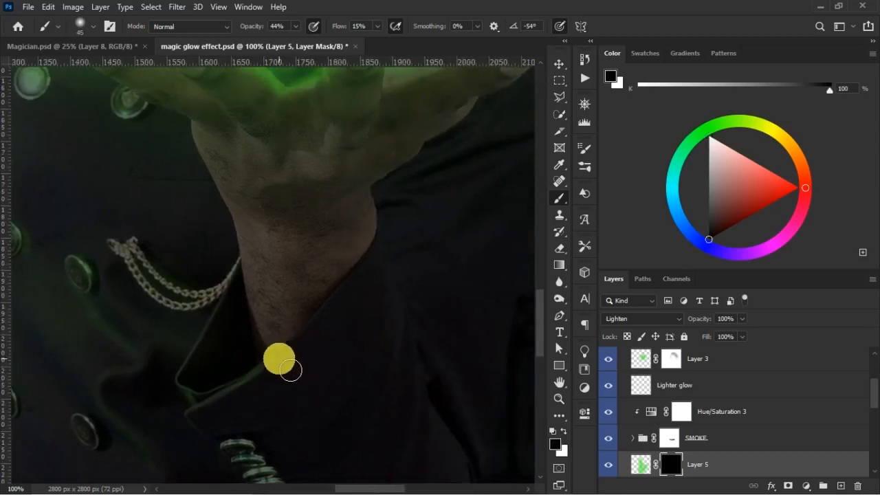
# - Paint green light onto the raised sleeve's upper folds and outer edge on Layer 5's mask, alternating white and black with brushes up to about size 80
pyautogui.moveTo(290, 381)
pyautogui.mouseDown()
pyautogui.moveTo(342, 316)
pyautogui.moveTo(352, 342)
pyautogui.moveTo(341, 363)
pyautogui.moveTo(345, 328)
pyautogui.moveTo(396, 319)
pyautogui.moveTo(406, 275)
pyautogui.moveTo(396, 252)
pyautogui.moveTo(397, 333)
pyautogui.moveTo(391, 306)
pyautogui.moveTo(403, 321)
pyautogui.moveTo(401, 338)
pyautogui.moveTo(403, 286)
pyautogui.moveTo(402, 342)
pyautogui.moveTo(412, 319)
pyautogui.moveTo(417, 330)
pyautogui.moveTo(412, 362)
pyautogui.moveTo(419, 346)
pyautogui.moveTo(409, 282)
pyautogui.moveTo(402, 410)
pyautogui.moveTo(423, 333)
pyautogui.moveTo(414, 302)
pyautogui.moveTo(410, 445)
pyautogui.moveTo(430, 416)
pyautogui.moveTo(431, 365)
pyautogui.moveTo(437, 440)
pyautogui.moveTo(542, 363)
pyautogui.moveTo(561, 358)
pyautogui.moveTo(542, 352)
pyautogui.mouseUp()
pyautogui.press('x')
pyautogui.press(']')
pyautogui.press(']')
pyautogui.press('x')
pyautogui.moveTo(373, 310)
pyautogui.mouseDown()
pyautogui.moveTo(359, 218)
pyautogui.moveTo(363, 279)
pyautogui.moveTo(321, 121)
pyautogui.moveTo(361, 232)
pyautogui.moveTo(247, 41)
pyautogui.moveTo(447, 305)
pyautogui.moveTo(408, 246)
pyautogui.moveTo(416, 247)
pyautogui.moveTo(407, 334)
pyautogui.moveTo(315, 137)
pyautogui.moveTo(364, 186)
pyautogui.moveTo(430, 222)
pyautogui.moveTo(432, 213)
pyautogui.moveTo(440, 249)
pyautogui.moveTo(430, 187)
pyautogui.moveTo(397, 369)
pyautogui.moveTo(418, 295)
pyautogui.mouseUp()
pyautogui.press(']')
pyautogui.press(']')
pyautogui.press(']')
pyautogui.press('[')
pyautogui.press('[')
pyautogui.press('x')
pyautogui.moveTo(538, 314); pyautogui.dragTo(550, 368)
pyautogui.press('[')
pyautogui.moveTo(385, 361)
pyautogui.mouseDown()
pyautogui.moveTo(356, 353)
pyautogui.moveTo(379, 295)
pyautogui.moveTo(533, 324)
pyautogui.moveTo(534, 344)
pyautogui.moveTo(539, 247)
pyautogui.moveTo(563, 349)
pyautogui.moveTo(446, 307)
pyautogui.mouseUp()
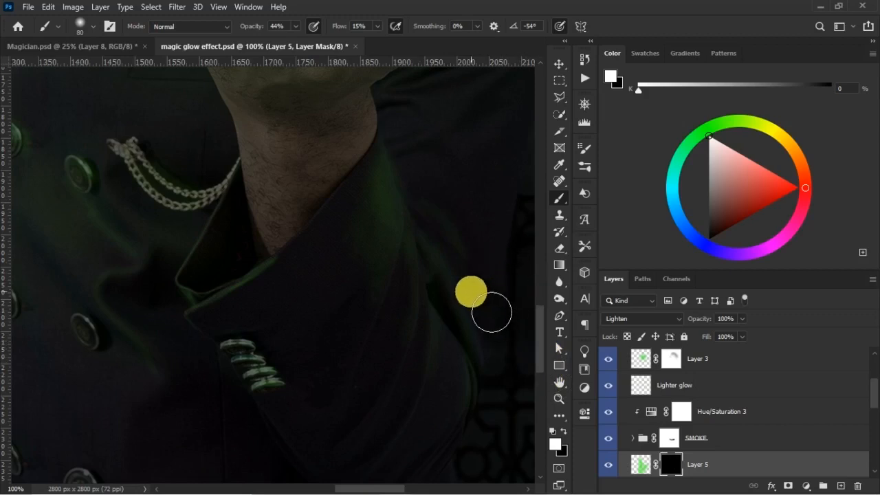
# - Reveal a broad green cast down the coat front on Layer 5's mask with a size 300 white brush at 44% opacity and 15% flow
pyautogui.hotkey('ctrl', '-')
pyautogui.hotkey('ctrl', '-')
pyautogui.hotkey('ctrl', '-')
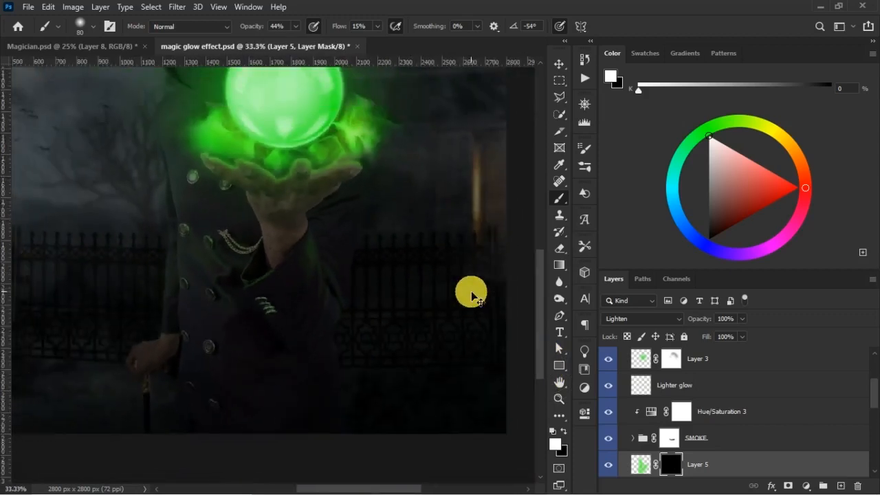
pyautogui.hotkey('ctrl', '+')
pyautogui.press(']')
pyautogui.press(']')
pyautogui.moveTo(540, 333)
pyautogui.mouseDown()
pyautogui.moveTo(552, 305)
pyautogui.moveTo(551, 313)
pyautogui.mouseUp()
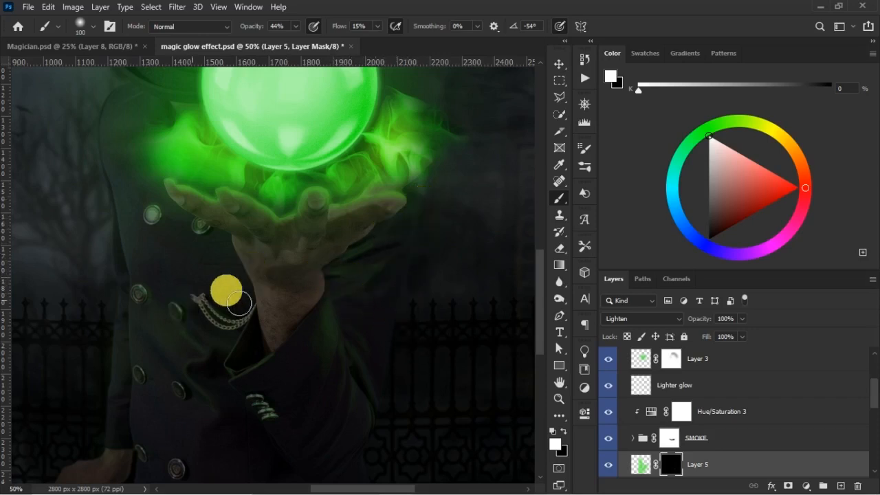
pyautogui.moveTo(536, 309); pyautogui.dragTo(546, 337)
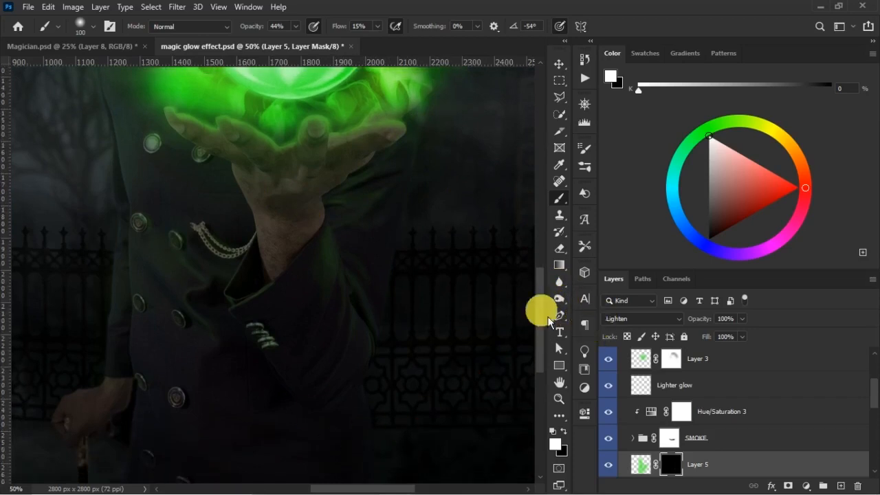
pyautogui.press(']')
pyautogui.press(']')
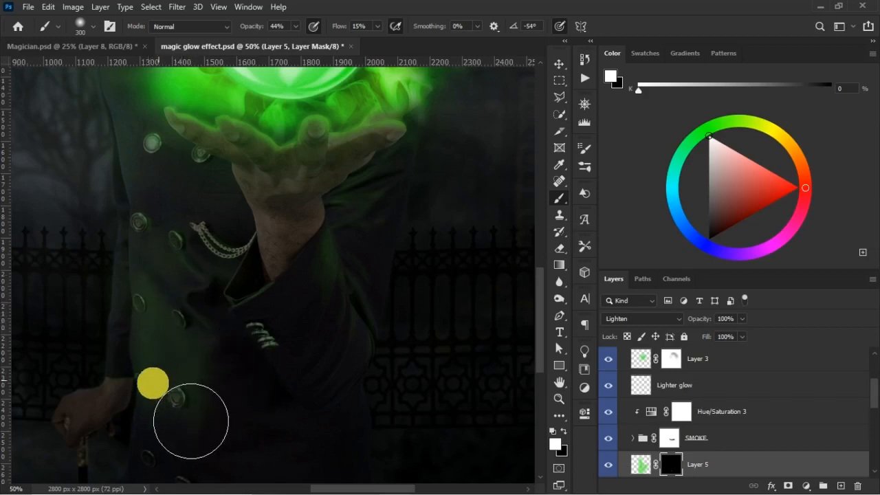
pyautogui.moveTo(159, 355)
pyautogui.mouseDown()
pyautogui.moveTo(144, 391)
pyautogui.moveTo(140, 181)
pyautogui.mouseUp()
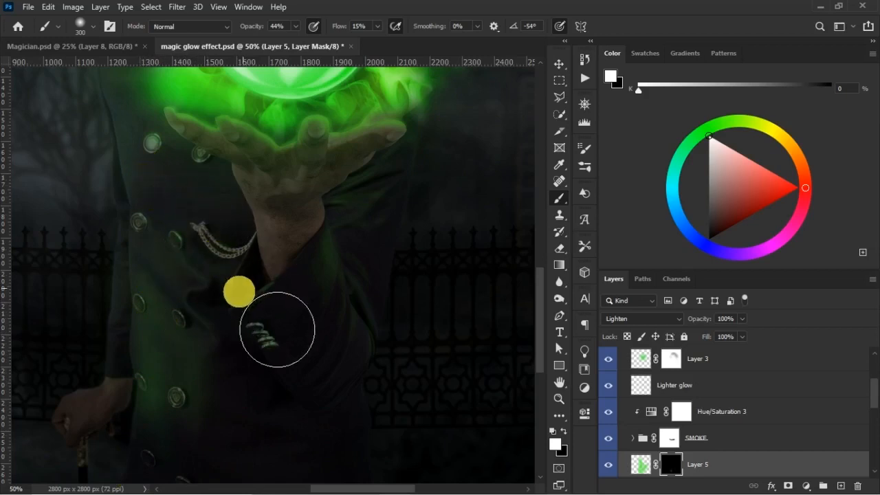
# - Even out the green cast down the coat front on Layer 5's mask, alternating black and white with a size 300 brush at 24% opacity
pyautogui.press('x')
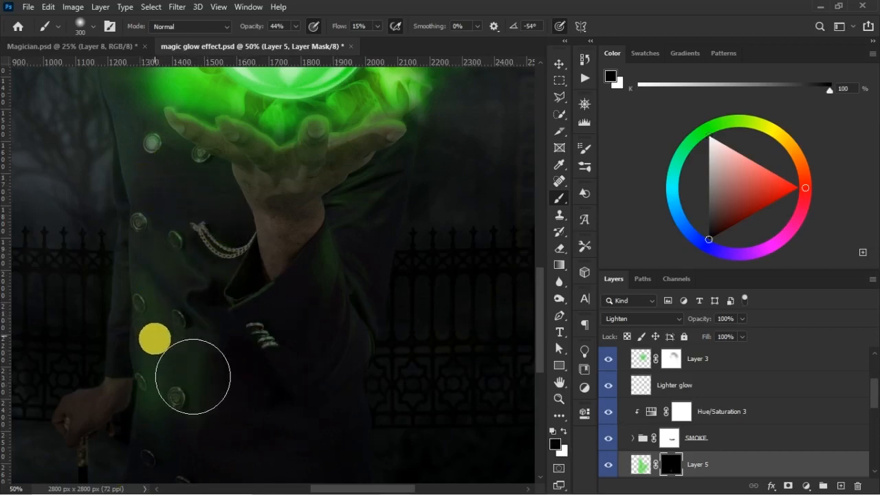
pyautogui.moveTo(254, 32); pyautogui.dragTo(246, 33)
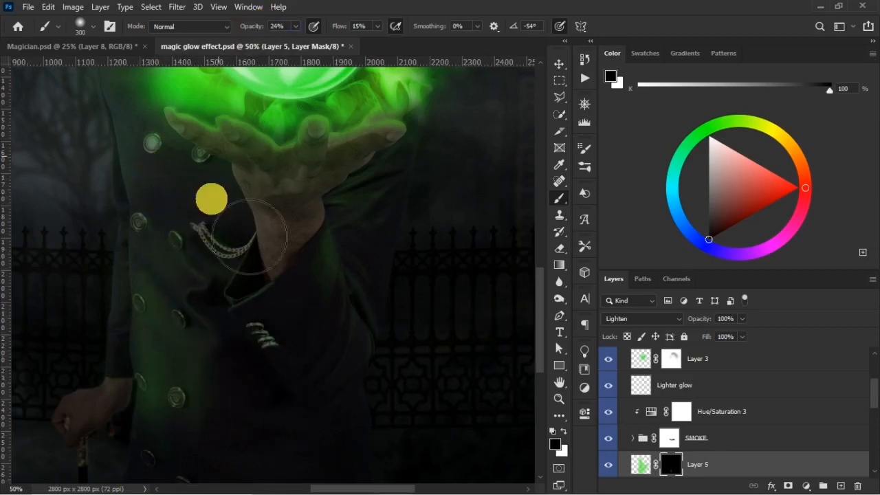
pyautogui.moveTo(198, 384)
pyautogui.mouseDown()
pyautogui.moveTo(191, 359)
pyautogui.moveTo(194, 465)
pyautogui.moveTo(187, 448)
pyautogui.moveTo(220, 229)
pyautogui.moveTo(286, 116)
pyautogui.moveTo(235, 231)
pyautogui.moveTo(187, 398)
pyautogui.moveTo(197, 326)
pyautogui.moveTo(280, 59)
pyautogui.moveTo(270, 64)
pyautogui.moveTo(256, 198)
pyautogui.moveTo(214, 322)
pyautogui.moveTo(188, 470)
pyautogui.moveTo(179, 456)
pyautogui.moveTo(180, 421)
pyautogui.moveTo(189, 438)
pyautogui.moveTo(182, 440)
pyautogui.moveTo(182, 429)
pyautogui.moveTo(233, 463)
pyautogui.moveTo(226, 468)
pyautogui.moveTo(203, 457)
pyautogui.moveTo(187, 422)
pyautogui.moveTo(197, 451)
pyautogui.moveTo(193, 436)
pyautogui.moveTo(223, 406)
pyautogui.moveTo(217, 369)
pyautogui.moveTo(186, 356)
pyautogui.moveTo(180, 393)
pyautogui.moveTo(173, 345)
pyautogui.moveTo(182, 439)
pyautogui.moveTo(209, 269)
pyautogui.moveTo(167, 213)
pyautogui.moveTo(179, 266)
pyautogui.mouseUp()
pyautogui.press('x')
pyautogui.moveTo(141, 228)
pyautogui.mouseDown()
pyautogui.moveTo(141, 185)
pyautogui.moveTo(162, 293)
pyautogui.moveTo(193, 373)
pyautogui.mouseUp()
pyautogui.moveTo(203, 371); pyautogui.dragTo(309, 346)
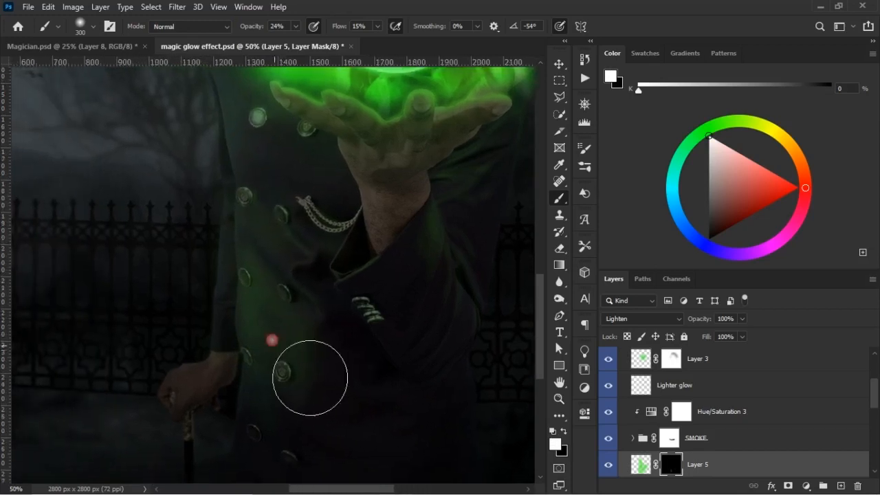
# - Refine the green light on the lower coat and along its buttons on Layer 5's mask, reducing the brush to size 100
pyautogui.press('x')
pyautogui.moveTo(314, 409)
pyautogui.mouseDown()
pyautogui.moveTo(309, 327)
pyautogui.moveTo(320, 378)
pyautogui.moveTo(315, 347)
pyautogui.moveTo(306, 367)
pyautogui.moveTo(330, 396)
pyautogui.mouseUp()
pyautogui.press('[')
pyautogui.press('[')
pyautogui.press('[')
pyautogui.moveTo(289, 321)
pyautogui.mouseDown()
pyautogui.moveTo(296, 446)
pyautogui.moveTo(253, 461)
pyautogui.moveTo(250, 448)
pyautogui.moveTo(264, 408)
pyautogui.moveTo(259, 440)
pyautogui.moveTo(265, 425)
pyautogui.moveTo(302, 443)
pyautogui.moveTo(266, 410)
pyautogui.moveTo(273, 394)
pyautogui.moveTo(282, 438)
pyautogui.moveTo(287, 428)
pyautogui.moveTo(279, 405)
pyautogui.moveTo(277, 468)
pyautogui.moveTo(277, 460)
pyautogui.moveTo(259, 473)
pyautogui.moveTo(281, 446)
pyautogui.moveTo(255, 418)
pyautogui.moveTo(242, 383)
pyautogui.moveTo(209, 450)
pyautogui.moveTo(206, 440)
pyautogui.moveTo(213, 439)
pyautogui.moveTo(218, 468)
pyautogui.moveTo(216, 440)
pyautogui.moveTo(215, 472)
pyautogui.moveTo(209, 449)
pyautogui.moveTo(210, 468)
pyautogui.moveTo(209, 456)
pyautogui.moveTo(218, 438)
pyautogui.moveTo(235, 464)
pyautogui.moveTo(227, 442)
pyautogui.moveTo(211, 455)
pyautogui.moveTo(229, 488)
pyautogui.moveTo(237, 449)
pyautogui.mouseUp()
pyautogui.press('x')
pyautogui.press('x')
pyautogui.press('x')
pyautogui.press('x')
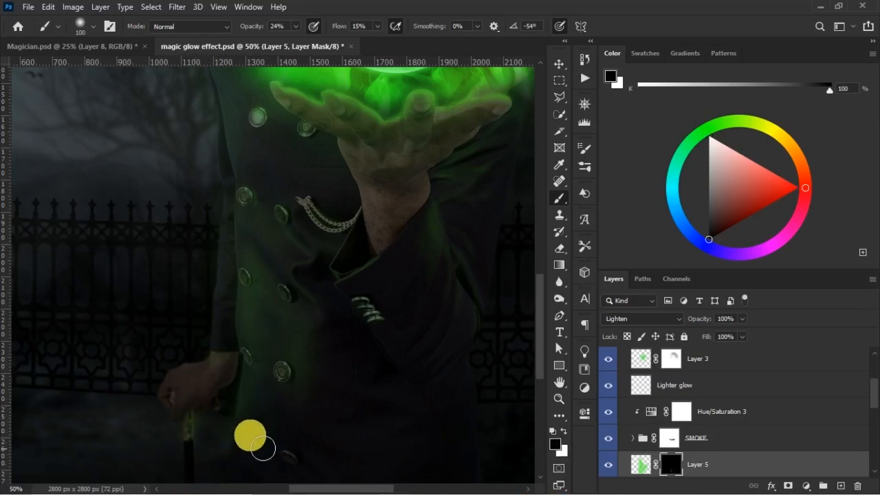
# - Tone down the green light on Layer 5 by setting its opacity to 63% and fill to 72%
pyautogui.hotkey('ctrl', '-')
pyautogui.hotkey('ctrl', '-')
pyautogui.hotkey('ctrl', '-')
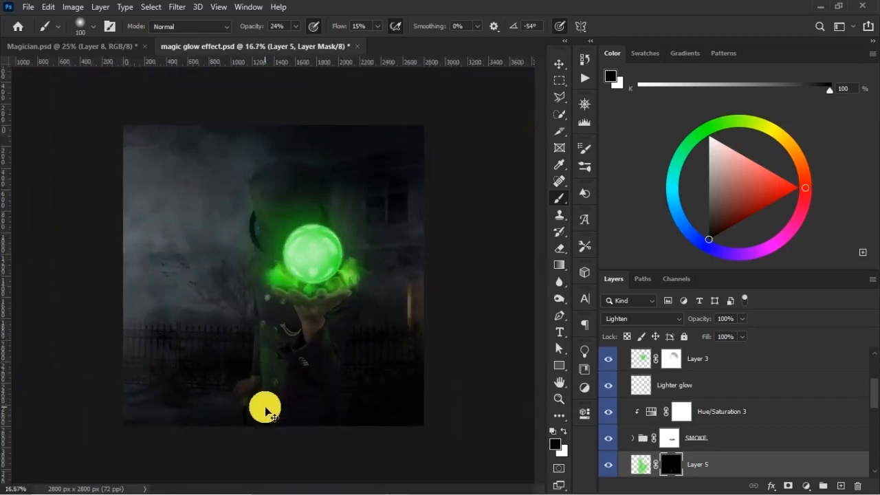
pyautogui.hotkey('ctrl', '+')
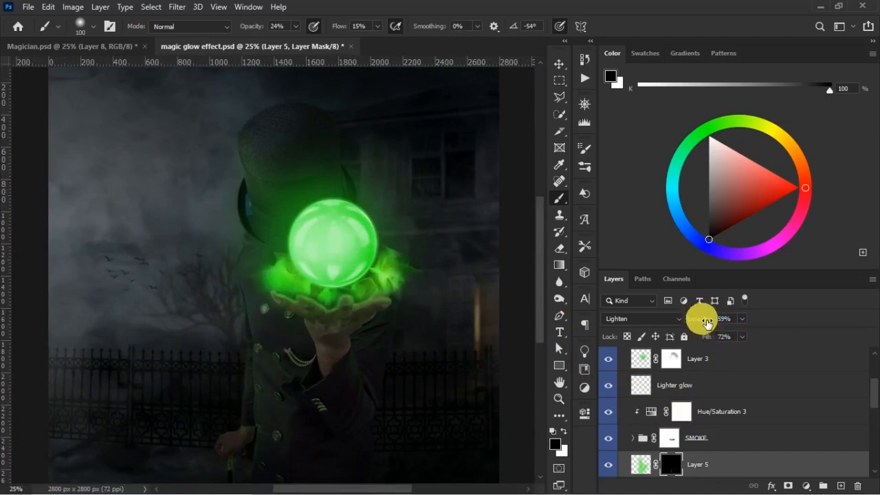
pyautogui.moveTo(706, 323); pyautogui.dragTo(710, 323)
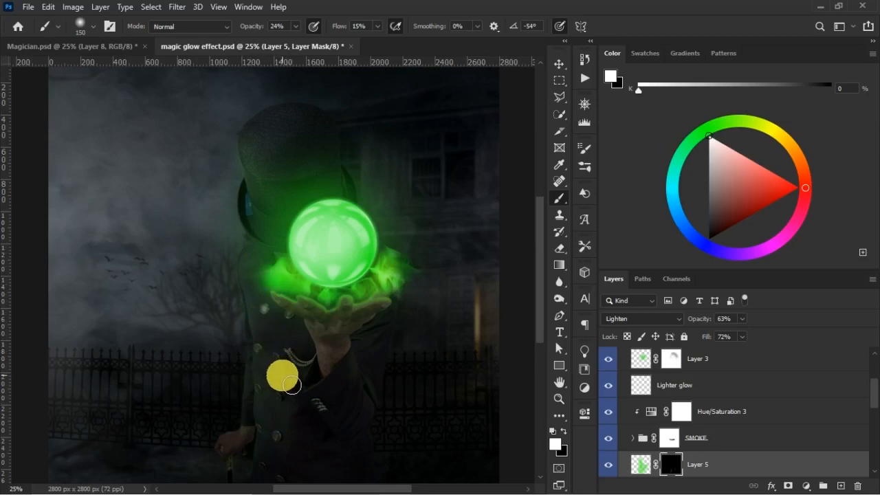
# - Cover the blue patch beside the hat brim with green light on Layer 5's mask, using a white brush at 63% opacity and 14% flow
pyautogui.press('z')
pyautogui.moveTo(381, 382); pyautogui.dragTo(381, 382)
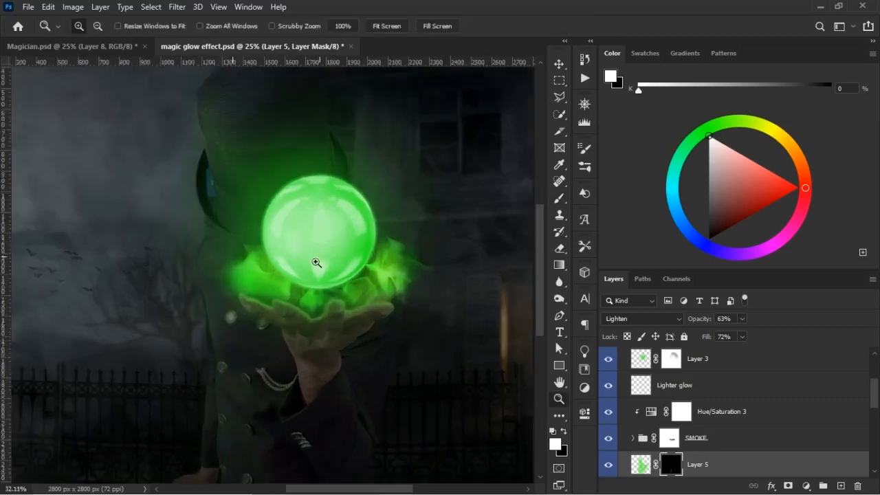
pyautogui.moveTo(141, 114); pyautogui.dragTo(395, 391)
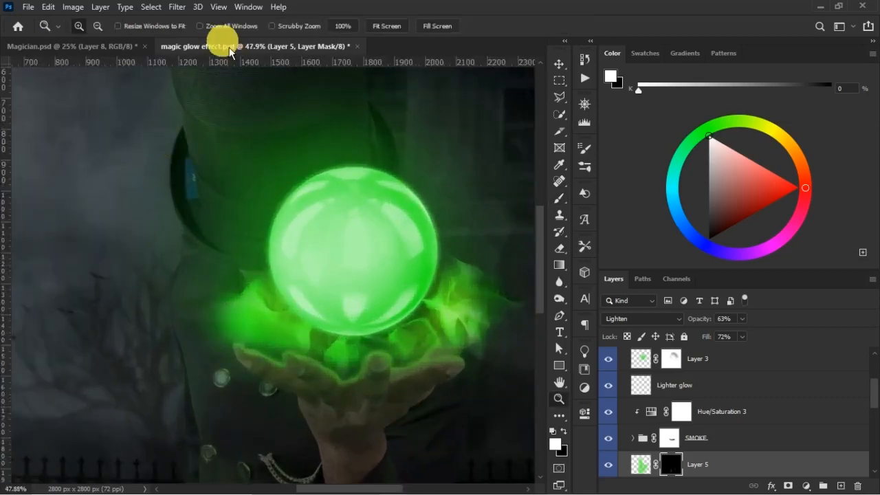
pyautogui.hotkey('ctrl', 'i')
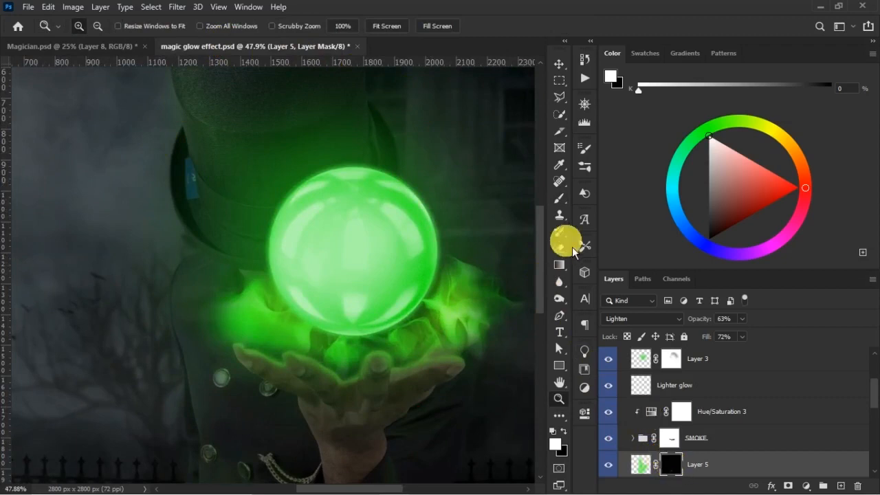
pyautogui.click(560, 200)
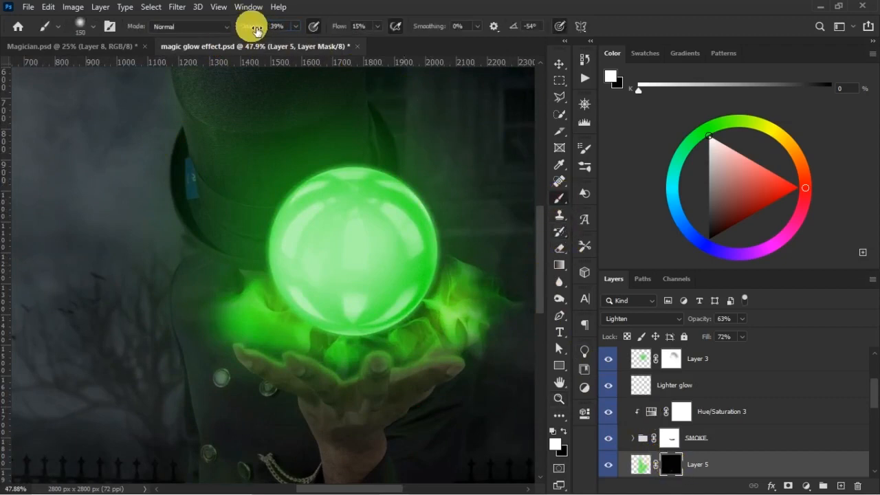
pyautogui.moveTo(258, 32)
pyautogui.mouseDown()
pyautogui.moveTo(340, 42)
pyautogui.moveTo(297, 36)
pyautogui.mouseUp()
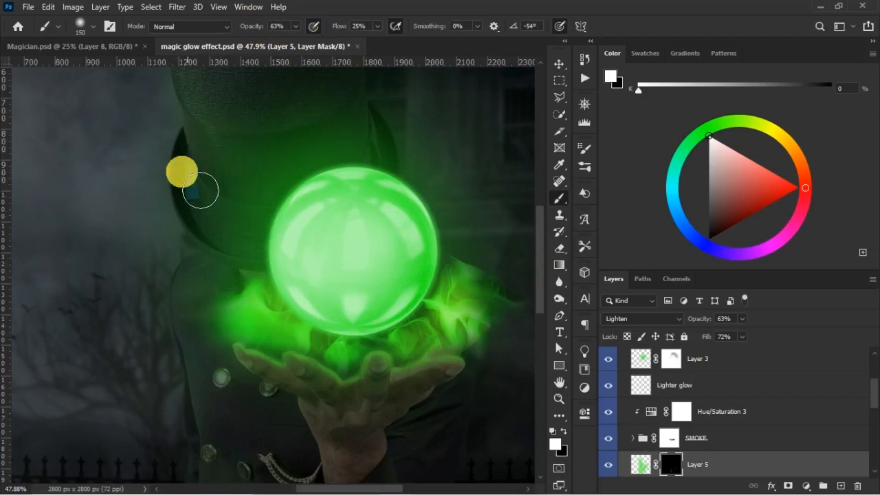
pyautogui.moveTo(351, 30); pyautogui.dragTo(345, 31)
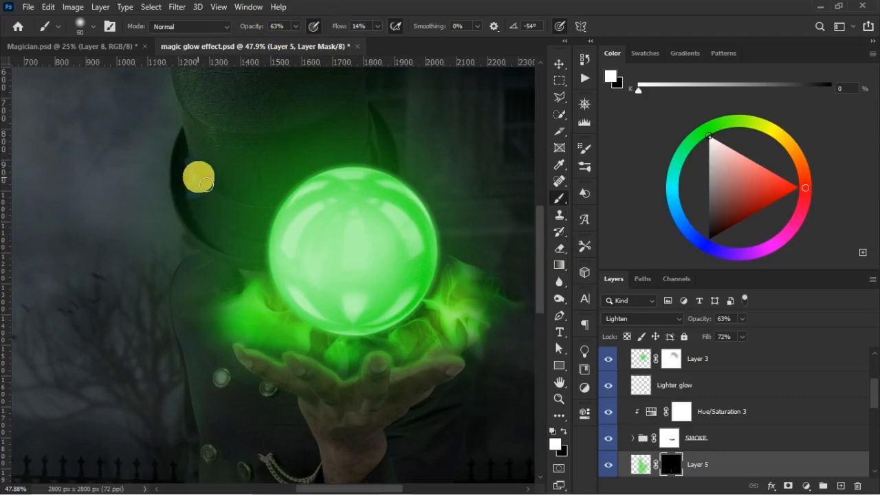
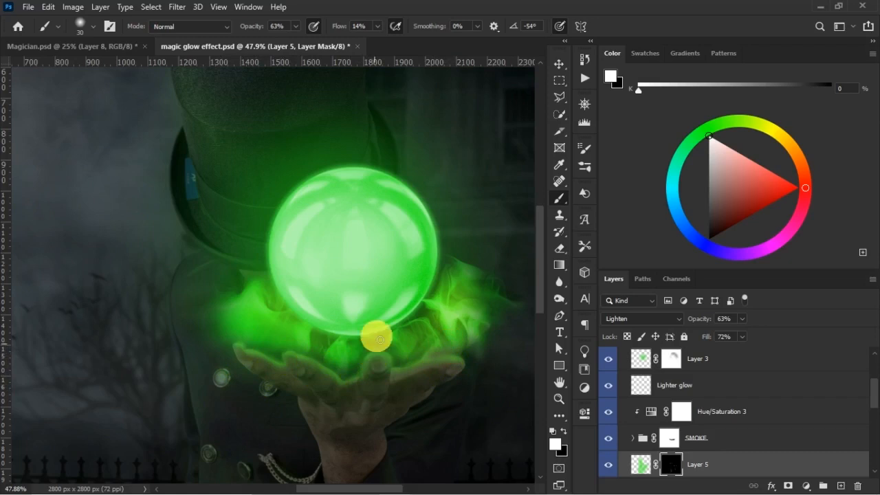
# - Build up green light around the hat brim on Layer 5's mask, using a white brush at 57% opacity enlarged to size 80
pyautogui.press('8')
pyautogui.press('5')
pyautogui.moveTo(259, 29); pyautogui.dragTo(251, 27)
pyautogui.press(']')
pyautogui.press(']')
pyautogui.press(']')
pyautogui.press(']')
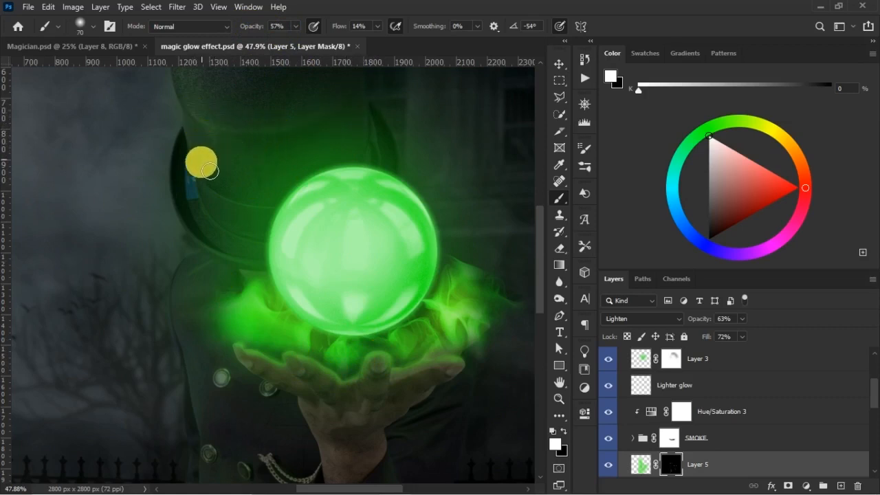
pyautogui.press(']')
pyautogui.press(']')
pyautogui.press(']')
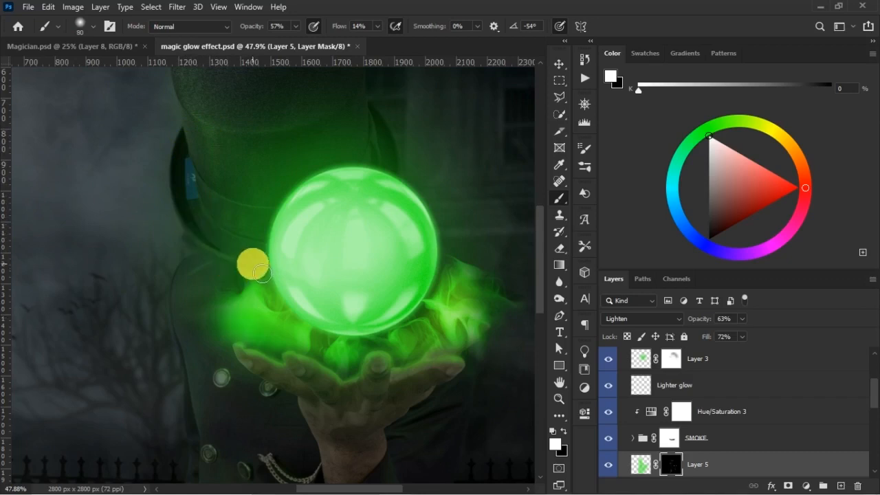
pyautogui.press('x')
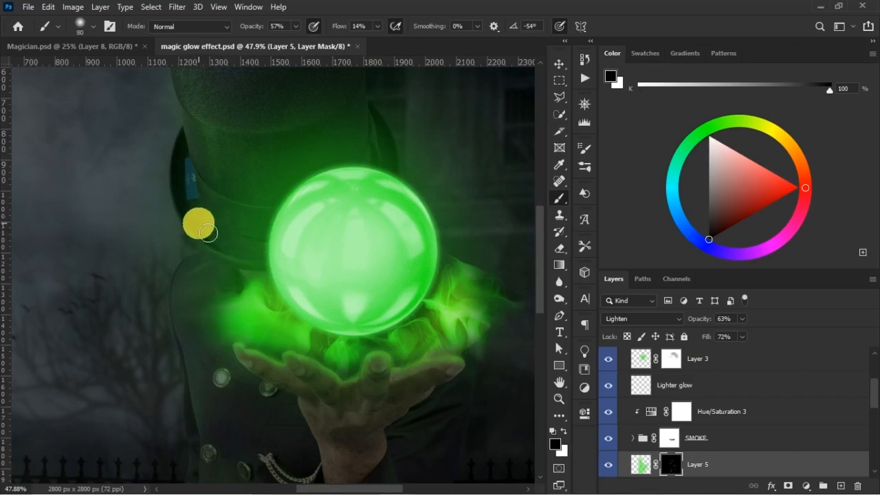
pyautogui.press('x')
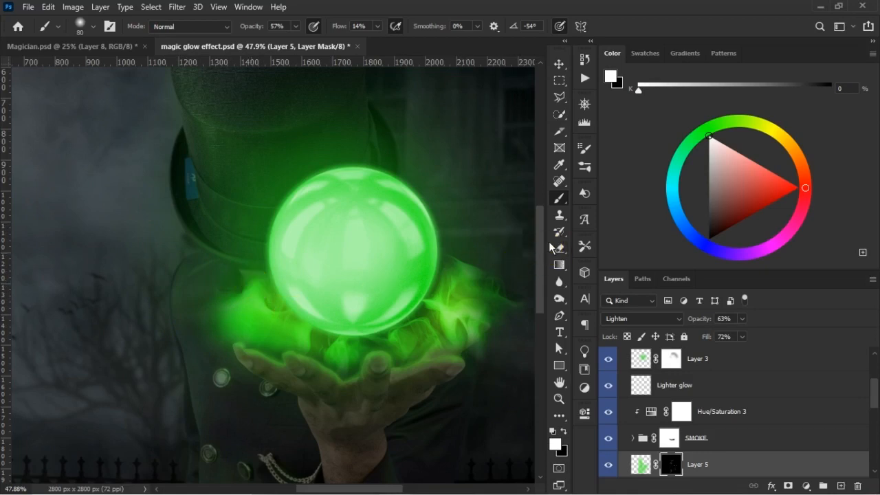
# - Extend the green light over the hat front above the orb on Layer 5's mask with a white brush at 64% opacity
pyautogui.scroll(3, 534, 240)
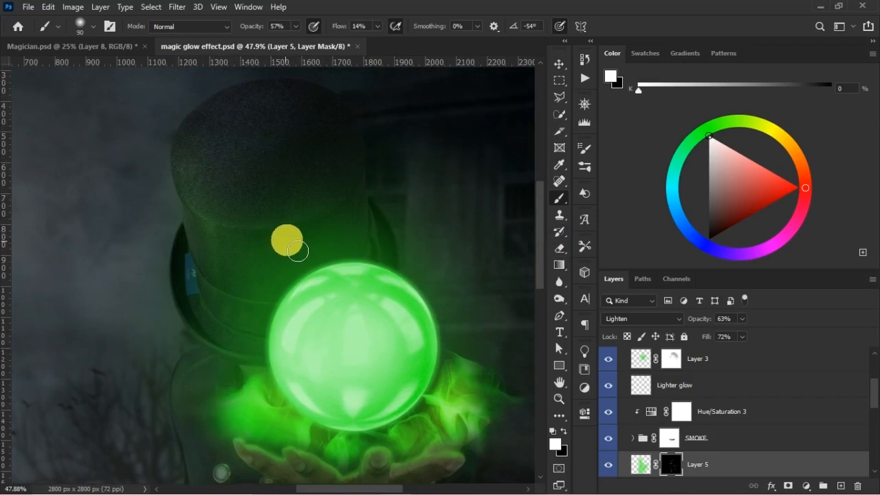
pyautogui.moveTo(261, 29); pyautogui.dragTo(268, 29)
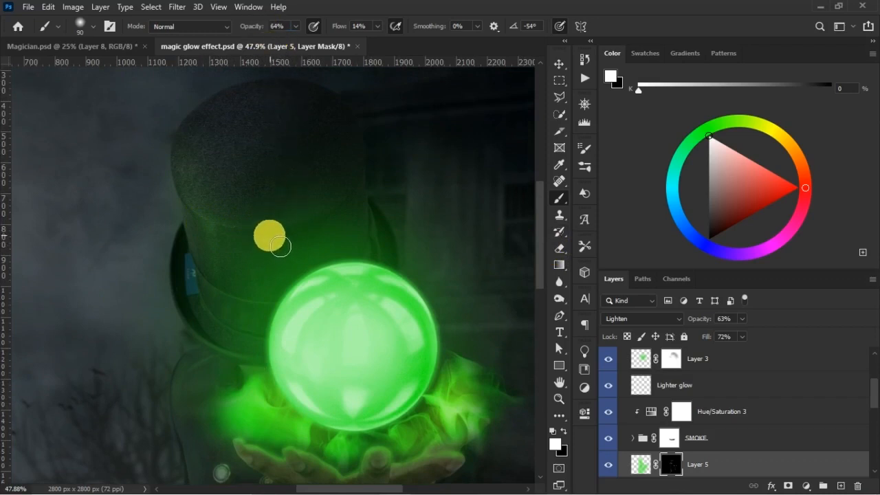
pyautogui.moveTo(275, 238)
pyautogui.mouseDown()
pyautogui.moveTo(335, 283)
pyautogui.moveTo(315, 273)
pyautogui.moveTo(310, 249)
pyautogui.moveTo(323, 217)
pyautogui.moveTo(296, 242)
pyautogui.moveTo(307, 259)
pyautogui.moveTo(316, 237)
pyautogui.moveTo(370, 300)
pyautogui.moveTo(289, 236)
pyautogui.moveTo(278, 243)
pyautogui.moveTo(265, 232)
pyautogui.moveTo(328, 311)
pyautogui.moveTo(316, 298)
pyautogui.moveTo(312, 327)
pyautogui.moveTo(300, 321)
pyautogui.moveTo(305, 309)
pyautogui.moveTo(285, 248)
pyautogui.moveTo(264, 235)
pyautogui.moveTo(275, 234)
pyautogui.moveTo(257, 234)
pyautogui.moveTo(304, 229)
pyautogui.moveTo(262, 235)
pyautogui.moveTo(303, 248)
pyautogui.moveTo(245, 234)
pyautogui.moveTo(282, 237)
pyautogui.moveTo(257, 233)
pyautogui.moveTo(307, 224)
pyautogui.moveTo(273, 241)
pyautogui.moveTo(237, 231)
pyautogui.moveTo(266, 236)
pyautogui.moveTo(267, 307)
pyautogui.moveTo(259, 311)
pyautogui.moveTo(274, 309)
pyautogui.moveTo(252, 304)
pyautogui.moveTo(271, 306)
pyautogui.moveTo(254, 305)
pyautogui.moveTo(265, 339)
pyautogui.mouseUp()
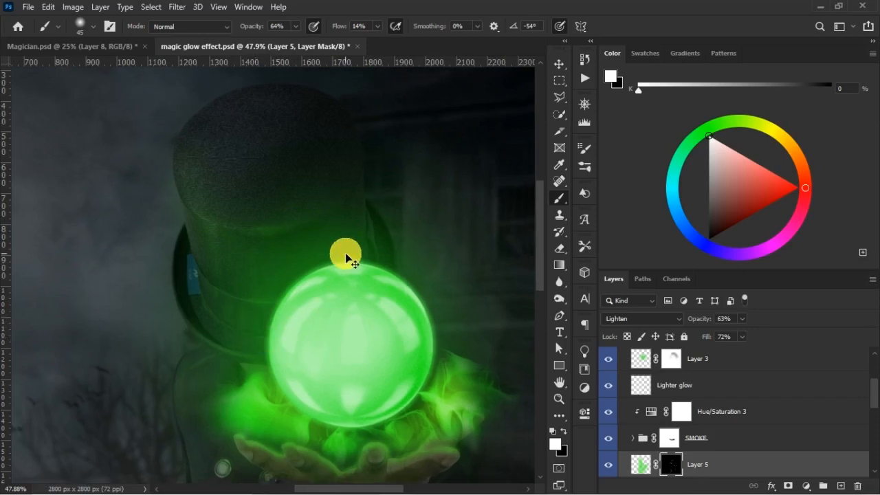
# - Compare the image with Layer 5 hidden and shown, and set the layer's opacity to 64%
pyautogui.hotkey('ctrl', '-')
pyautogui.hotkey('ctrl', '-')
pyautogui.hotkey('ctrl', '-')
pyautogui.hotkey('ctrl', '+')
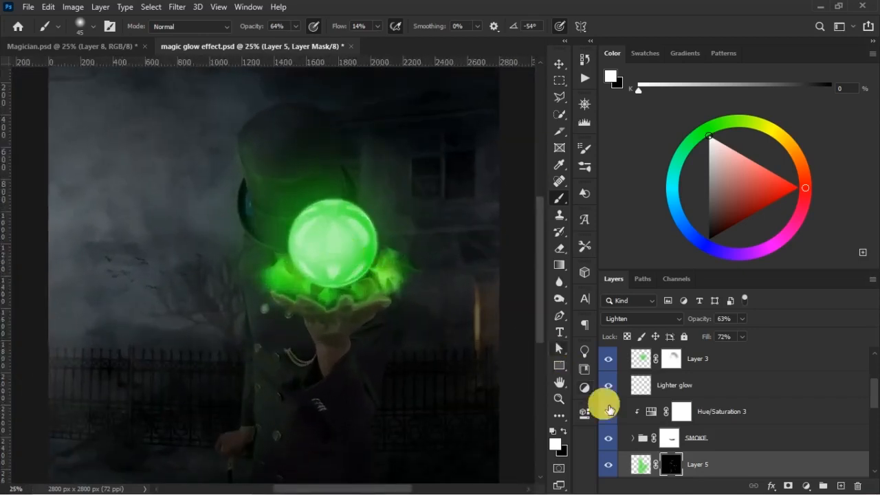
pyautogui.click(608, 466)
pyautogui.click(621, 466)
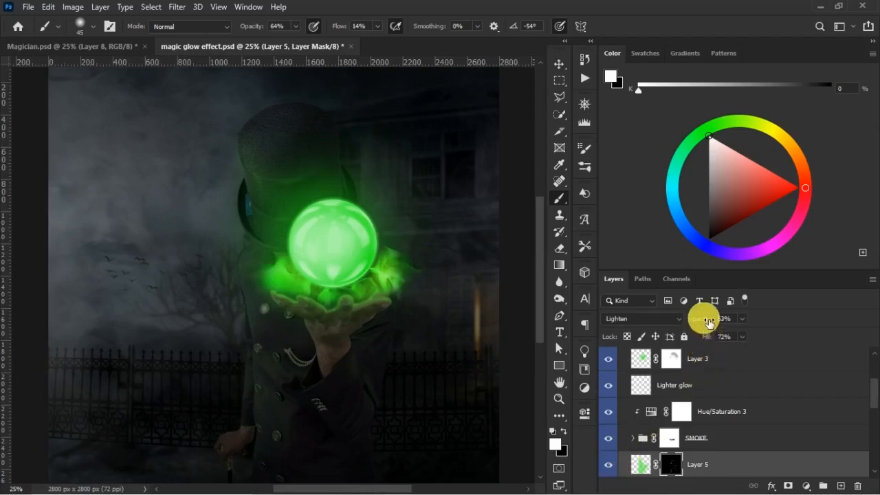
pyautogui.click(706, 337)
# - Add green light between the hat brim and the orb on Layer 5's mask, setting the white brush to 80 px
pyautogui.hotkey('ctrl', '+')
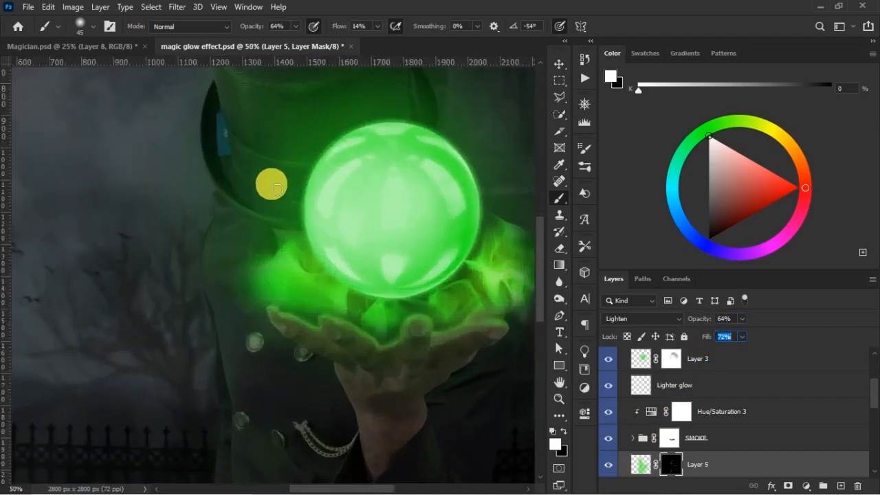
pyautogui.moveTo(438, 203); pyautogui.dragTo(438, 203)
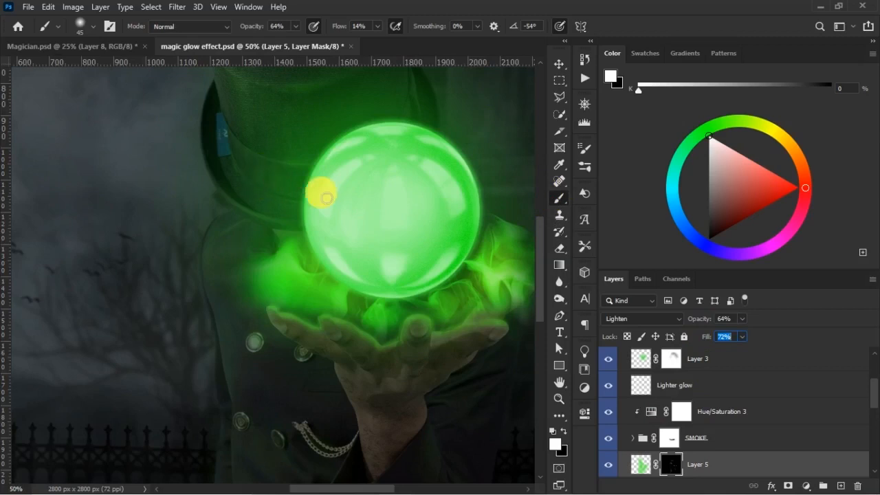
pyautogui.rightClick(306, 156)
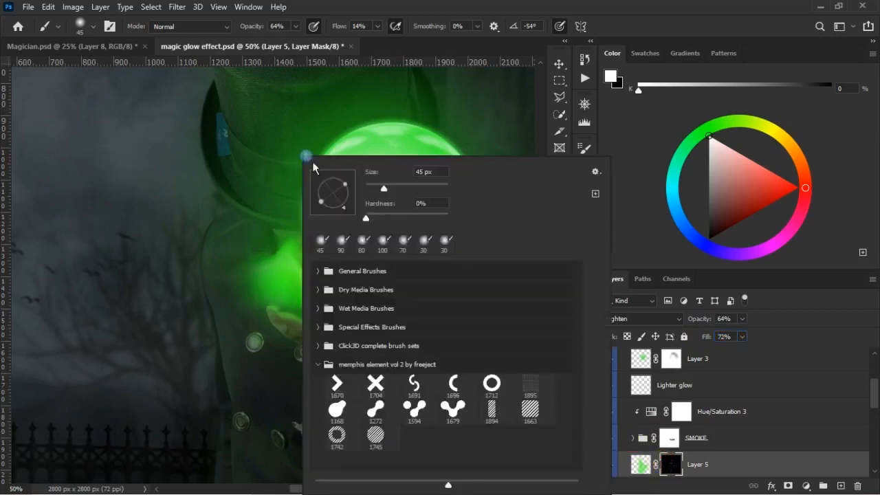
pyautogui.write('80')
pyautogui.press('Return')
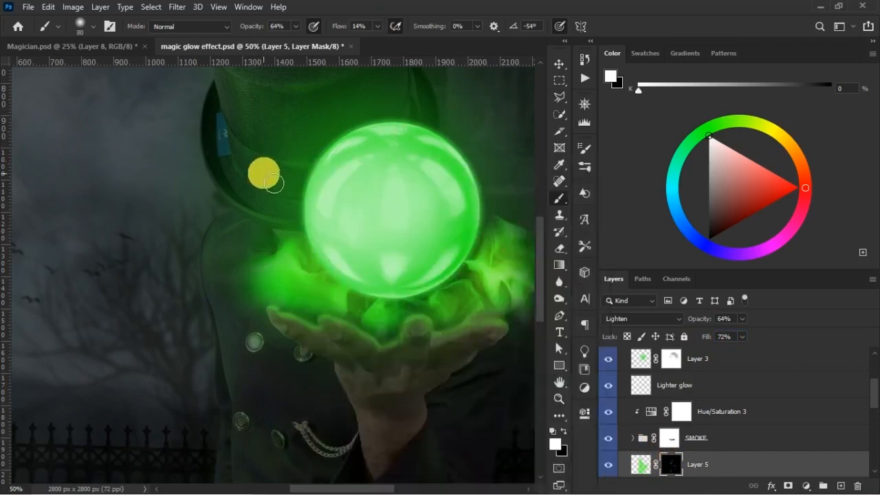
# - Soften the green light on the hat beside the orb, using a black brush at size 175 and 38% opacity
pyautogui.press('x')
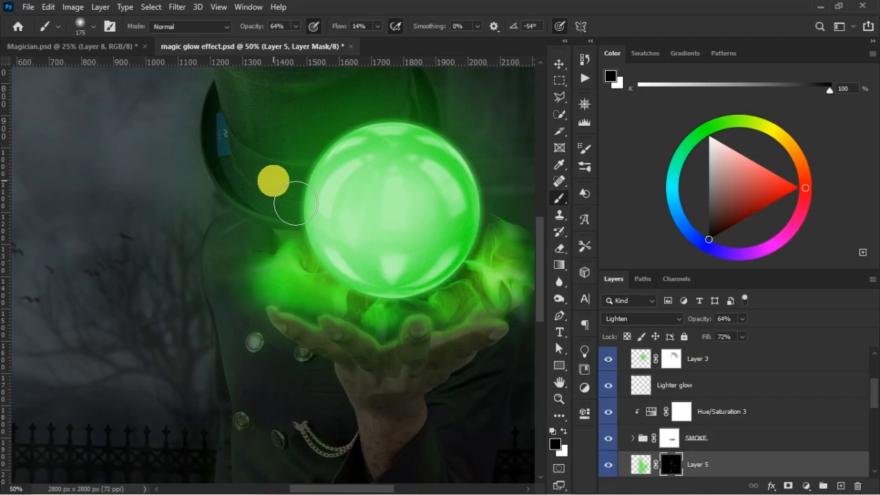
pyautogui.moveTo(254, 29); pyautogui.dragTo(288, 209)
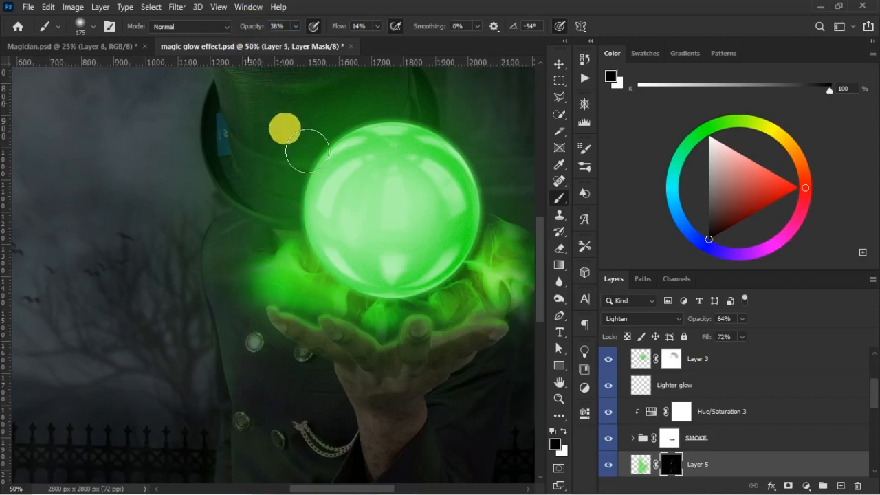
pyautogui.scroll(3, 539, 248)
pyautogui.scroll(2, 527, 238)
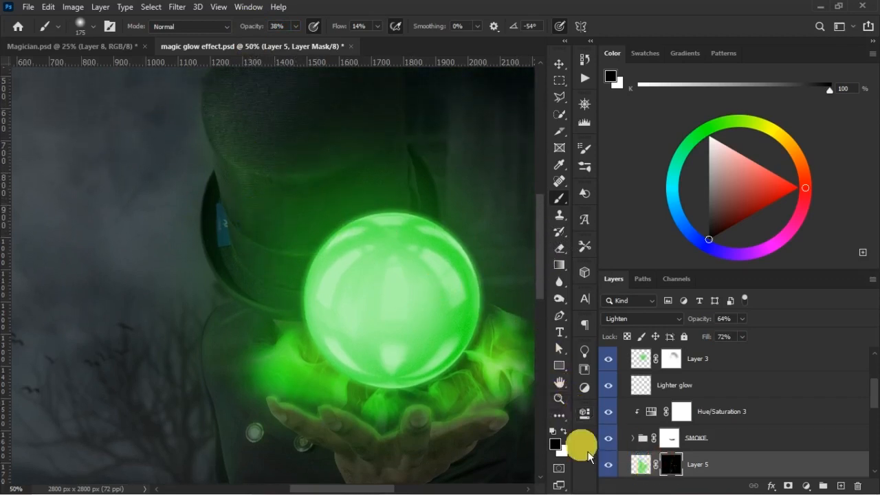
# - Spread faint green light over the hat crown with a white size 300 brush at 25% opacity, and check Layer 5's effect on the whole image
pyautogui.click(564, 431)
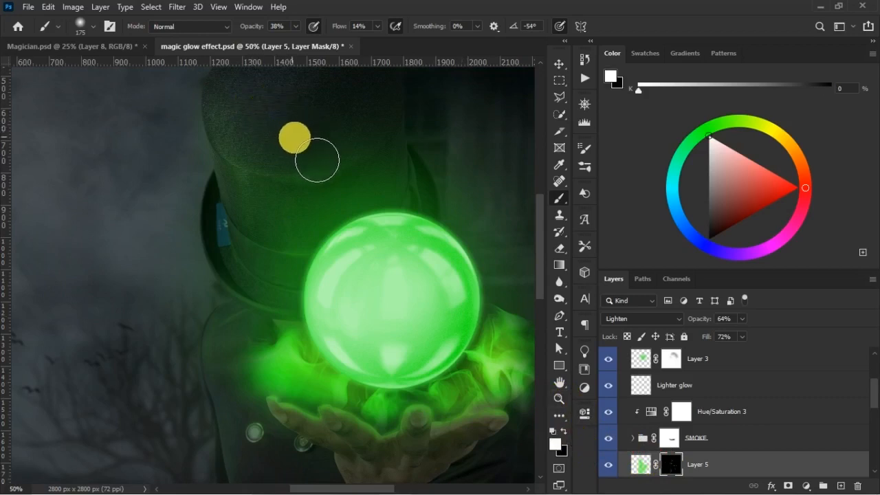
pyautogui.scroll(3, 322, 68)
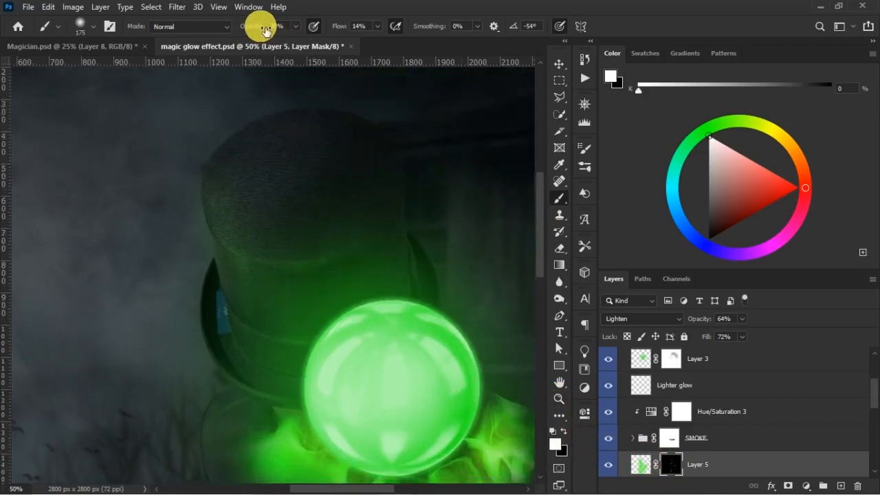
pyautogui.moveTo(255, 26); pyautogui.dragTo(257, 26)
pyautogui.press(']')
pyautogui.press(']')
pyautogui.press(']')
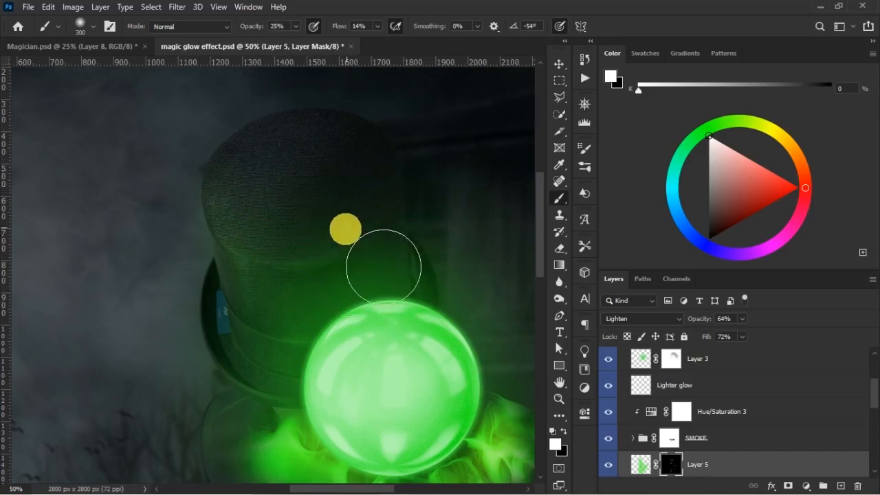
pyautogui.hotkey('ctrl', '-')
pyautogui.hotkey('ctrl', '-')
pyautogui.hotkey('ctrl', '-')
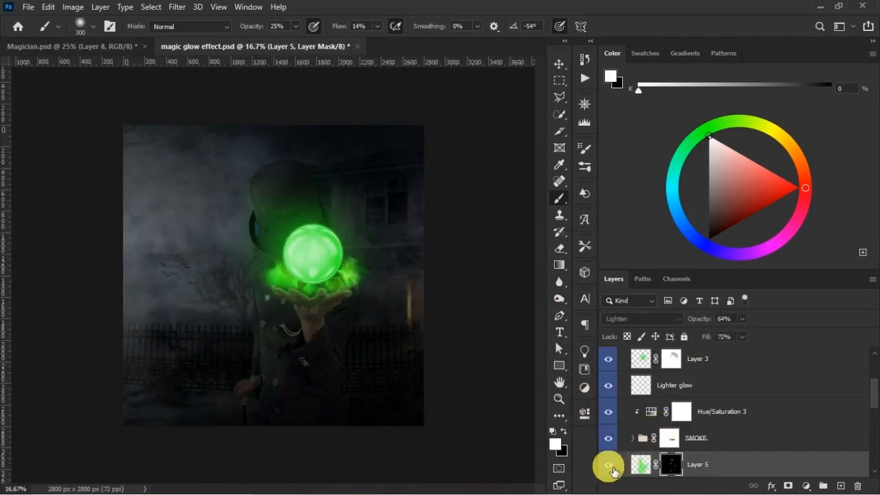
# - Trim the green light on the hat front and far edge with a black brush at 25% opacity, reducing it from size 150 to 60
pyautogui.hotkey('ctrl', '+')
pyautogui.hotkey('ctrl', '+')
pyautogui.hotkey('ctrl', '+')
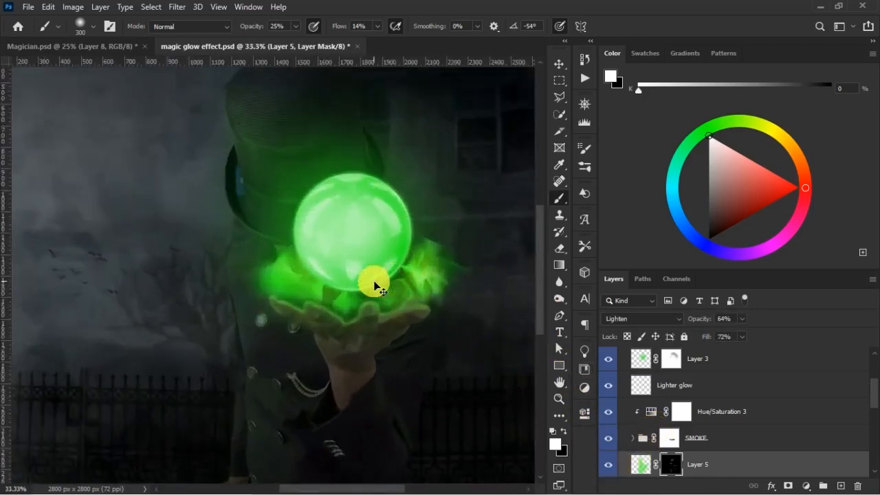
pyautogui.moveTo(285, 198); pyautogui.dragTo(276, 368)
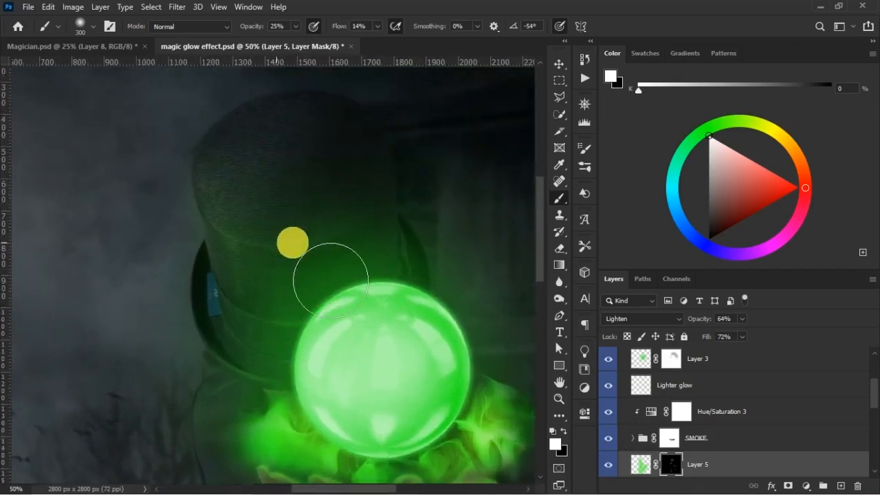
pyautogui.press('x')
pyautogui.press('[')
pyautogui.press('[')
pyautogui.press('[')
pyautogui.press('[')
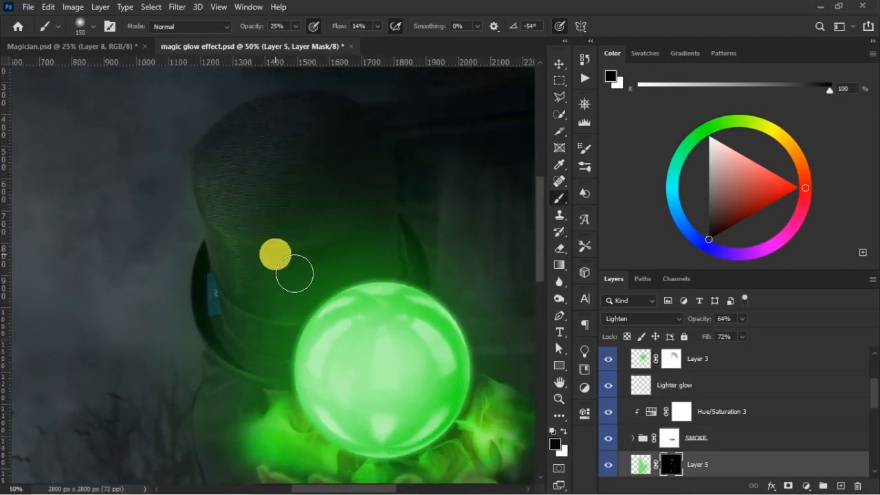
pyautogui.moveTo(280, 261)
pyautogui.mouseDown()
pyautogui.moveTo(294, 277)
pyautogui.moveTo(297, 244)
pyautogui.moveTo(295, 267)
pyautogui.moveTo(311, 280)
pyautogui.moveTo(239, 232)
pyautogui.moveTo(235, 210)
pyautogui.moveTo(253, 249)
pyautogui.moveTo(243, 271)
pyautogui.moveTo(305, 306)
pyautogui.moveTo(320, 281)
pyautogui.moveTo(305, 280)
pyautogui.moveTo(307, 296)
pyautogui.moveTo(276, 266)
pyautogui.moveTo(306, 262)
pyautogui.moveTo(285, 286)
pyautogui.moveTo(316, 236)
pyautogui.moveTo(288, 242)
pyautogui.moveTo(391, 222)
pyautogui.mouseUp()
pyautogui.press('[')
pyautogui.press('[')
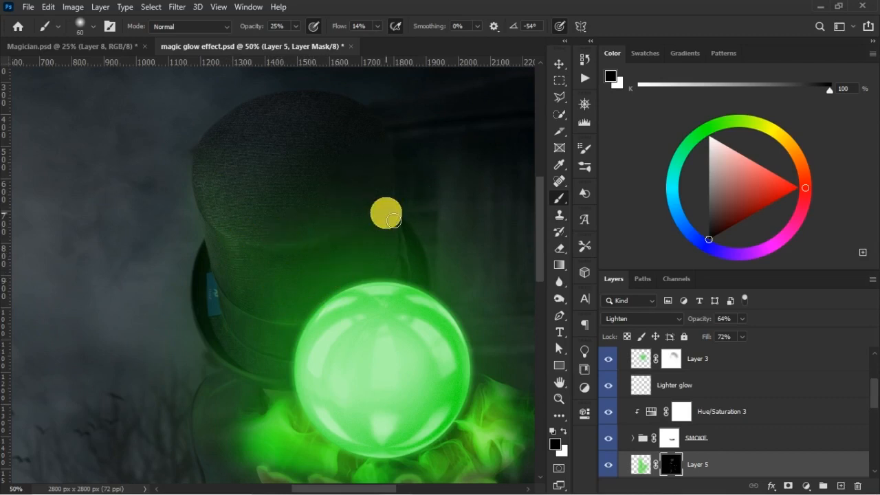
# - Reduce the green spill along the lower hat brim on Layer 5's mask with a black size 100 brush
pyautogui.press(']')
pyautogui.press(']')
pyautogui.press(']')
pyautogui.press(']')
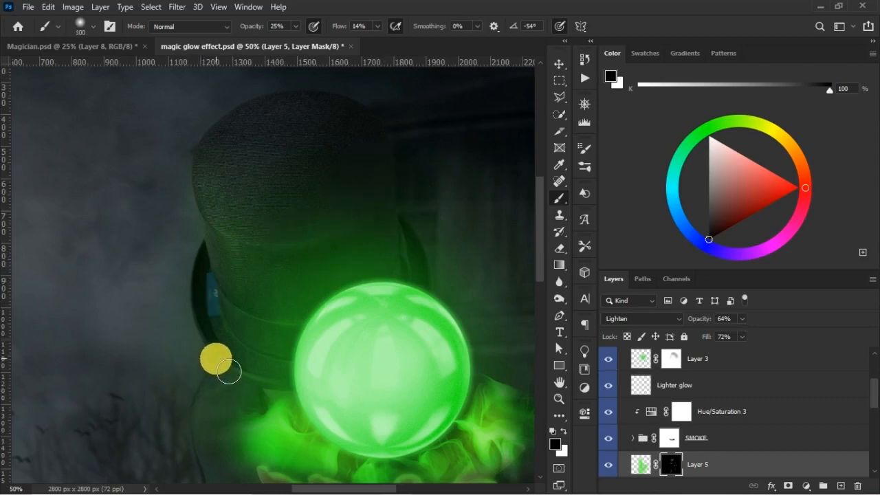
pyautogui.moveTo(229, 371)
pyautogui.mouseDown()
pyautogui.moveTo(246, 340)
pyautogui.moveTo(283, 335)
pyautogui.moveTo(251, 247)
pyautogui.moveTo(365, 361)
pyautogui.moveTo(308, 255)
pyautogui.moveTo(309, 154)
pyautogui.mouseUp()
# - Subdue the green light on the shoulder and down the coat buttons on Layer 5's mask with a black size 175 brush
pyautogui.press(']')
pyautogui.press(']')
pyautogui.press(']')
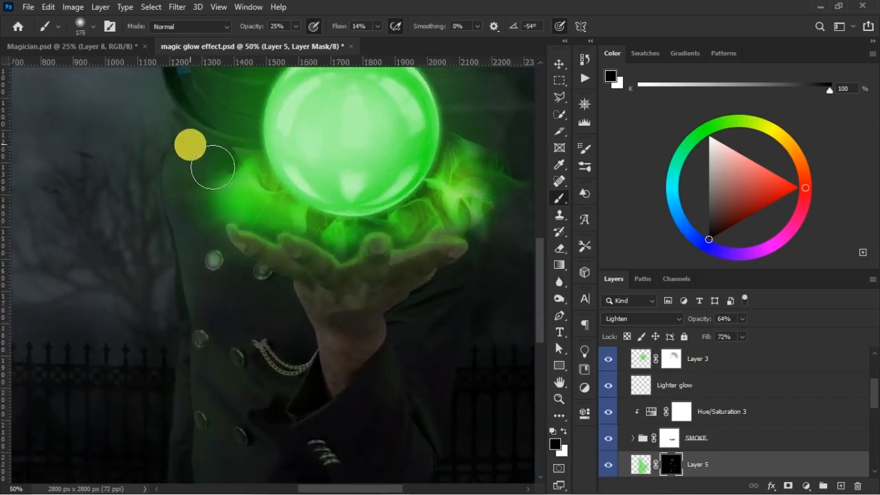
pyautogui.moveTo(213, 168)
pyautogui.mouseDown()
pyautogui.moveTo(190, 198)
pyautogui.moveTo(193, 188)
pyautogui.moveTo(227, 327)
pyautogui.moveTo(211, 308)
pyautogui.moveTo(270, 423)
pyautogui.moveTo(244, 391)
pyautogui.moveTo(220, 259)
pyautogui.mouseUp()
pyautogui.moveTo(202, 238)
pyautogui.mouseDown()
pyautogui.moveTo(220, 297)
pyautogui.moveTo(200, 324)
pyautogui.moveTo(251, 376)
pyautogui.moveTo(378, 277)
pyautogui.moveTo(410, 330)
pyautogui.moveTo(385, 346)
pyautogui.moveTo(338, 324)
pyautogui.moveTo(261, 369)
pyautogui.moveTo(239, 373)
pyautogui.moveTo(256, 411)
pyautogui.mouseUp()
pyautogui.hotkey('ctrl', '0')
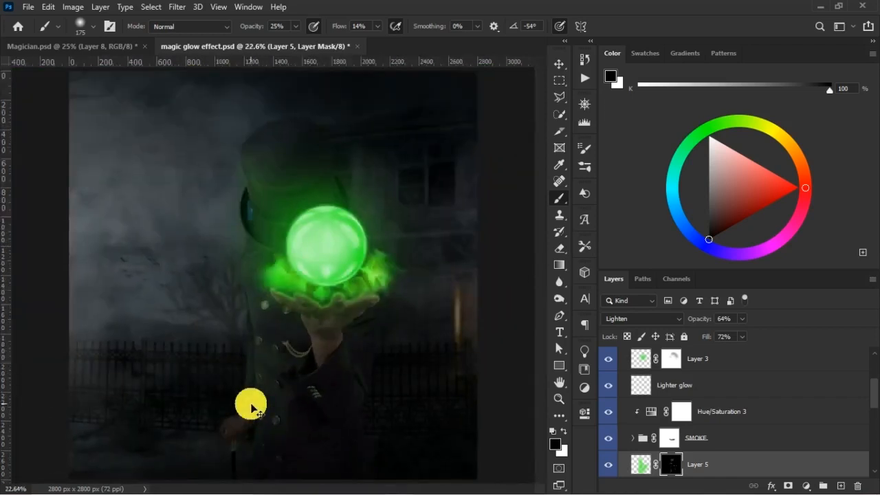
# - Save magic glow effect.psd and compare the image with Layer 5 hidden and shown
pyautogui.hotkey('ctrl', 's')
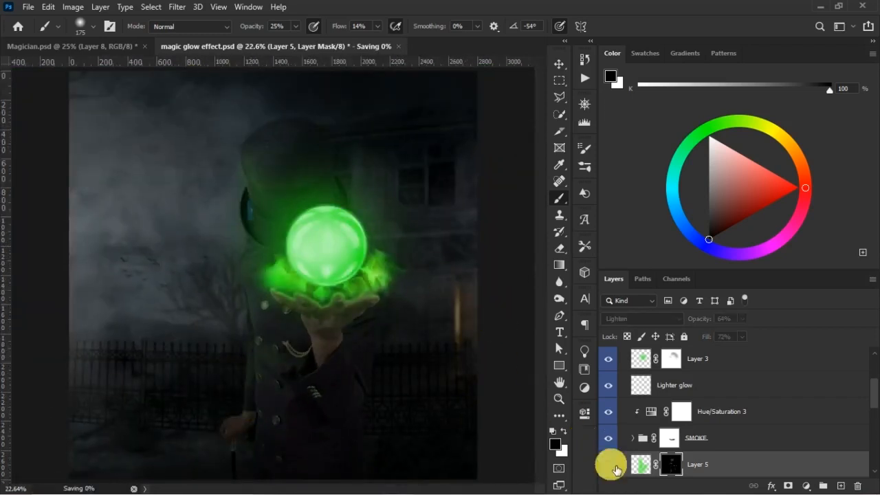
pyautogui.click(431, 195)
pyautogui.hotkey('ctrl', 's')
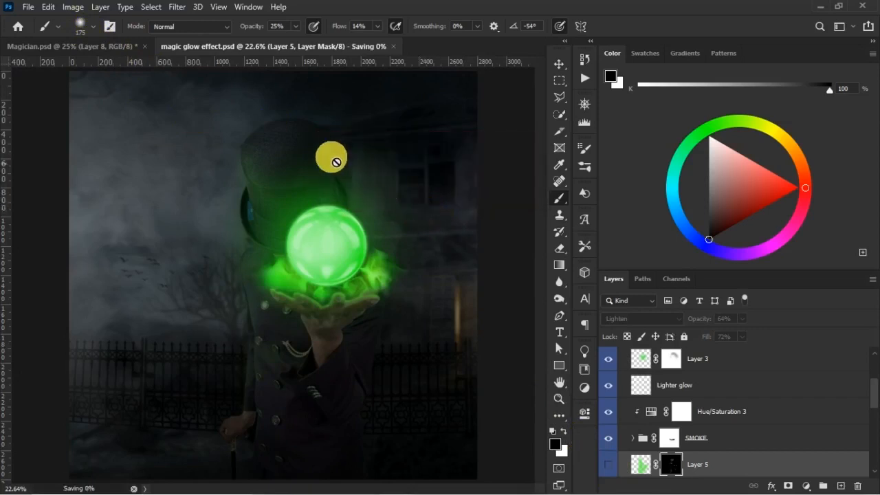
pyautogui.click(610, 462)
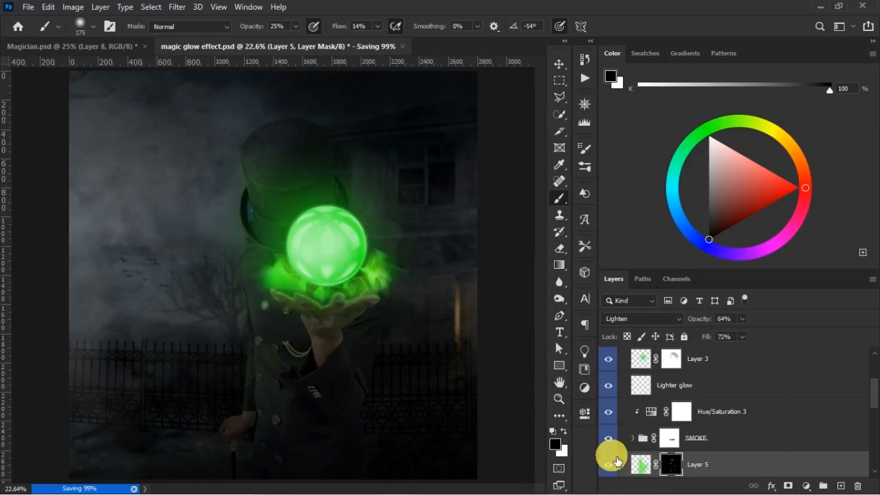
# - Compare the glow with the finished artwork in Magician.psd, then return to magic glow effect.psd and review the layers around Layer 5
pyautogui.click(76, 46)
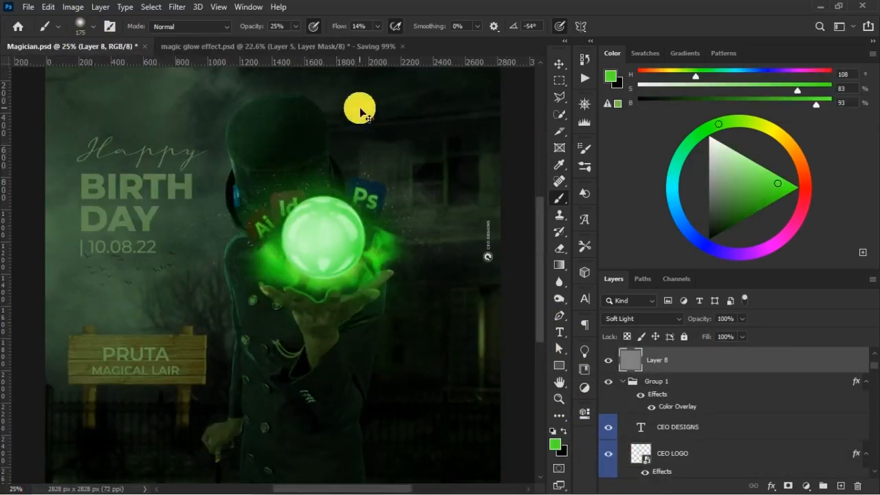
pyautogui.hotkey('ctrl', '-')
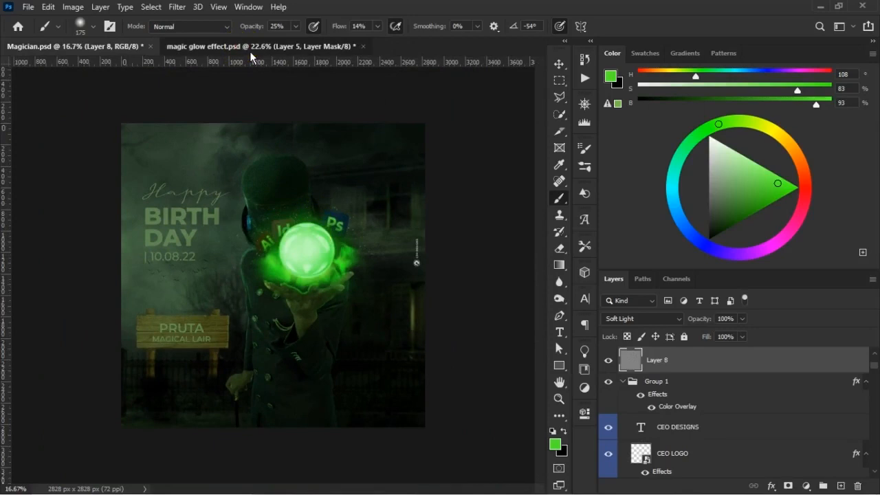
pyautogui.click(251, 50)
pyautogui.press('d')
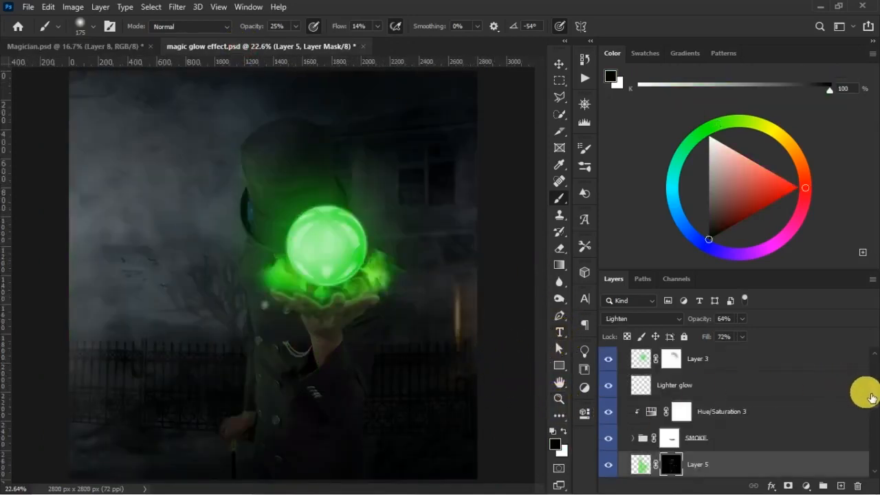
pyautogui.scroll(-2, 868, 397)
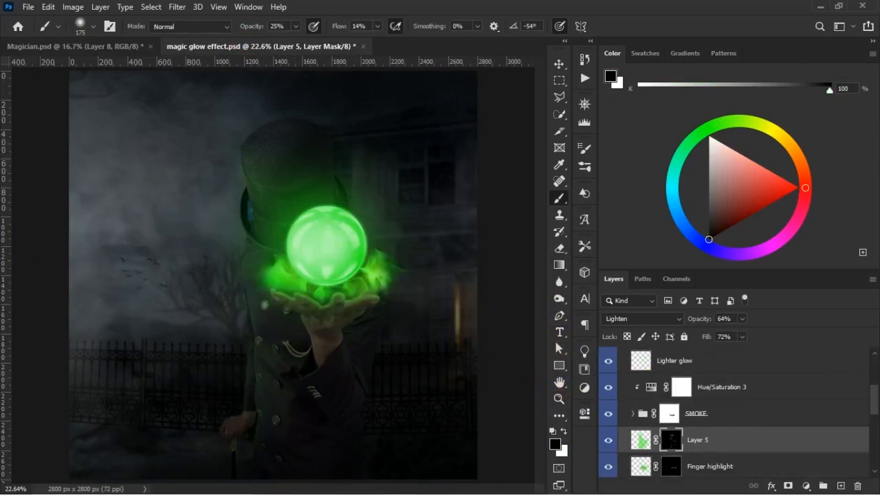
pyautogui.scroll(1, 858, 407)
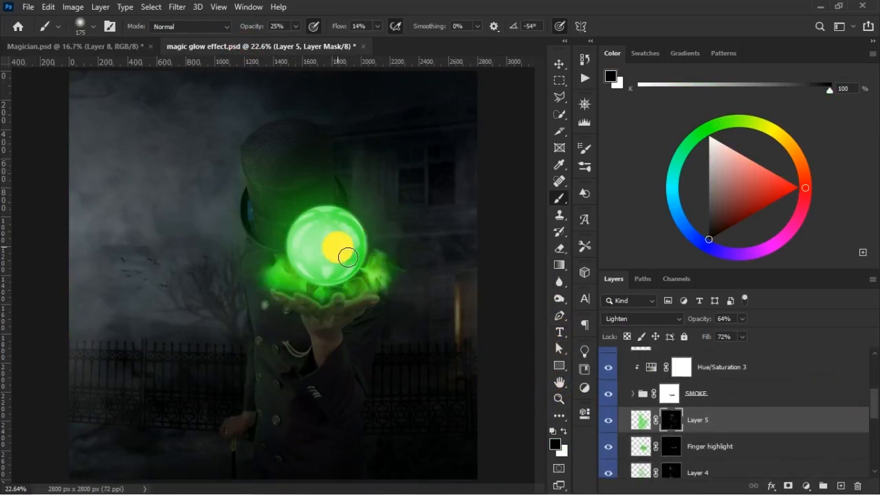
# - Target Layer 5's pixels instead of its mask and compare the image with the finished artwork in Magician.psd
pyautogui.click(626, 423)
pyautogui.click(618, 424)
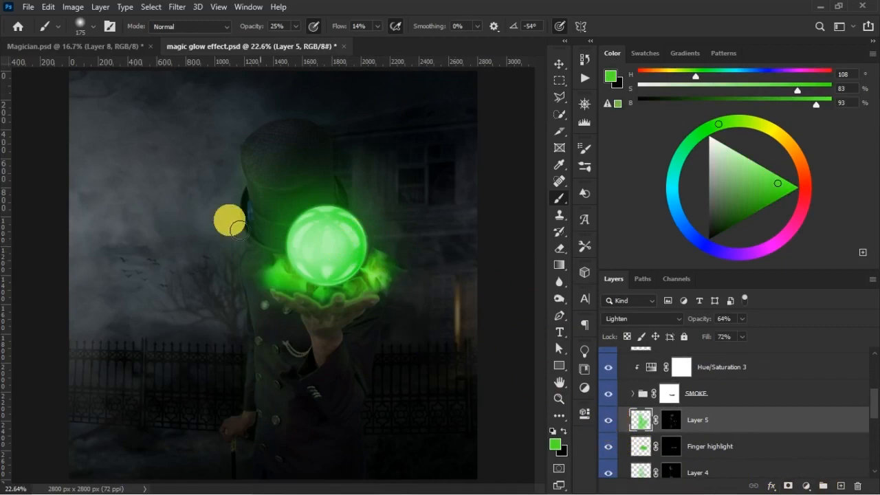
pyautogui.click(91, 49)
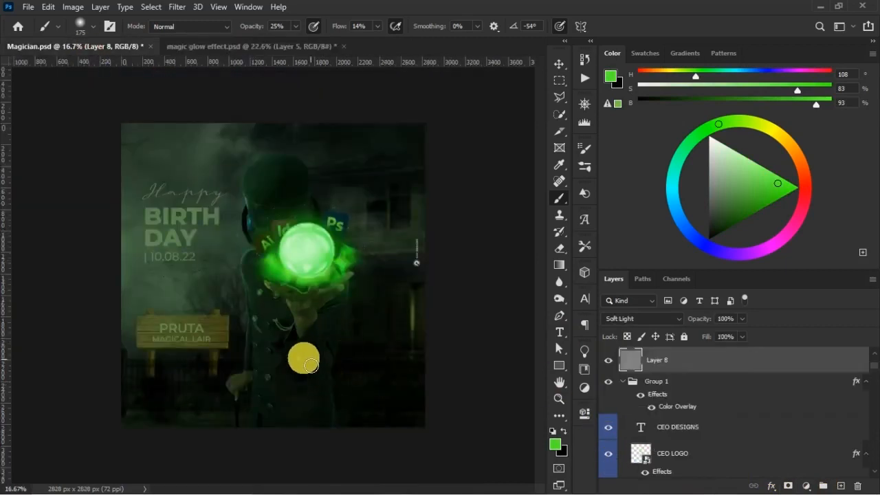
pyautogui.click(242, 47)
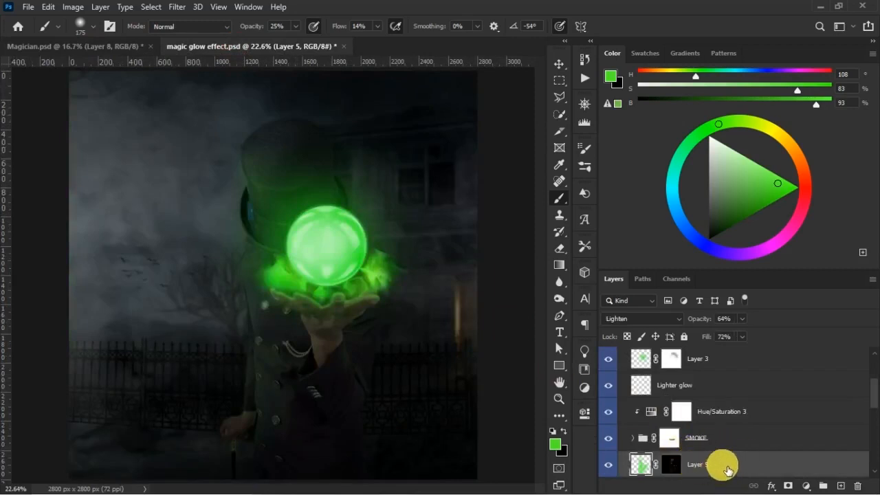
# - Enlarge the brush to size 1600 and try a faint green wash on a new layer above Layer 5
pyautogui.click(840, 486)
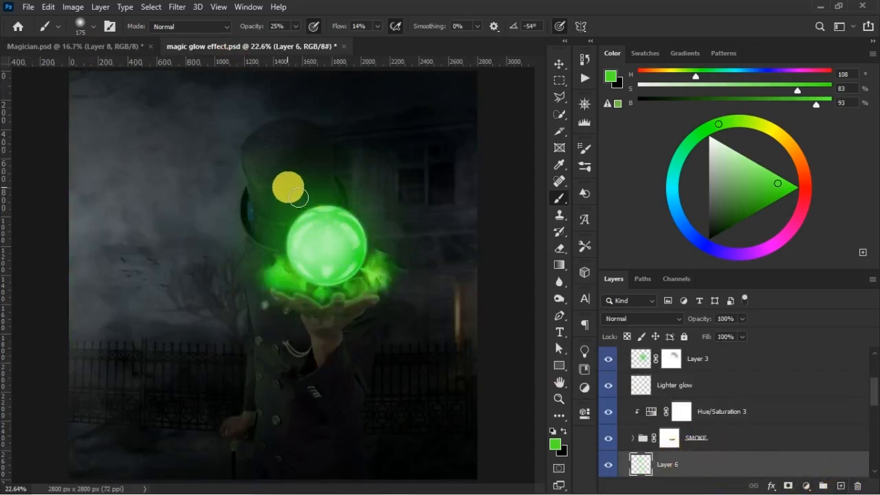
pyautogui.press(']')
pyautogui.press(']')
pyautogui.press(']')
pyautogui.press(']')
pyautogui.press(']')
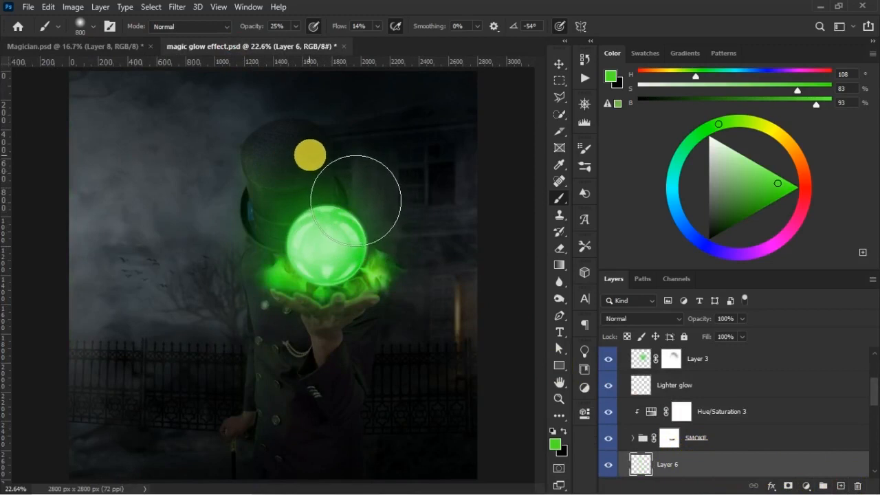
pyautogui.press(']')
pyautogui.press(']')
pyautogui.press(']')
pyautogui.press(']')
pyautogui.press(']')
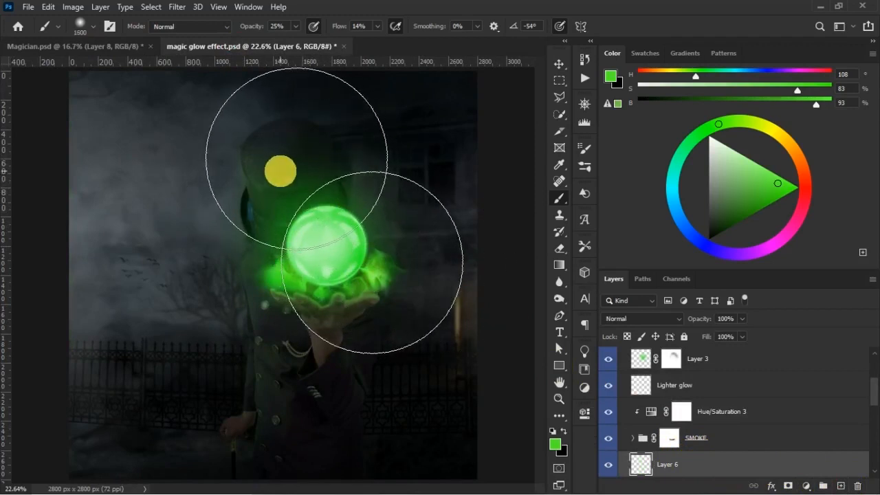
pyautogui.press('ctrl')
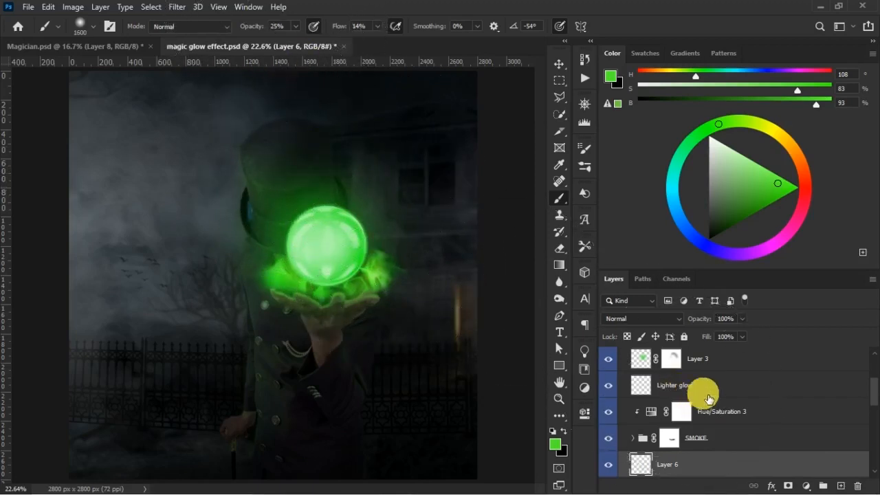
pyautogui.keyDown('ctrl'); pyautogui.click(345, 218); pyautogui.keyUp('ctrl')
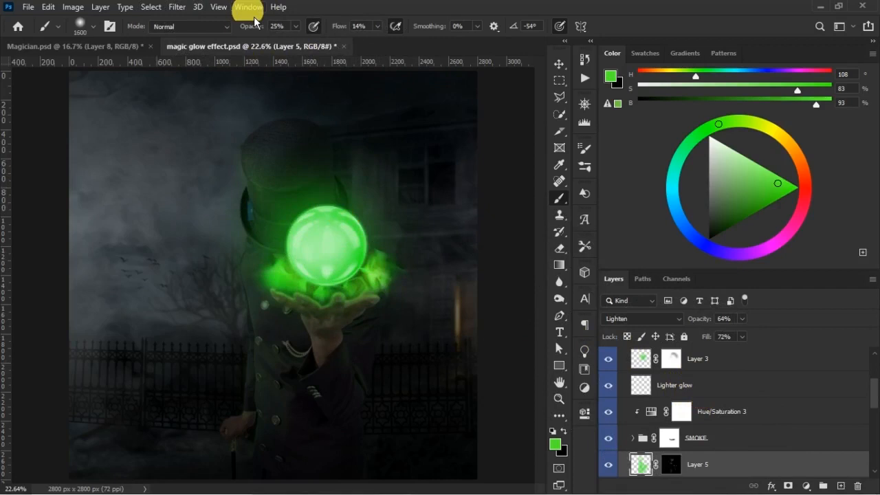
# - Paint broad green over the magician and house on a new layer above Layer 5, using 100% opacity and 67% flow
pyautogui.moveTo(256, 33); pyautogui.dragTo(274, 39)
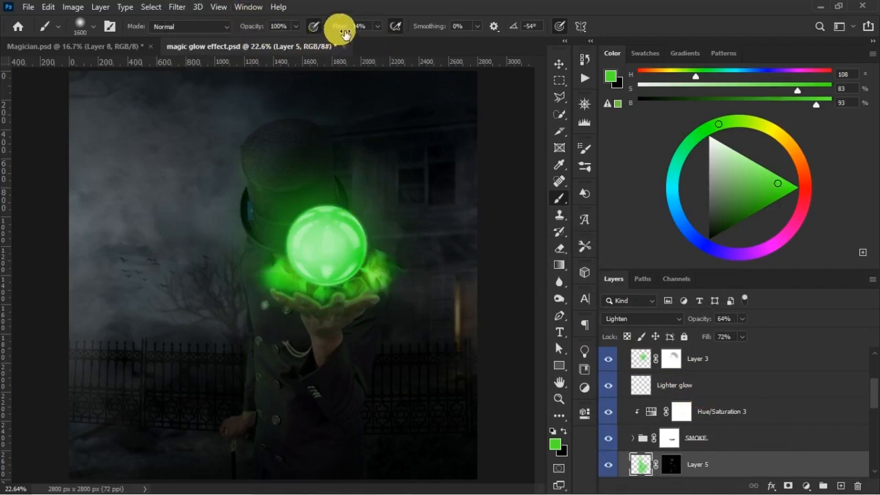
pyautogui.moveTo(346, 32); pyautogui.dragTo(352, 33)
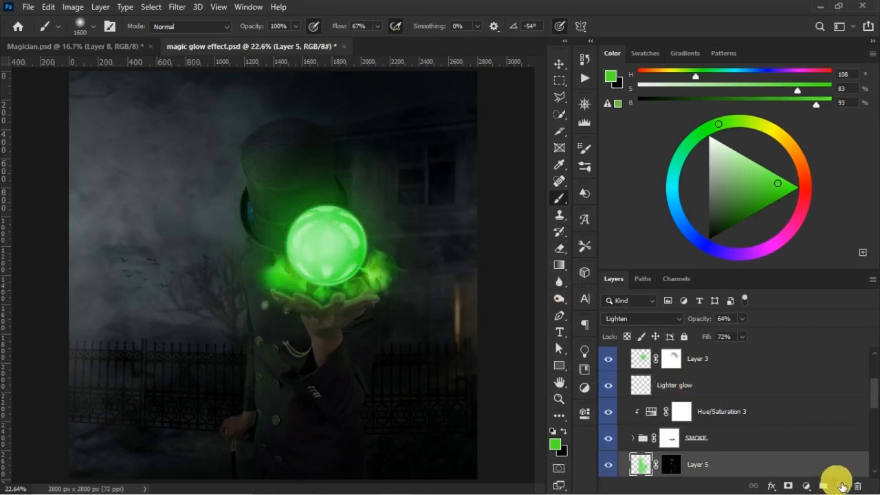
pyautogui.click(840, 486)
pyautogui.moveTo(281, 163); pyautogui.dragTo(272, 163)
pyautogui.moveTo(430, 156)
pyautogui.mouseDown()
pyautogui.moveTo(459, 154)
pyautogui.moveTo(395, 243)
pyautogui.moveTo(411, 287)
pyautogui.moveTo(399, 325)
pyautogui.moveTo(447, 380)
pyautogui.moveTo(451, 399)
pyautogui.moveTo(295, 375)
pyautogui.moveTo(247, 399)
pyautogui.moveTo(206, 436)
pyautogui.moveTo(231, 392)
pyautogui.moveTo(252, 257)
pyautogui.mouseUp()
pyautogui.click(244, 249)
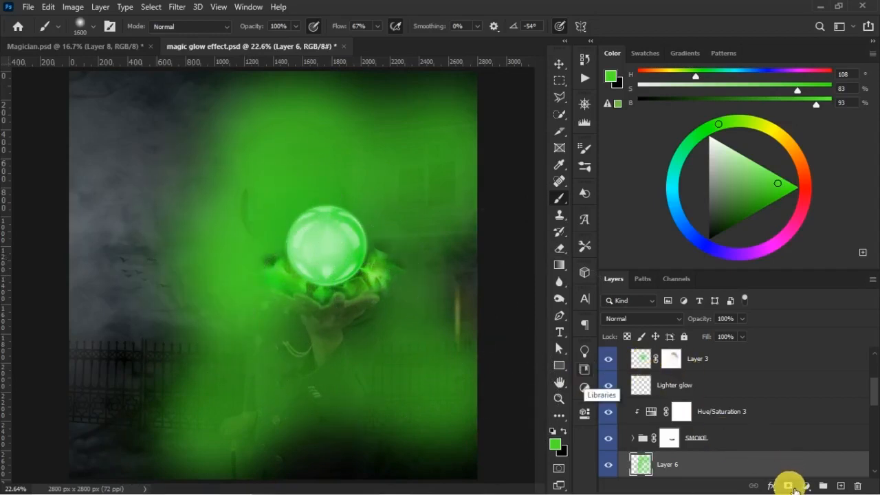
# - Hide Layer 6's green with a black mask and set the white brush to 41% opacity and 21% flow
pyautogui.click(788, 486)
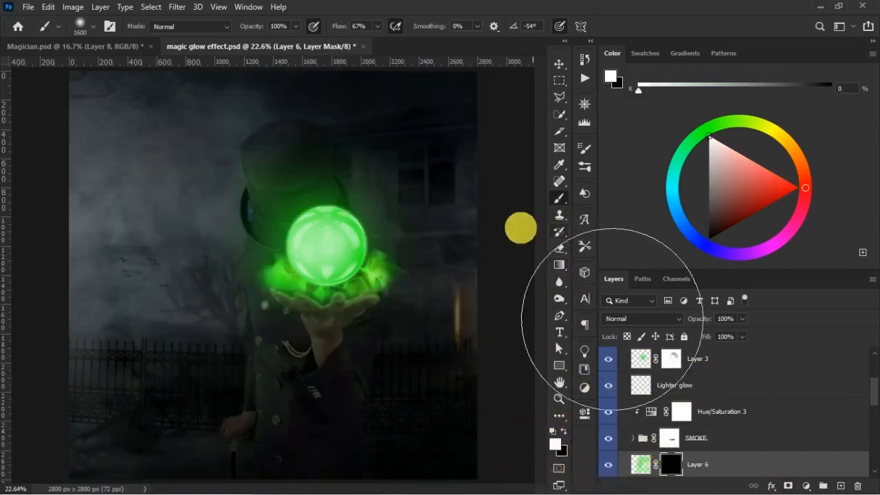
pyautogui.press('[')
pyautogui.press('[')
pyautogui.press('[')
pyautogui.press('[')
pyautogui.press('[')
pyautogui.press('[')
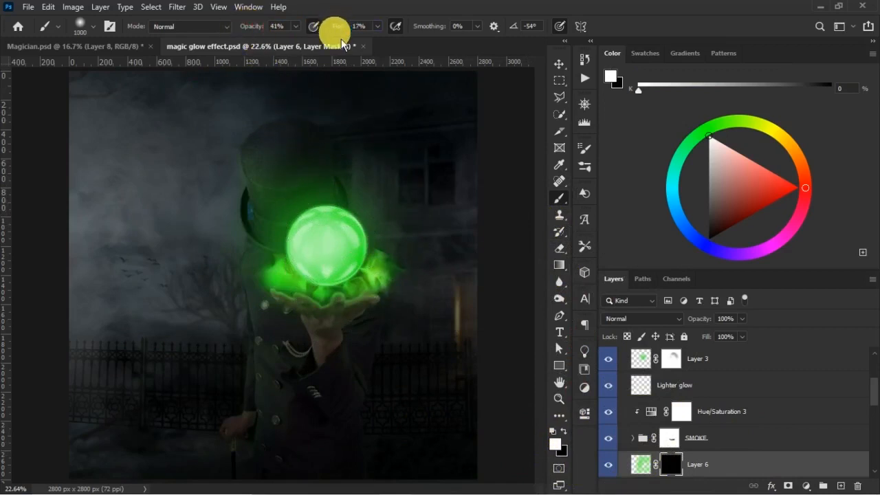
pyautogui.moveTo(342, 33); pyautogui.dragTo(359, 63)
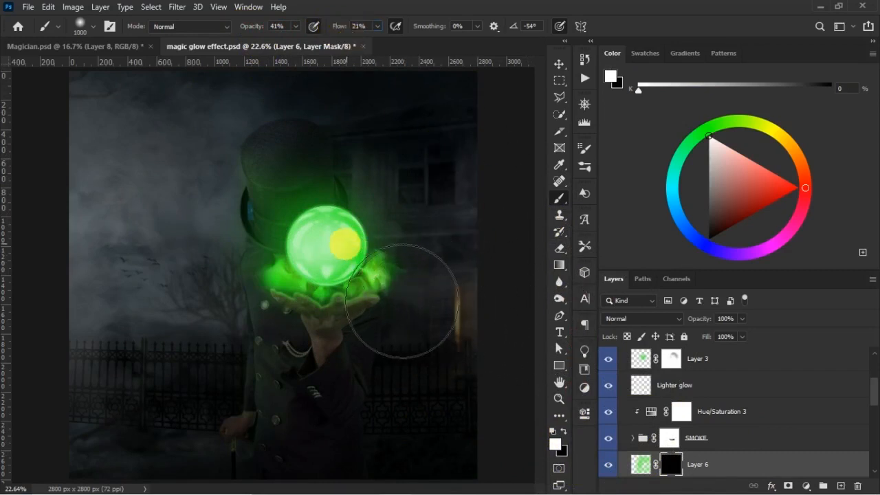
# - Reveal soft green light on the wrist, sleeve, coat and house wall by painting white on Layer 6's mask, starting around brush size 250
pyautogui.press('[')
pyautogui.press('[')
pyautogui.press('[')
pyautogui.press('[')
pyautogui.press('[')
pyautogui.press('[')
pyautogui.press('[')
pyautogui.press('[')
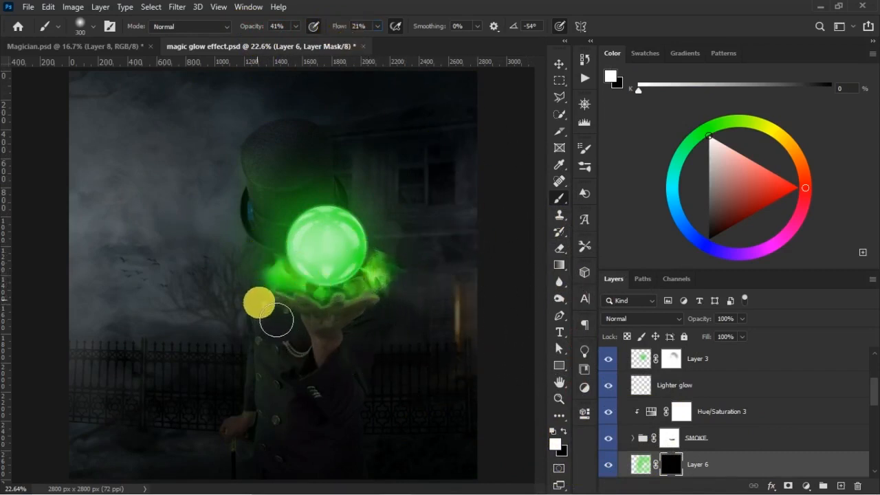
pyautogui.moveTo(324, 388)
pyautogui.mouseDown()
pyautogui.moveTo(397, 369)
pyautogui.moveTo(339, 357)
pyautogui.moveTo(362, 374)
pyautogui.moveTo(318, 326)
pyautogui.mouseUp()
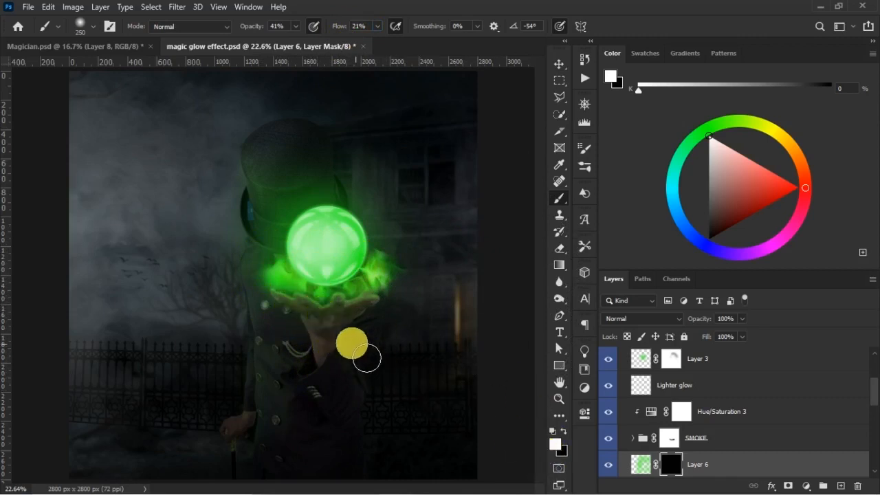
pyautogui.moveTo(347, 345)
pyautogui.mouseDown()
pyautogui.moveTo(353, 380)
pyautogui.moveTo(340, 355)
pyautogui.moveTo(356, 412)
pyautogui.moveTo(358, 398)
pyautogui.moveTo(365, 410)
pyautogui.moveTo(393, 418)
pyautogui.moveTo(400, 340)
pyautogui.moveTo(362, 422)
pyautogui.moveTo(310, 378)
pyautogui.moveTo(301, 333)
pyautogui.moveTo(320, 396)
pyautogui.moveTo(277, 298)
pyautogui.moveTo(283, 426)
pyautogui.moveTo(328, 349)
pyautogui.moveTo(346, 389)
pyautogui.moveTo(401, 336)
pyautogui.moveTo(422, 348)
pyautogui.moveTo(444, 208)
pyautogui.moveTo(406, 181)
pyautogui.moveTo(415, 209)
pyautogui.moveTo(399, 192)
pyautogui.moveTo(385, 202)
pyautogui.moveTo(409, 208)
pyautogui.moveTo(449, 181)
pyautogui.moveTo(391, 185)
pyautogui.moveTo(482, 191)
pyautogui.moveTo(448, 231)
pyautogui.moveTo(515, 200)
pyautogui.moveTo(506, 229)
pyautogui.moveTo(513, 205)
pyautogui.moveTo(440, 246)
pyautogui.moveTo(419, 209)
pyautogui.moveTo(401, 220)
pyautogui.moveTo(390, 203)
pyautogui.moveTo(414, 293)
pyautogui.moveTo(439, 288)
pyautogui.moveTo(444, 219)
pyautogui.moveTo(451, 290)
pyautogui.moveTo(325, 324)
pyautogui.moveTo(286, 320)
pyautogui.moveTo(267, 348)
pyautogui.moveTo(268, 338)
pyautogui.moveTo(275, 344)
pyautogui.moveTo(259, 287)
pyautogui.moveTo(281, 403)
pyautogui.moveTo(271, 362)
pyautogui.moveTo(253, 438)
pyautogui.moveTo(309, 424)
pyautogui.moveTo(284, 397)
pyautogui.moveTo(292, 436)
pyautogui.moveTo(325, 389)
pyautogui.moveTo(394, 351)
pyautogui.moveTo(403, 318)
pyautogui.moveTo(460, 241)
pyautogui.moveTo(420, 342)
pyautogui.moveTo(440, 295)
pyautogui.moveTo(358, 190)
pyautogui.moveTo(400, 159)
pyautogui.moveTo(368, 152)
pyautogui.moveTo(473, 186)
pyautogui.mouseUp()
pyautogui.press(']')
pyautogui.press(']')
pyautogui.press(']')
pyautogui.press('[')
pyautogui.press('[')
pyautogui.press('[')
pyautogui.press('[')
pyautogui.press('[')
pyautogui.press(']')
pyautogui.press(']')
pyautogui.press(']')
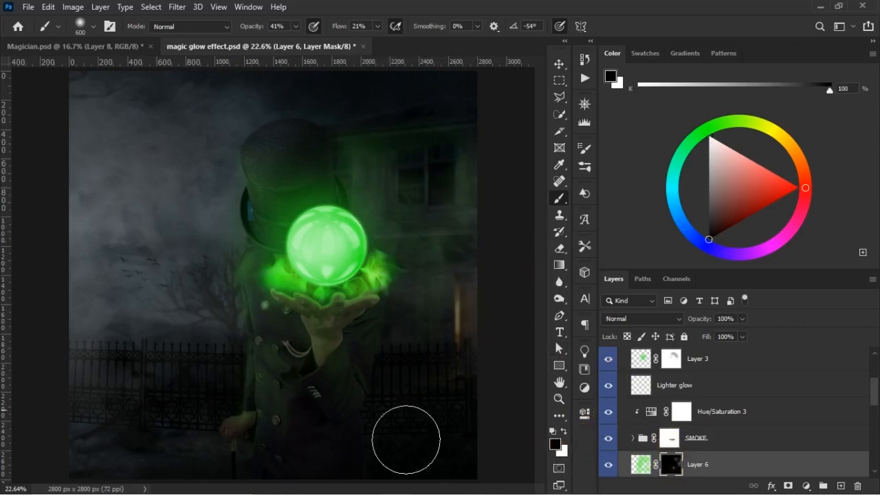
# - Soften the green on the coat on Layer 6's mask with black, set the brush to size 250, 27% opacity and 19% flow, and compare the layer's visibility
pyautogui.moveTo(272, 336); pyautogui.dragTo(255, 316)
pyautogui.press('[')
pyautogui.press('[')
pyautogui.press('[')
pyautogui.press('1')
pyautogui.press('5')
pyautogui.moveTo(338, 29); pyautogui.dragTo(343, 29)
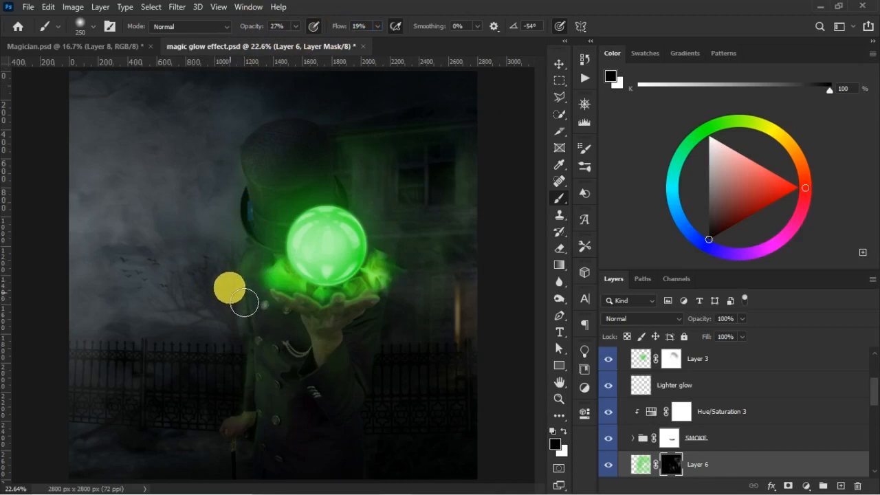
pyautogui.click(609, 466)
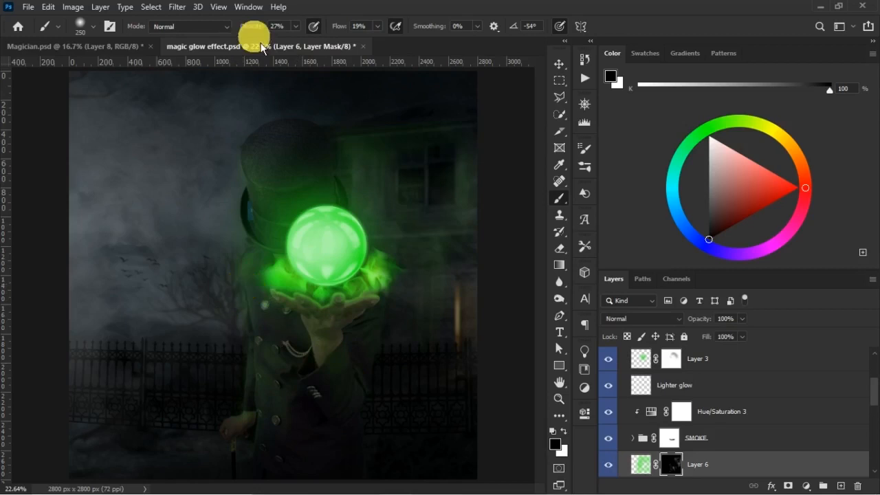
# - Subdue the green around the shoulder, coat and house on Layer 6's mask with a black brush at 38% opacity and 25% flow, enlarging it to 900
pyautogui.moveTo(338, 26); pyautogui.dragTo(347, 26)
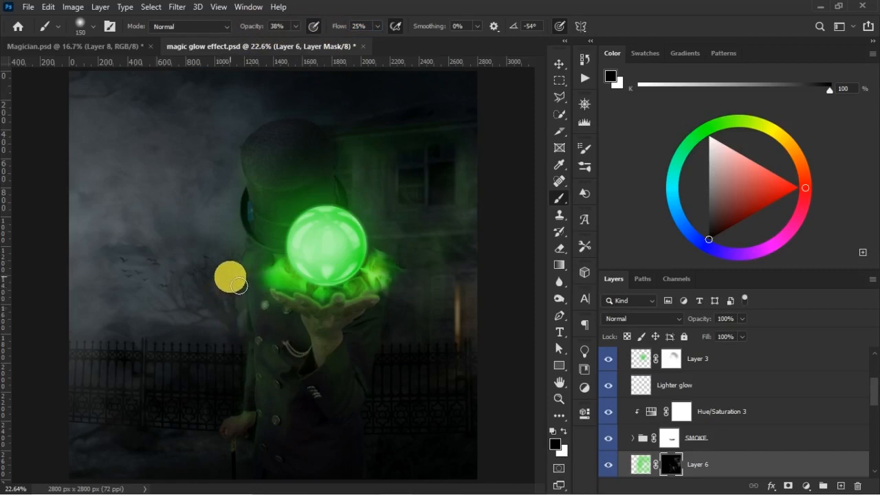
pyautogui.press(']')
pyautogui.press(']')
pyautogui.press(']')
pyautogui.press(']')
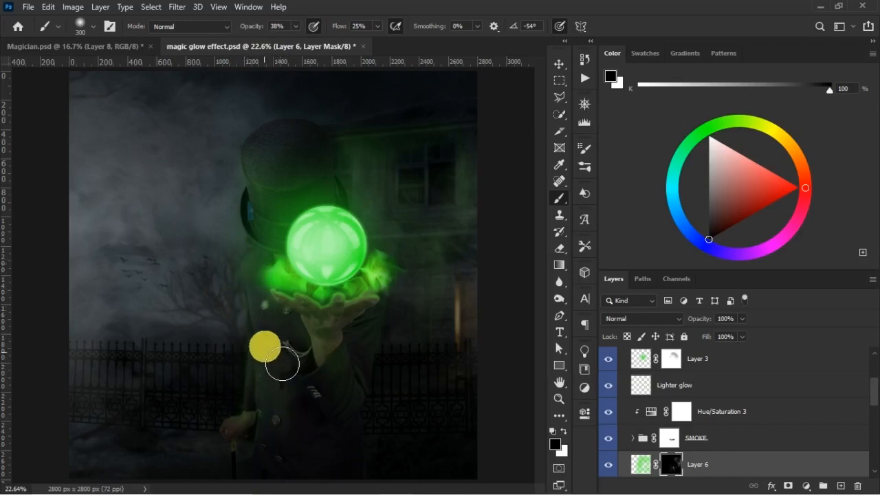
pyautogui.press(']')
pyautogui.press(']')
pyautogui.press(']')
pyautogui.press(']')
pyautogui.press(']')
pyautogui.press(']')
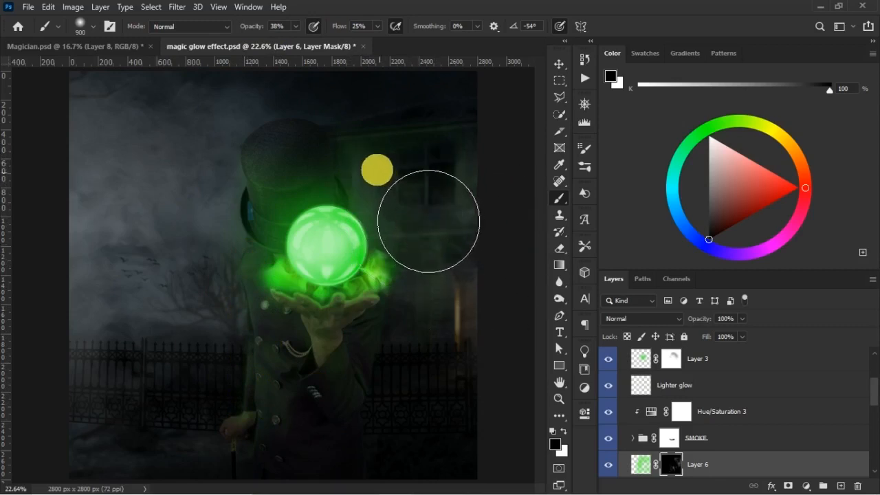
# - Compare the image with Layer 6 hidden and shown
pyautogui.click(614, 467)
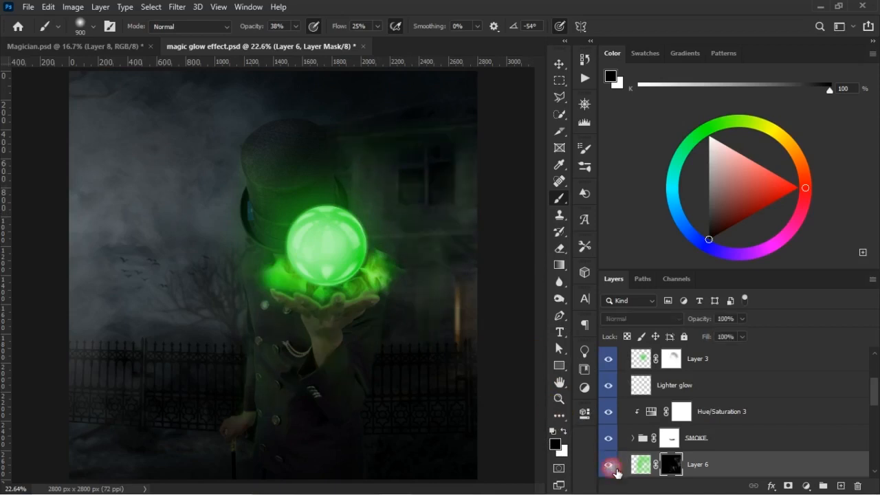
pyautogui.click(612, 472)
pyautogui.click(611, 472)
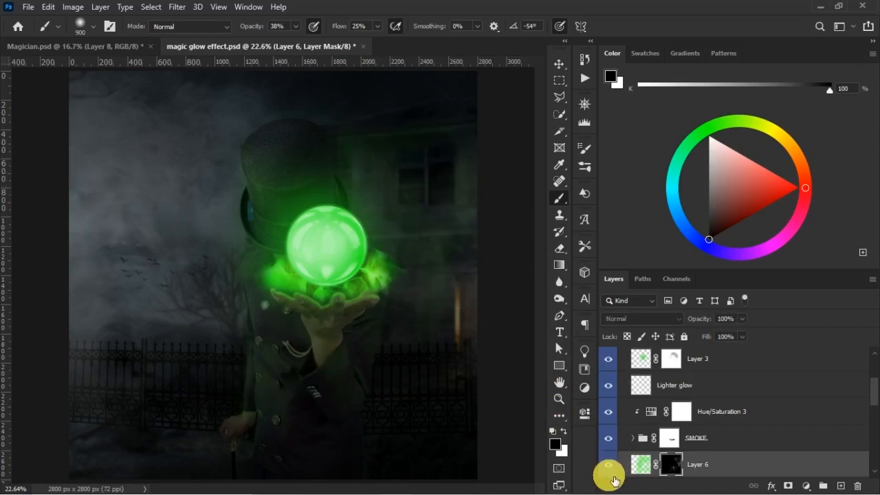
# - Fade the green spill on the lower coat and background on Layer 6's mask with a black brush, reducing it to size 400
pyautogui.press('[')
pyautogui.press('[')
pyautogui.press('[')
pyautogui.press('[')
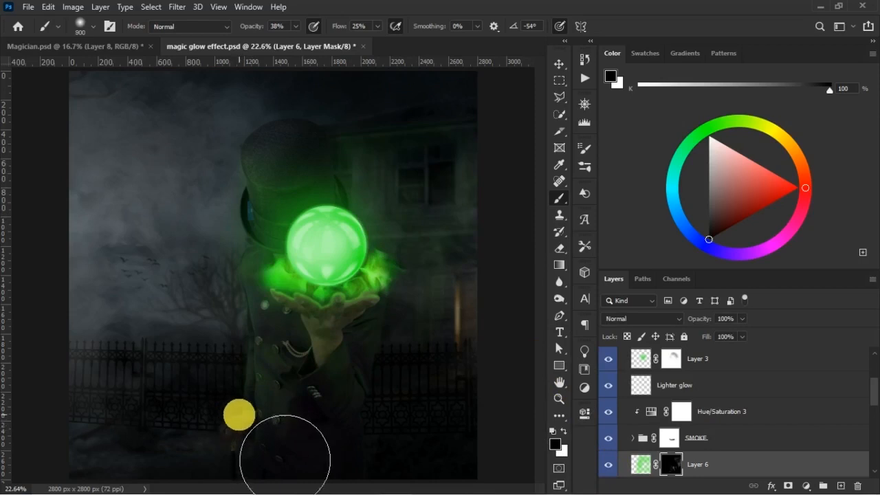
pyautogui.moveTo(258, 454)
pyautogui.mouseDown()
pyautogui.moveTo(272, 411)
pyautogui.moveTo(285, 423)
pyautogui.moveTo(252, 365)
pyautogui.moveTo(261, 347)
pyautogui.mouseUp()
pyautogui.moveTo(456, 283)
pyautogui.mouseDown()
pyautogui.moveTo(313, 323)
pyautogui.moveTo(271, 348)
pyautogui.moveTo(260, 403)
pyautogui.moveTo(270, 390)
pyautogui.moveTo(264, 335)
pyautogui.moveTo(287, 415)
pyautogui.moveTo(312, 441)
pyautogui.mouseUp()
pyautogui.scroll(-2, 290, 420)
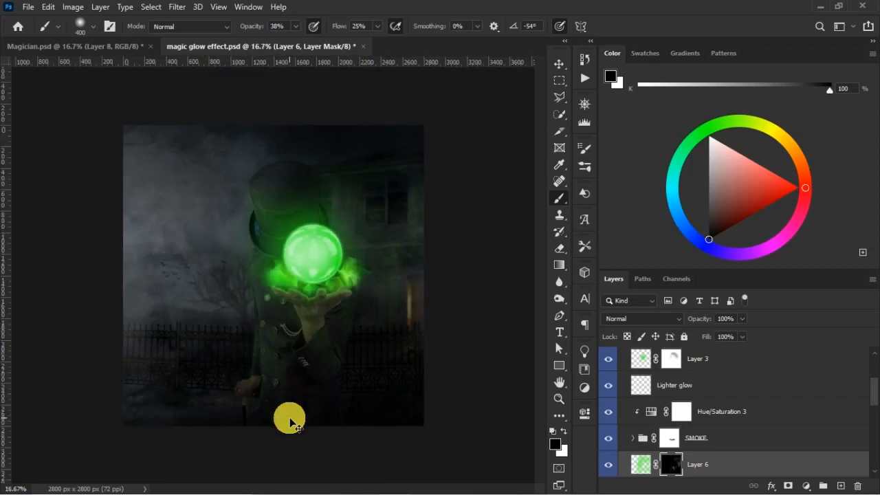
pyautogui.scroll(1, 289, 421)
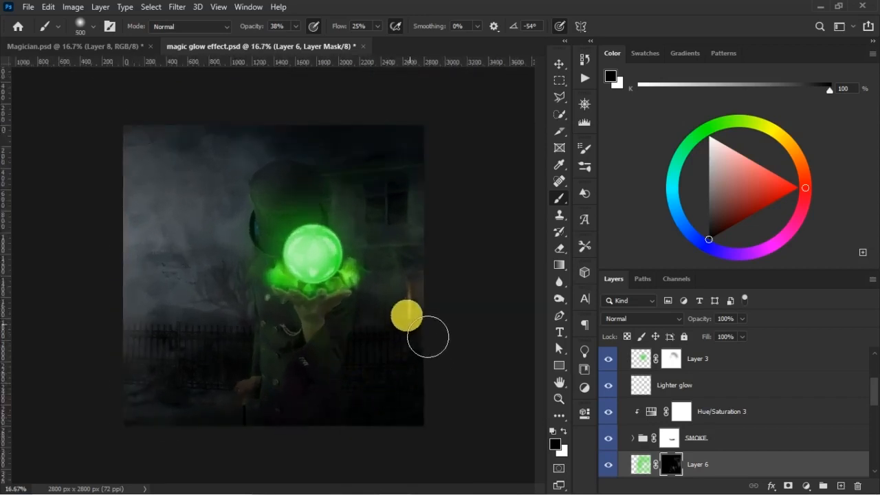
# - Blend the remaining green across the coat and sleeve on Layer 6's mask with black at brush sizes 400 to 500
pyautogui.press(']')
pyautogui.press(']')
pyautogui.press(']')
pyautogui.press(']')
pyautogui.moveTo(305, 231)
pyautogui.mouseDown()
pyautogui.moveTo(347, 240)
pyautogui.moveTo(390, 223)
pyautogui.moveTo(396, 353)
pyautogui.moveTo(344, 374)
pyautogui.mouseUp()
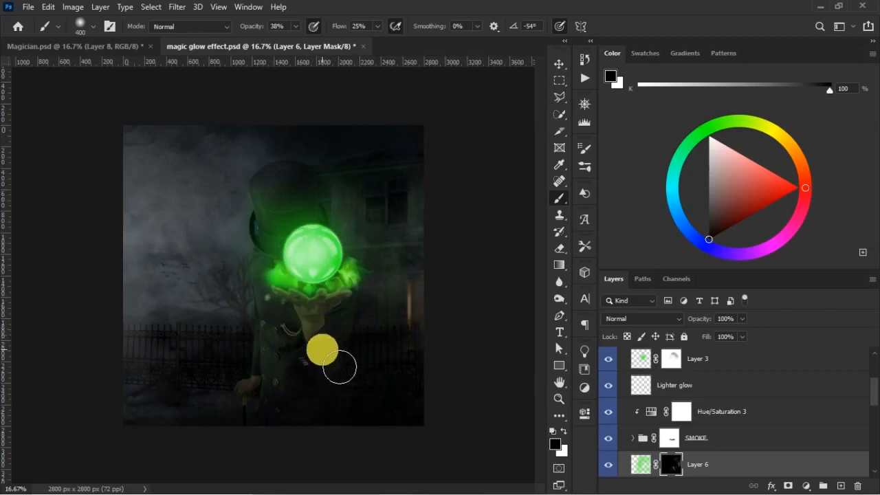
pyautogui.moveTo(345, 364)
pyautogui.mouseDown()
pyautogui.moveTo(345, 351)
pyautogui.moveTo(406, 442)
pyautogui.moveTo(552, 432)
pyautogui.moveTo(515, 437)
pyautogui.mouseUp()
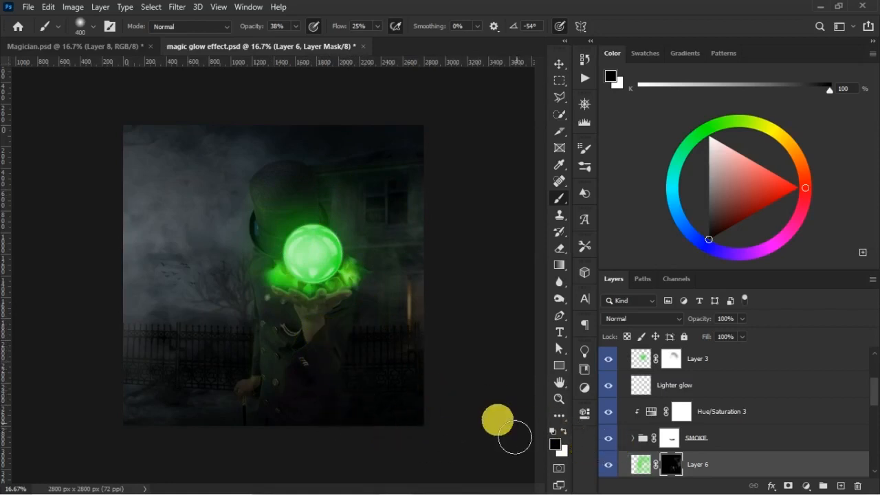
# - Bring out green light along the wrist and sleeve edges on Layer 6's mask with a white size 50 brush at 69% opacity and 25% flow
pyautogui.press('z')
pyautogui.moveTo(389, 383); pyautogui.dragTo(444, 465)
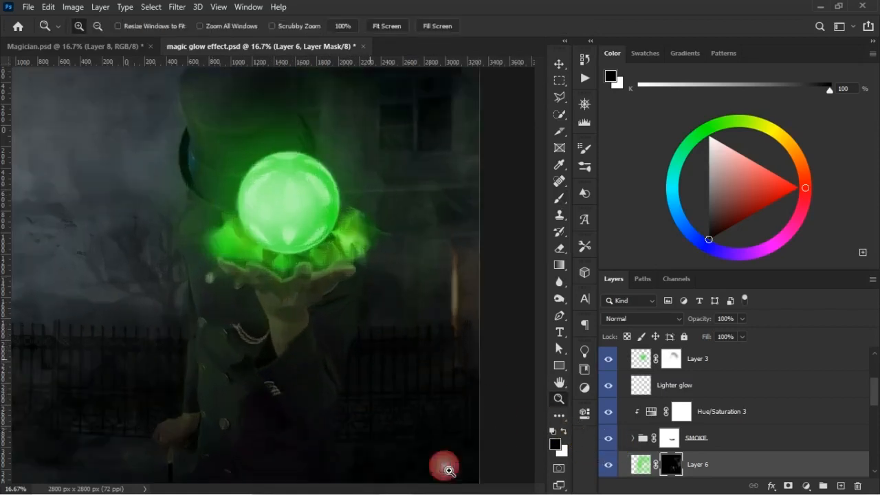
pyautogui.moveTo(338, 348); pyautogui.dragTo(440, 473)
pyautogui.press('b')
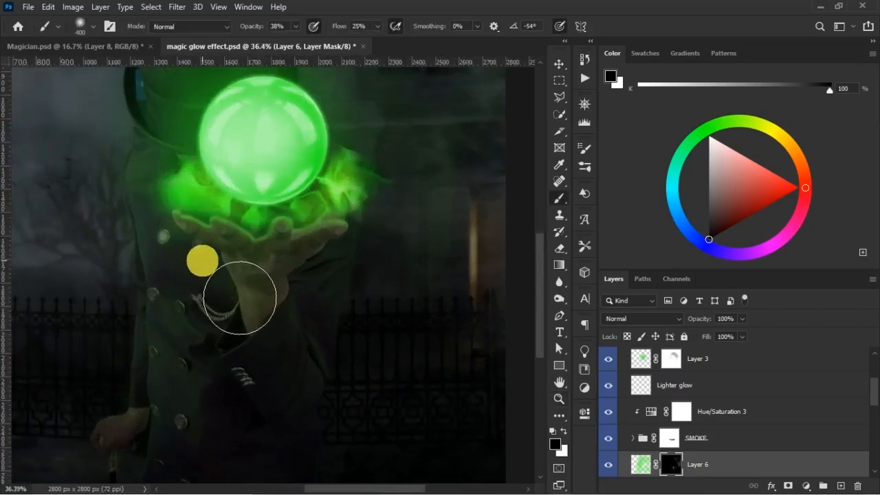
pyautogui.press('[')
pyautogui.press('[')
pyautogui.press('[')
pyautogui.press('[')
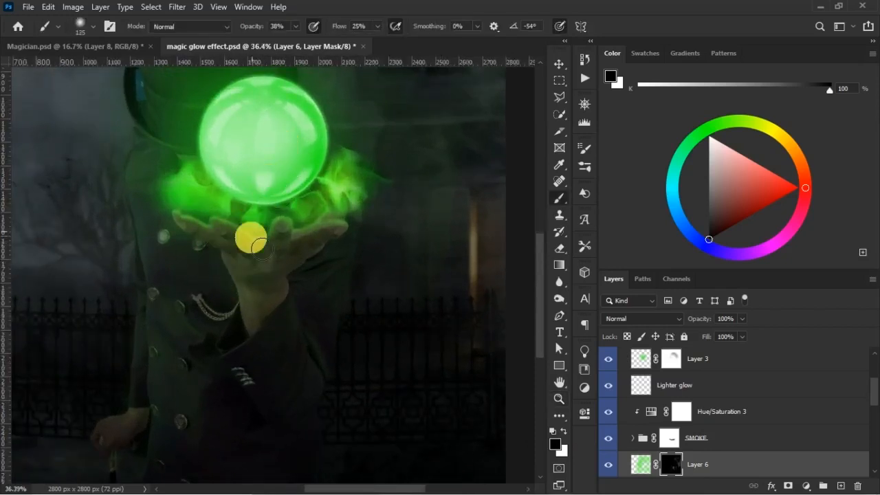
pyautogui.click(564, 431)
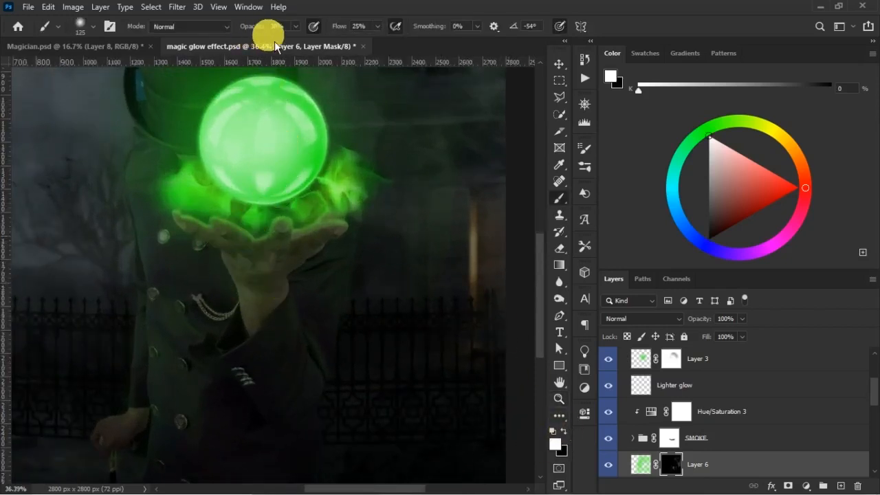
pyautogui.moveTo(262, 32); pyautogui.dragTo(349, 32)
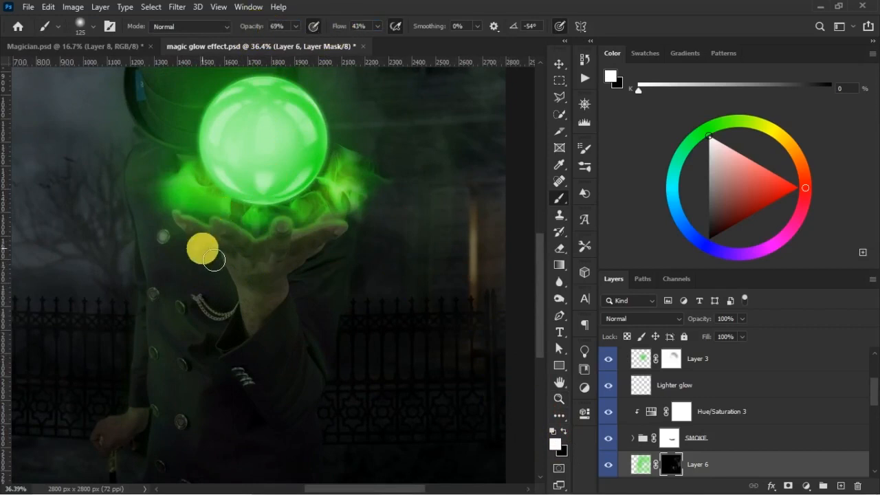
pyautogui.moveTo(346, 30); pyautogui.dragTo(252, 88)
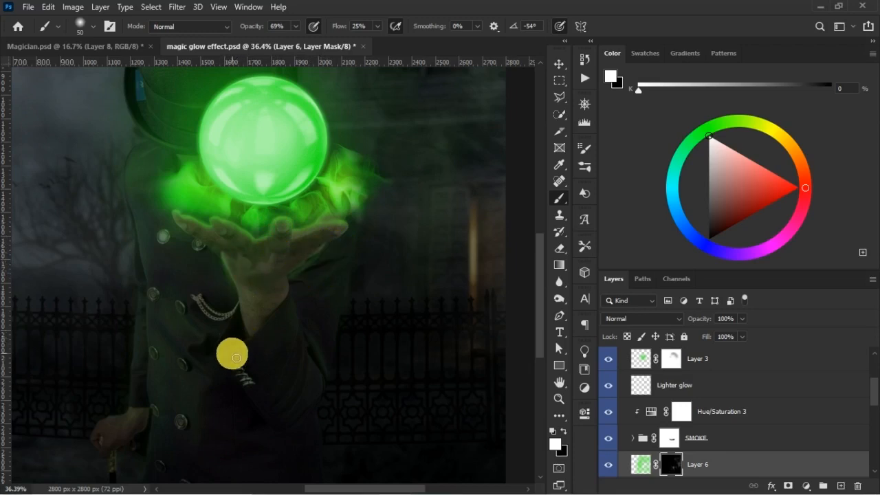
# - Soften the green light on the hand and wrist on Layer 6's mask with a black size 125 brush at 45% opacity
pyautogui.press('z')
pyautogui.press('x')
pyautogui.press('b')
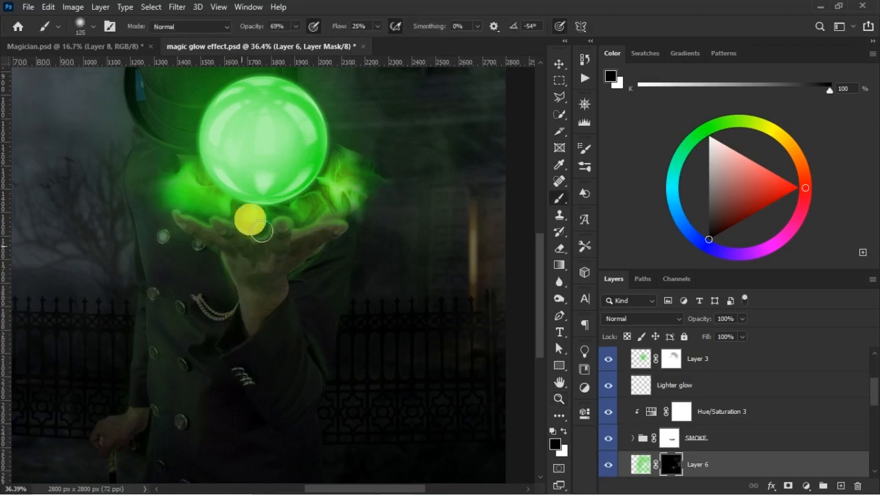
pyautogui.moveTo(263, 27); pyautogui.dragTo(254, 27)
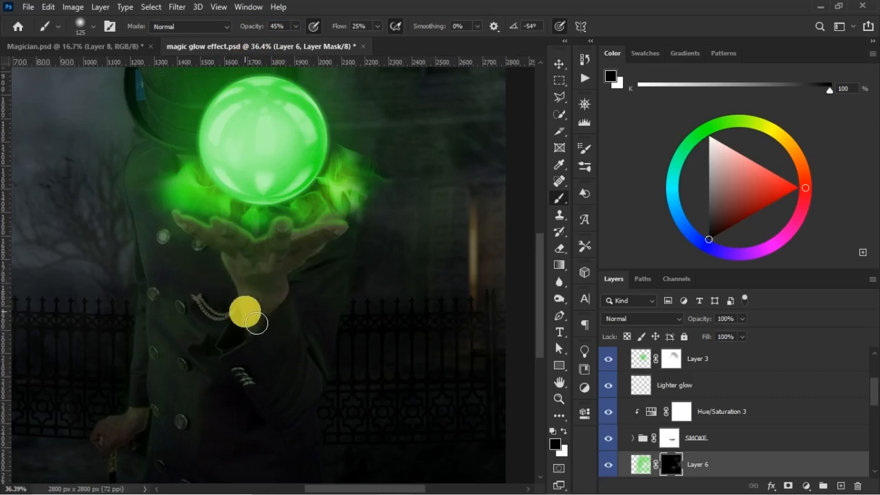
pyautogui.scroll(-3, 343, 333)
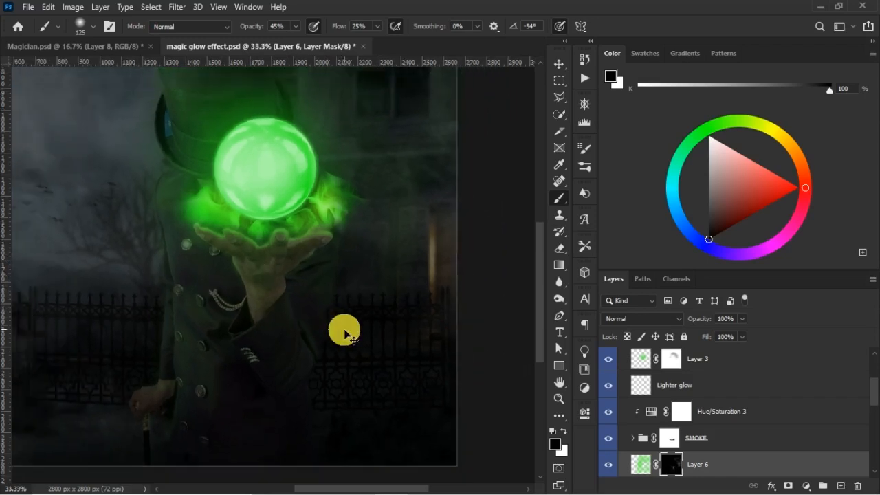
pyautogui.scroll(-3, 344, 334)
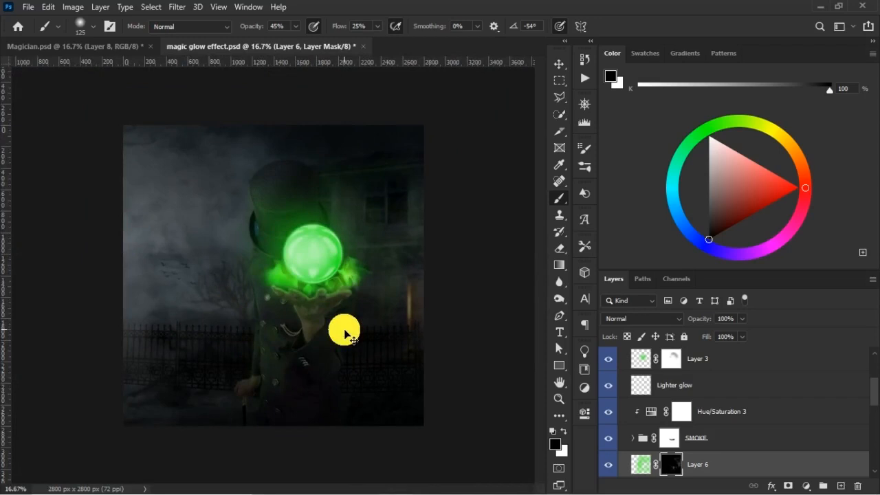
pyautogui.scroll(2, 351, 339)
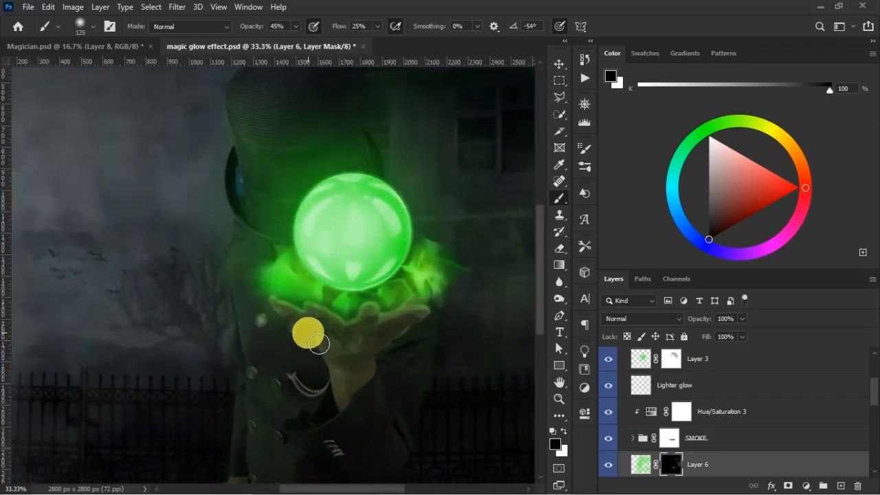
pyautogui.scroll(-2, 318, 326)
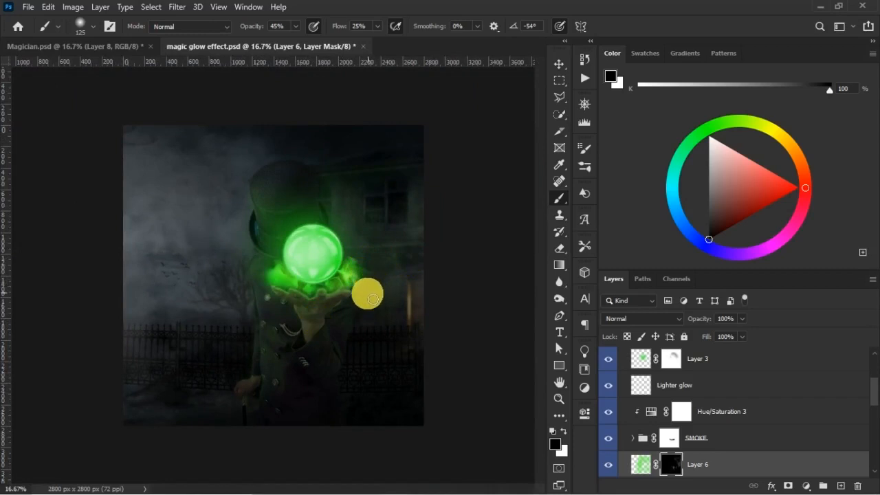
# - Scale the SMOKE group down to about 96.65% around the crystal ball
pyautogui.press('v')
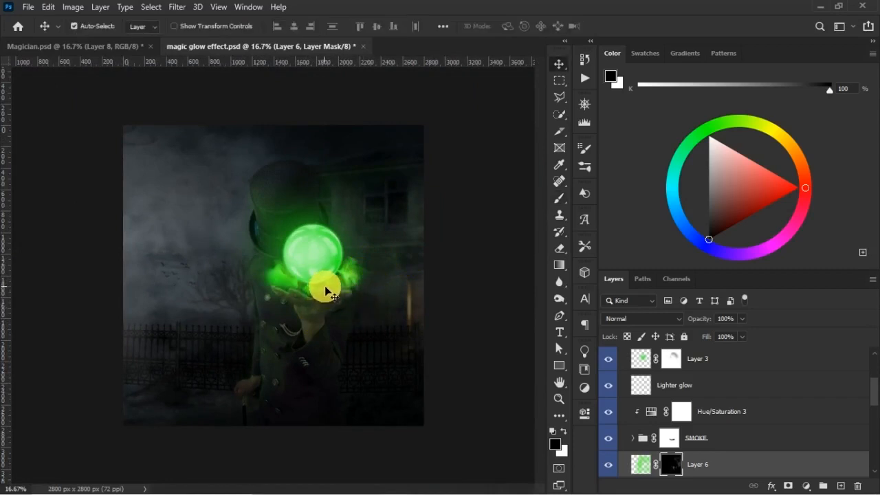
pyautogui.click(328, 292)
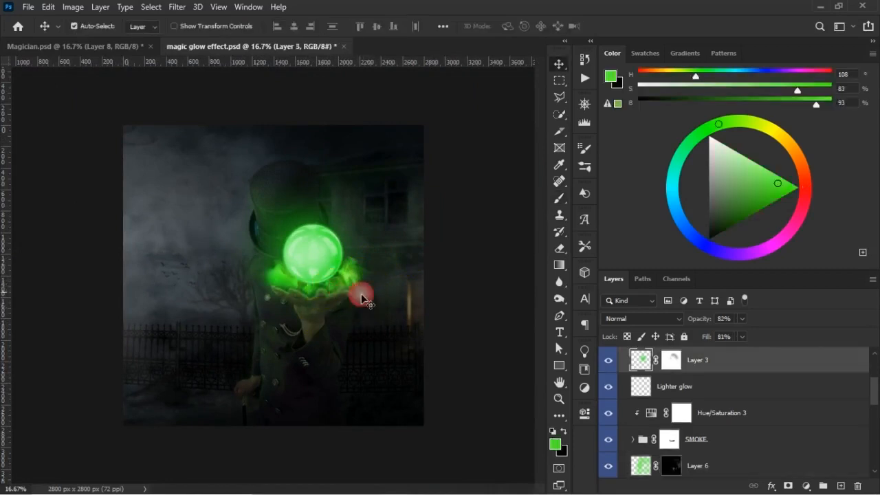
pyautogui.click(720, 442)
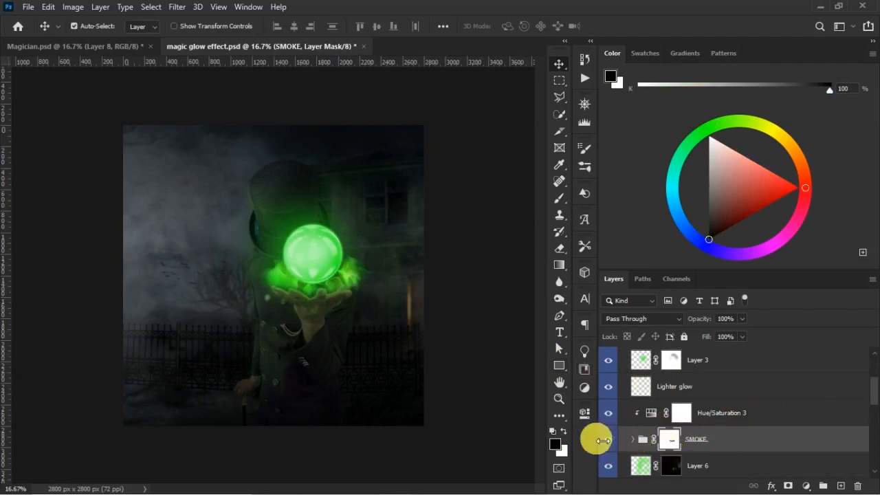
pyautogui.hotkey('ctrl', 't')
pyautogui.moveTo(401, 331); pyautogui.dragTo(400, 325)
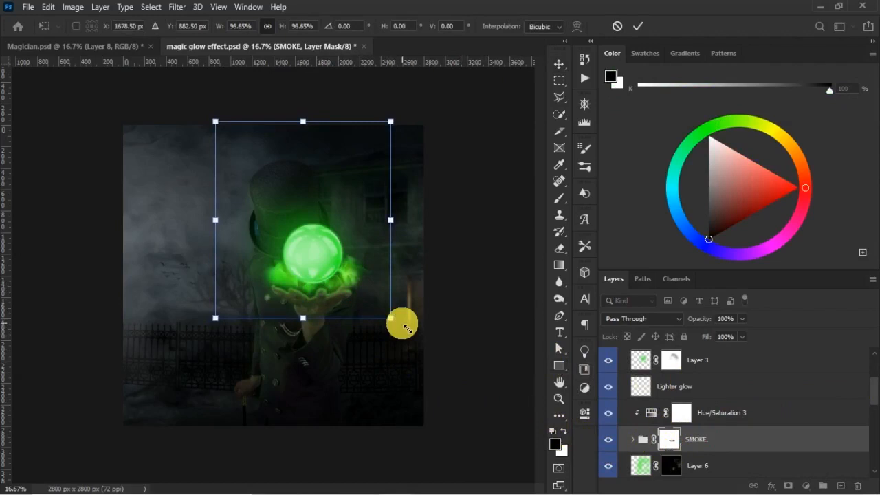
pyautogui.press('Return')
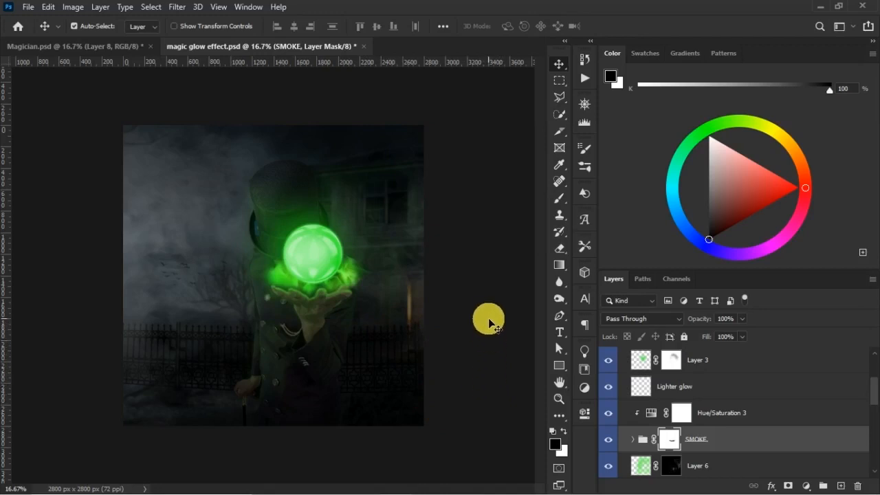
# - Nudge the SMOKE group slightly downward so the smoke sits closer to the palm
pyautogui.hotkey('ctrl', '+')
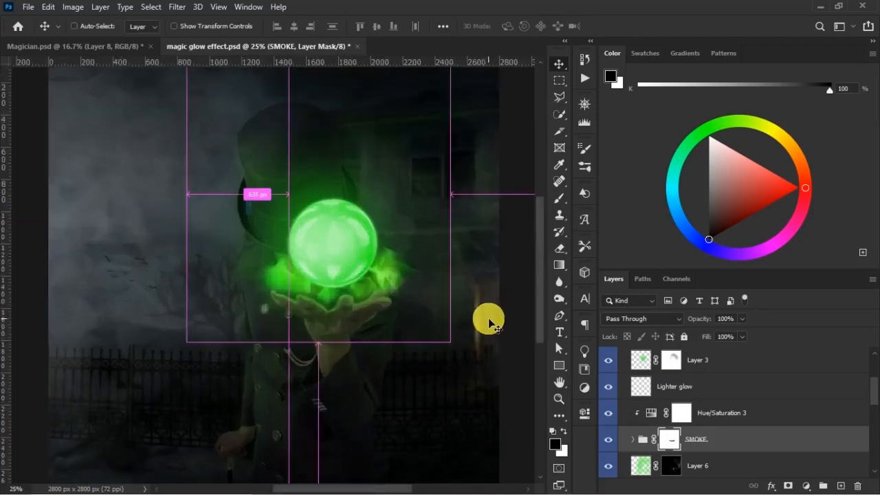
pyautogui.click(345, 358)
pyautogui.press('b')
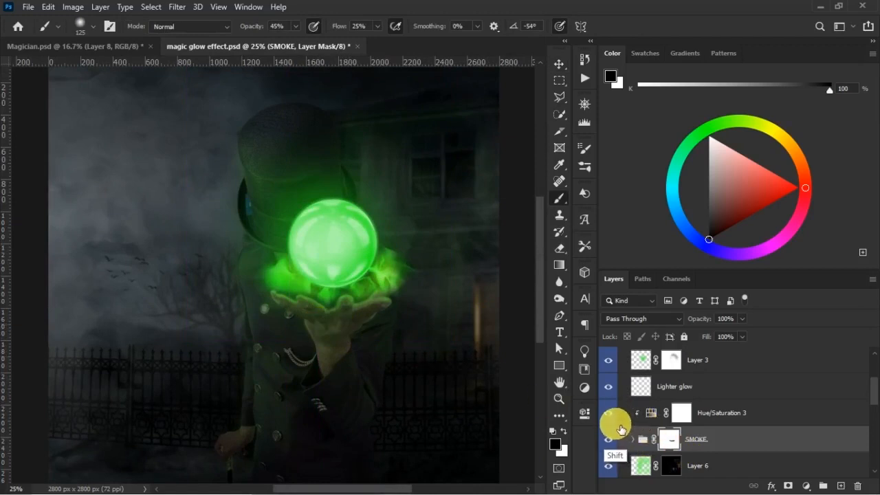
pyautogui.press('v')
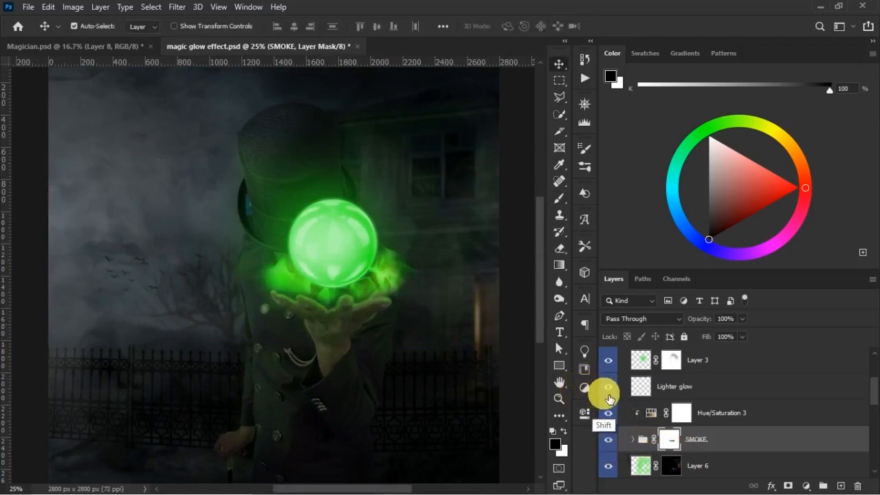
pyautogui.keyDown('shift'); pyautogui.click(614, 398); pyautogui.keyUp('shift')
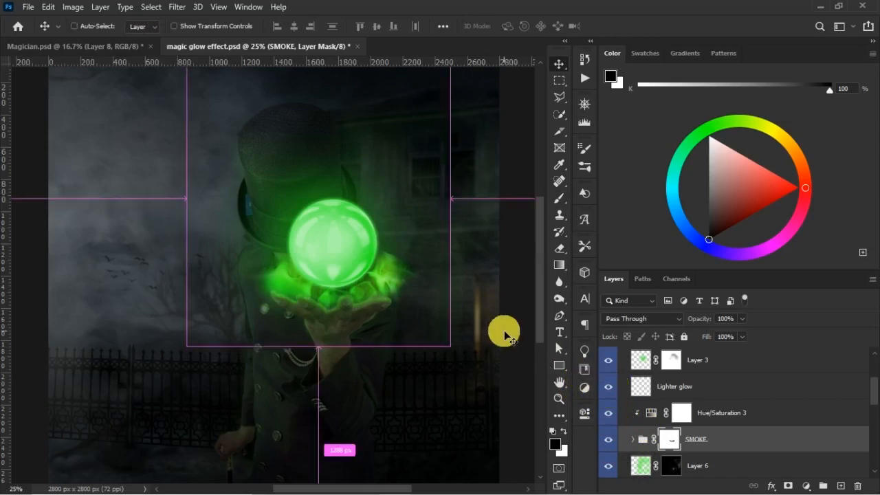
pyautogui.hotkey('ctrl', '-')
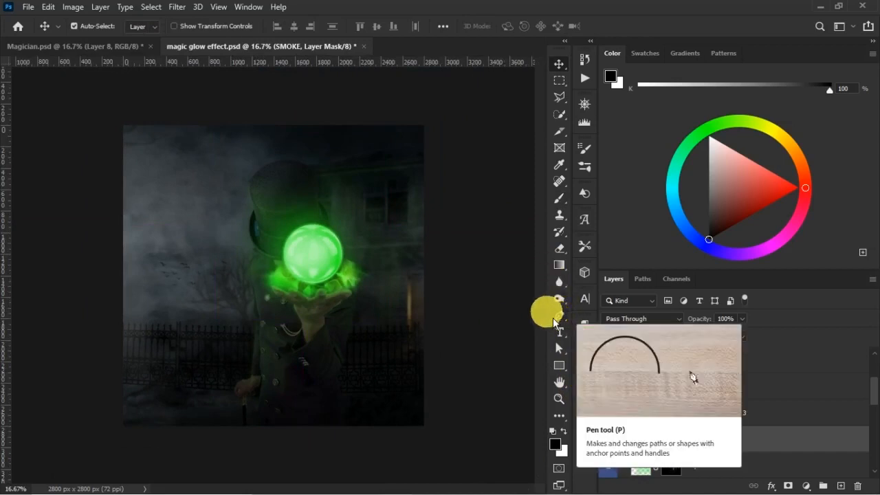
# - Check Magician.psd, and fade the smoke over the fingers on the SMOKE group's mask with black at 45% opacity, 25% flow, up to size 250
pyautogui.click(97, 46)
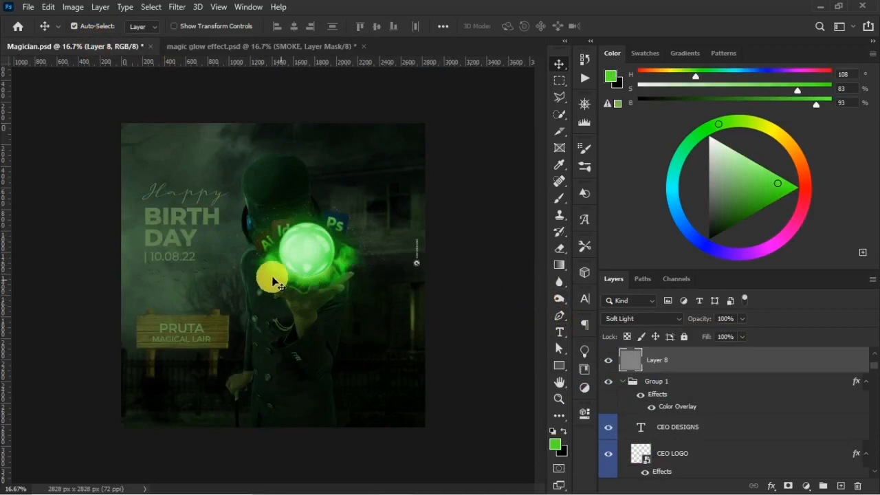
pyautogui.click(245, 46)
pyautogui.press('d')
pyautogui.click(666, 440)
pyautogui.press('b')
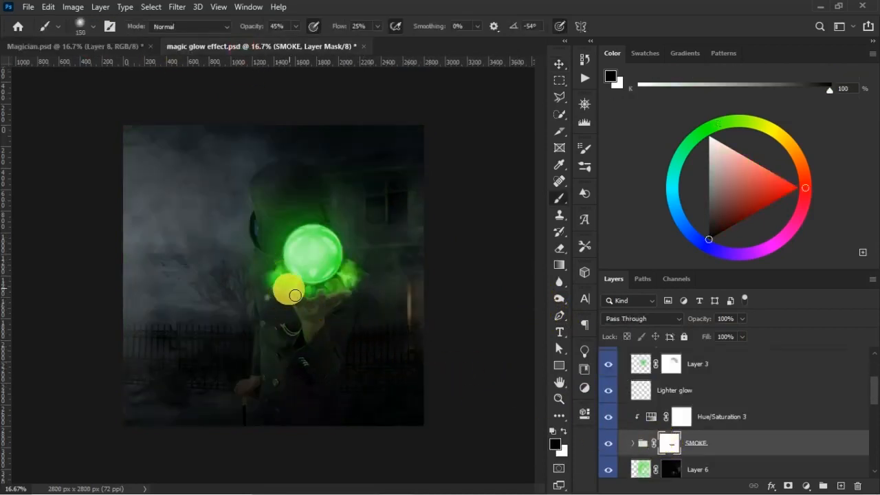
pyautogui.hotkey('ctrl', '+')
pyautogui.hotkey('ctrl', '+')
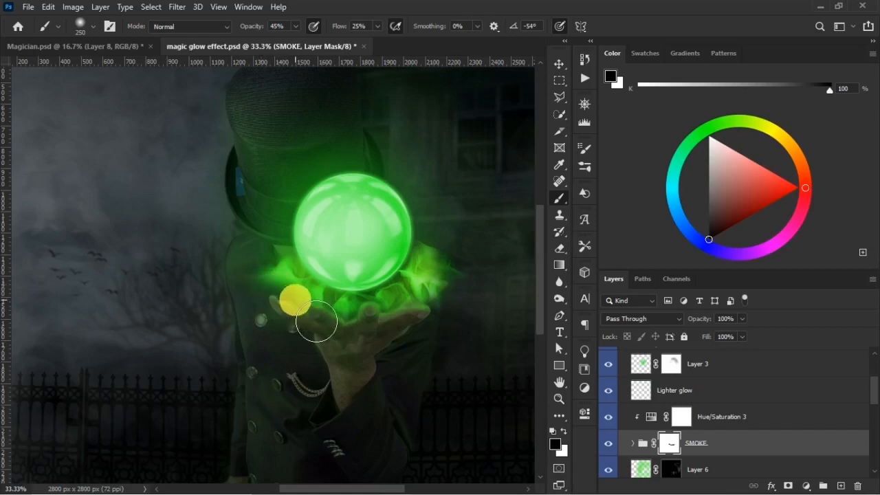
# - Refine the smoke edge above the palm on the SMOKE group's mask with white and black at 12% flow, reducing the brush to size 150
pyautogui.press('x')
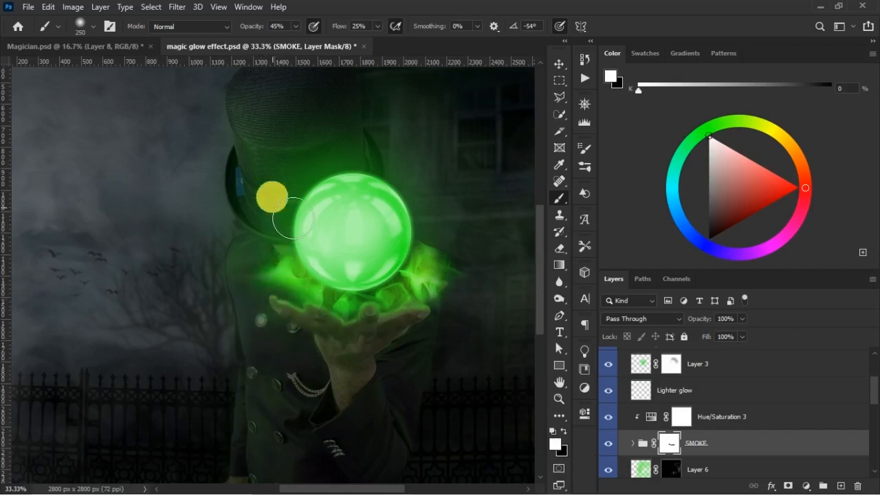
pyautogui.moveTo(342, 26); pyautogui.dragTo(323, 27)
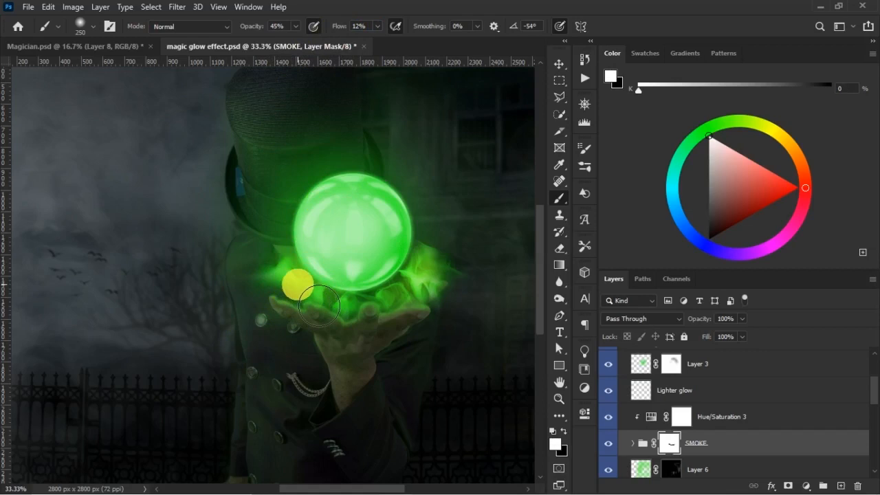
pyautogui.press('x')
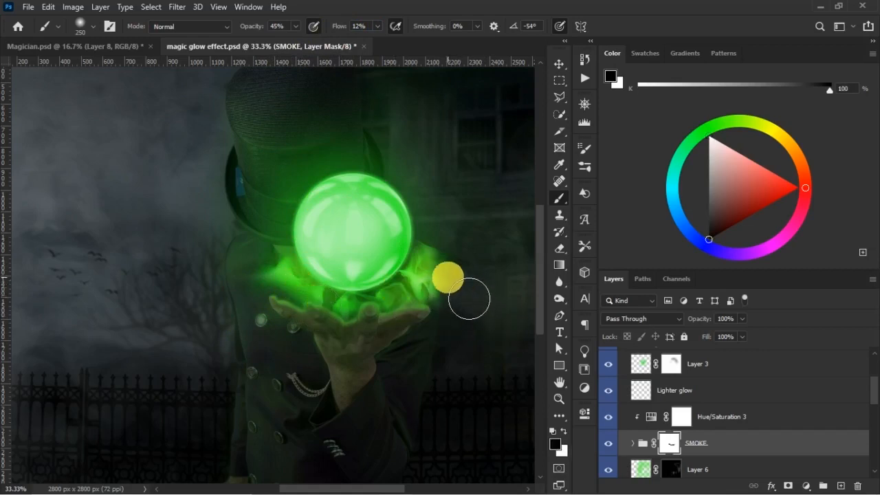
pyautogui.press('[')
pyautogui.press('[')
pyautogui.press('[')
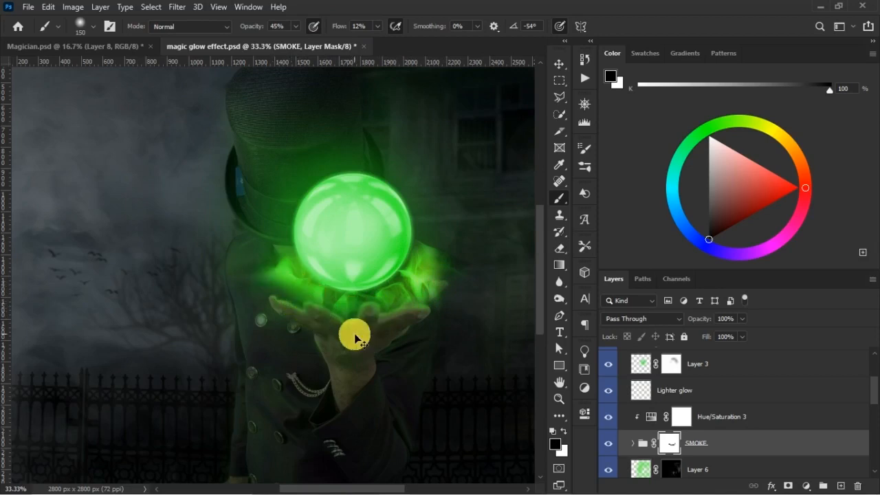
# - Compare the smoke and glow in the whole image with the reference in Magician.psd
pyautogui.hotkey('ctrl', '-')
pyautogui.hotkey('ctrl', '-')
pyautogui.hotkey('ctrl', '-')
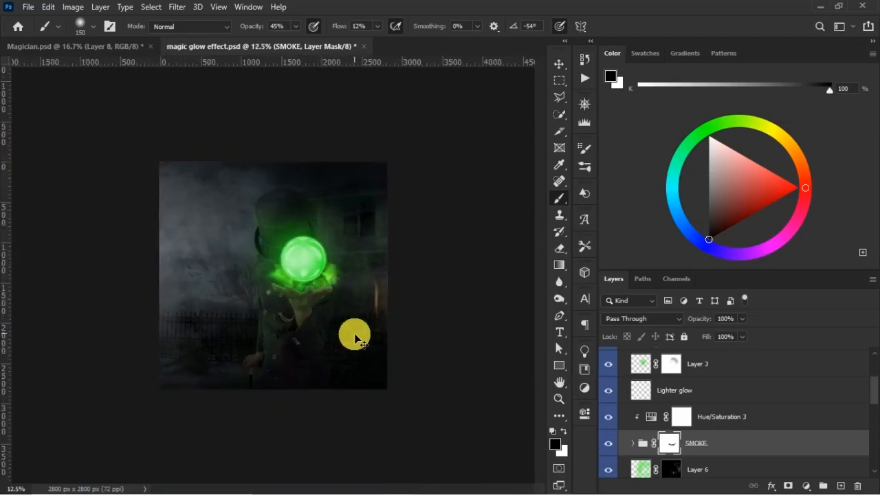
pyautogui.hotkey('ctrl', '+')
pyautogui.click(123, 48)
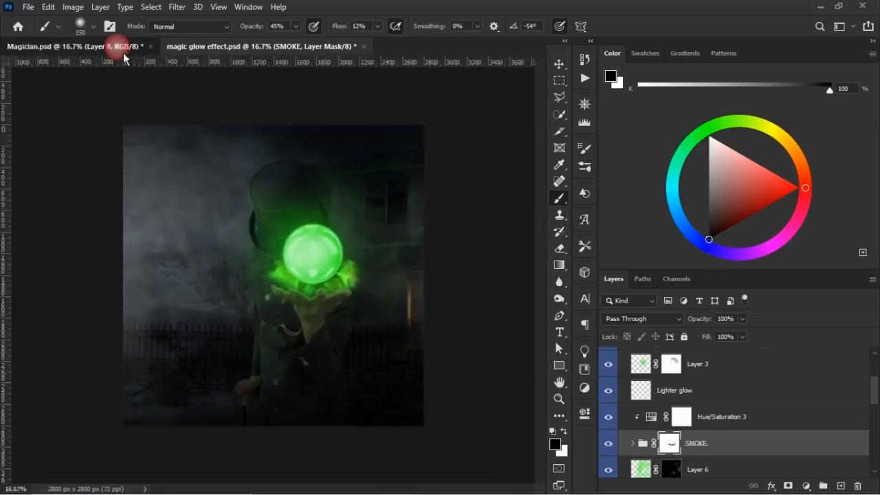
pyautogui.click(269, 49)
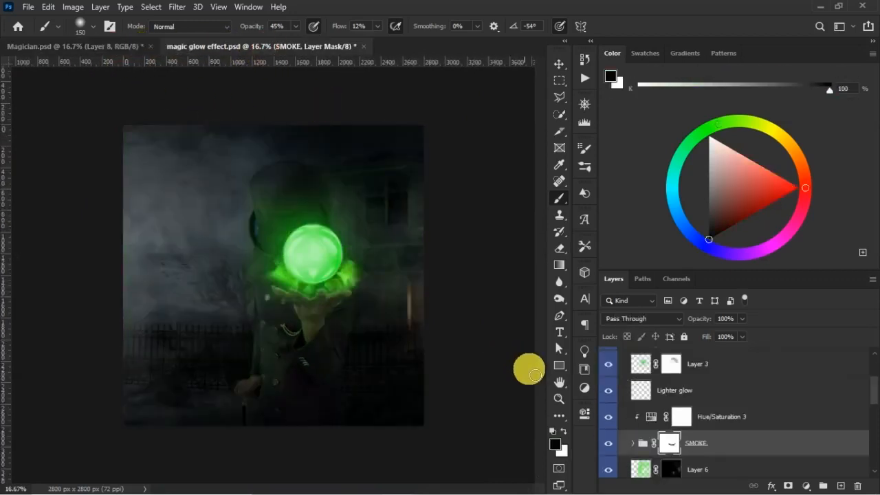
pyautogui.press('v')
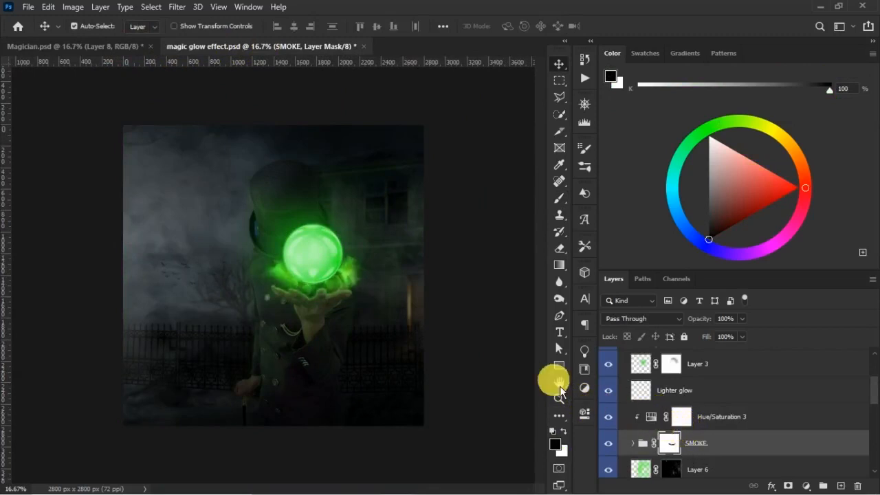
# - Restore smoke beneath the crystal ball on the SMOKE group's mask with a white size 150 brush at 45% opacity and 12% flow
pyautogui.press('b')
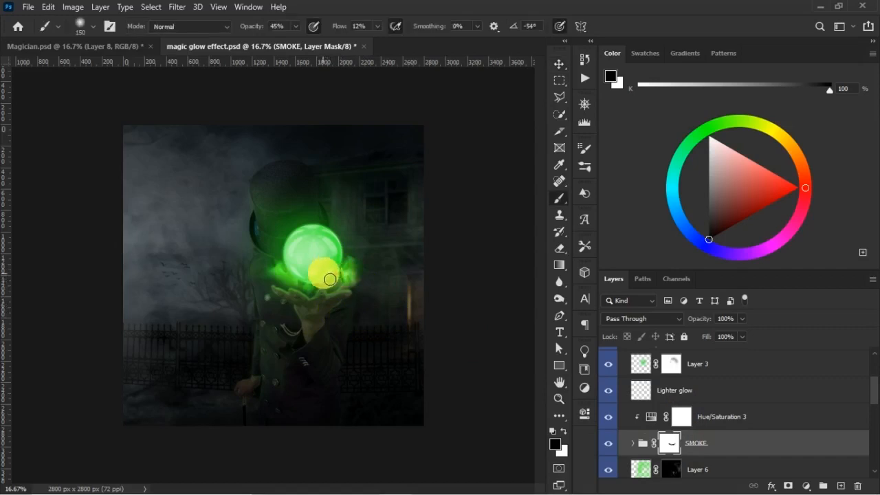
pyautogui.hotkey('ctrl', '+')
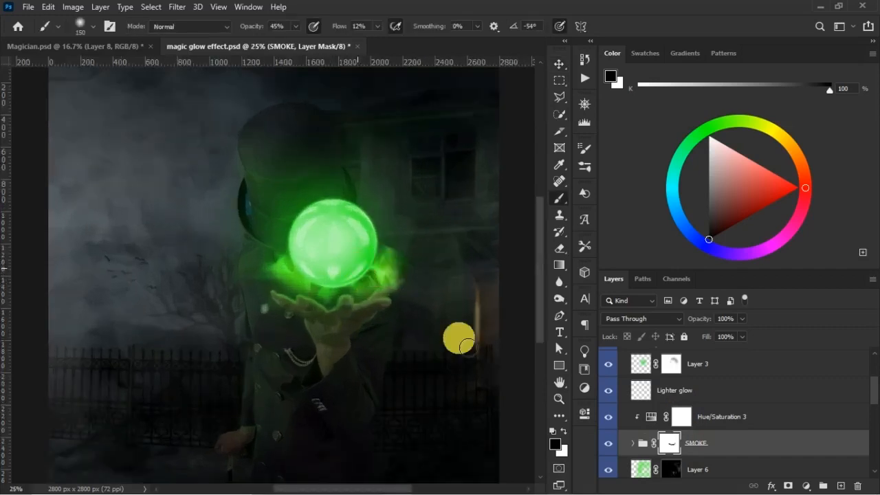
pyautogui.keyDown('shift'); pyautogui.click(670, 443); pyautogui.keyUp('shift')
pyautogui.keyDown('shift'); pyautogui.click(670, 444); pyautogui.keyUp('shift')
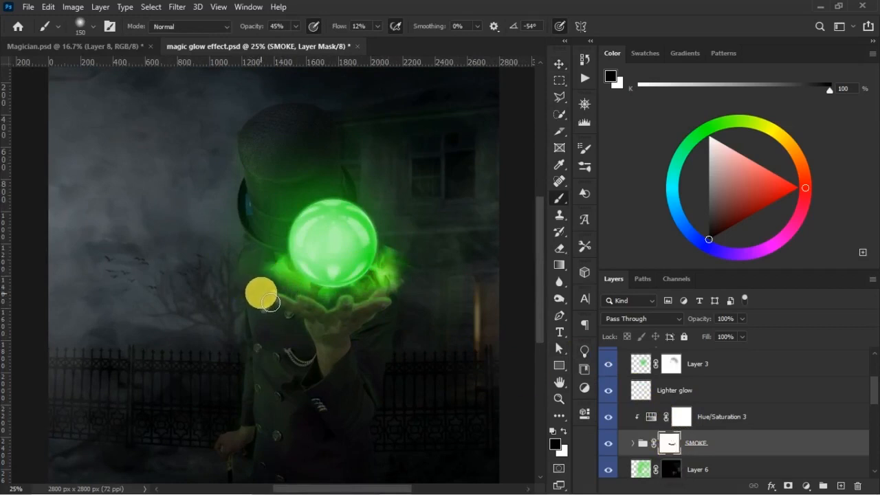
pyautogui.press('x')
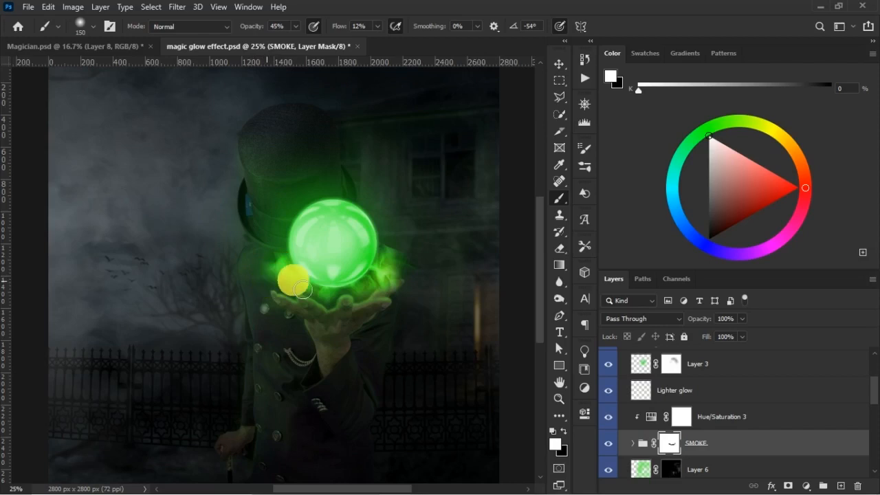
pyautogui.moveTo(302, 290); pyautogui.dragTo(390, 270)
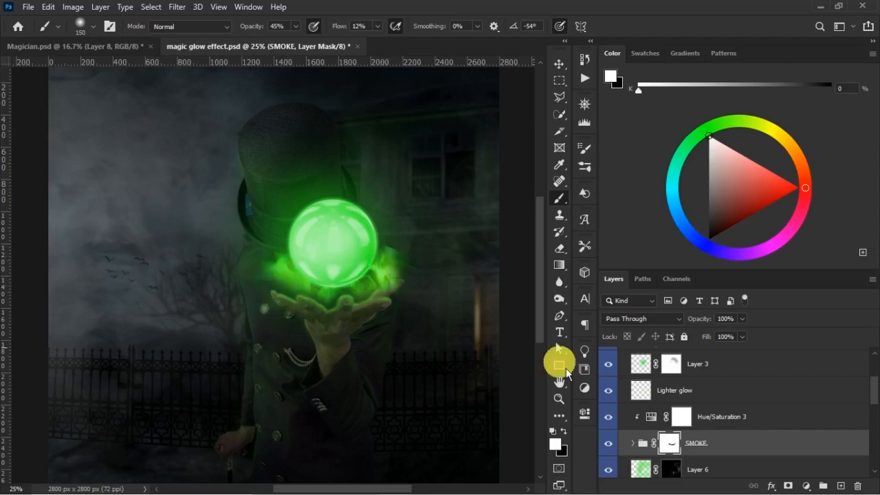
# - Reveal more smoke around the ball's base on the Smoke Effect copy and Smoke Effect masks with white at 60% opacity and 49% flow
pyautogui.click(633, 444)
pyautogui.moveTo(874, 389); pyautogui.dragTo(872, 402)
pyautogui.click(681, 404)
pyautogui.moveTo(398, 285); pyautogui.dragTo(391, 271)
pyautogui.moveTo(339, 29); pyautogui.dragTo(352, 31)
pyautogui.moveTo(265, 31); pyautogui.dragTo(278, 32)
pyautogui.moveTo(391, 251); pyautogui.dragTo(389, 269)
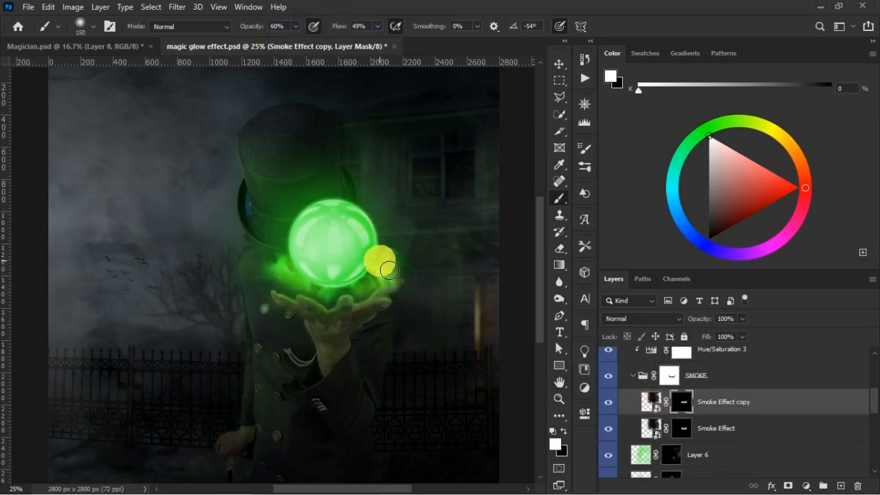
pyautogui.click(679, 428)
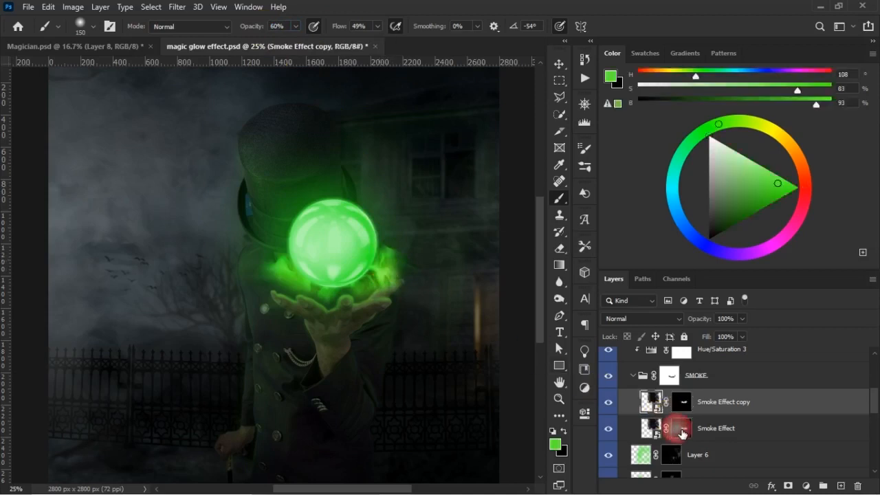
pyautogui.moveTo(391, 266)
pyautogui.mouseDown()
pyautogui.moveTo(382, 283)
pyautogui.moveTo(324, 291)
pyautogui.mouseUp()
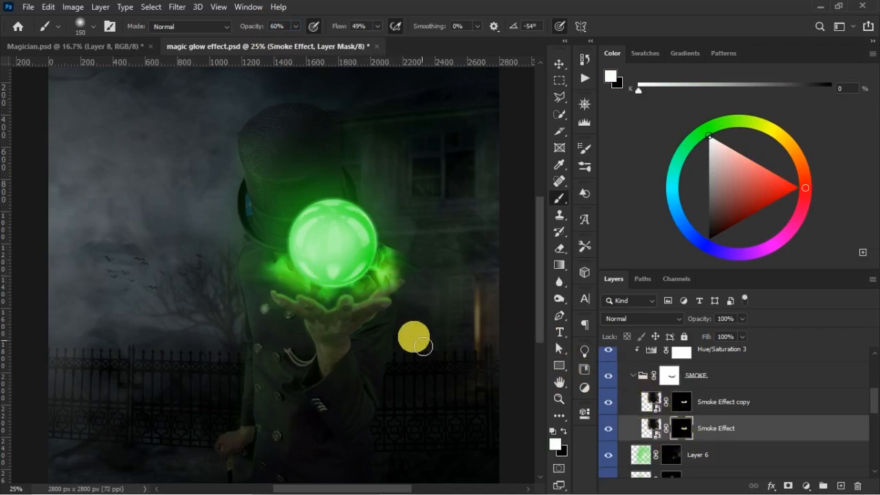
# - Reveal more smoke beneath the ball on the Smoke Effect and Smoke Effect copy masks with a white size 150 brush at 96% opacity
pyautogui.moveTo(259, 33); pyautogui.dragTo(338, 266)
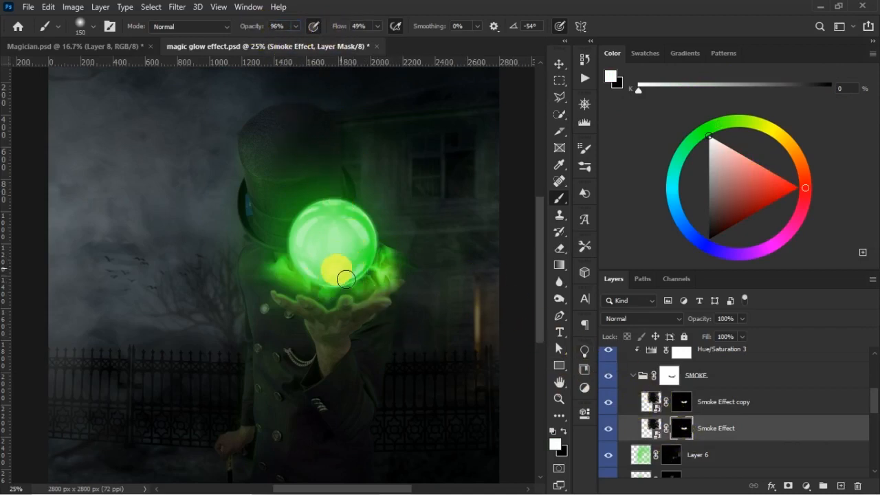
pyautogui.click(680, 404)
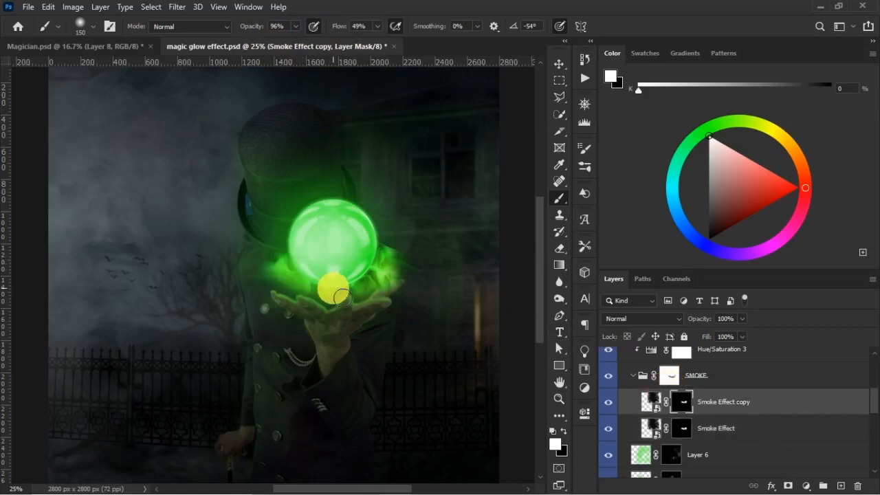
pyautogui.click(680, 427)
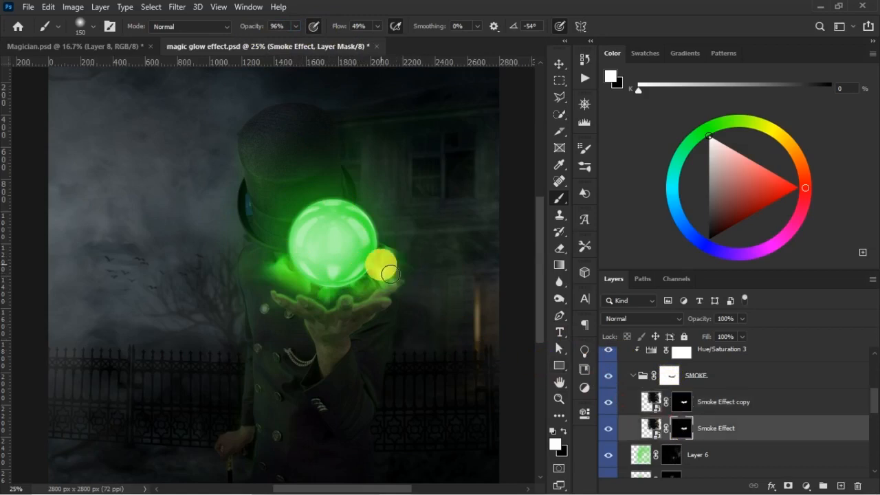
# - Collapse the SMOKE group and compare the smoke with the group's mask disabled and enabled
pyautogui.click(633, 375)
pyautogui.click(698, 378)
pyautogui.keyDown('shift'); pyautogui.click(677, 381); pyautogui.keyUp('shift')
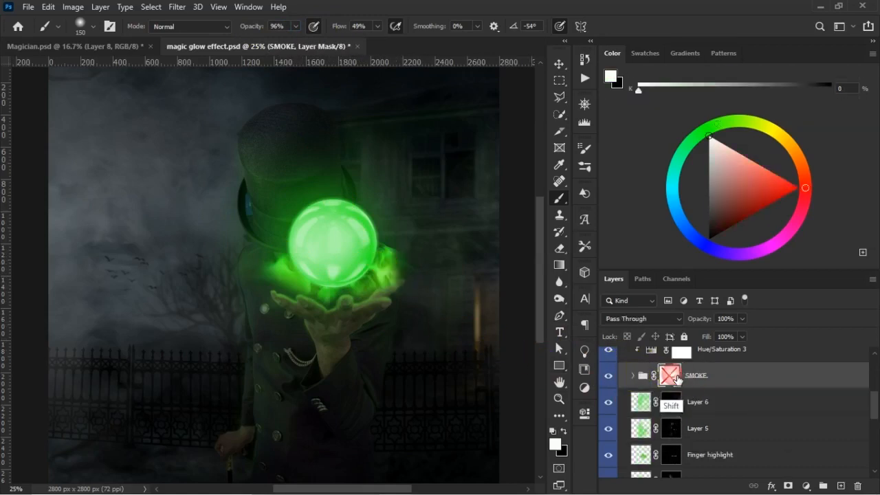
pyautogui.keyDown('shift'); pyautogui.click(675, 381); pyautogui.keyUp('shift')
pyautogui.keyDown('shift'); pyautogui.click(675, 381); pyautogui.keyUp('shift')
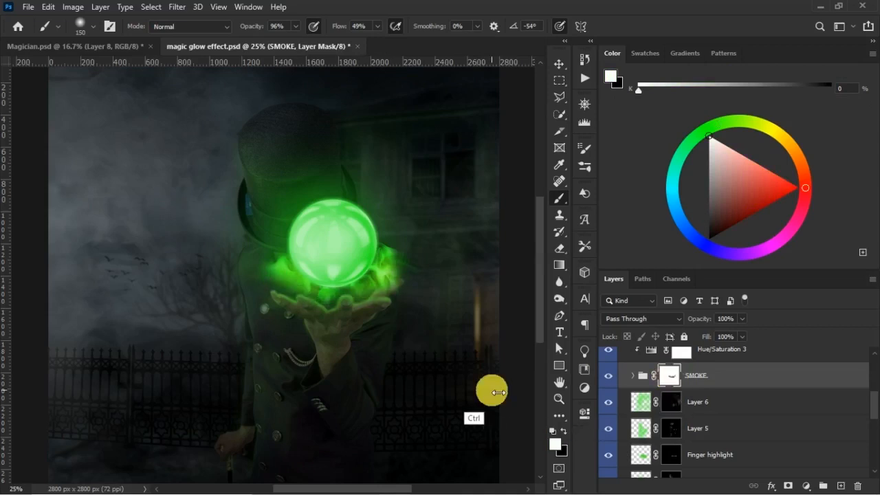
# - Scale the SMOKE group to about 94% width and 101% height, repositioning it around the ball's base
pyautogui.hotkey('ctrl', 't')
pyautogui.moveTo(449, 340); pyautogui.dragTo(452, 342)
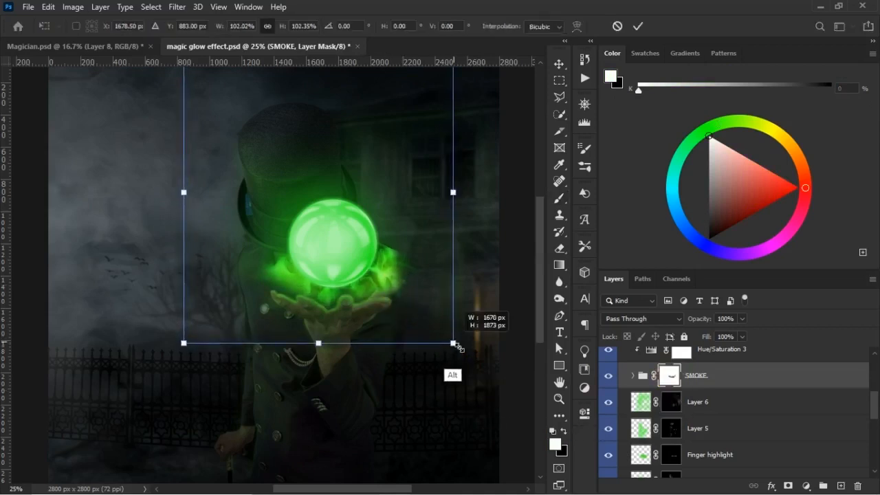
pyautogui.moveTo(389, 273); pyautogui.dragTo(380, 267)
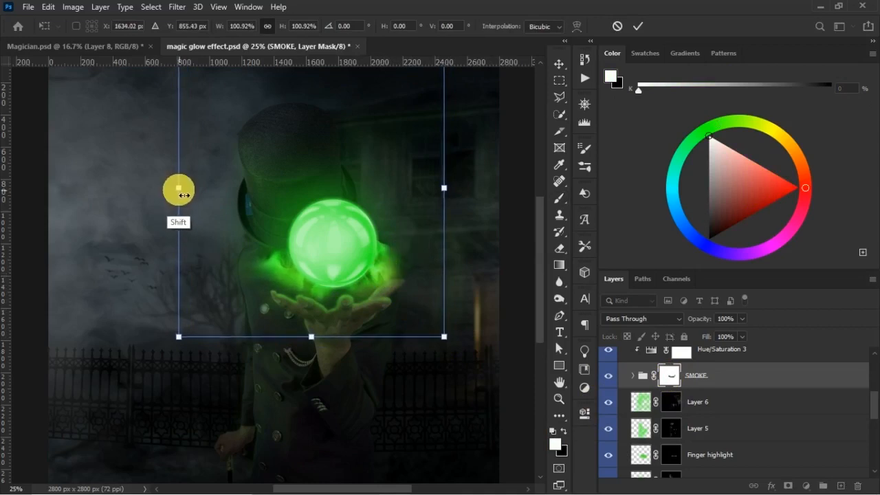
pyautogui.moveTo(182, 192); pyautogui.dragTo(197, 199)
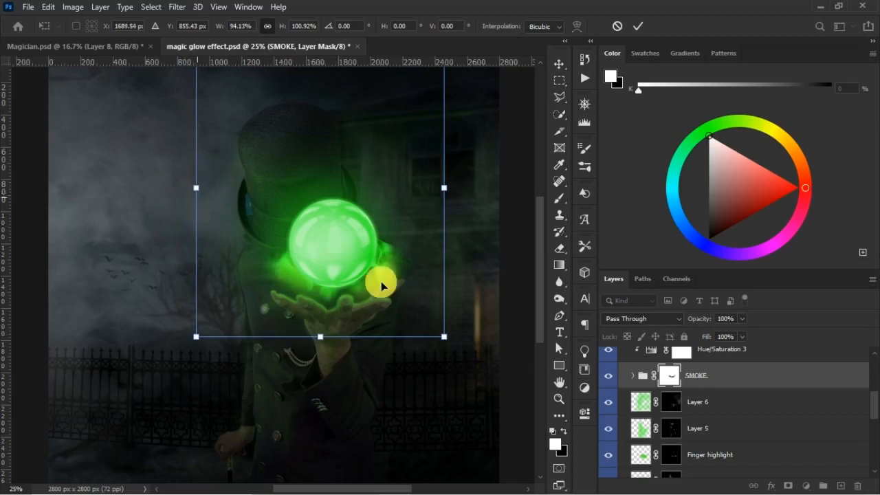
pyautogui.moveTo(381, 281); pyautogui.dragTo(383, 280)
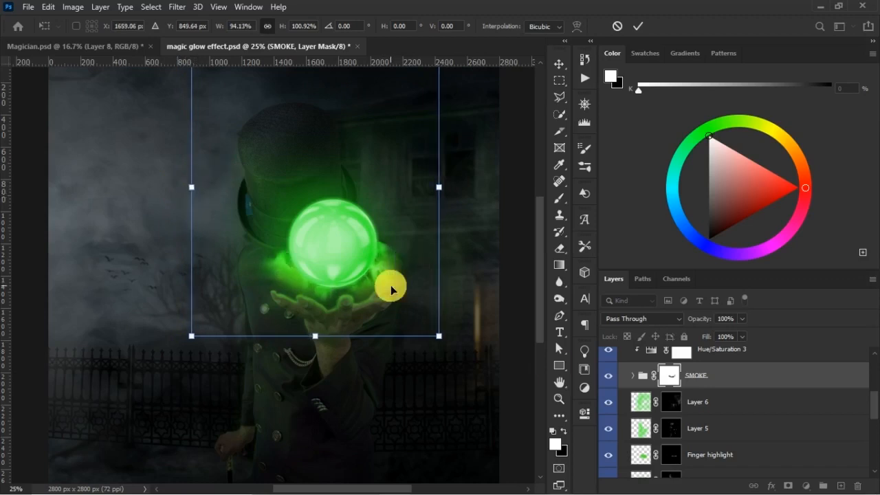
pyautogui.press('Return')
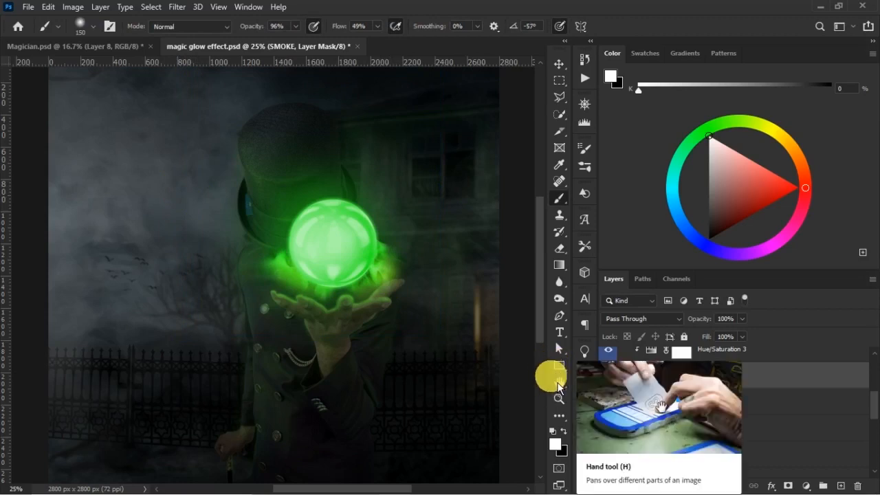
# - Rotate the SMOKE group 4° clockwise and reposition it between the ball and the palm
pyautogui.hotkey('ctrl', '-')
pyautogui.hotkey('ctrl', '-')
pyautogui.hotkey('ctrl', '+')
pyautogui.hotkey('ctrl', '+')
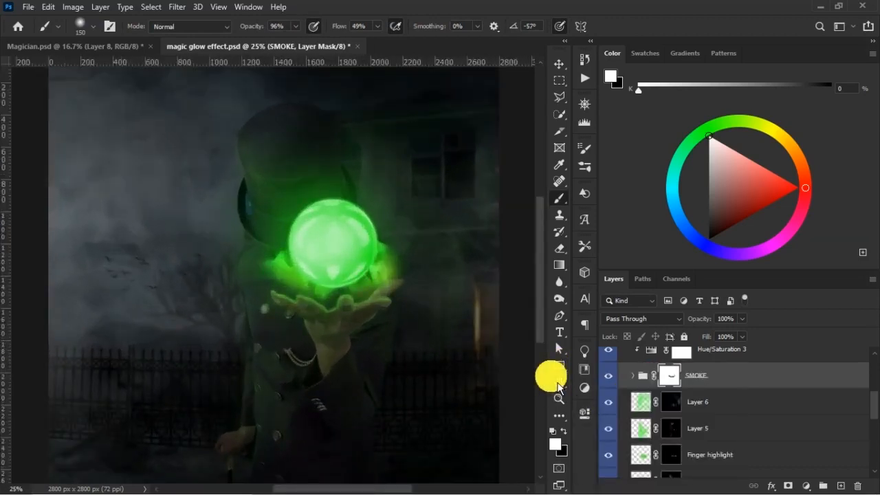
pyautogui.hotkey('ctrl', 't')
pyautogui.moveTo(475, 307); pyautogui.dragTo(488, 335)
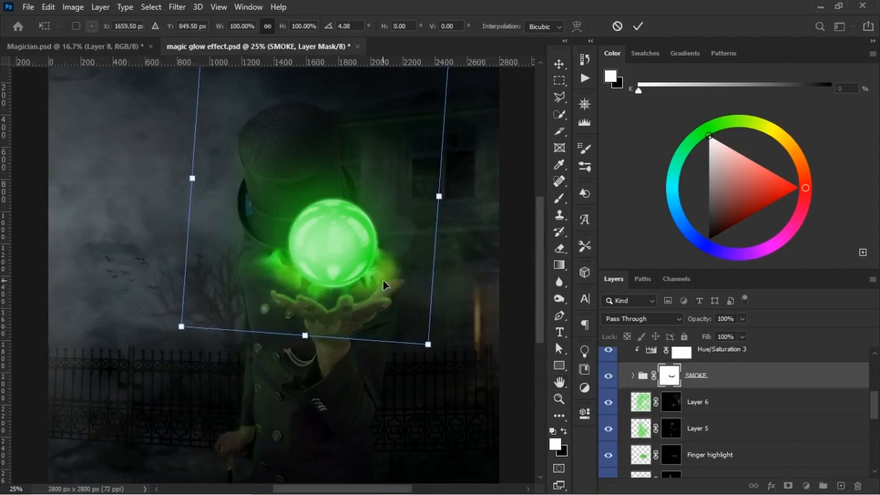
pyautogui.moveTo(382, 280)
pyautogui.mouseDown()
pyautogui.moveTo(396, 277)
pyautogui.moveTo(406, 291)
pyautogui.mouseUp()
pyautogui.press('b')
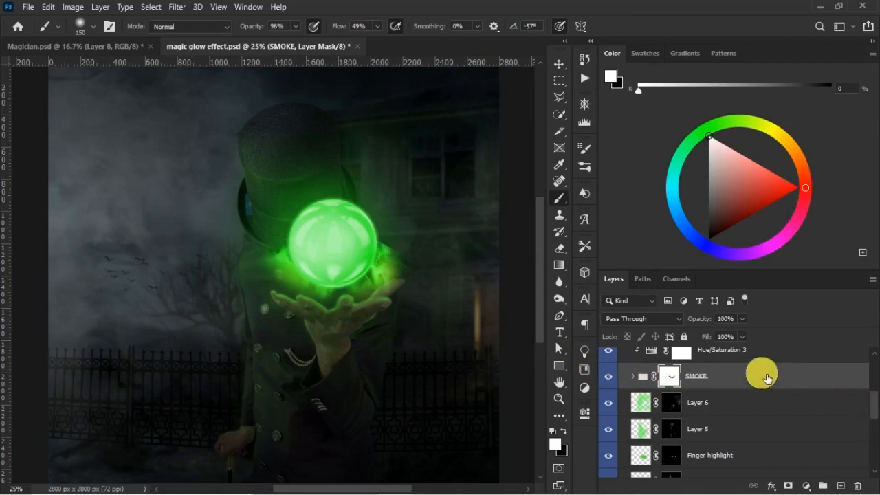
# - Check the Lighter glow layer by toggling its visibility, and transform it to fit the smoke around the ball's base
pyautogui.scroll(3, 734, 412)
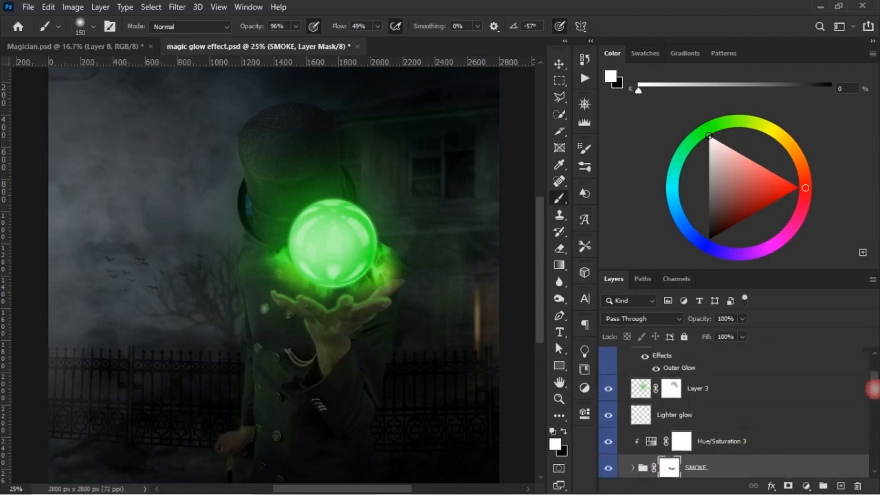
pyautogui.click(609, 415)
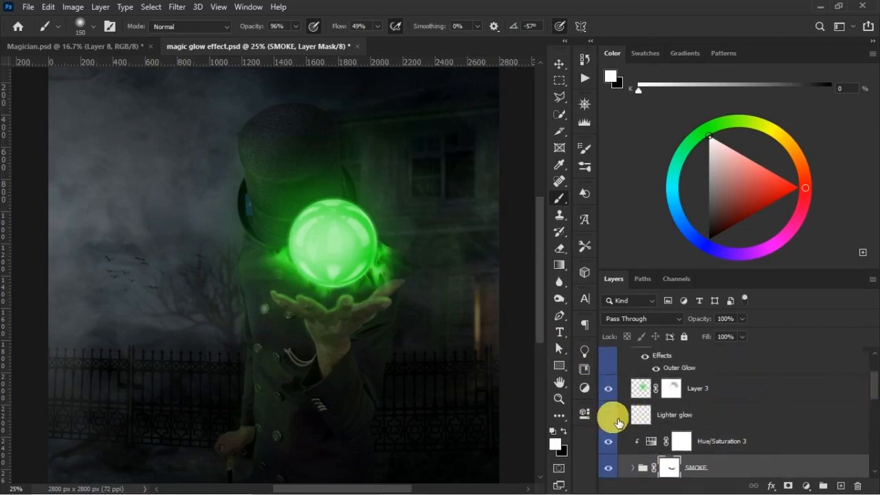
pyautogui.click(704, 414)
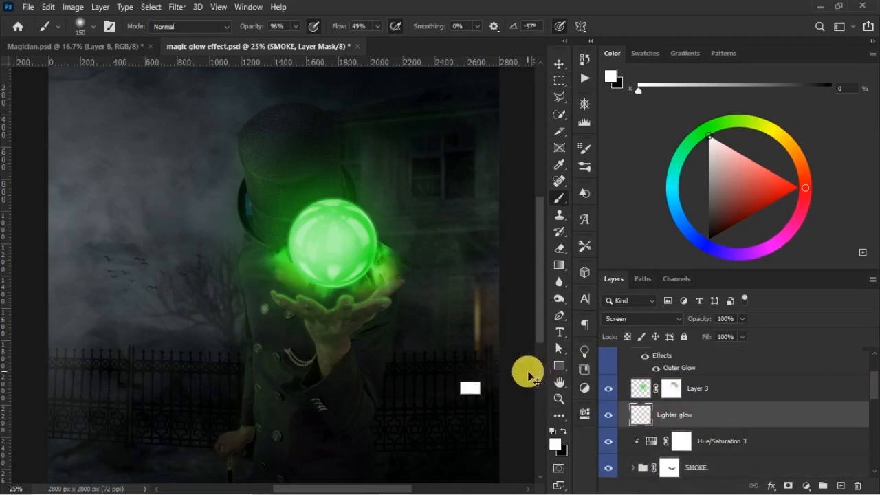
pyautogui.hotkey('ctrl', 't')
pyautogui.moveTo(382, 288); pyautogui.dragTo(379, 277)
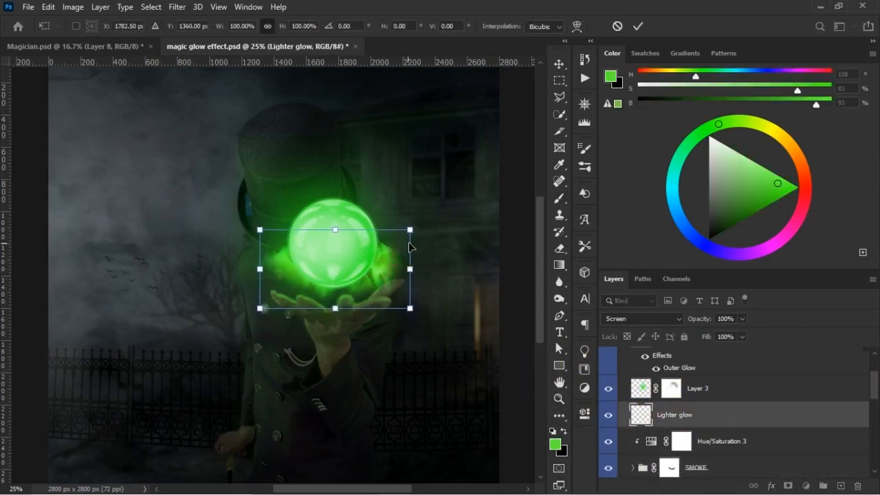
pyautogui.moveTo(416, 244); pyautogui.dragTo(409, 240)
pyautogui.moveTo(362, 271); pyautogui.dragTo(363, 277)
pyautogui.press('Return')
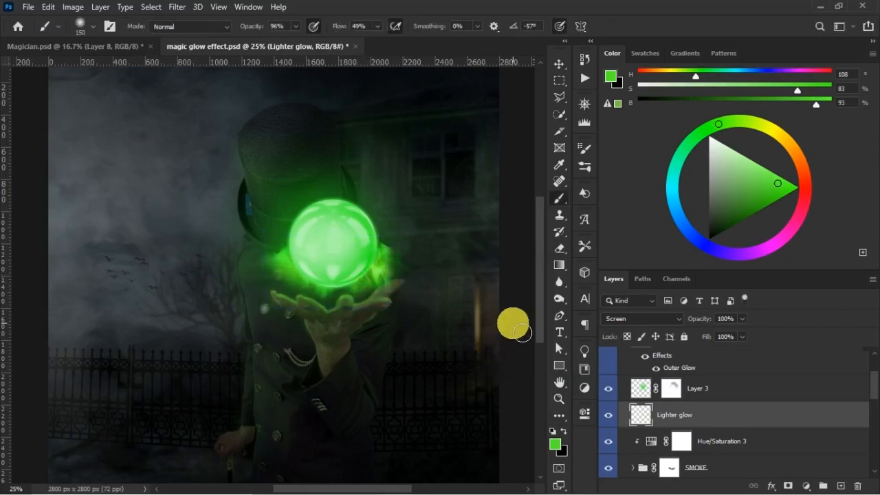
pyautogui.press('v')
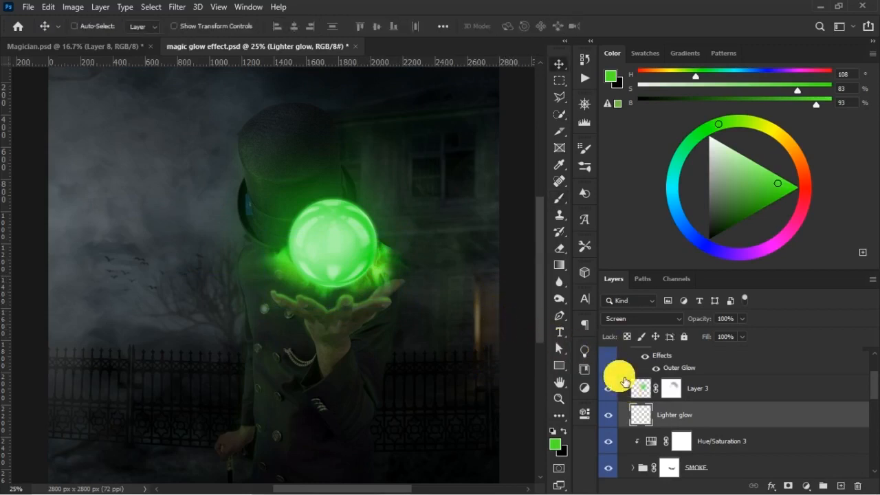
# - Try to reshape and rotate the SMOKE group beneath the ball while viewing the whole image
pyautogui.hotkey('ctrl', '-')
pyautogui.hotkey('ctrl', '+')
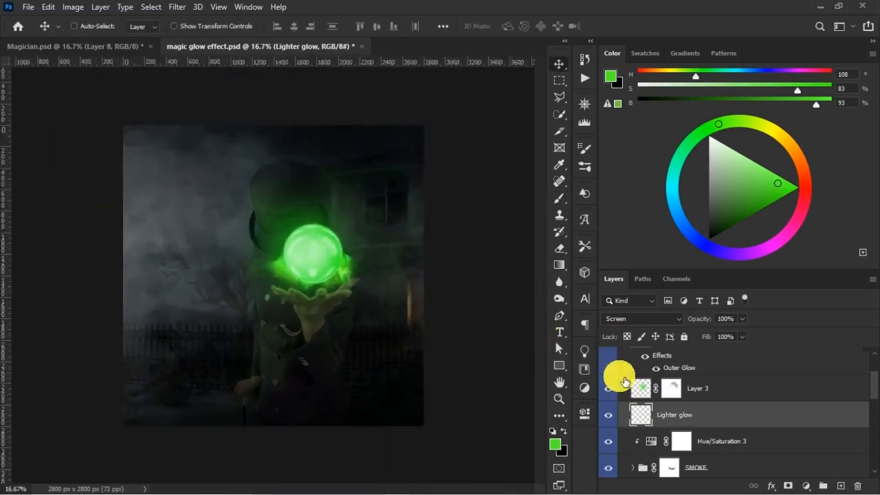
pyautogui.click(715, 464)
pyautogui.hotkey('ctrl', 't')
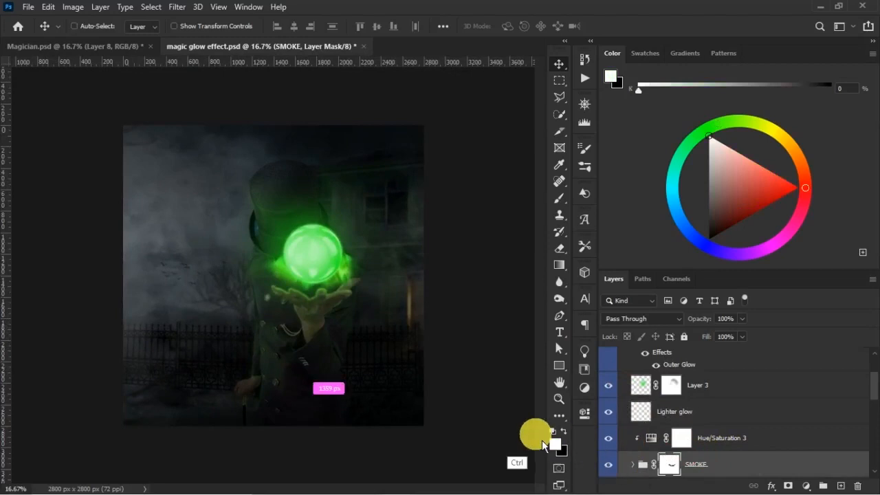
pyautogui.moveTo(217, 313); pyautogui.dragTo(225, 327)
pyautogui.moveTo(214, 214); pyautogui.dragTo(229, 222)
pyautogui.moveTo(428, 244); pyautogui.dragTo(426, 299)
pyautogui.press('Return')
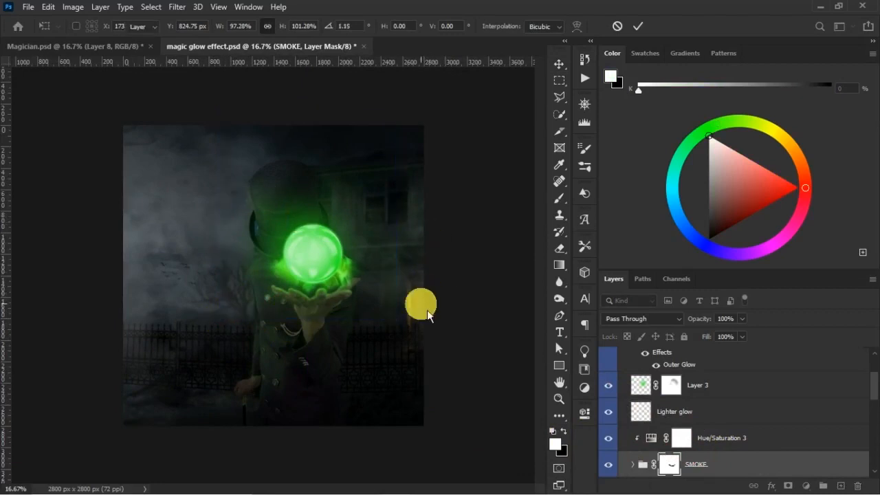
pyautogui.press('ctrl')
pyautogui.click(487, 316)
pyautogui.press('z')
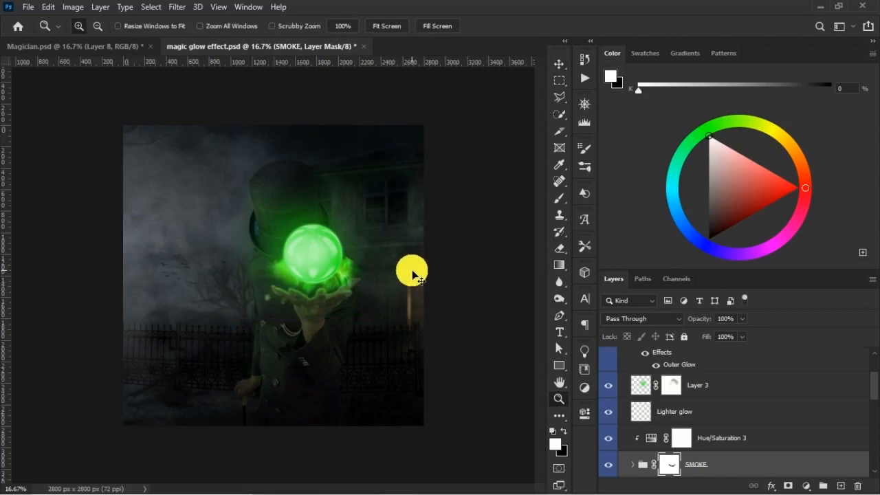
# - Apply a Perspective transform to the SMOKE group, widening its lower edge to about 120%, and shift it down over the palm
pyautogui.hotkey('ctrl', '+')
pyautogui.hotkey('ctrl', '2')
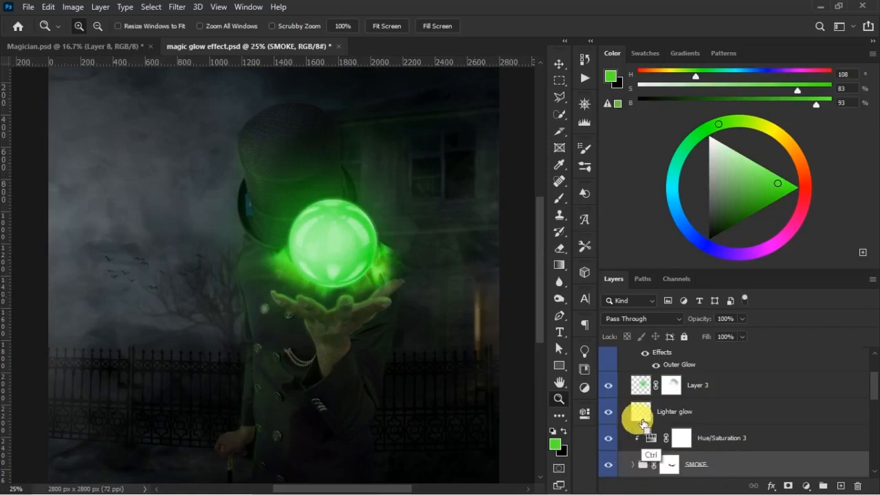
pyautogui.hotkey('ctrl', 't')
pyautogui.rightClick(365, 279)
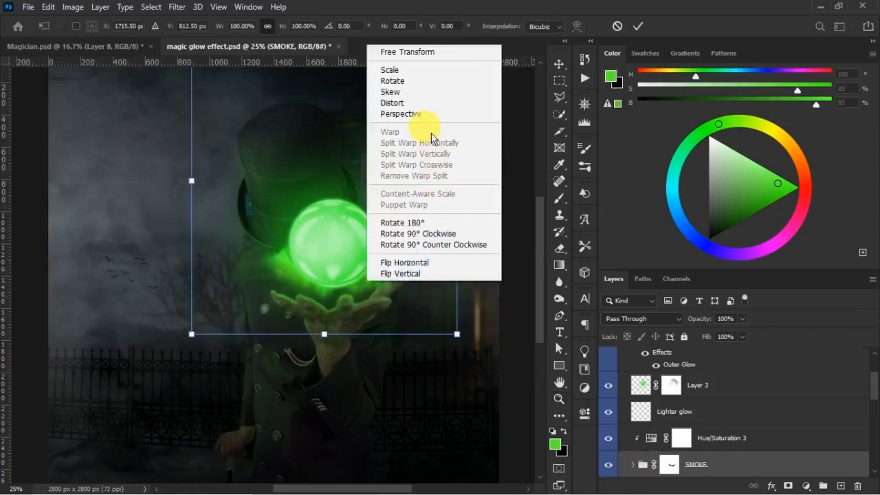
pyautogui.click(430, 114)
pyautogui.moveTo(457, 335); pyautogui.dragTo(483, 334)
pyautogui.moveTo(386, 271)
pyautogui.mouseDown()
pyautogui.moveTo(388, 293)
pyautogui.moveTo(386, 286)
pyautogui.mouseUp()
pyautogui.click(466, 205)
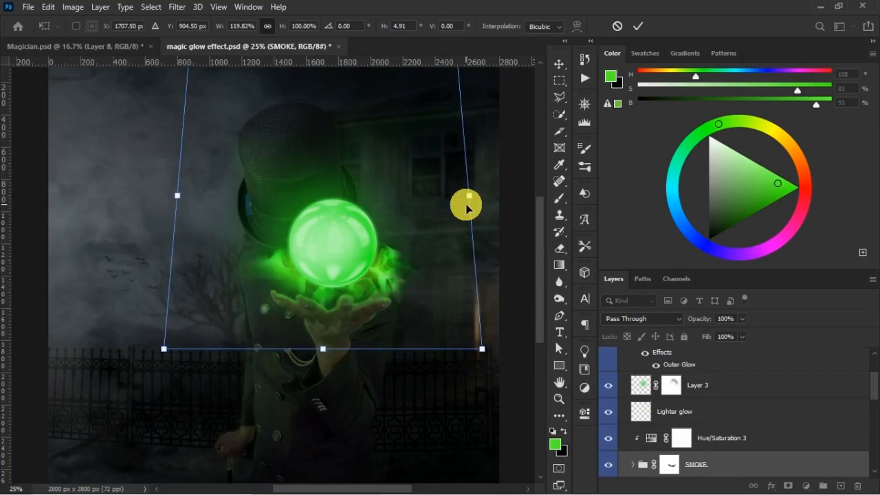
# - Try to distort the SMOKE group by pulling its right side inward
pyautogui.rightClick(433, 216)
pyautogui.click(468, 276)
pyautogui.moveTo(468, 195); pyautogui.dragTo(448, 203)
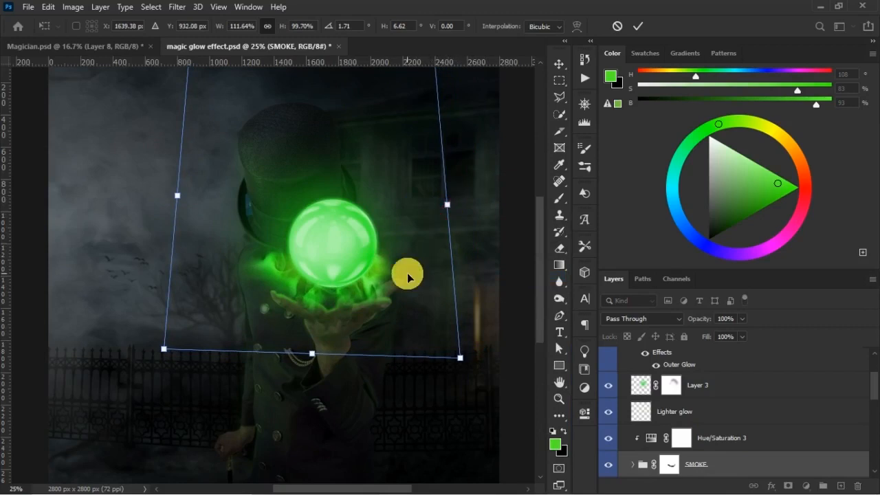
pyautogui.hotkey('ctrl', 'z')
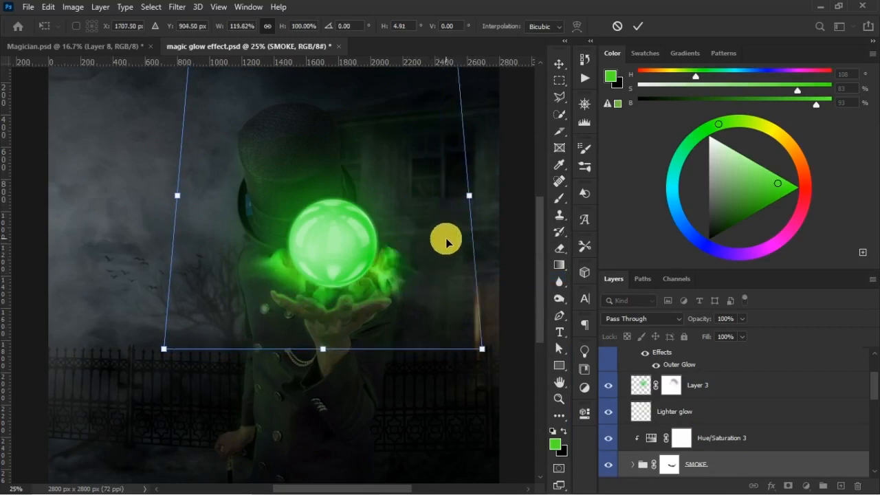
# - Commit the perspective transform, and narrow, shrink and reposition the SMOKE group to fit between the ball and the palm
pyautogui.click(640, 29)
pyautogui.hotkey('ctrl', 't')
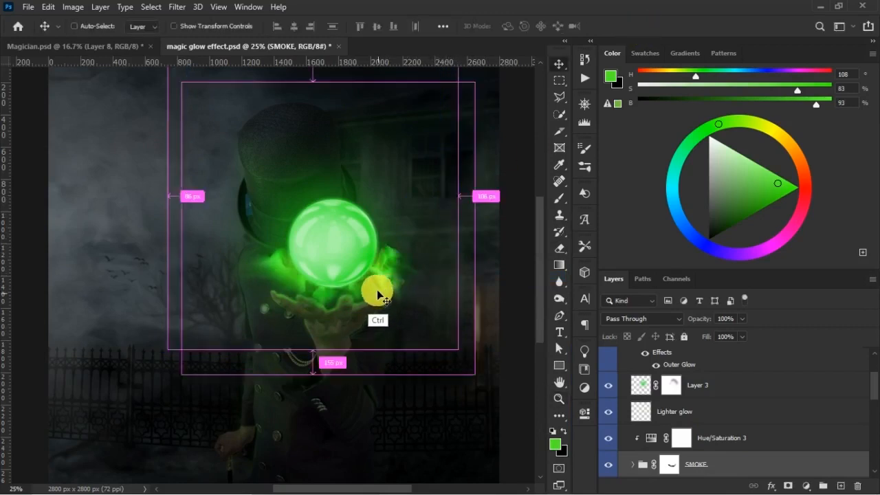
pyautogui.moveTo(459, 196); pyautogui.dragTo(439, 196)
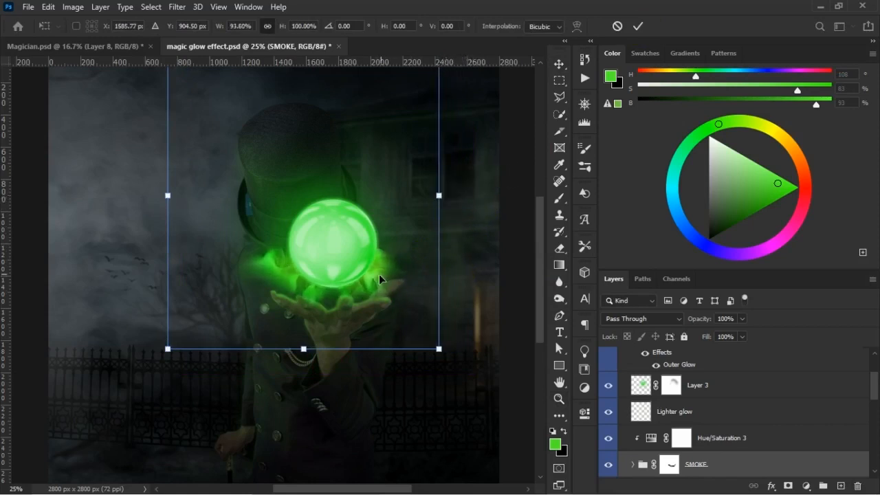
pyautogui.moveTo(374, 276)
pyautogui.mouseDown()
pyautogui.moveTo(396, 271)
pyautogui.moveTo(386, 279)
pyautogui.mouseUp()
pyautogui.moveTo(446, 348); pyautogui.dragTo(438, 336)
pyautogui.moveTo(390, 271); pyautogui.dragTo(403, 289)
pyautogui.click(646, 386)
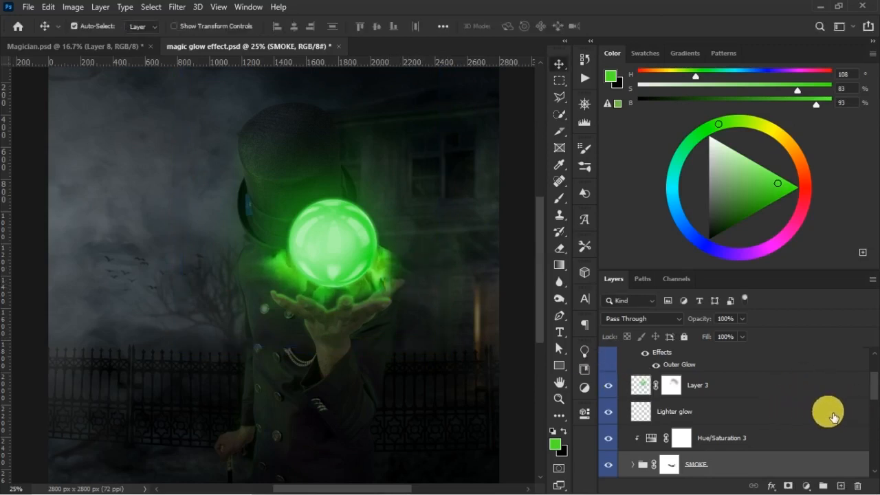
# - Examine the Smoke Effect copy and Smoke Effect layers inside the SMOKE group with their masks turned off and on
pyautogui.scroll(-2, 867, 396)
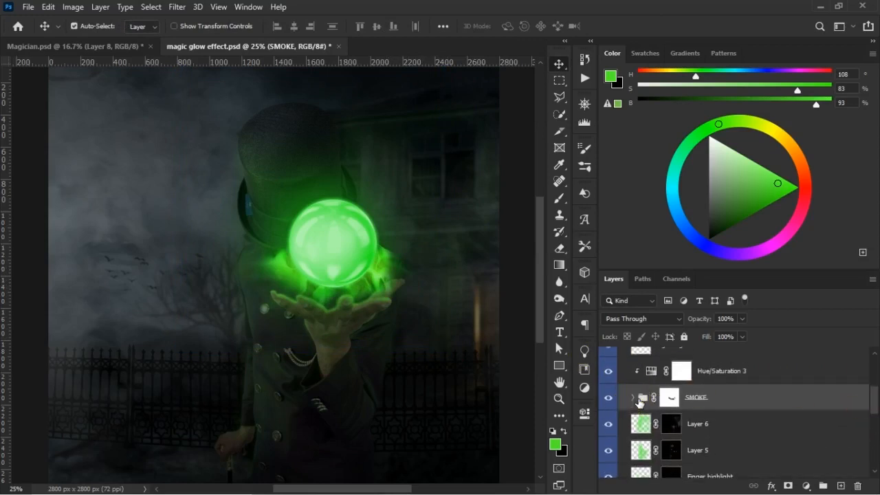
pyautogui.click(632, 397)
pyautogui.click(679, 422)
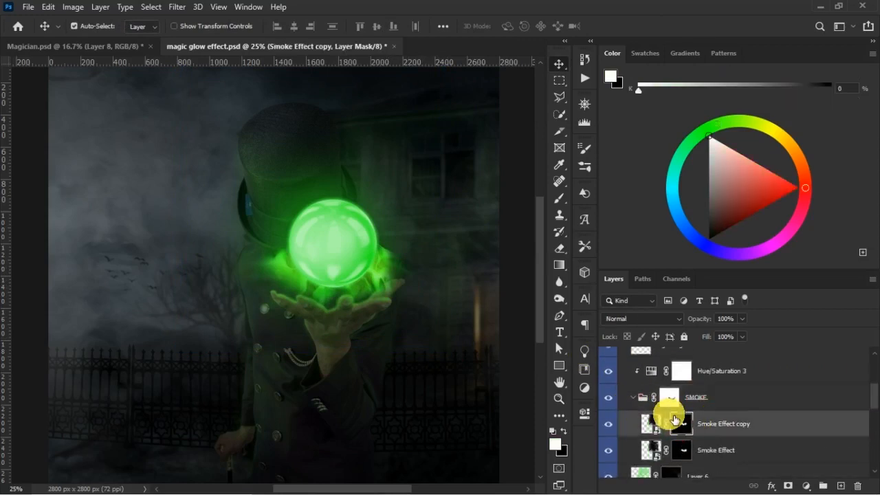
pyautogui.press('b')
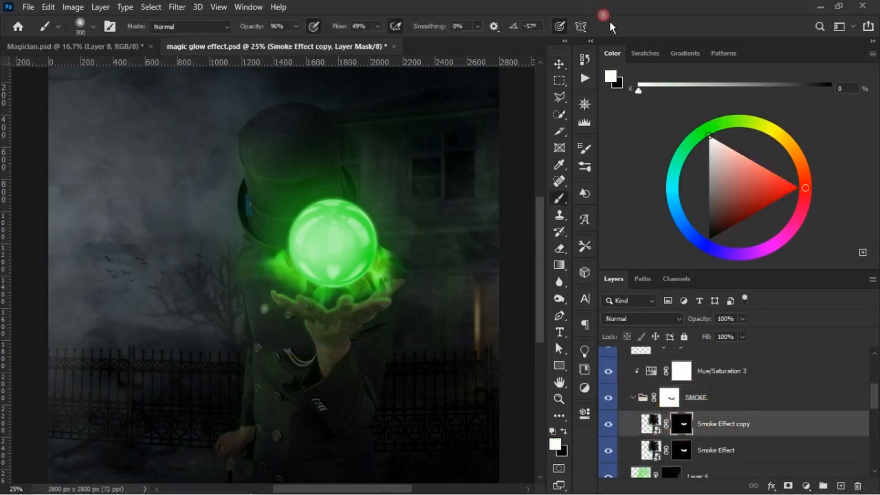
pyautogui.keyDown('shift'); pyautogui.click(681, 425); pyautogui.keyUp('shift')
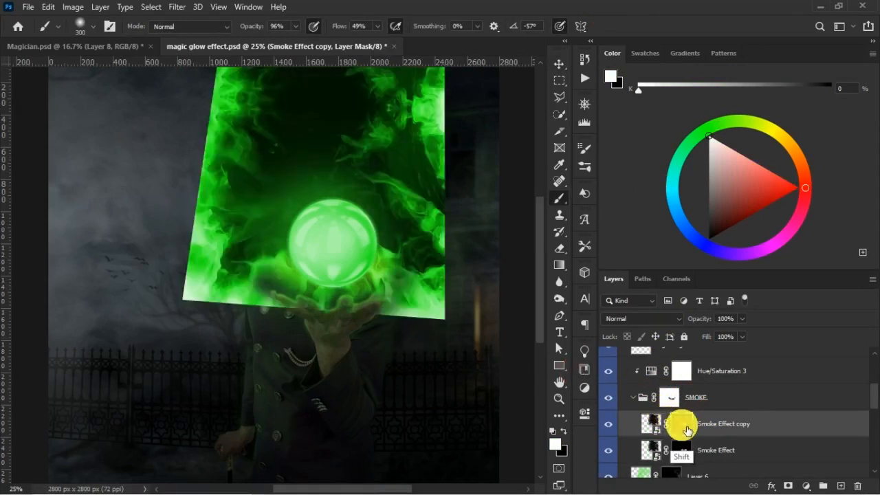
pyautogui.keyDown('shift'); pyautogui.click(682, 424); pyautogui.keyUp('shift')
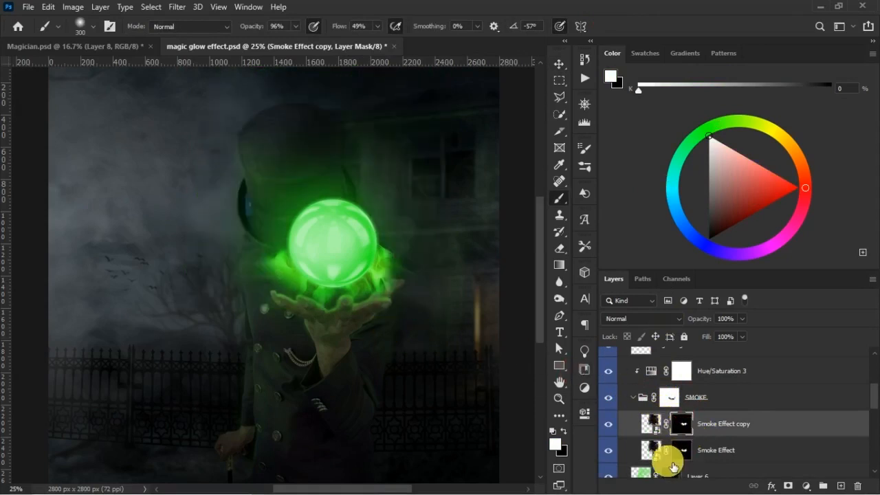
pyautogui.keyDown('shift'); pyautogui.click(684, 452); pyautogui.keyUp('shift')
pyautogui.keyDown('shift'); pyautogui.click(681, 454); pyautogui.keyUp('shift')
# - Add a layer above Smoke Effect copy, sample green from the smoke, and set the layer to 94% opacity and 84% fill
pyautogui.click(841, 486)
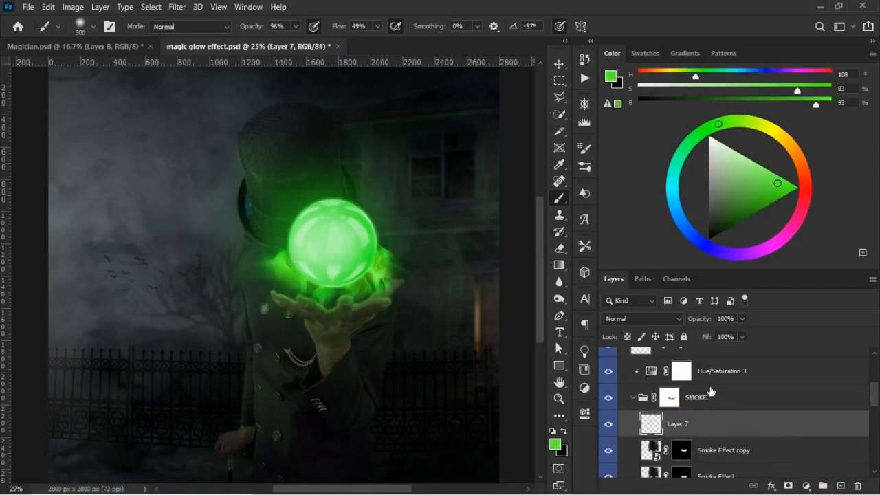
pyautogui.keyDown('alt'); pyautogui.click(285, 268); pyautogui.keyUp('alt')
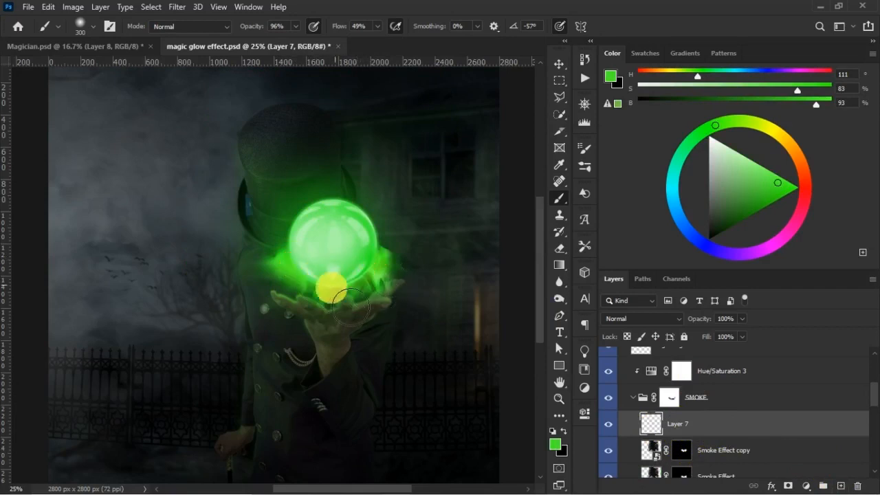
pyautogui.moveTo(704, 337); pyautogui.dragTo(701, 324)
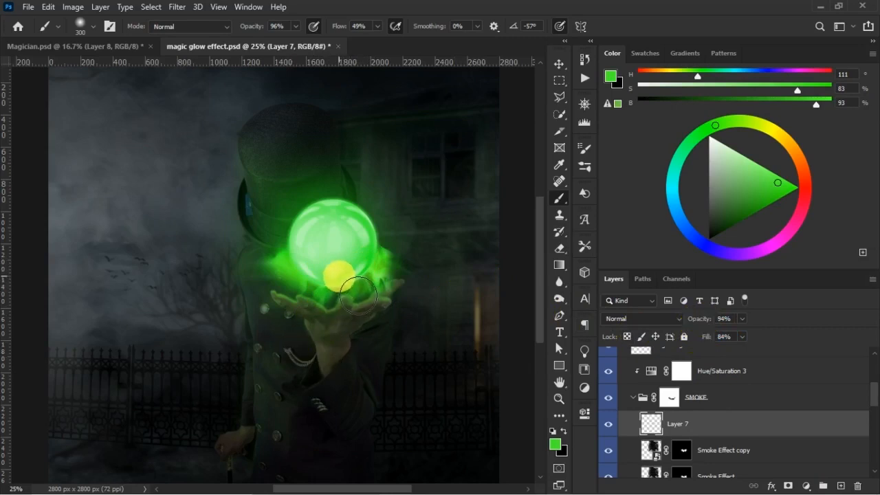
# - Paint soft green glow between the ball and the palm with a 175 px brush, and save the document
pyautogui.press('[')
pyautogui.press('[')
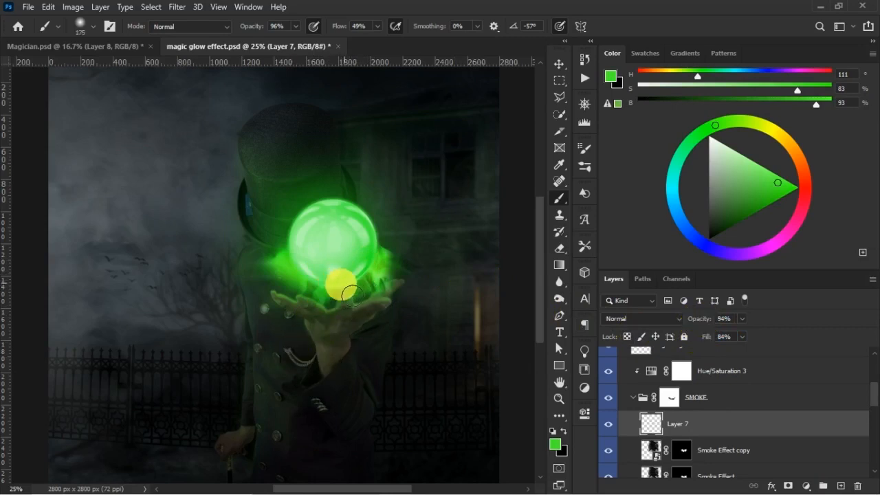
pyautogui.moveTo(347, 299)
pyautogui.mouseDown()
pyautogui.moveTo(381, 273)
pyautogui.moveTo(270, 320)
pyautogui.moveTo(389, 272)
pyautogui.mouseUp()
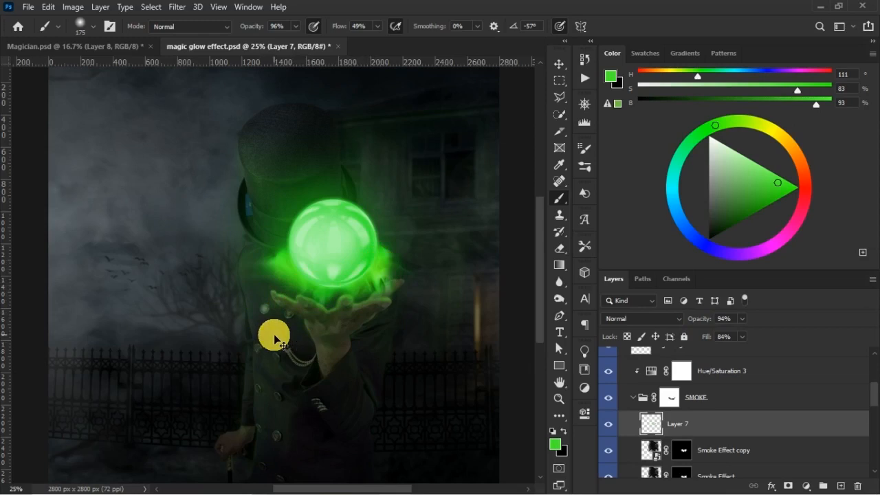
pyautogui.hotkey('ctrl', '-')
pyautogui.hotkey('ctrl', '+')
pyautogui.hotkey('ctrl', 's')
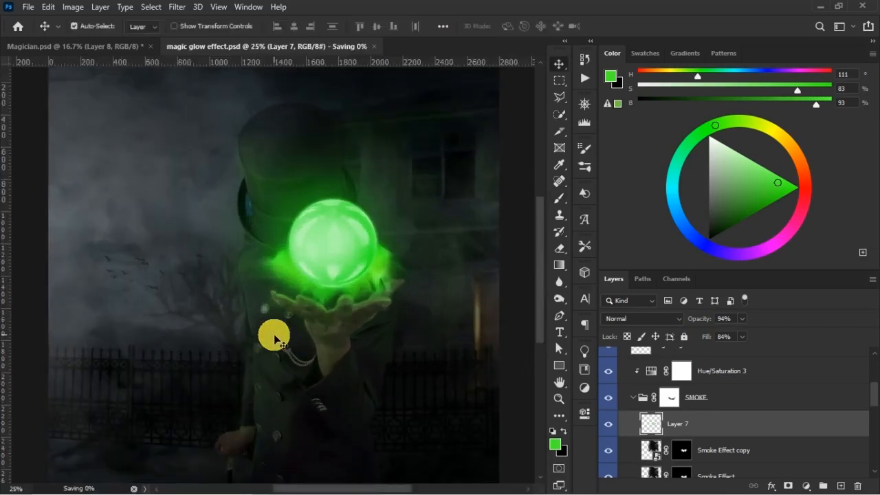
# - Examine the glow and smoke around the ball in Magician.psd up close, and return to magic glow effect.psd
pyautogui.click(116, 49)
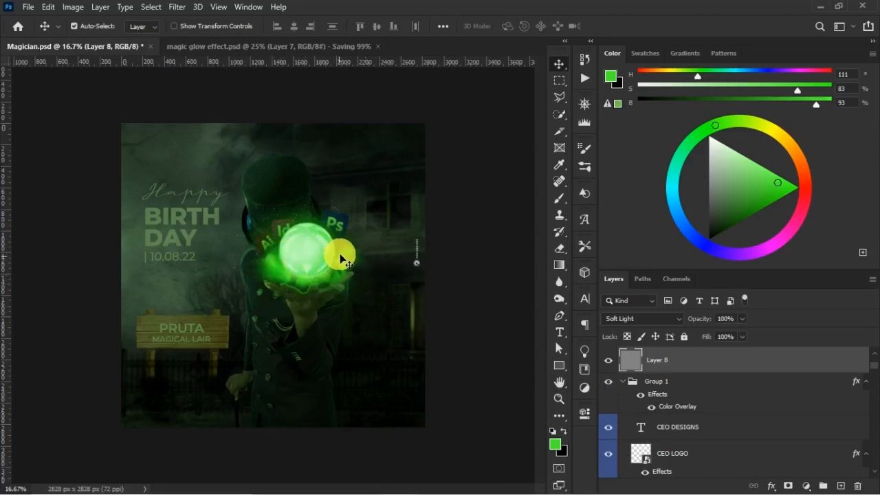
pyautogui.press('z')
pyautogui.moveTo(234, 193); pyautogui.dragTo(428, 361)
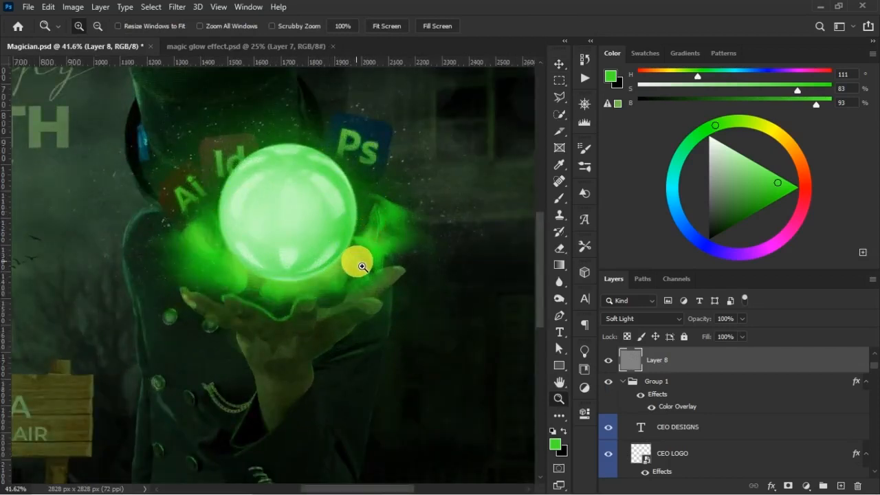
pyautogui.press('v')
pyautogui.hotkey('ctrl', '-')
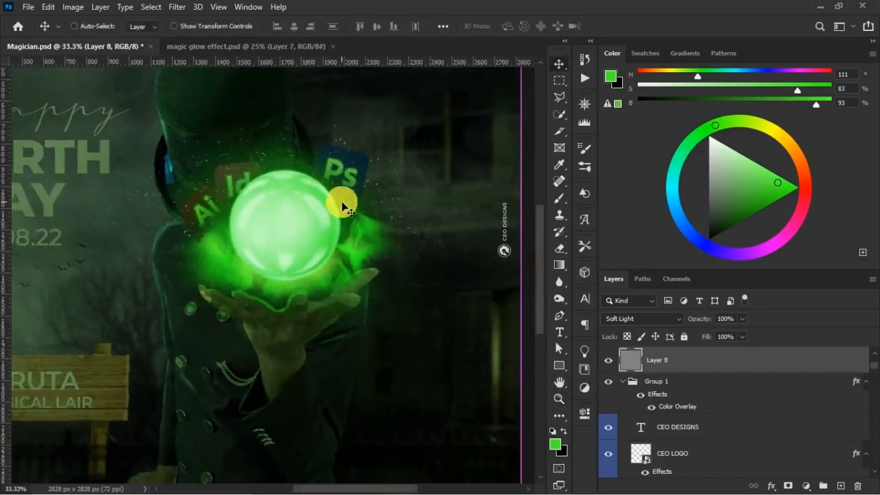
pyautogui.hotkey('ctrl', 'Tab')
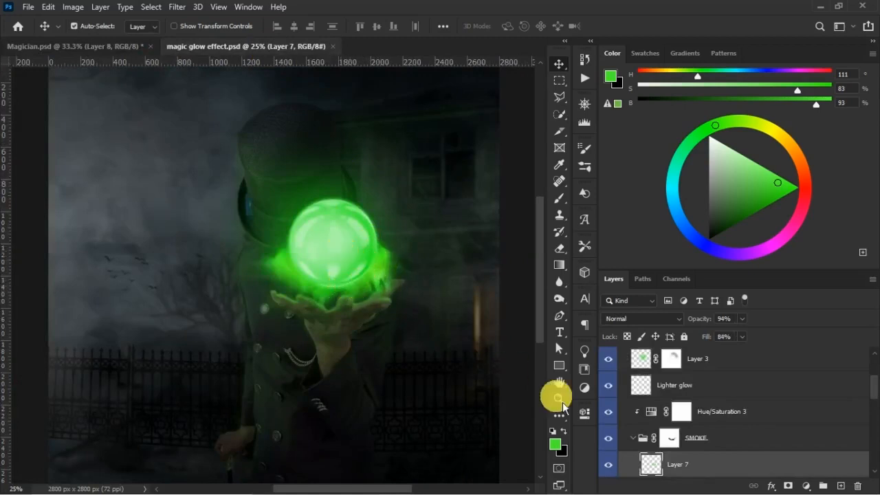
# - Paint more green beneath the ball on Layer 7, and move the layer out of the SMOKE group to just above Hue/Saturation 3
pyautogui.press('b')
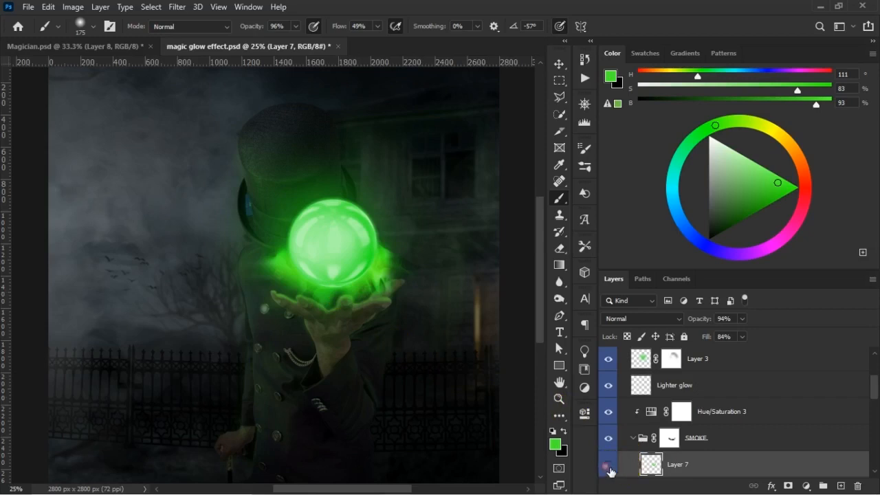
pyautogui.click(609, 466)
pyautogui.click(609, 466)
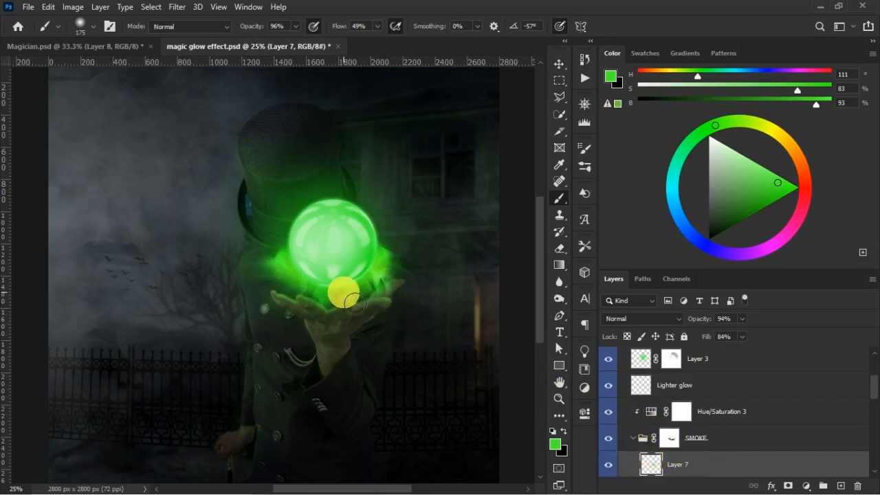
pyautogui.moveTo(696, 467); pyautogui.dragTo(704, 408)
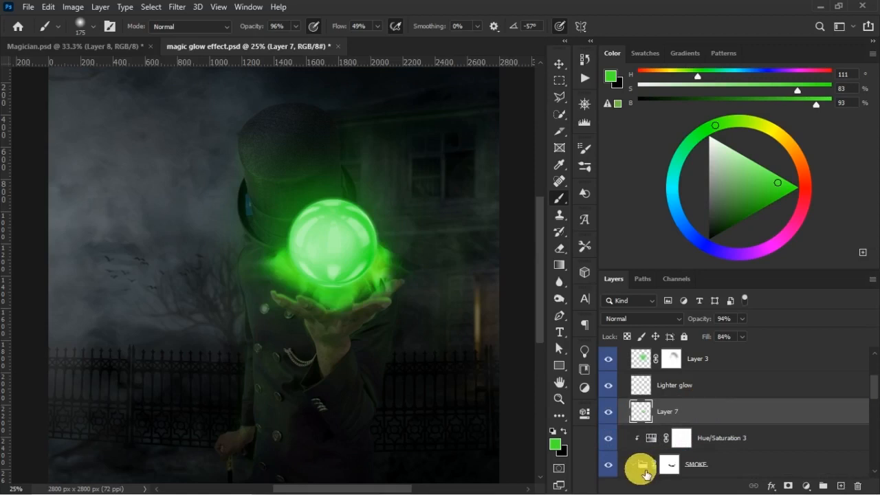
pyautogui.click(644, 473)
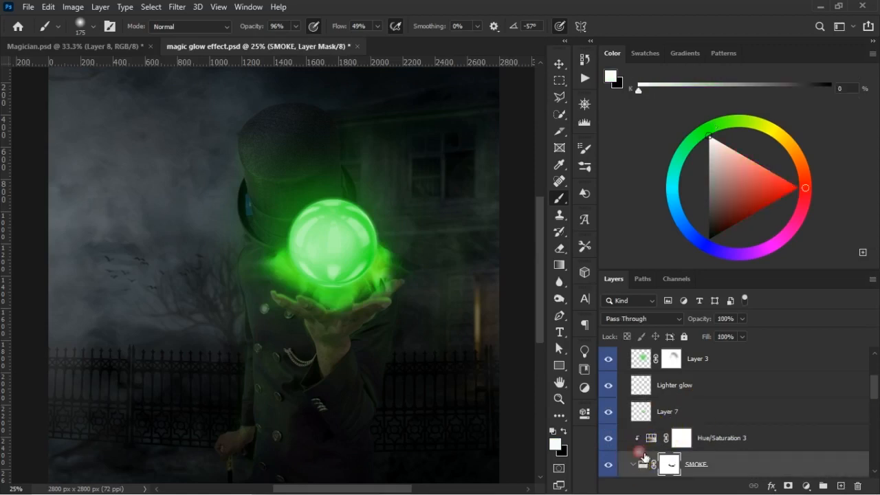
pyautogui.click(673, 411)
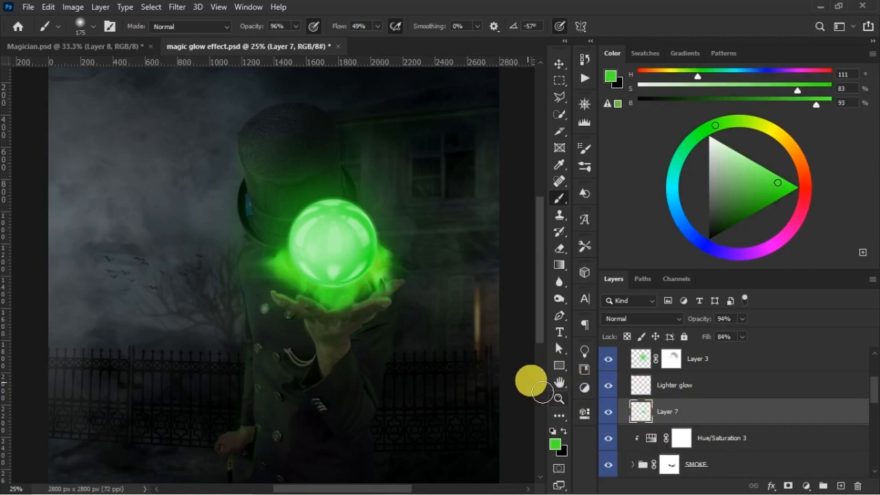
# - Add a mask to Layer 7 and paint with a 250 px black and white brush to trim the glow over the palm
pyautogui.click(788, 486)
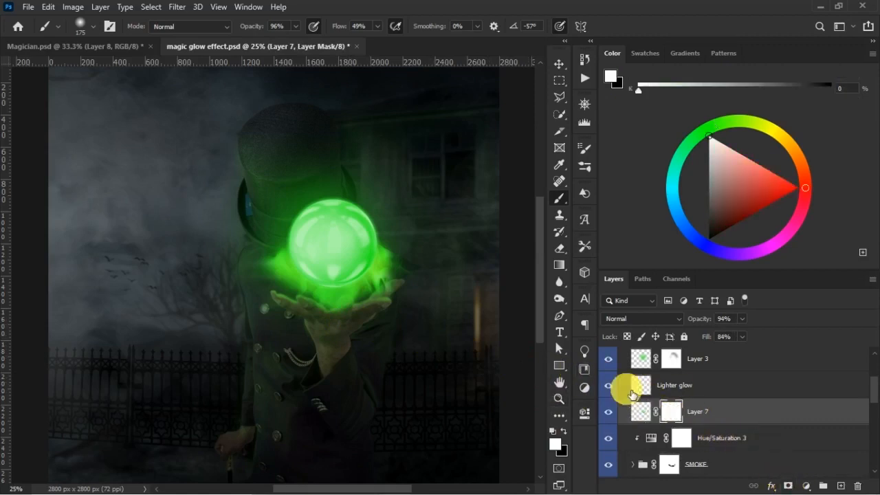
pyautogui.press('x')
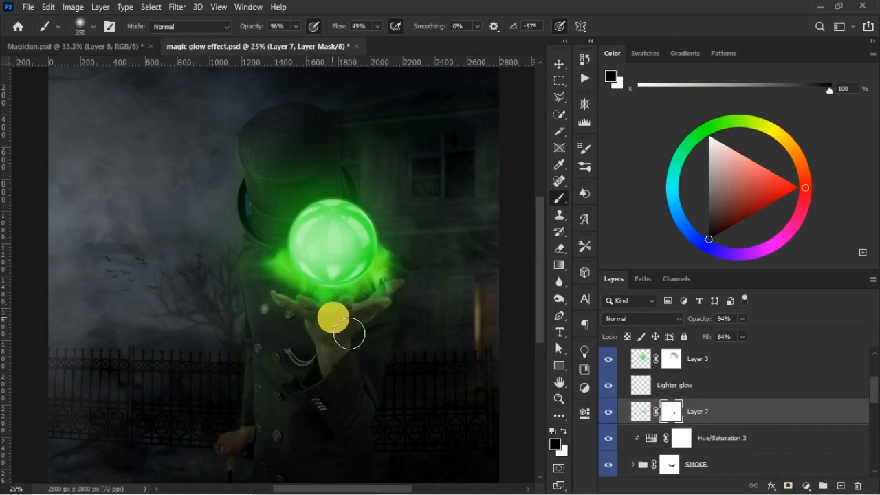
pyautogui.press('x')
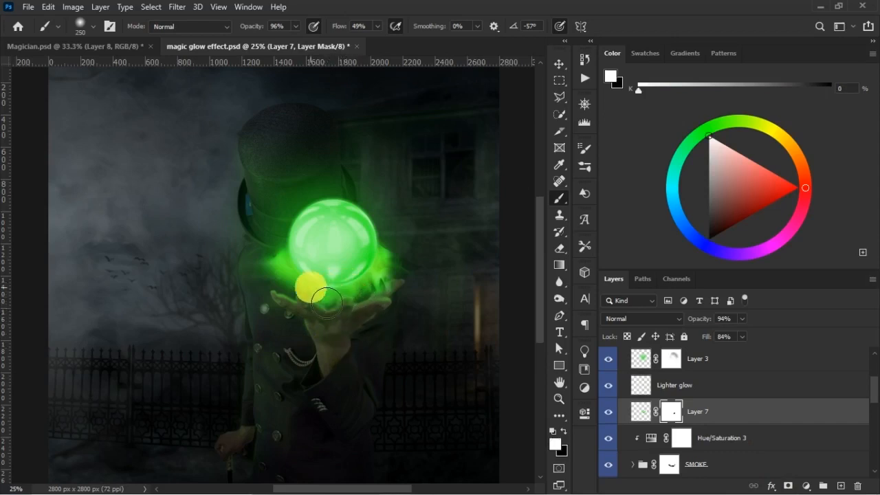
pyautogui.press('x')
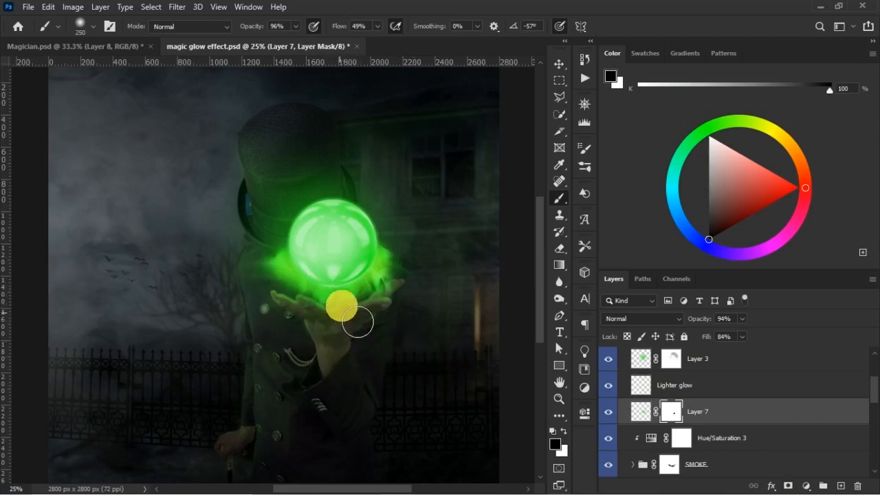
pyautogui.click(607, 414)
pyautogui.click(608, 411)
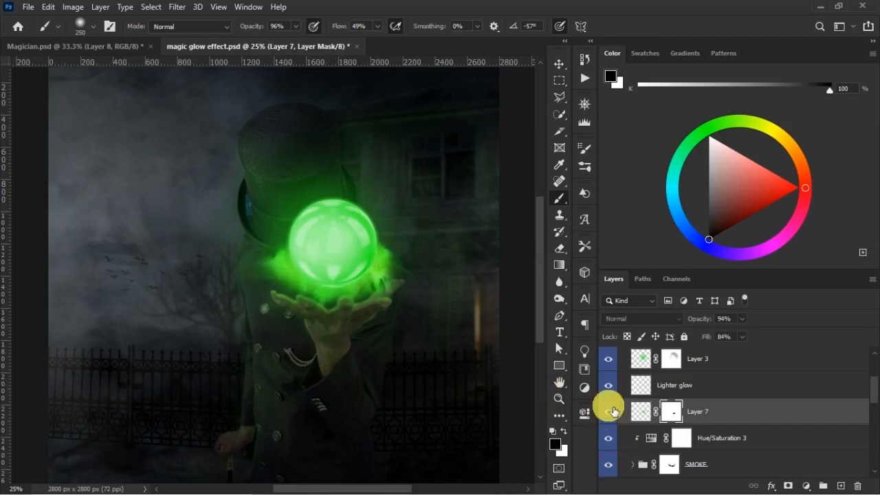
# - Rename Layer 7 as Glow from ball
pyautogui.doubleClick(695, 411)
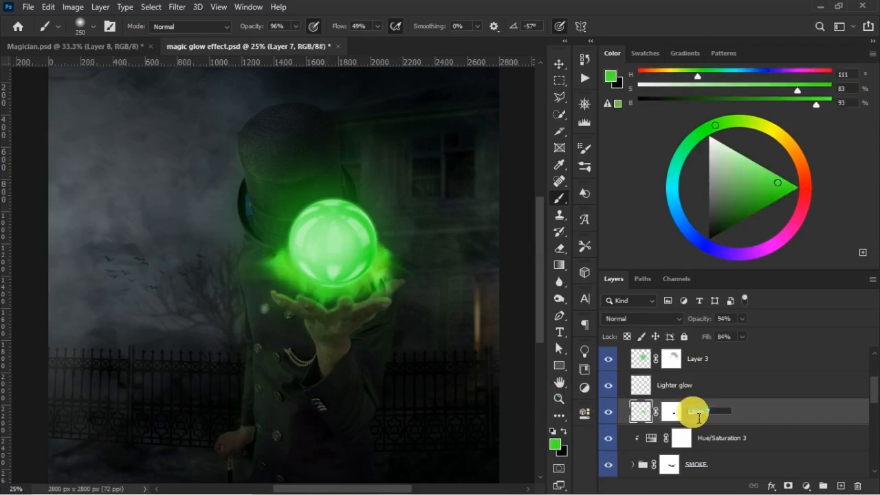
pyautogui.write('Glow from ball')
pyautogui.press('Return')
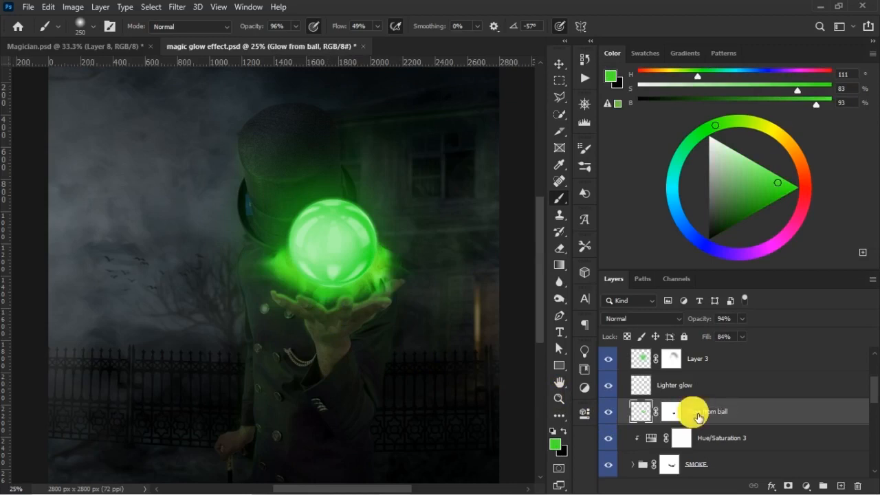
# - Compare the whole image with the Glow from ball layer hidden and shown, and save the document
pyautogui.click(615, 415)
pyautogui.click(615, 416)
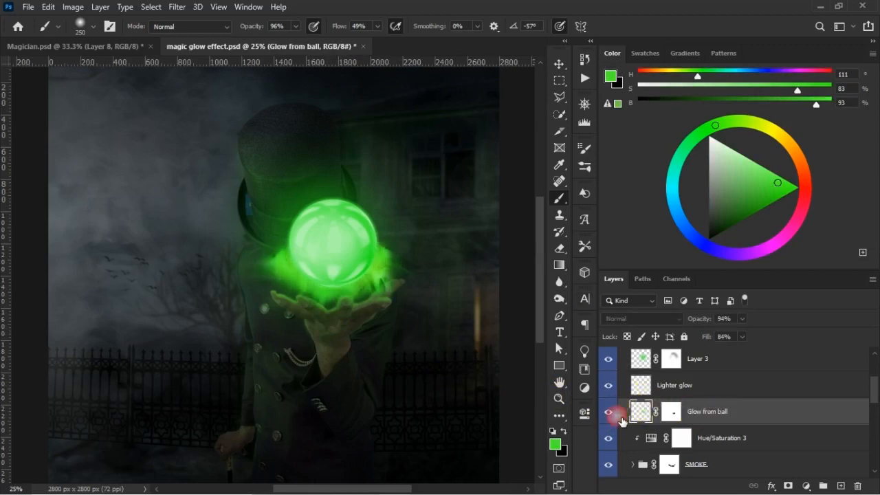
pyautogui.hotkey('ctrl', '-')
pyautogui.hotkey('ctrl', '-')
pyautogui.hotkey('ctrl', '+')
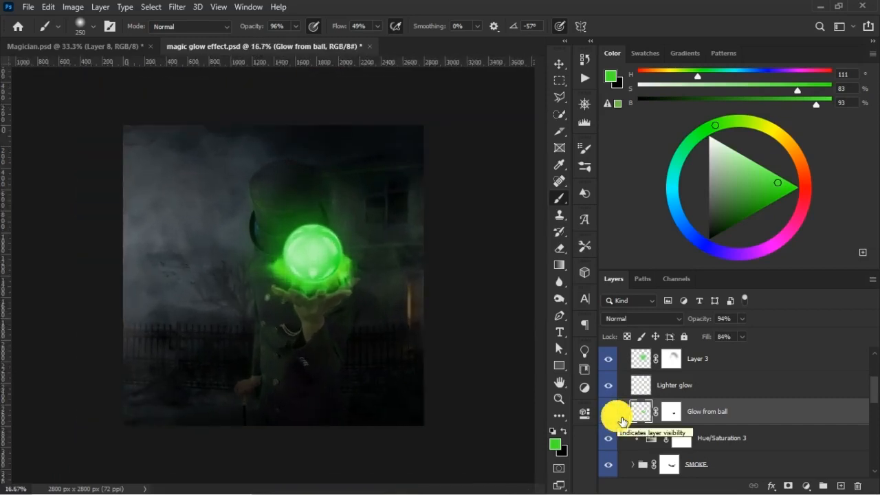
pyautogui.hotkey('ctrl', 's')
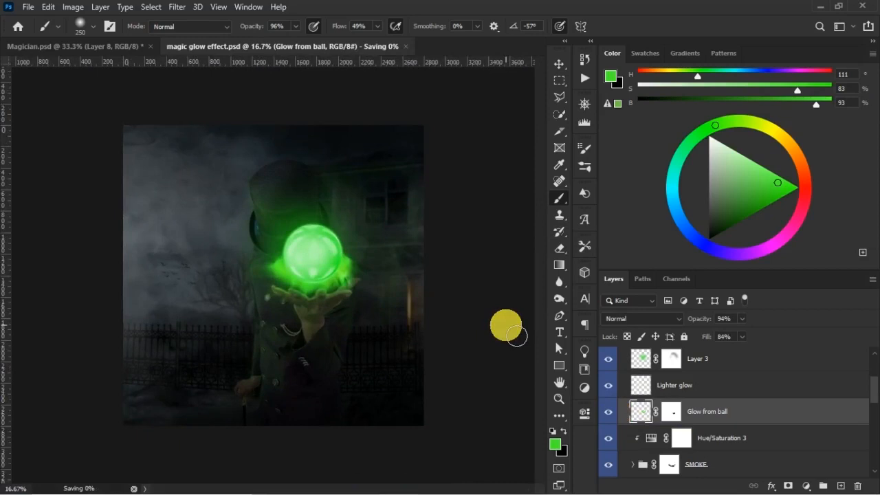
pyautogui.hotkey('ctrl', '+')
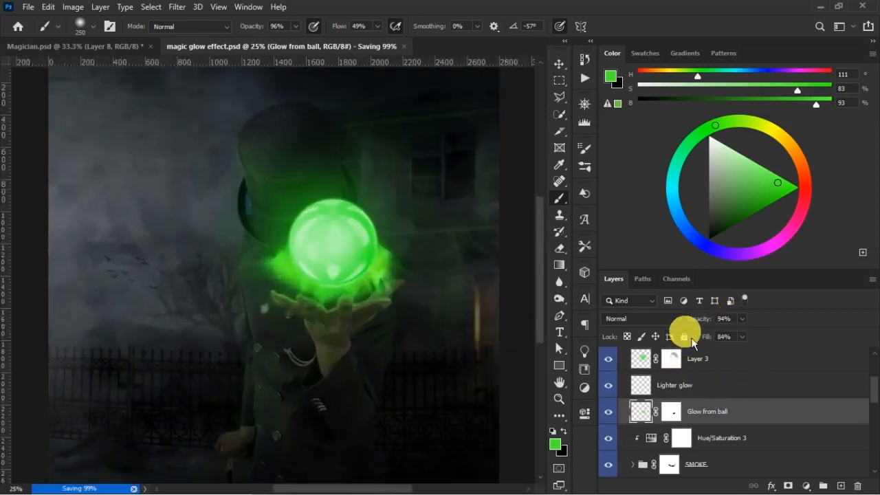
pyautogui.click(840, 486)
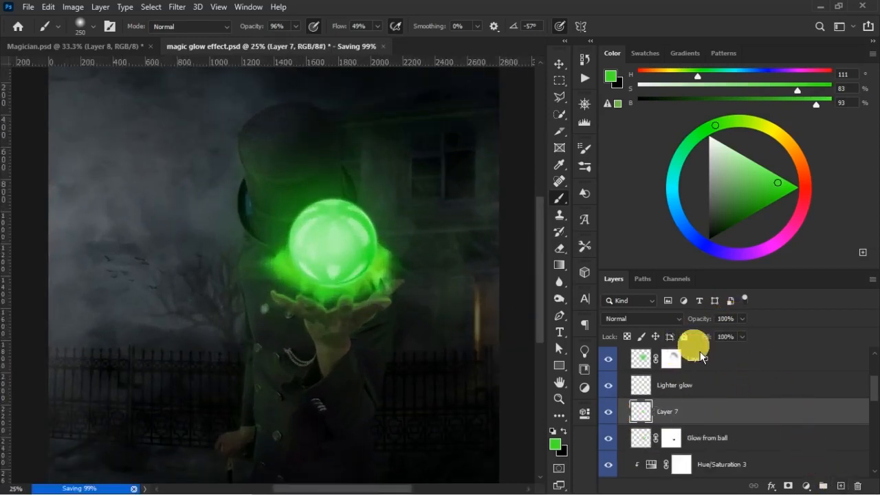
pyautogui.press('[')
pyautogui.press('[')
pyautogui.press('[')
pyautogui.press('[')
pyautogui.press('[')
pyautogui.press('[')
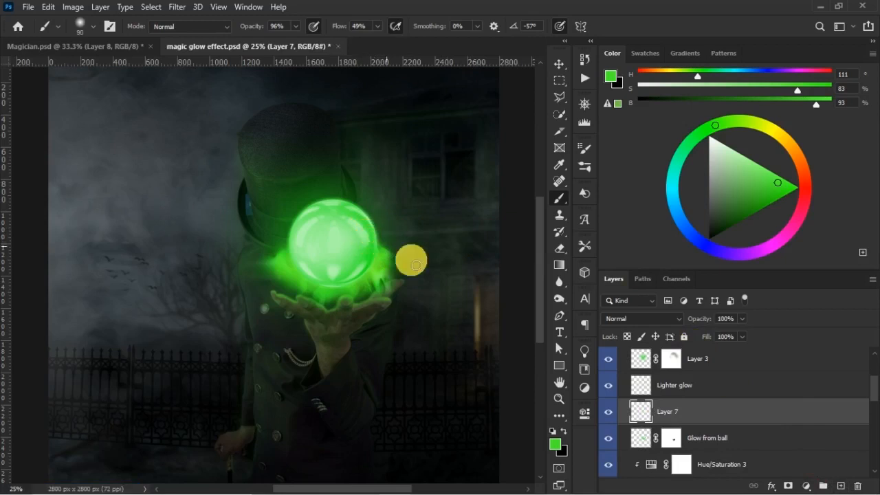
pyautogui.press('d')
pyautogui.press('[')
pyautogui.press('[')
pyautogui.press('[')
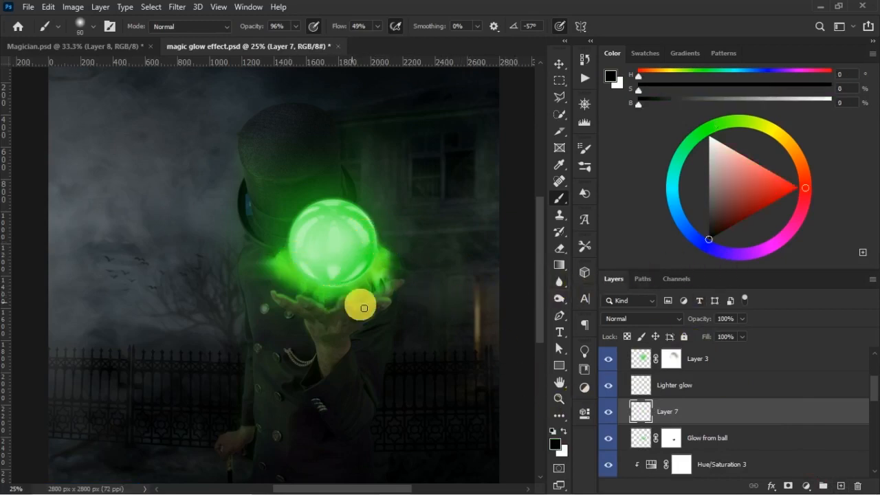
pyautogui.hotkey('ctrl', 'z')
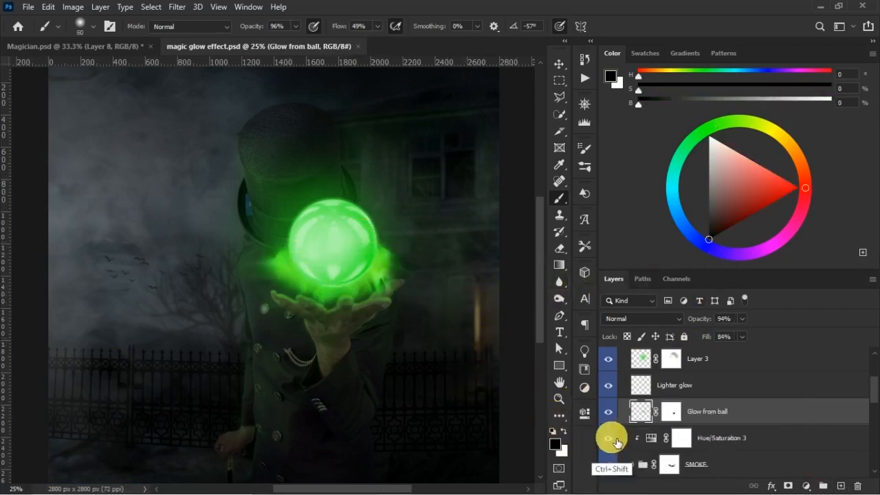
# - Sketch white light-direction arrows around the ball and squiggles above it on a new layer, and delete that layer
pyautogui.hotkey('ctrl', 'shift', 'z')
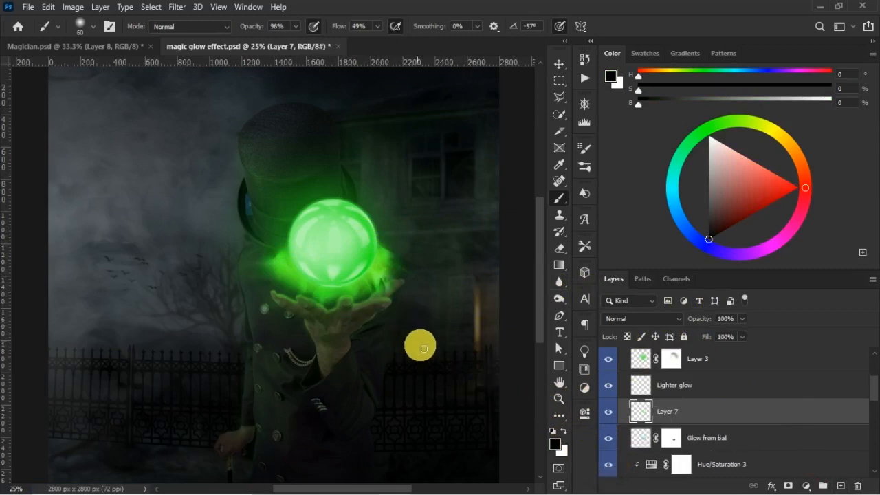
pyautogui.press('x')
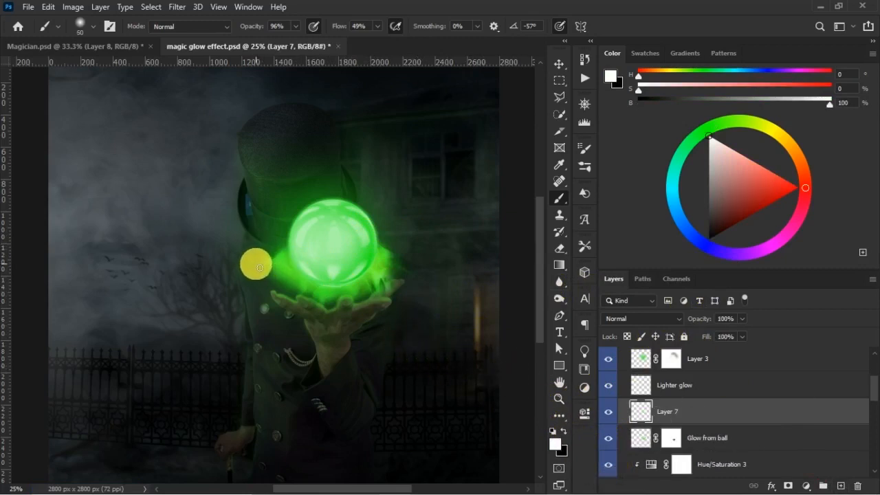
pyautogui.moveTo(267, 261)
pyautogui.mouseDown()
pyautogui.moveTo(226, 281)
pyautogui.moveTo(236, 293)
pyautogui.moveTo(191, 299)
pyautogui.mouseUp()
pyautogui.moveTo(271, 289)
pyautogui.mouseDown()
pyautogui.moveTo(218, 328)
pyautogui.moveTo(238, 332)
pyautogui.mouseUp()
pyautogui.moveTo(325, 294)
pyautogui.mouseDown()
pyautogui.moveTo(285, 371)
pyautogui.moveTo(310, 380)
pyautogui.mouseUp()
pyautogui.moveTo(379, 291)
pyautogui.mouseDown()
pyautogui.moveTo(422, 375)
pyautogui.moveTo(446, 370)
pyautogui.mouseUp()
pyautogui.moveTo(401, 246)
pyautogui.mouseDown()
pyautogui.moveTo(483, 262)
pyautogui.moveTo(495, 279)
pyautogui.mouseUp()
pyautogui.moveTo(392, 222)
pyautogui.mouseDown()
pyautogui.moveTo(444, 214)
pyautogui.moveTo(447, 226)
pyautogui.mouseUp()
pyautogui.moveTo(291, 236)
pyautogui.mouseDown()
pyautogui.moveTo(228, 231)
pyautogui.moveTo(235, 235)
pyautogui.mouseUp()
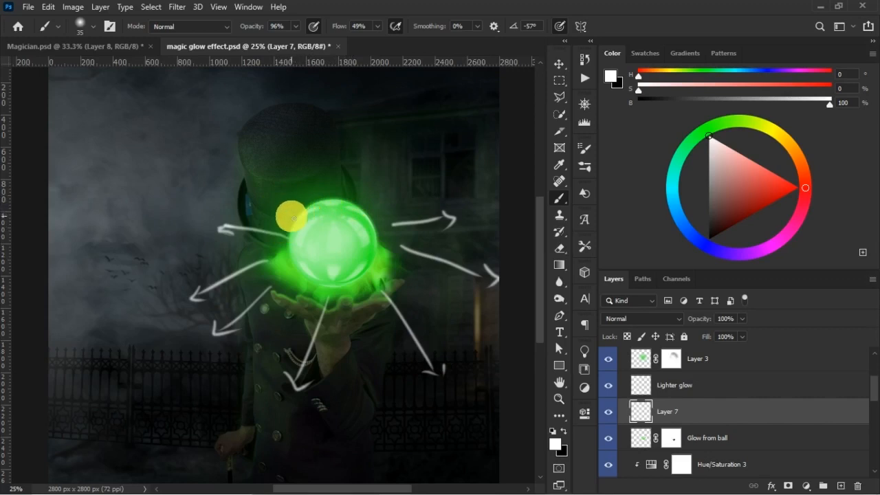
pyautogui.moveTo(294, 219); pyautogui.dragTo(256, 174)
pyautogui.moveTo(308, 199); pyautogui.dragTo(294, 182)
pyautogui.moveTo(348, 194); pyautogui.dragTo(336, 157)
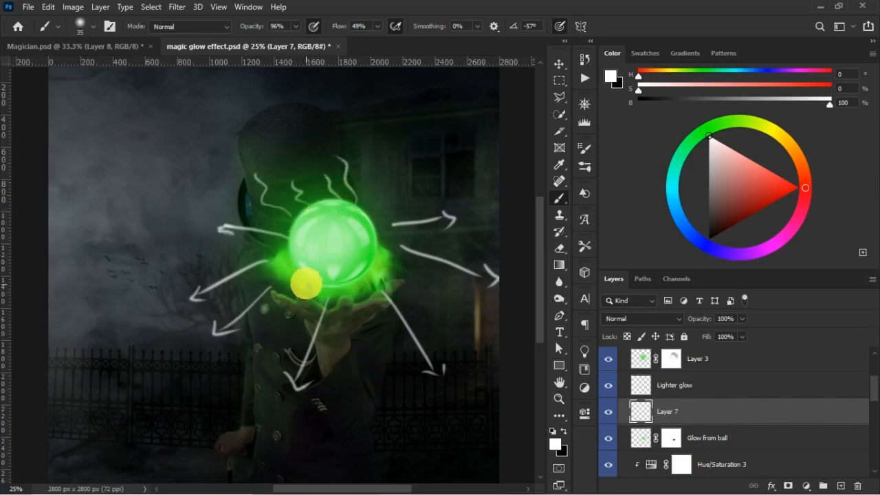
pyautogui.moveTo(298, 292)
pyautogui.mouseDown()
pyautogui.moveTo(261, 379)
pyautogui.moveTo(274, 373)
pyautogui.mouseUp()
pyautogui.moveTo(344, 292); pyautogui.dragTo(353, 366)
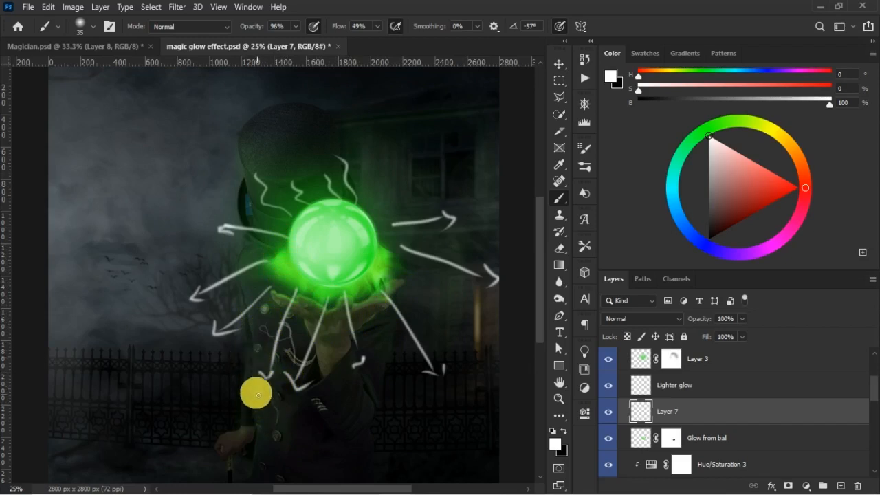
pyautogui.moveTo(257, 374)
pyautogui.mouseDown()
pyautogui.moveTo(298, 421)
pyautogui.moveTo(285, 449)
pyautogui.moveTo(278, 441)
pyautogui.moveTo(277, 390)
pyautogui.mouseUp()
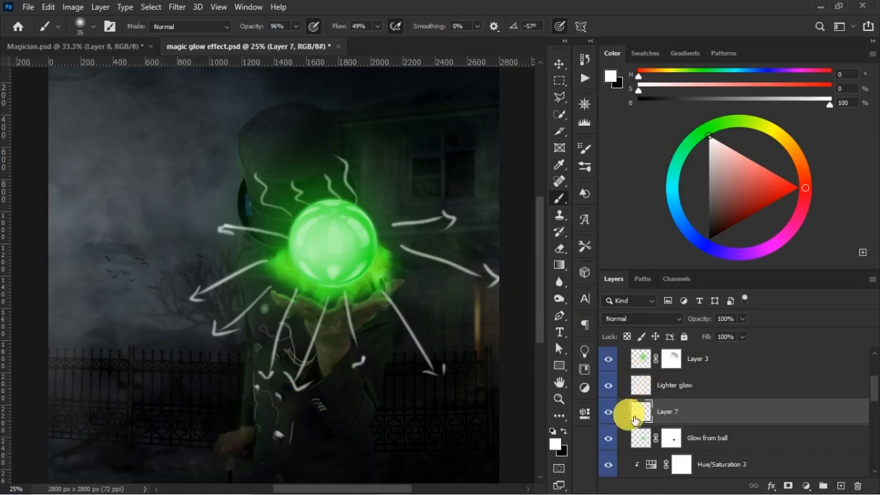
pyautogui.press('Delete')
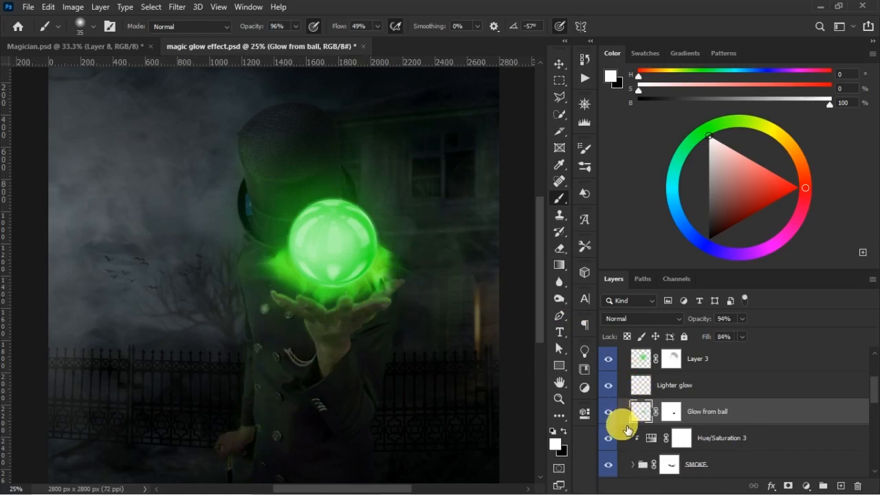
# - Compare the image with Magician.psd, and check the glow with the BALL group hidden and shown
pyautogui.click(841, 486)
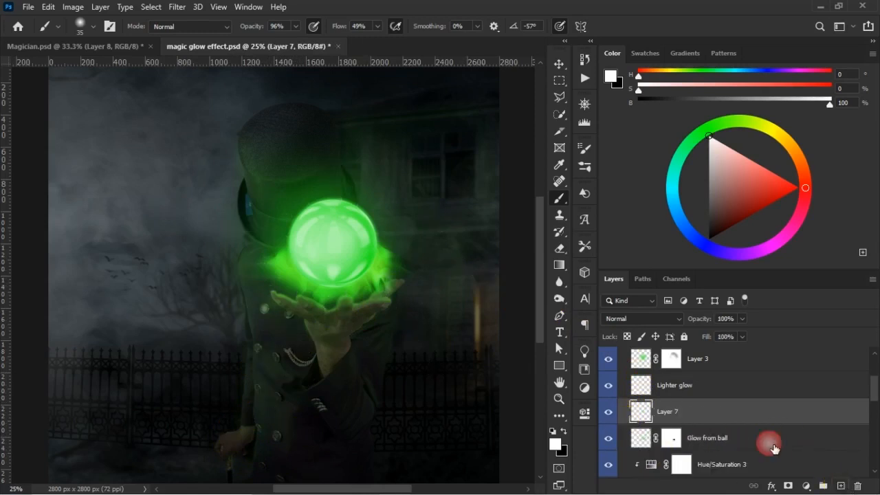
pyautogui.click(122, 48)
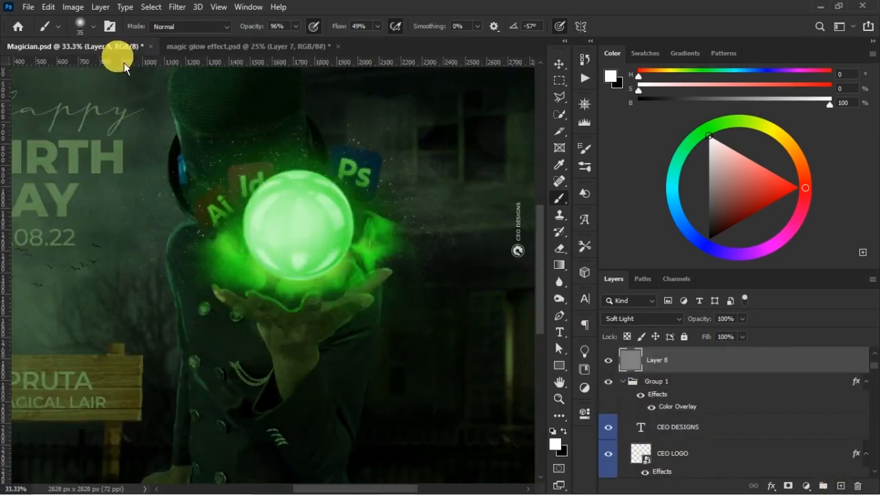
pyautogui.click(253, 50)
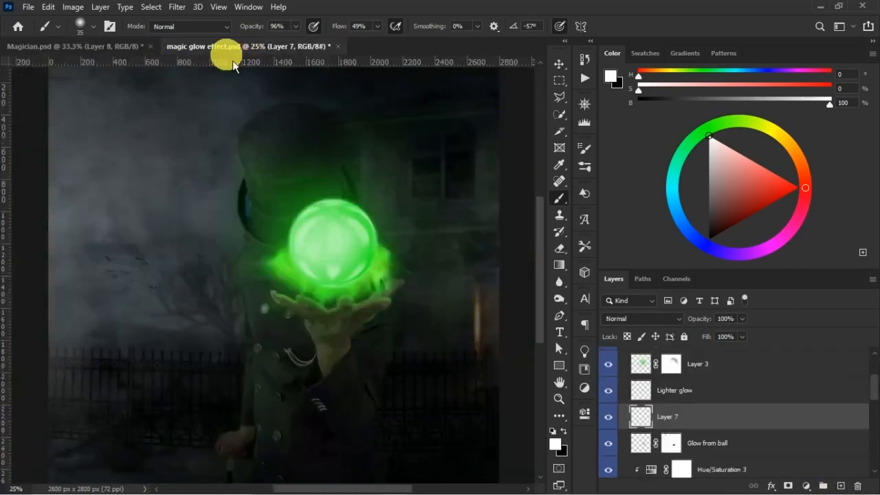
pyautogui.hotkey('ctrl', '-')
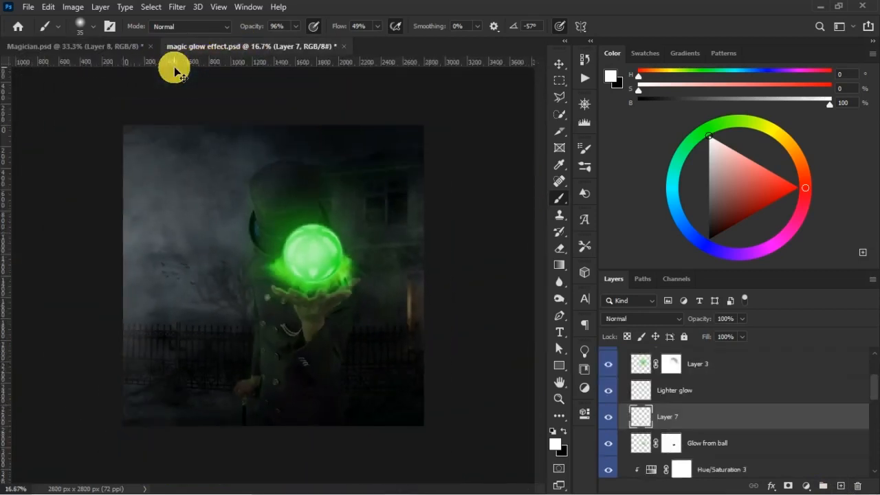
pyautogui.hotkey('ctrl', '+')
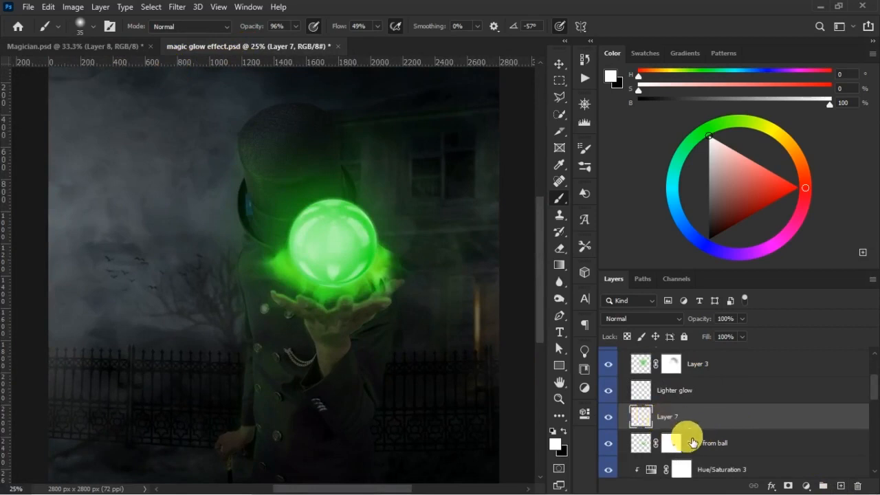
pyautogui.press('Delete')
pyautogui.scroll(3, 646, 413)
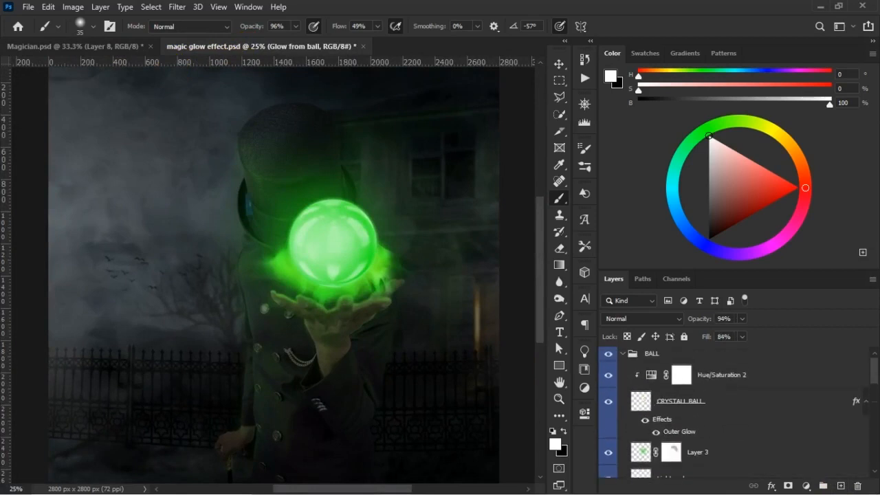
pyautogui.click(614, 358)
pyautogui.click(613, 356)
# - Add a Curves adjustment above Glow from ball, raise its midtones slightly to brighten the image, and invert its mask to black
pyautogui.scroll(-2, 879, 400)
pyautogui.scroll(-1, 845, 416)
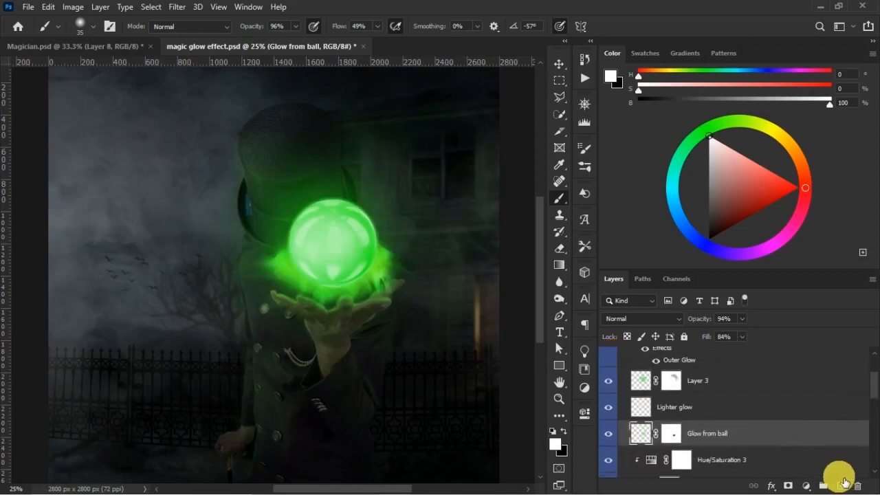
pyautogui.click(806, 485)
pyautogui.click(802, 328)
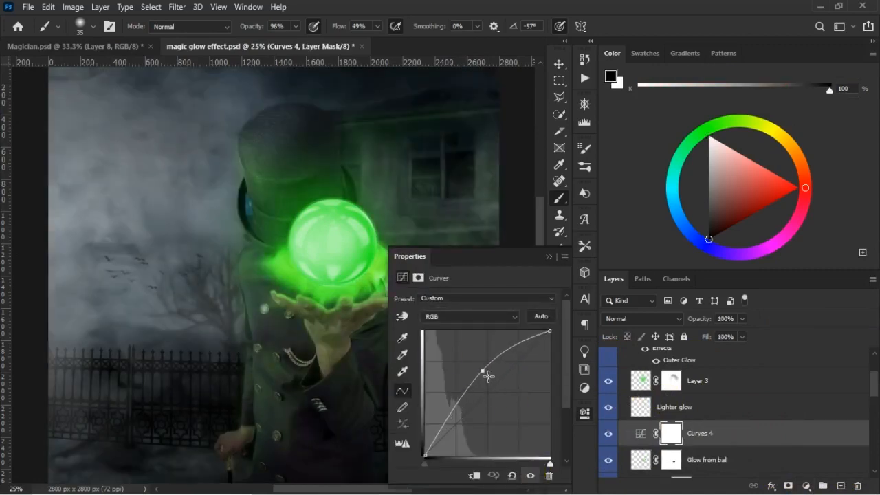
pyautogui.moveTo(494, 385); pyautogui.dragTo(491, 383)
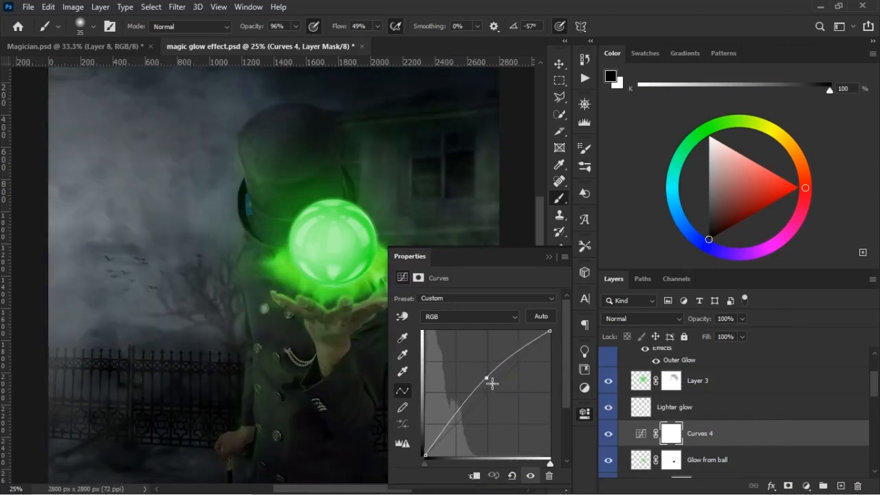
pyautogui.click(548, 257)
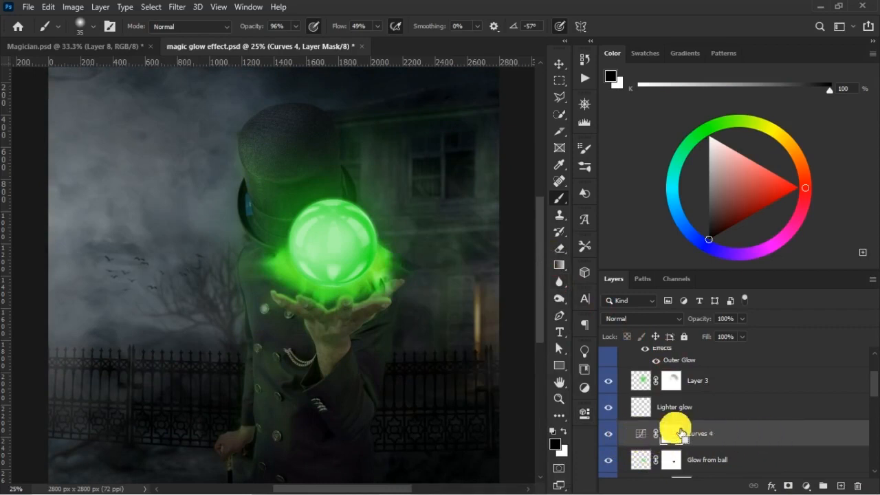
pyautogui.hotkey('ctrl', 'i')
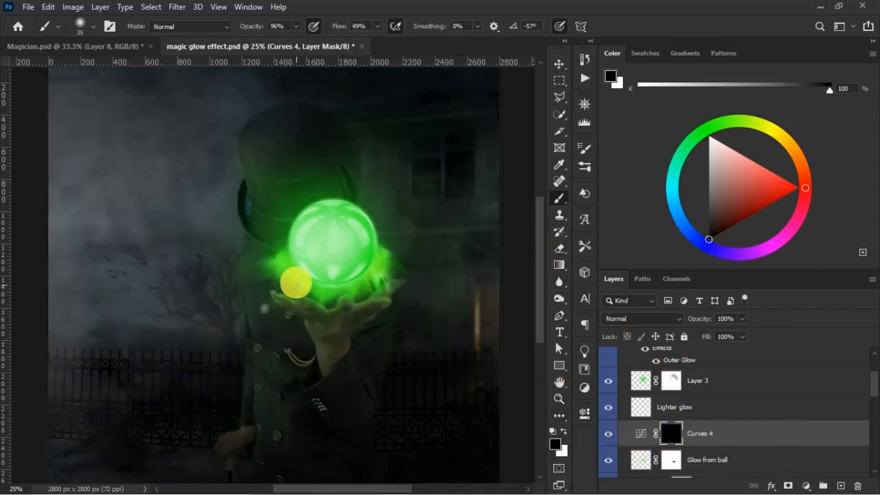
# - Paint the Curves 4 mask over the magician's hat, coat and hand with a 500 px white brush at 74% opacity and 32% flow
pyautogui.click(564, 431)
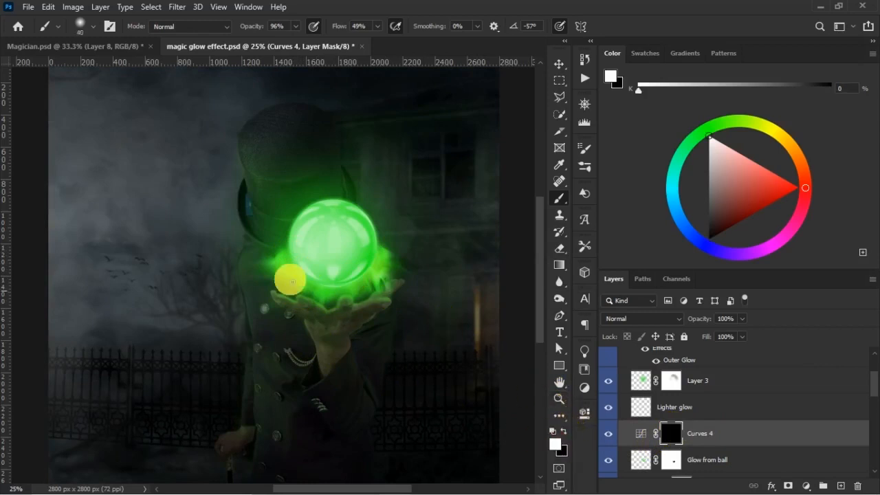
pyautogui.press(']')
pyautogui.press(']')
pyautogui.press(']')
pyautogui.press(']')
pyautogui.press(']')
pyautogui.press(']')
pyautogui.press(']')
pyautogui.press(']')
pyautogui.press(']')
pyautogui.press(']')
pyautogui.press(']')
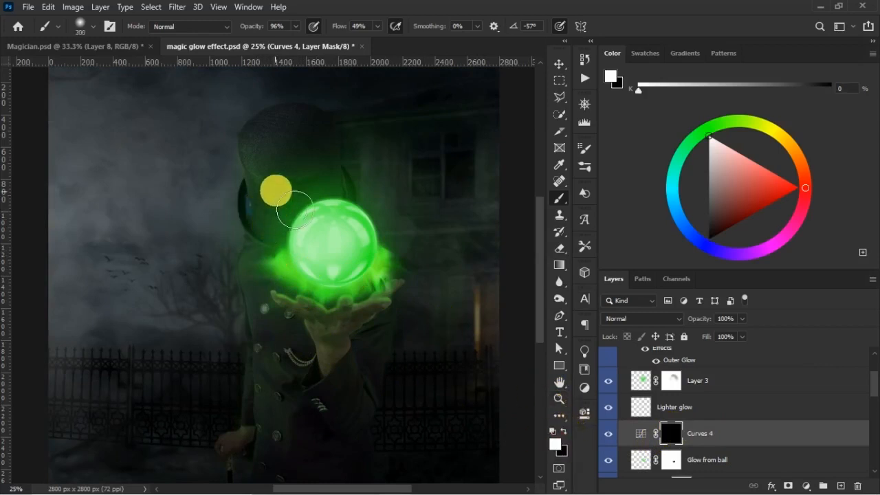
pyautogui.moveTo(260, 31); pyautogui.dragTo(339, 31)
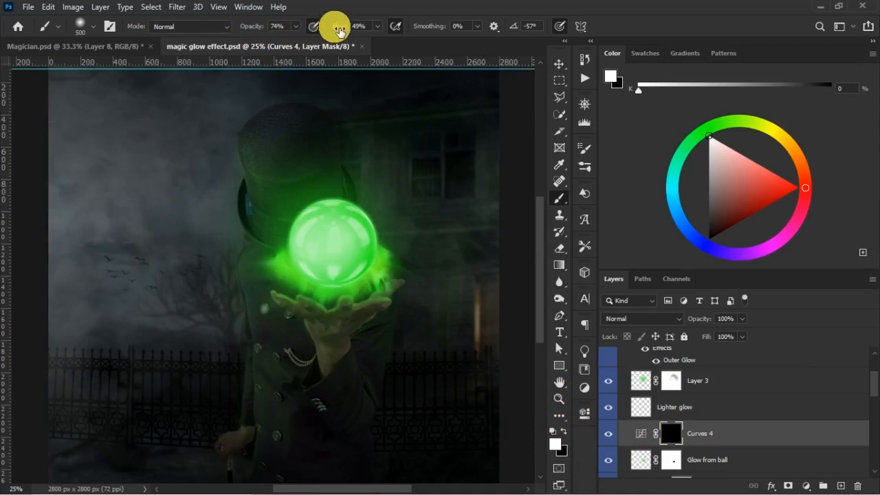
pyautogui.moveTo(288, 201); pyautogui.dragTo(263, 184)
pyautogui.moveTo(333, 246)
pyautogui.mouseDown()
pyautogui.moveTo(326, 359)
pyautogui.moveTo(318, 305)
pyautogui.moveTo(312, 351)
pyautogui.moveTo(298, 318)
pyautogui.moveTo(303, 411)
pyautogui.moveTo(305, 401)
pyautogui.moveTo(289, 405)
pyautogui.moveTo(291, 462)
pyautogui.moveTo(300, 427)
pyautogui.moveTo(343, 377)
pyautogui.moveTo(343, 351)
pyautogui.moveTo(351, 377)
pyautogui.moveTo(355, 313)
pyautogui.moveTo(286, 308)
pyautogui.mouseUp()
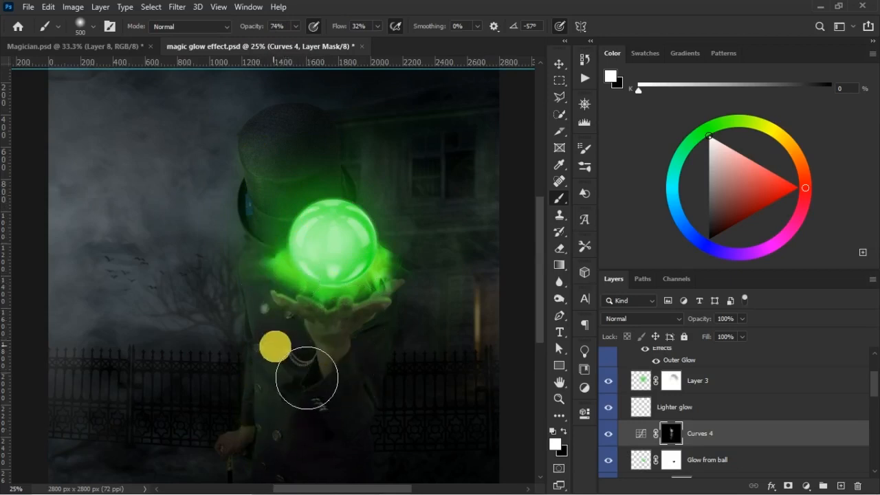
pyautogui.click(614, 439)
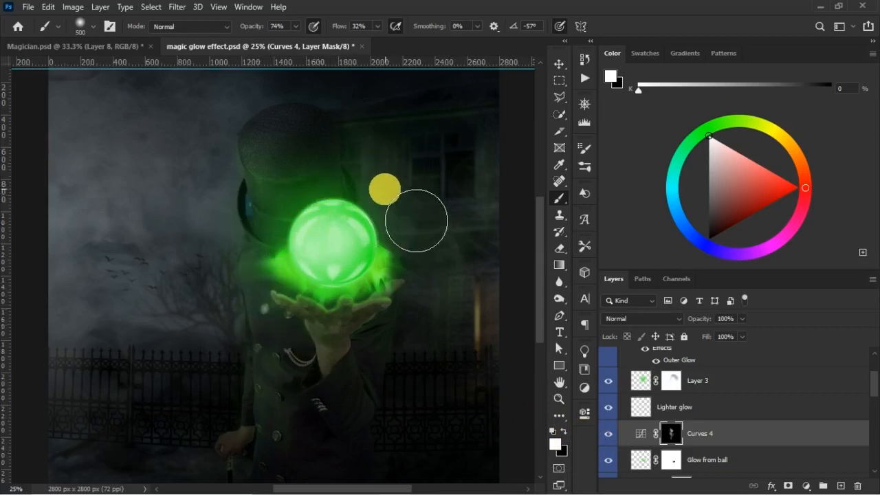
# - Paint light onto the house on the Curves 4 mask with a 125 px brush at 63% opacity and 25% flow, shrinking it to 80 px
pyautogui.press('[')
pyautogui.press('[')
pyautogui.press('[')
pyautogui.press('[')
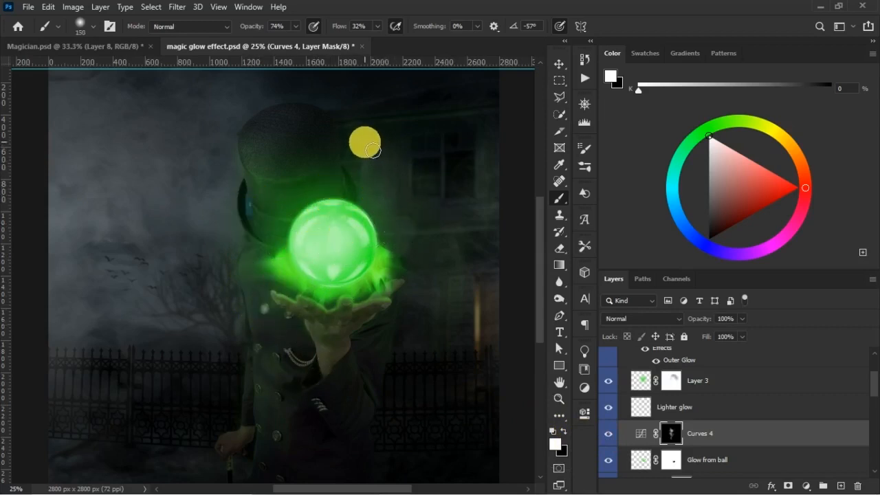
pyautogui.press('[')
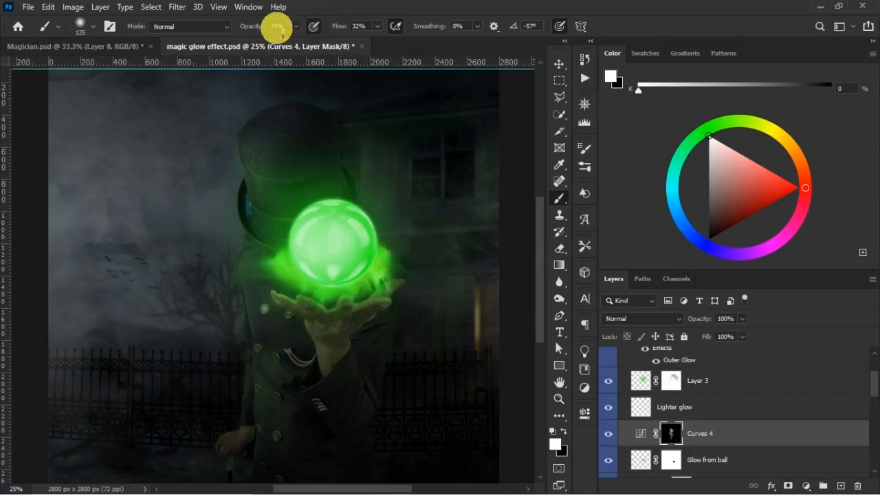
pyautogui.moveTo(344, 27); pyautogui.dragTo(339, 28)
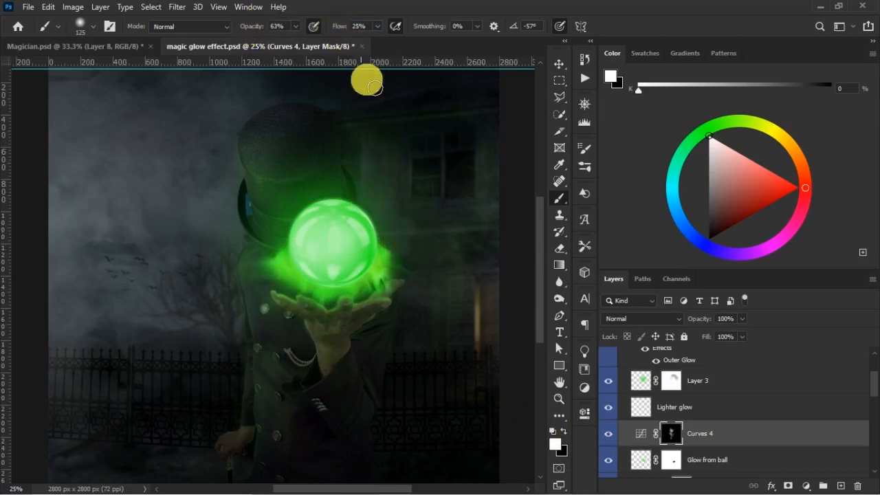
pyautogui.moveTo(370, 197)
pyautogui.mouseDown()
pyautogui.moveTo(361, 176)
pyautogui.moveTo(373, 167)
pyautogui.moveTo(376, 188)
pyautogui.moveTo(418, 204)
pyautogui.moveTo(428, 167)
pyautogui.moveTo(418, 167)
pyautogui.moveTo(419, 215)
pyautogui.moveTo(418, 174)
pyautogui.moveTo(453, 157)
pyautogui.moveTo(463, 312)
pyautogui.moveTo(488, 332)
pyautogui.moveTo(487, 311)
pyautogui.moveTo(488, 347)
pyautogui.moveTo(491, 305)
pyautogui.moveTo(486, 327)
pyautogui.moveTo(488, 304)
pyautogui.moveTo(489, 316)
pyautogui.moveTo(611, 443)
pyautogui.moveTo(457, 300)
pyautogui.moveTo(503, 280)
pyautogui.moveTo(517, 296)
pyautogui.moveTo(493, 285)
pyautogui.moveTo(506, 309)
pyautogui.moveTo(483, 351)
pyautogui.moveTo(462, 320)
pyautogui.moveTo(469, 309)
pyautogui.moveTo(471, 348)
pyautogui.moveTo(456, 309)
pyautogui.moveTo(479, 296)
pyautogui.moveTo(473, 330)
pyautogui.moveTo(452, 348)
pyautogui.moveTo(464, 334)
pyautogui.moveTo(423, 249)
pyautogui.moveTo(373, 238)
pyautogui.moveTo(478, 238)
pyautogui.moveTo(477, 194)
pyautogui.moveTo(435, 173)
pyautogui.moveTo(442, 192)
pyautogui.moveTo(431, 167)
pyautogui.moveTo(434, 182)
pyautogui.moveTo(440, 156)
pyautogui.moveTo(426, 142)
pyautogui.moveTo(354, 168)
pyautogui.moveTo(358, 183)
pyautogui.moveTo(370, 148)
pyautogui.moveTo(369, 157)
pyautogui.moveTo(392, 161)
pyautogui.moveTo(404, 177)
pyautogui.moveTo(483, 155)
pyautogui.moveTo(483, 131)
pyautogui.moveTo(435, 120)
pyautogui.moveTo(342, 134)
pyautogui.moveTo(355, 126)
pyautogui.moveTo(485, 130)
pyautogui.moveTo(418, 120)
pyautogui.moveTo(494, 116)
pyautogui.moveTo(489, 304)
pyautogui.moveTo(240, 310)
pyautogui.moveTo(289, 353)
pyautogui.moveTo(235, 364)
pyautogui.moveTo(357, 406)
pyautogui.moveTo(404, 359)
pyautogui.moveTo(410, 305)
pyautogui.moveTo(406, 348)
pyautogui.moveTo(398, 328)
pyautogui.moveTo(446, 297)
pyautogui.moveTo(434, 351)
pyautogui.moveTo(407, 252)
pyautogui.moveTo(487, 250)
pyautogui.moveTo(402, 270)
pyautogui.moveTo(507, 250)
pyautogui.moveTo(467, 234)
pyautogui.moveTo(385, 226)
pyautogui.moveTo(434, 213)
pyautogui.moveTo(367, 188)
pyautogui.moveTo(389, 179)
pyautogui.moveTo(376, 173)
pyautogui.moveTo(424, 147)
pyautogui.moveTo(433, 258)
pyautogui.mouseUp()
pyautogui.click(609, 433)
pyautogui.press('[')
pyautogui.press('[')
pyautogui.press('[')
# - Lower Curves 4 to 82% opacity and 83% fill, comparing the whole image with the layer hidden and shown
pyautogui.hotkey('ctrl', '-')
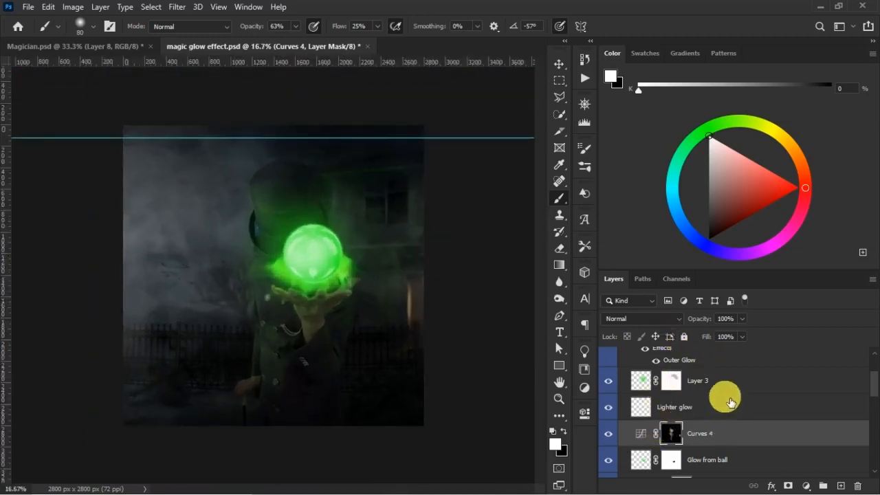
pyautogui.moveTo(707, 335); pyautogui.dragTo(710, 321)
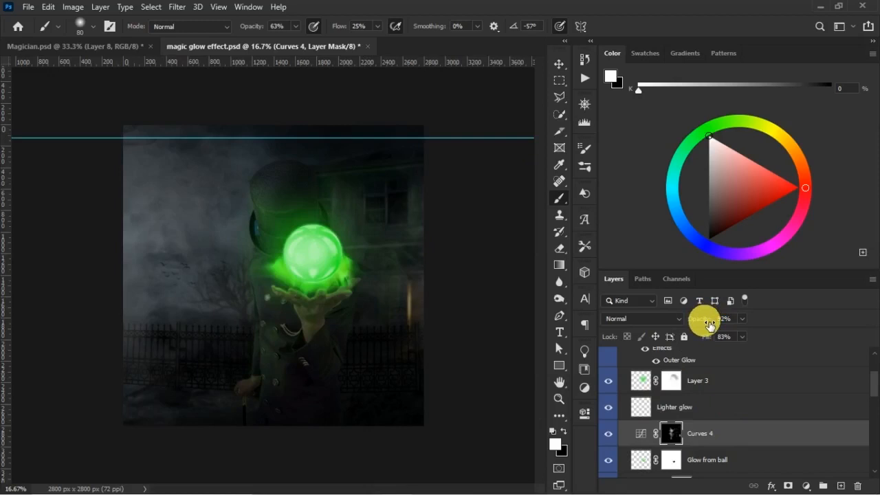
pyautogui.click(609, 435)
pyautogui.click(608, 437)
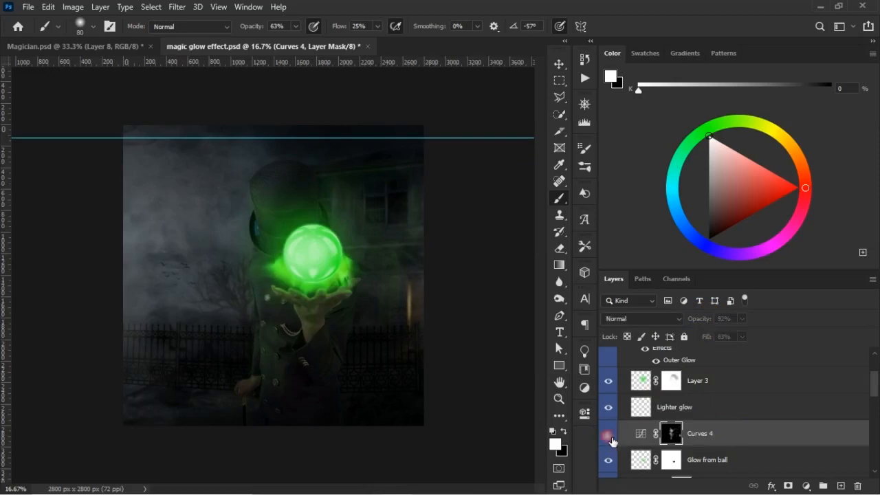
pyautogui.click(608, 435)
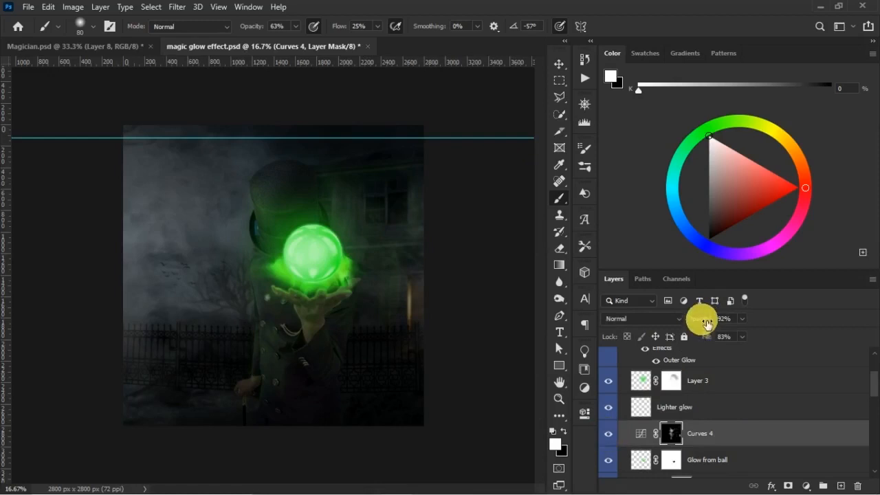
pyautogui.moveTo(704, 325); pyautogui.dragTo(698, 326)
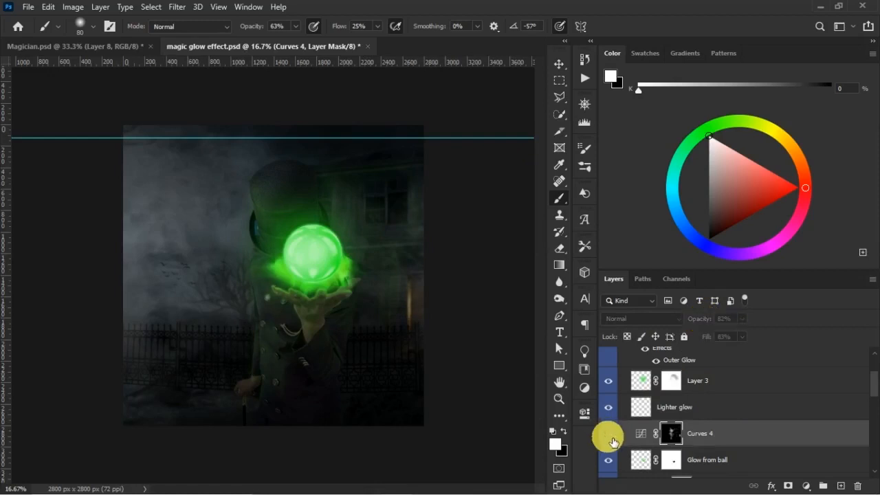
pyautogui.click(609, 435)
# - Remove the horizontal guide from the canvas and save the document
pyautogui.press('v')
pyautogui.moveTo(444, 142); pyautogui.dragTo(448, 63)
pyautogui.hotkey('ctrl', 's')
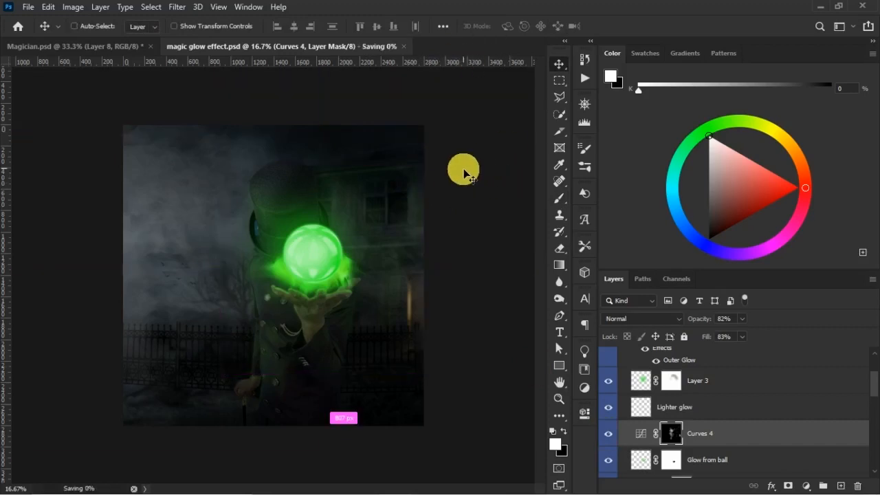
pyautogui.hotkey('ctrl', '-')
pyautogui.hotkey('ctrl', '-')
pyautogui.hotkey('ctrl', '+')
pyautogui.hotkey('ctrl', '+')
pyautogui.hotkey('ctrl', '+')
pyautogui.press('s')
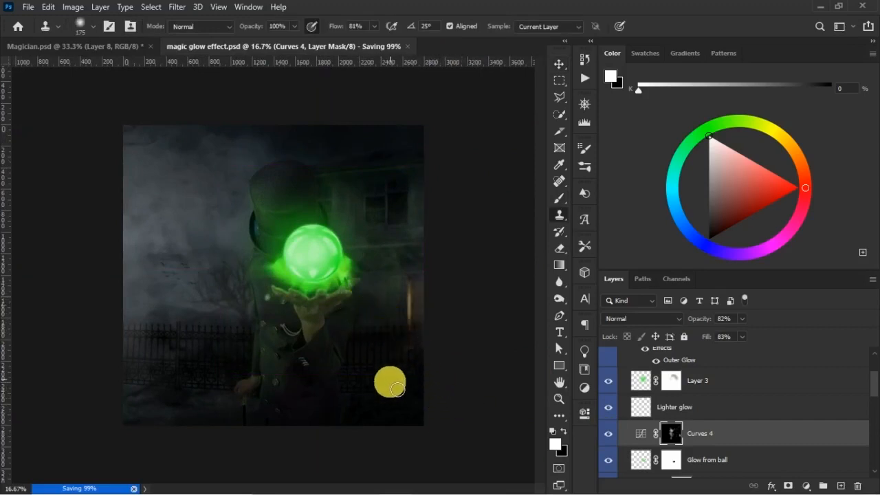
pyautogui.press('v')
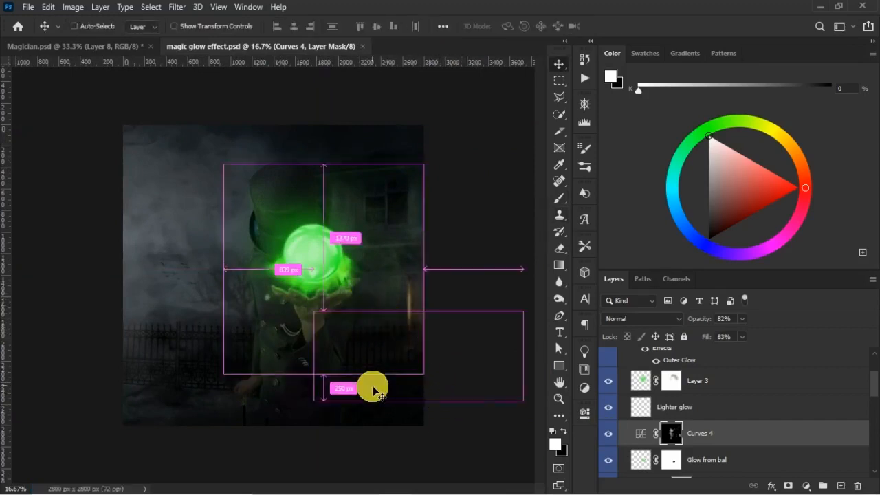
pyautogui.hotkey('ctrl', '+')
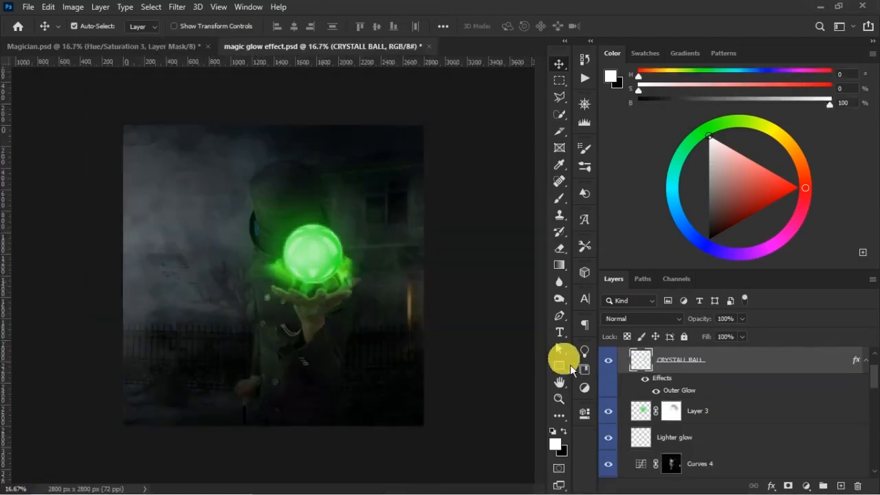
# - Compare the image with Layer 3, Lighter glow and Glow from ball hidden and shown
pyautogui.click(352, 275)
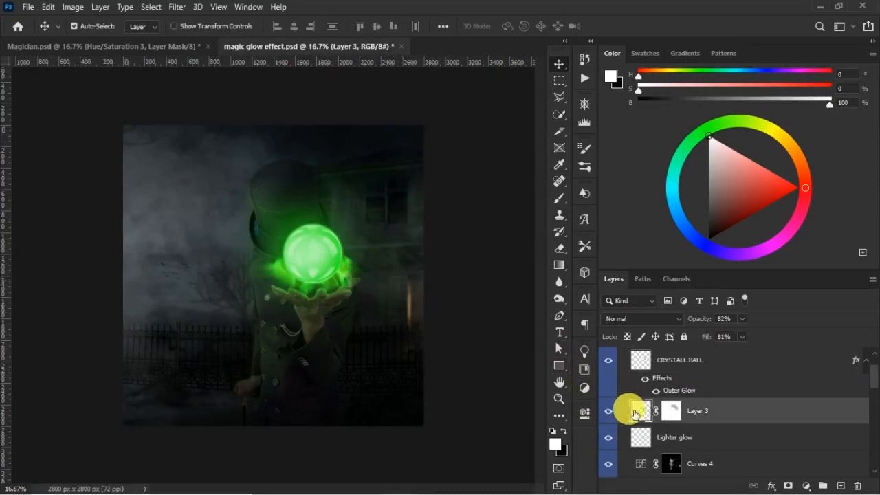
pyautogui.click(609, 411)
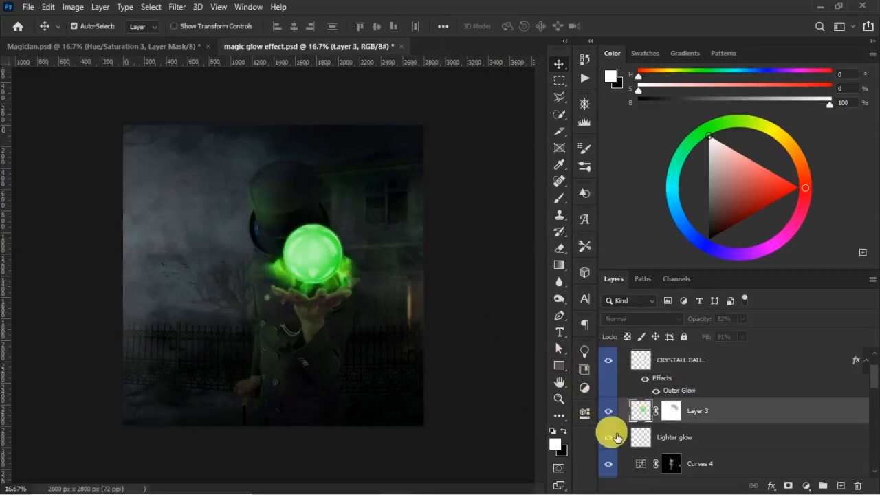
pyautogui.click(610, 413)
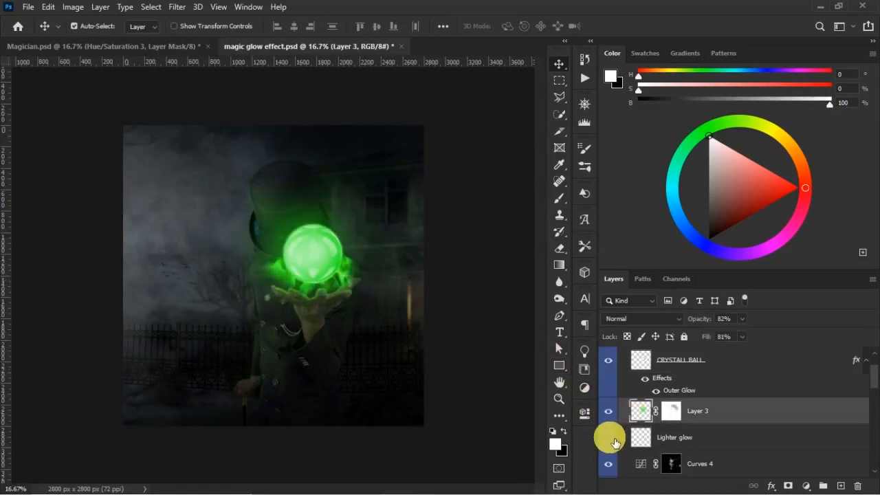
pyautogui.click(609, 438)
pyautogui.moveTo(873, 389); pyautogui.dragTo(873, 396)
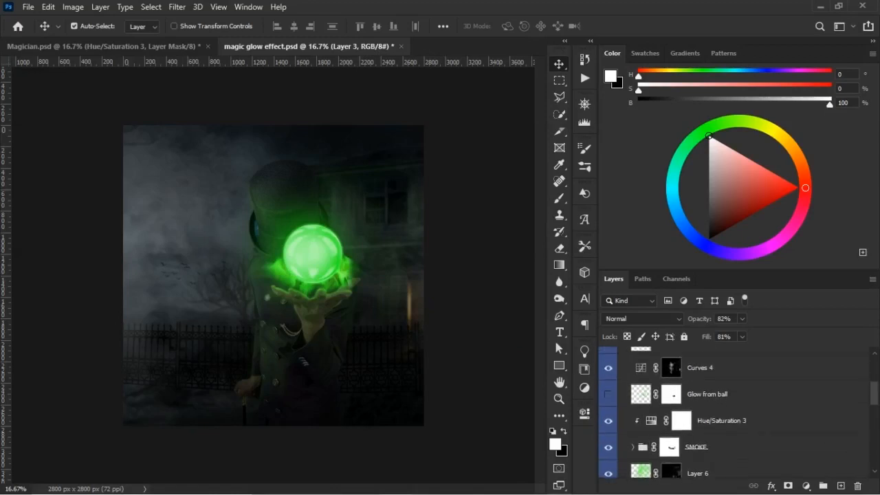
pyautogui.click(609, 396)
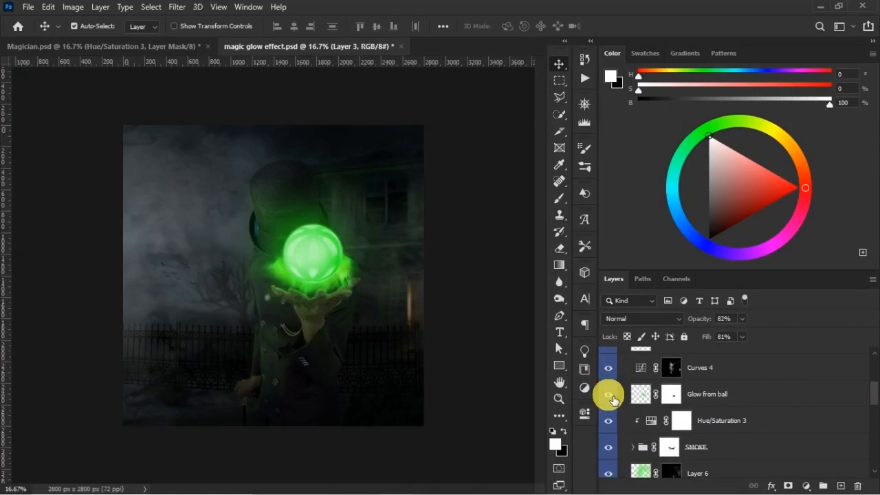
# - Paint over the hand below the ball on the Glow from ball mask with a 300 px black brush at 54% opacity and 20% flow
pyautogui.click(672, 394)
pyautogui.press('b')
pyautogui.click(304, 284)
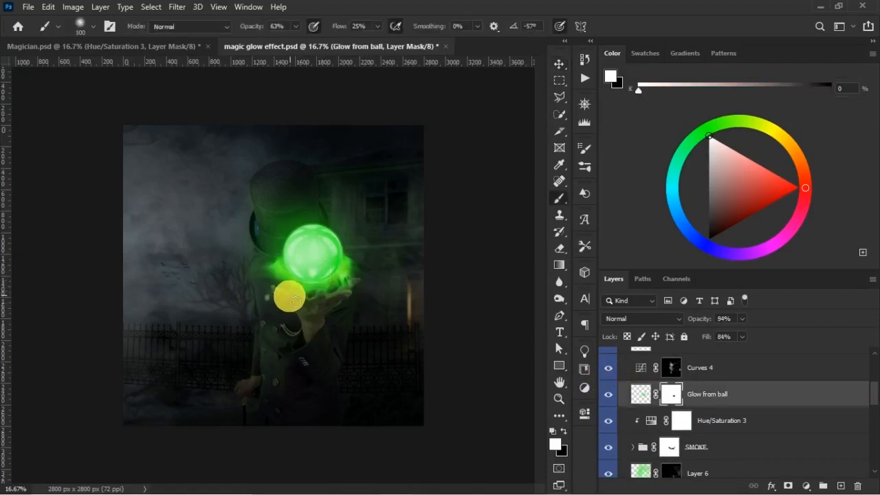
pyautogui.click(329, 96)
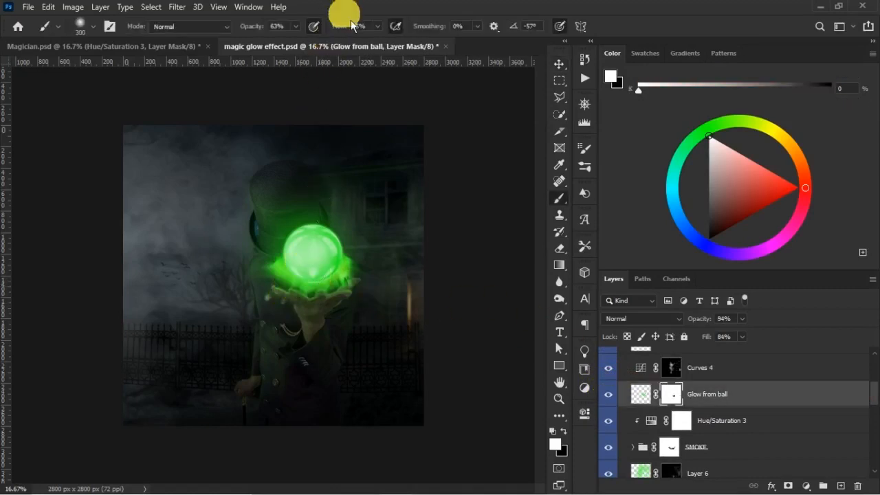
pyautogui.moveTo(252, 32); pyautogui.dragTo(248, 29)
pyautogui.press('x')
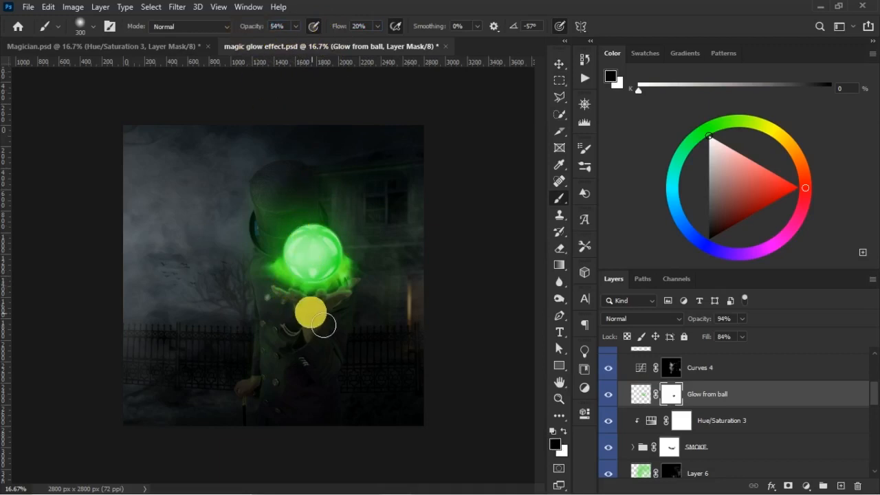
pyautogui.hotkey('ctrl', '+')
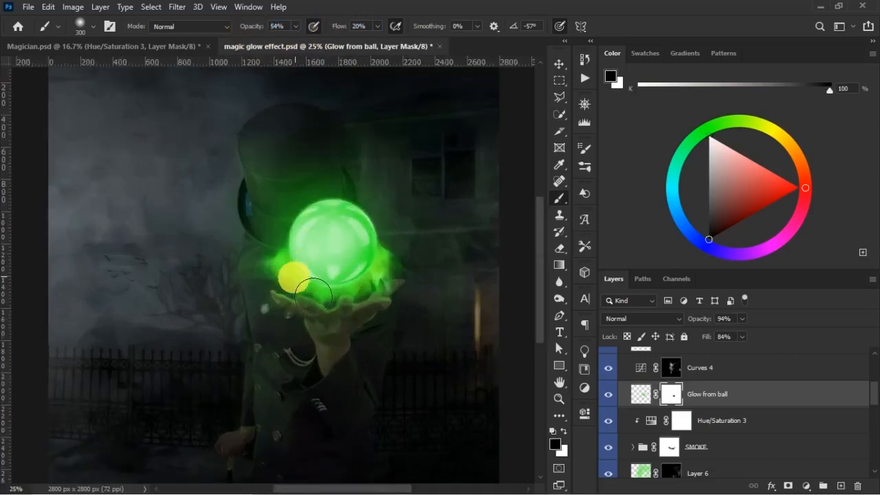
pyautogui.moveTo(307, 313)
pyautogui.mouseDown()
pyautogui.moveTo(373, 328)
pyautogui.moveTo(396, 305)
pyautogui.moveTo(379, 322)
pyautogui.mouseUp()
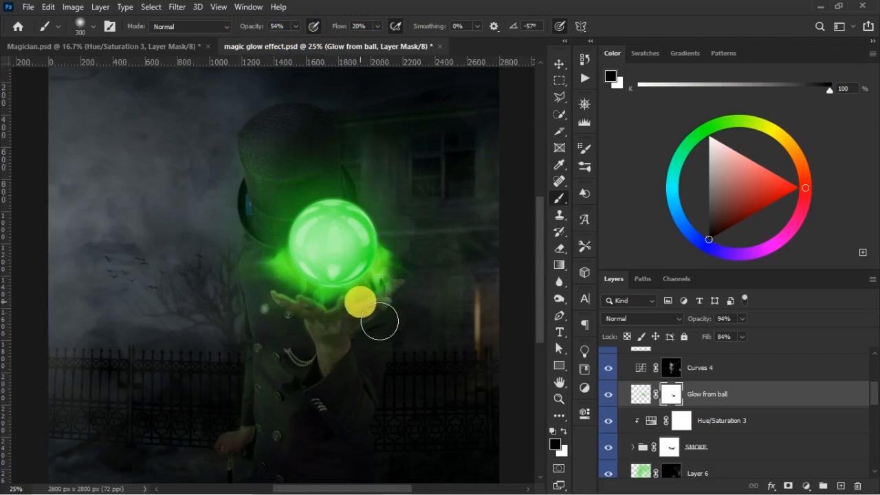
pyautogui.click(605, 392)
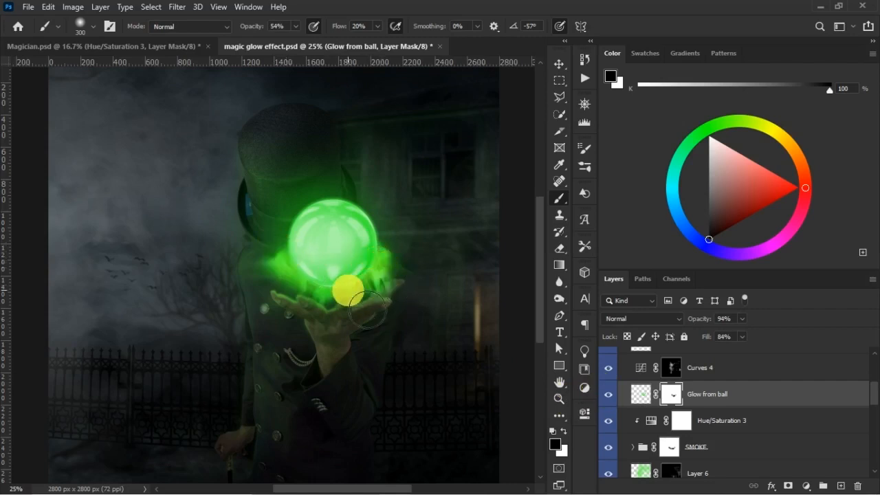
# - Add a layer mask to the CRYSTALL BALL layer and start fading the ball's base with a 250 px black brush
pyautogui.press('v')
pyautogui.click(343, 232)
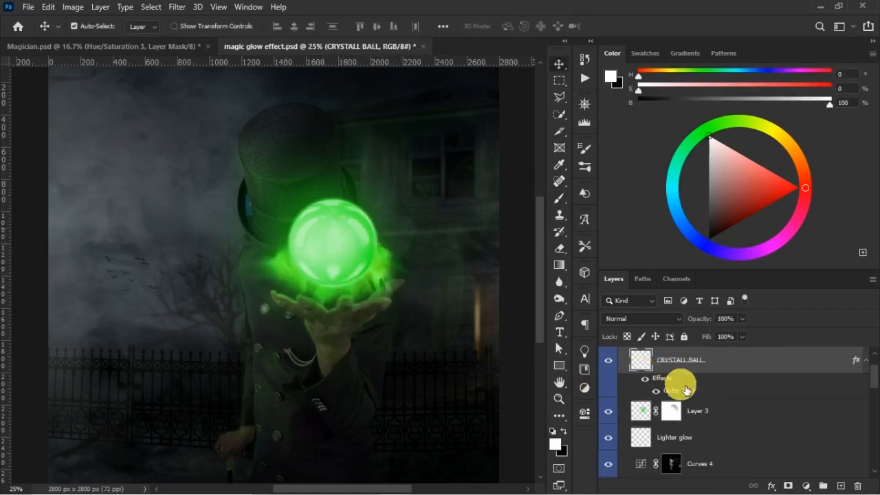
pyautogui.click(788, 485)
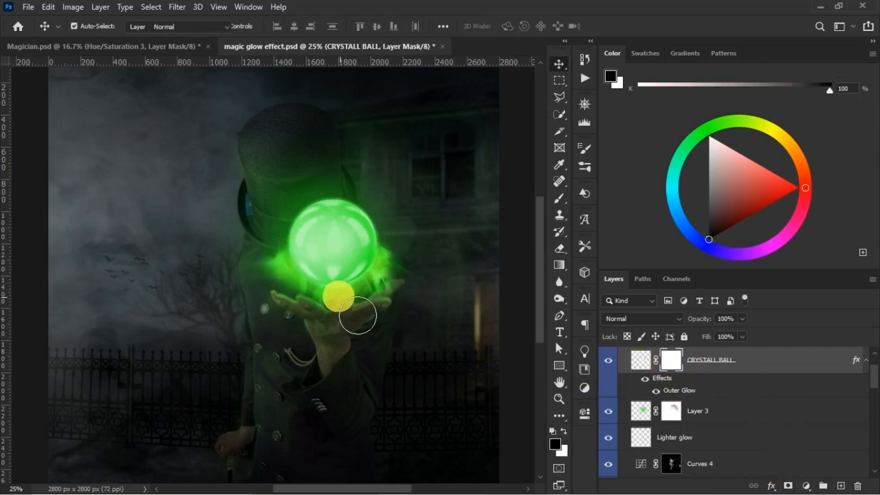
pyautogui.press('b')
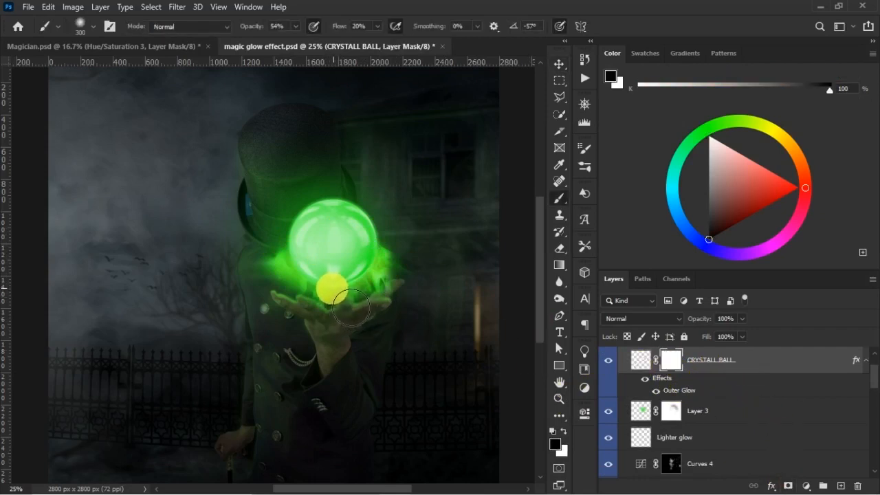
pyautogui.press(']')
pyautogui.press(']')
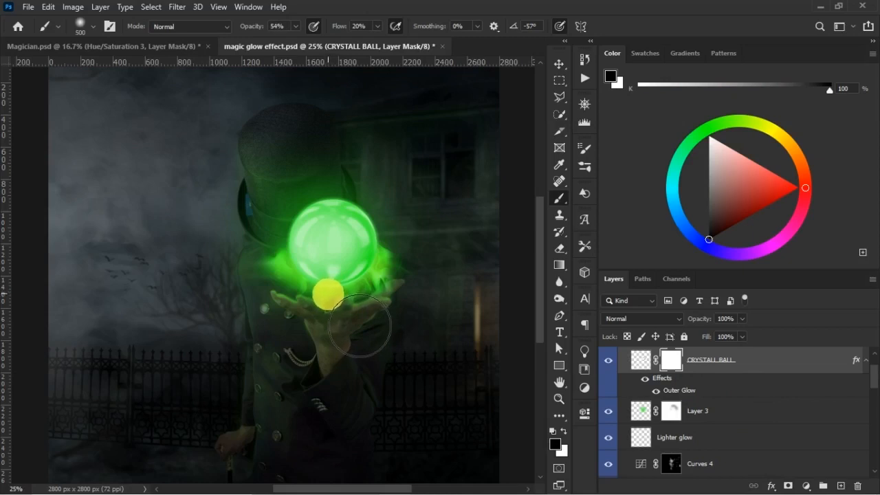
pyautogui.press('[')
pyautogui.press('[')
pyautogui.press('[')
pyautogui.press('[')
pyautogui.press('[')
pyautogui.press('[')
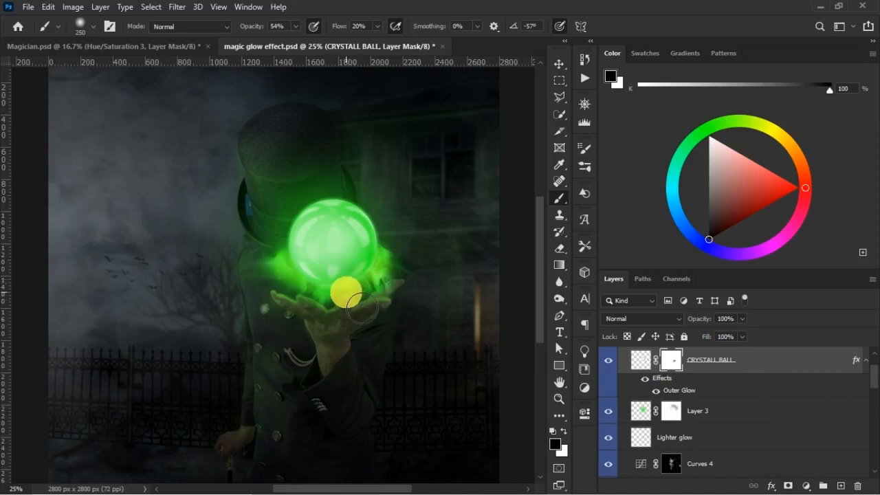
# - Paint the ball's base black on its mask at 89% opacity and 38% flow, comparing with the mask disabled and enabled
pyautogui.moveTo(334, 27); pyautogui.dragTo(341, 28)
pyautogui.moveTo(250, 26); pyautogui.dragTo(264, 27)
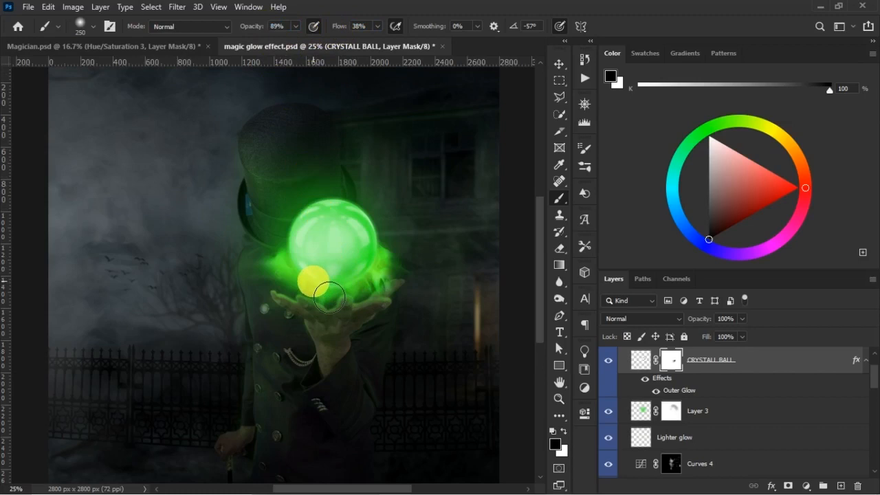
pyautogui.moveTo(329, 297)
pyautogui.mouseDown()
pyautogui.moveTo(377, 303)
pyautogui.moveTo(364, 263)
pyautogui.moveTo(365, 342)
pyautogui.moveTo(382, 310)
pyautogui.moveTo(341, 310)
pyautogui.mouseUp()
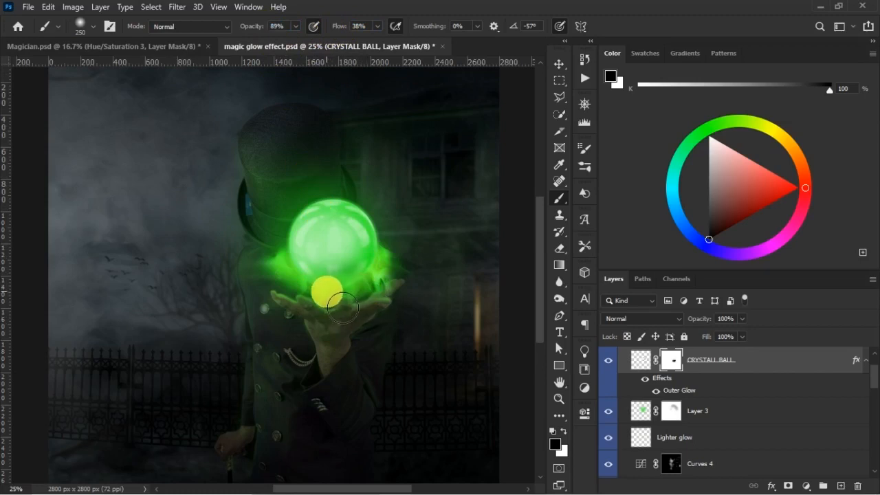
pyautogui.moveTo(342, 308); pyautogui.dragTo(389, 377)
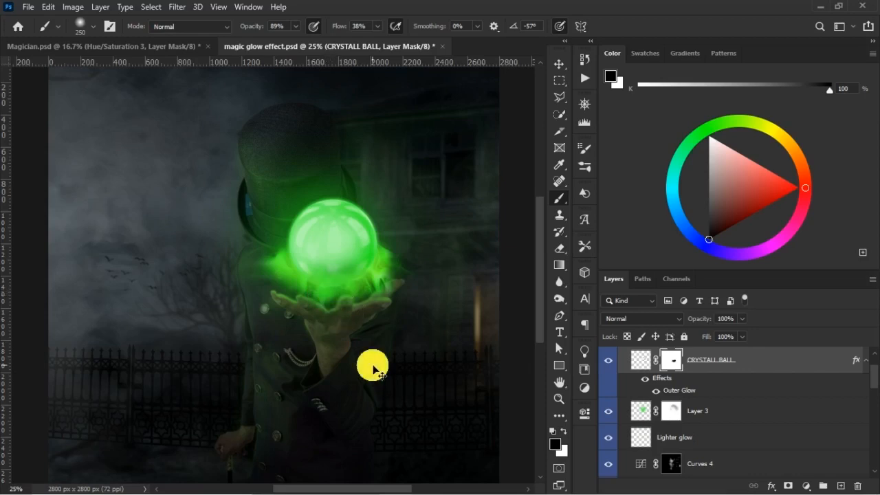
pyautogui.hotkey('ctrl', '-')
pyautogui.hotkey('ctrl', '+')
pyautogui.hotkey('ctrl', '+')
pyautogui.hotkey('ctrl', '+')
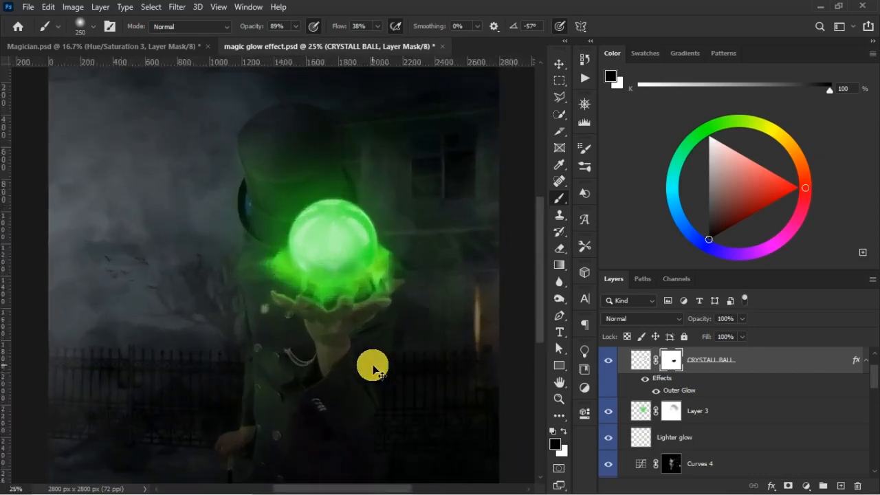
pyautogui.moveTo(432, 279)
pyautogui.mouseDown()
pyautogui.moveTo(402, 347)
pyautogui.moveTo(412, 320)
pyautogui.moveTo(381, 329)
pyautogui.moveTo(334, 304)
pyautogui.moveTo(402, 318)
pyautogui.mouseUp()
pyautogui.keyDown('shift'); pyautogui.click(671, 361); pyautogui.keyUp('shift')
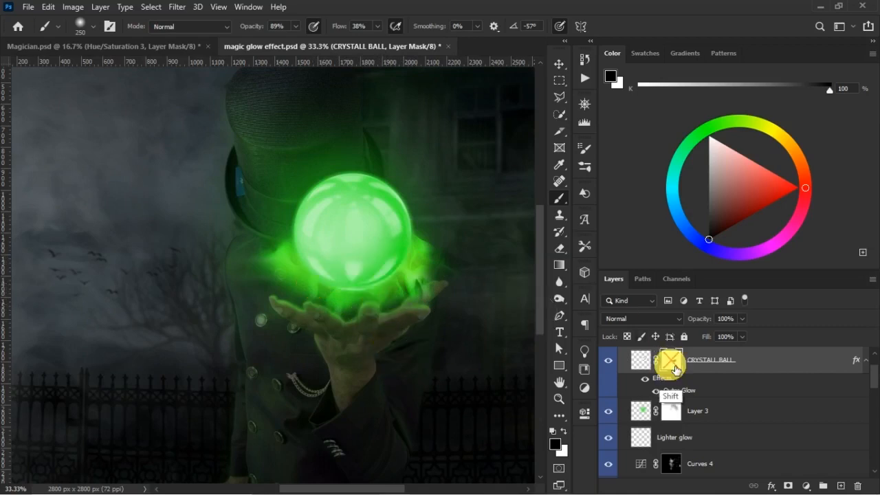
pyautogui.keyDown('shift'); pyautogui.click(673, 365); pyautogui.keyUp('shift')
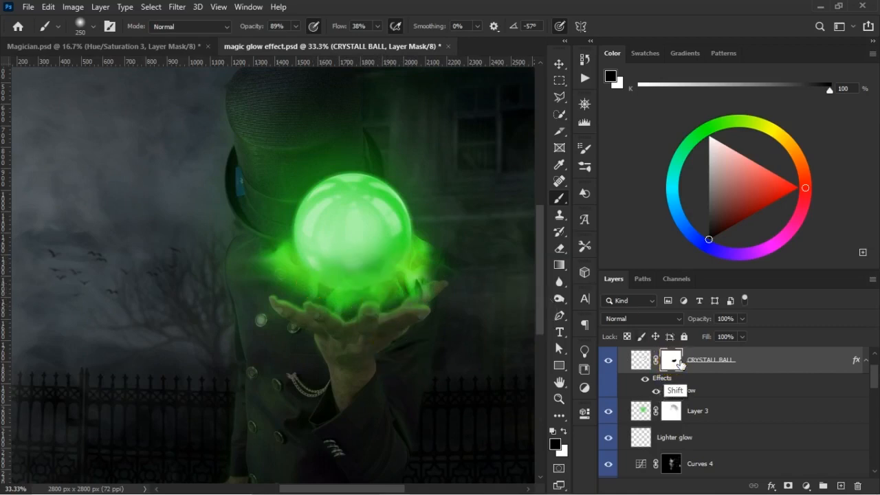
pyautogui.keyDown('shift'); pyautogui.click(679, 362); pyautogui.keyUp('shift')
pyautogui.keyDown('shift'); pyautogui.click(677, 363); pyautogui.keyUp('shift')
# - Refine the ball's lower edge on its mask with black and white paint, and save the document
pyautogui.moveTo(428, 305); pyautogui.dragTo(449, 328)
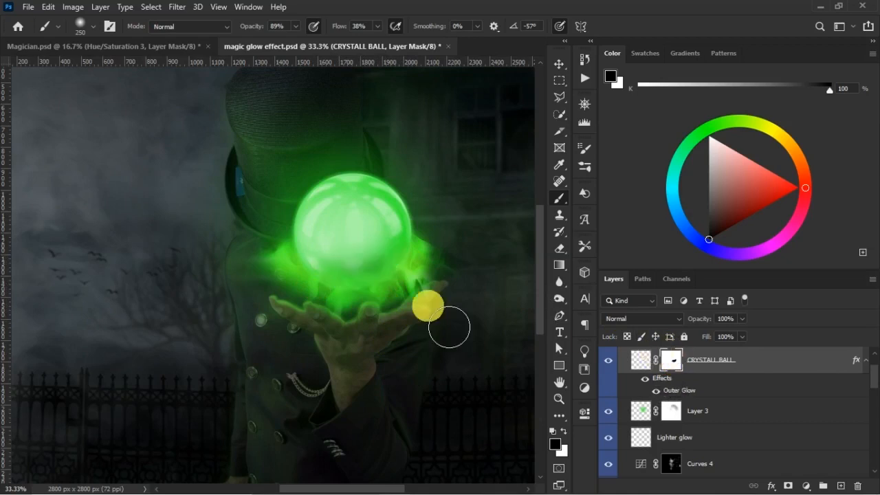
pyautogui.press('x')
pyautogui.moveTo(352, 261)
pyautogui.mouseDown()
pyautogui.moveTo(399, 259)
pyautogui.moveTo(360, 279)
pyautogui.moveTo(406, 270)
pyautogui.moveTo(405, 283)
pyautogui.moveTo(427, 295)
pyautogui.mouseUp()
pyautogui.keyDown('shift'); pyautogui.click(674, 362); pyautogui.keyUp('shift')
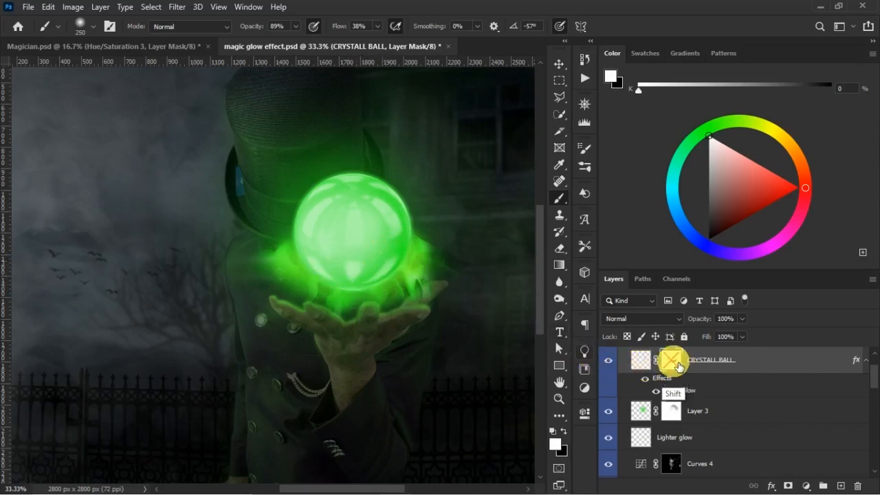
pyautogui.keyDown('shift'); pyautogui.click(675, 364); pyautogui.keyUp('shift')
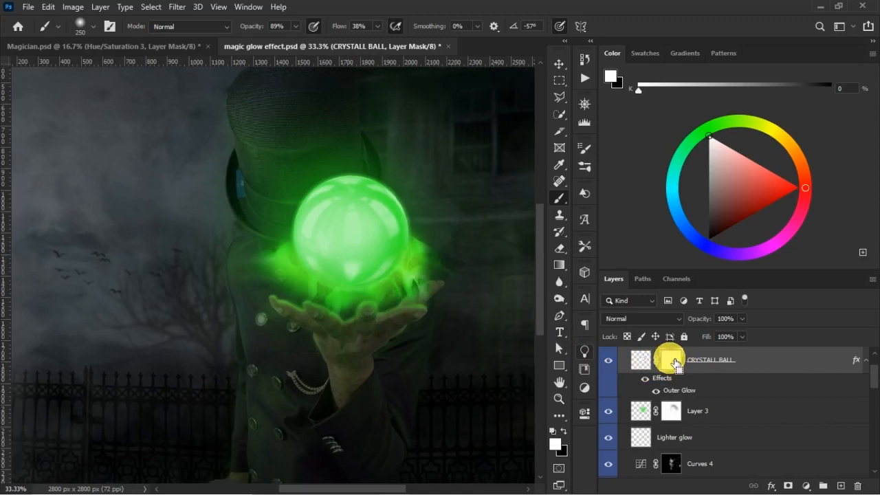
pyautogui.hotkey('ctrl', '-')
pyautogui.hotkey('ctrl', 's')
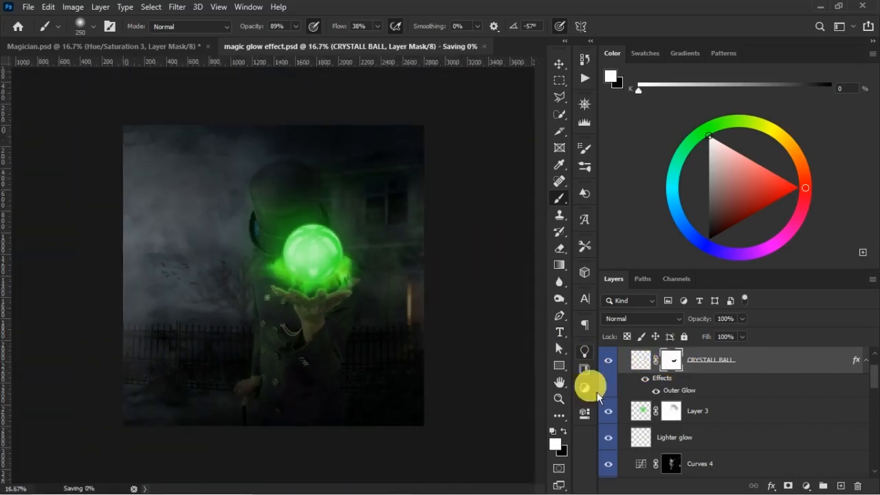
pyautogui.press('v')
pyautogui.click(339, 374)
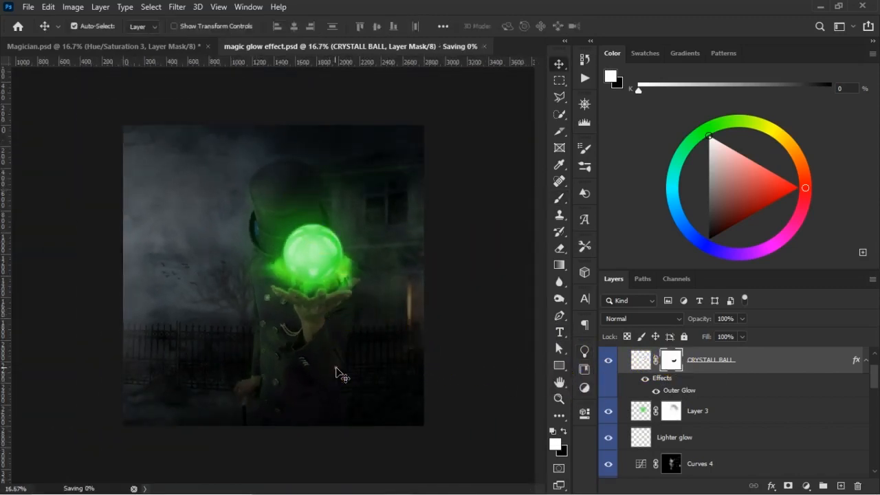
pyautogui.click(725, 413)
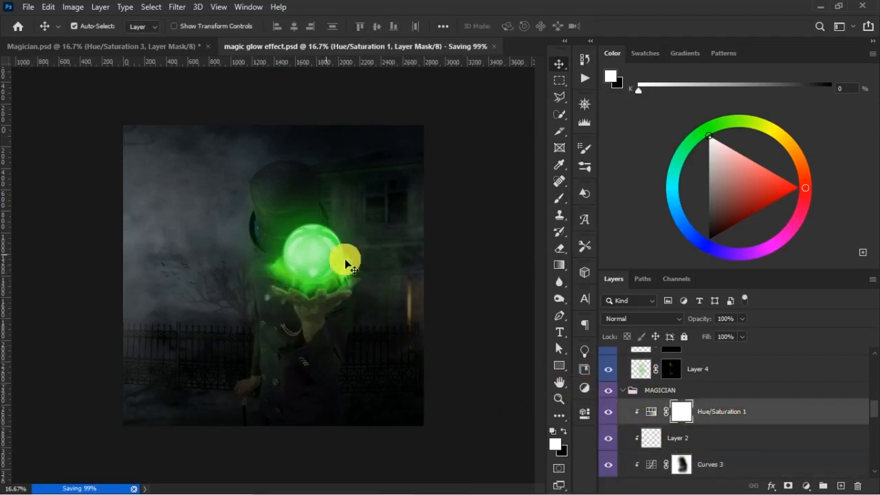
pyautogui.click(806, 486)
pyautogui.click(809, 374)
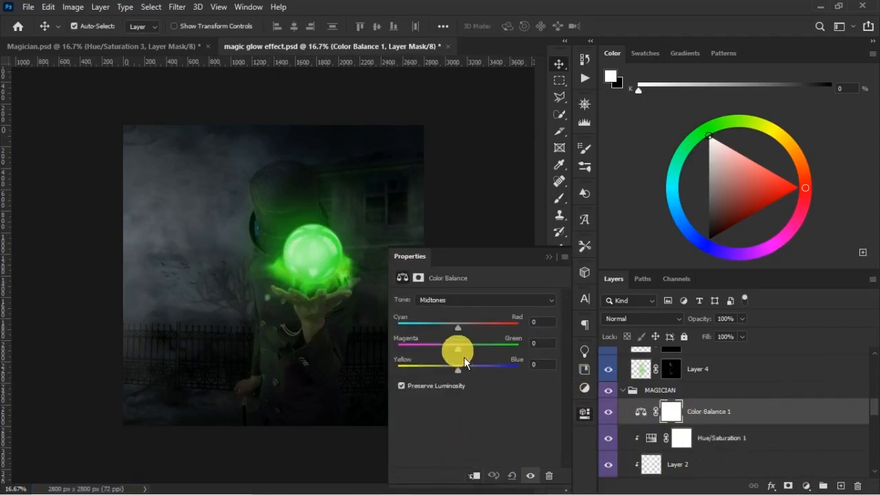
pyautogui.click(548, 257)
pyautogui.press('Delete')
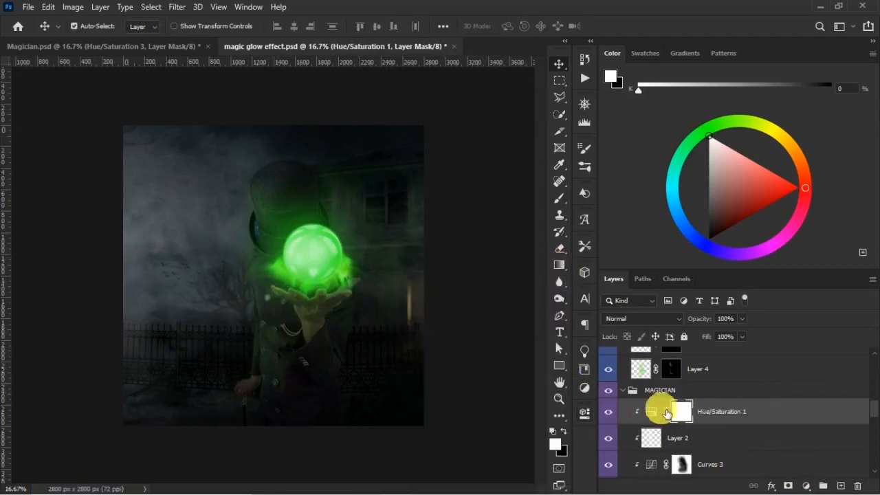
# - Lower Layer 6 to 80% opacity and 66% fill, comparing the image with the layer hidden and shown
pyautogui.click(268, 351)
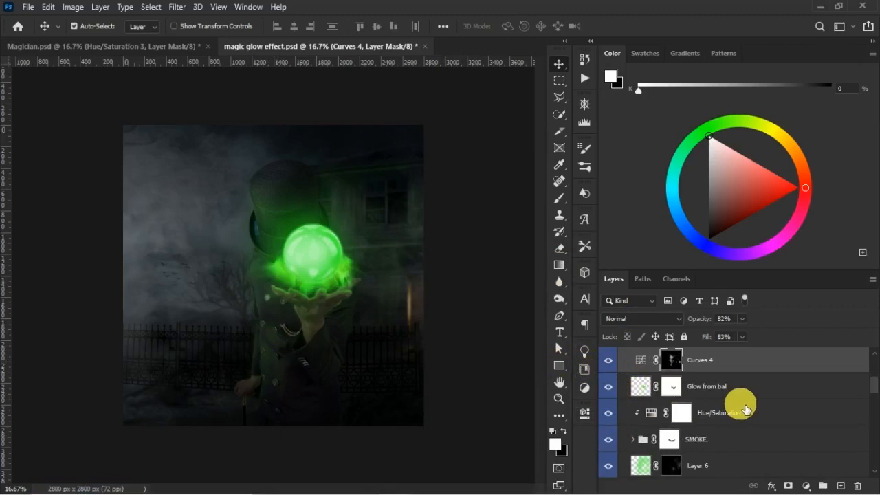
pyautogui.click(612, 471)
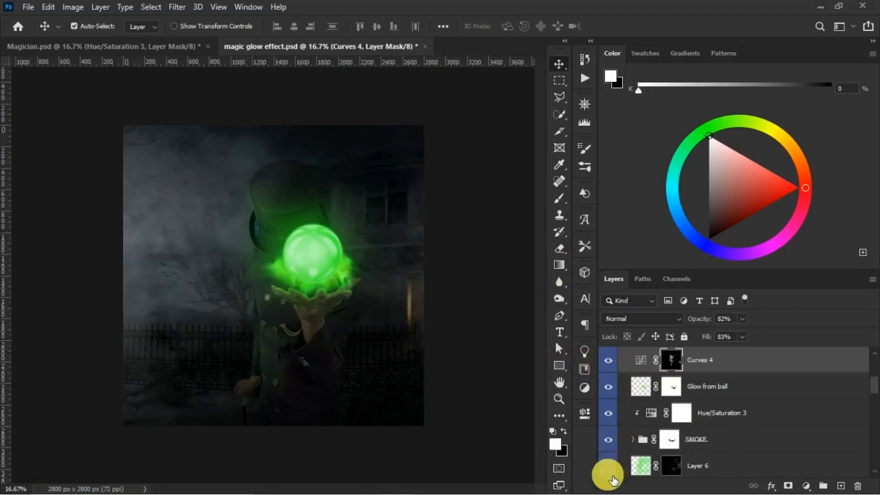
pyautogui.click(609, 466)
pyautogui.click(726, 471)
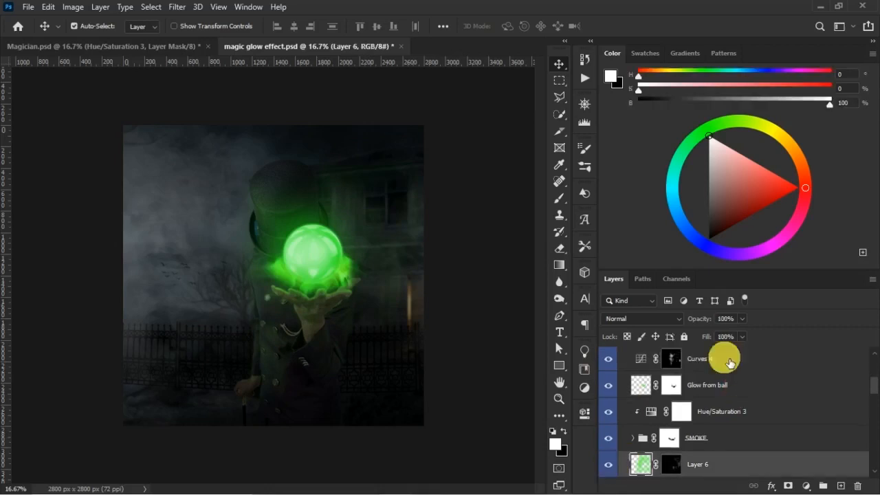
pyautogui.moveTo(703, 335); pyautogui.dragTo(638, 451)
pyautogui.click(613, 465)
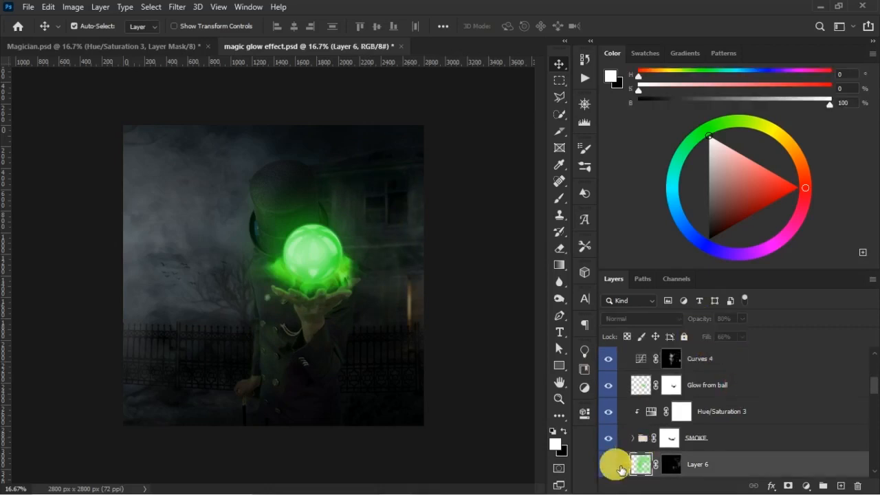
pyautogui.click(618, 468)
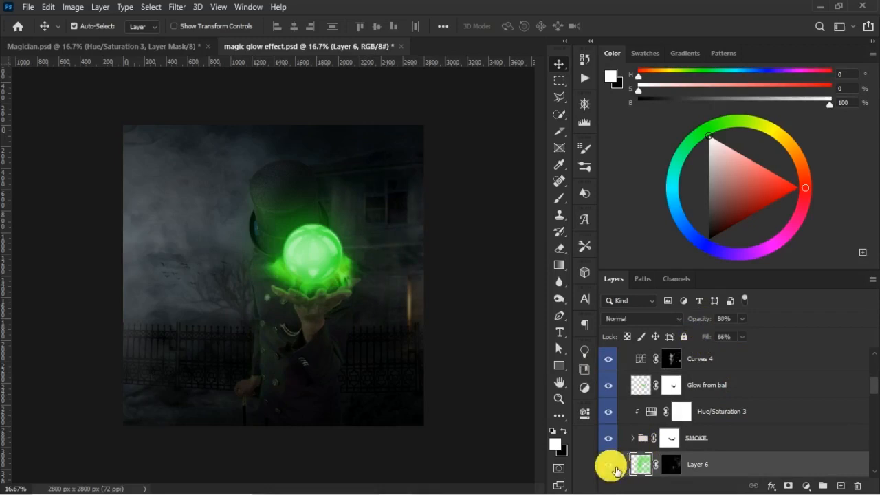
# - Add a clipped Color Balance adjustment above Hue/Saturation 1 in the MAGICIAN group, shifting the midtones to +16 green
pyautogui.click(332, 385)
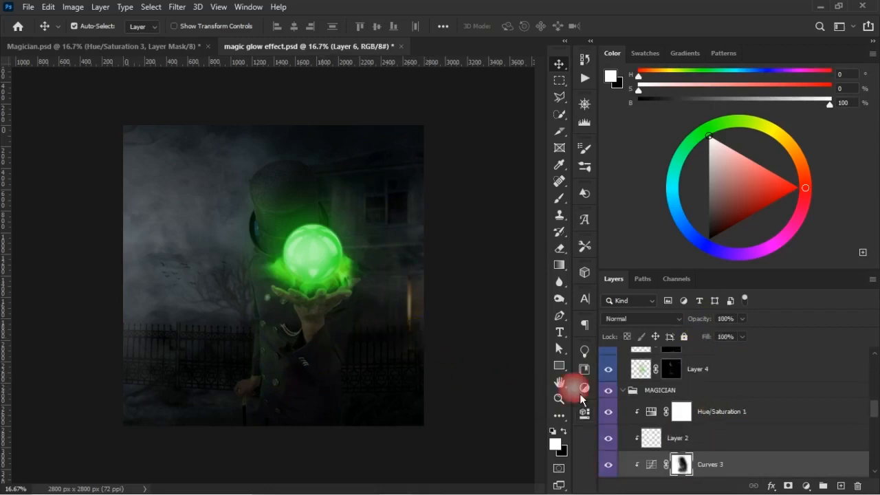
pyautogui.click(721, 417)
pyautogui.click(806, 485)
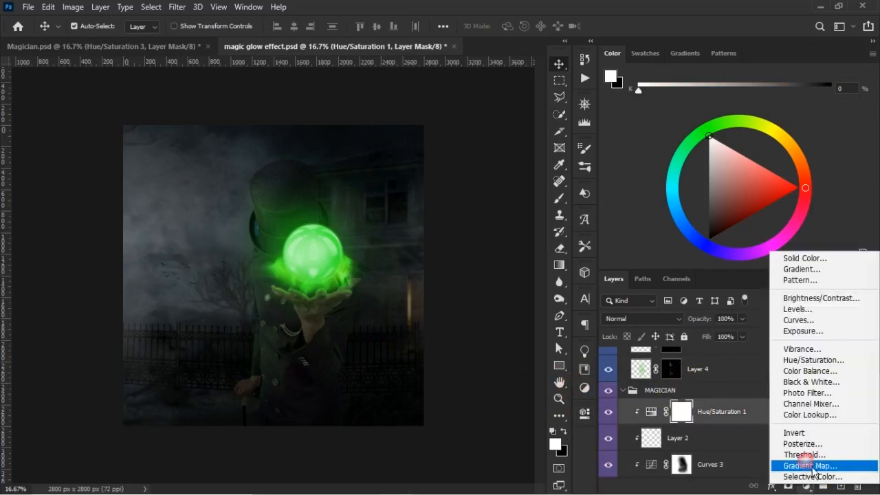
pyautogui.click(806, 375)
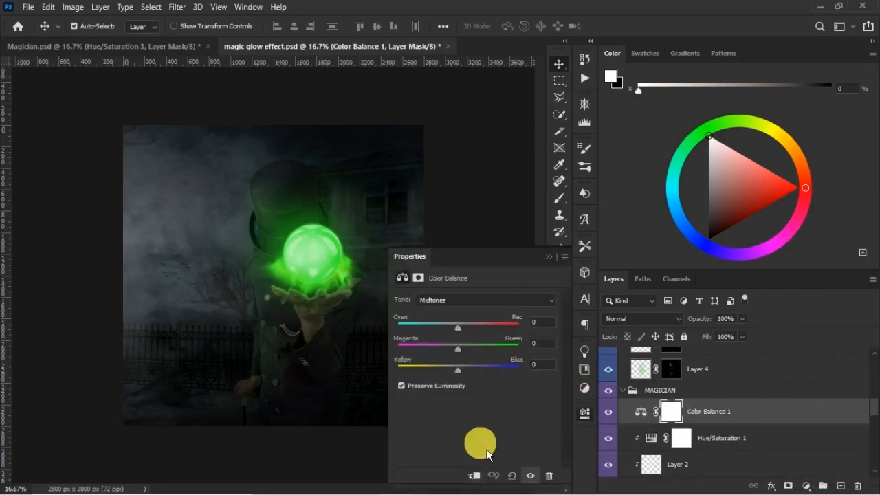
pyautogui.click(474, 474)
pyautogui.moveTo(464, 359); pyautogui.dragTo(486, 356)
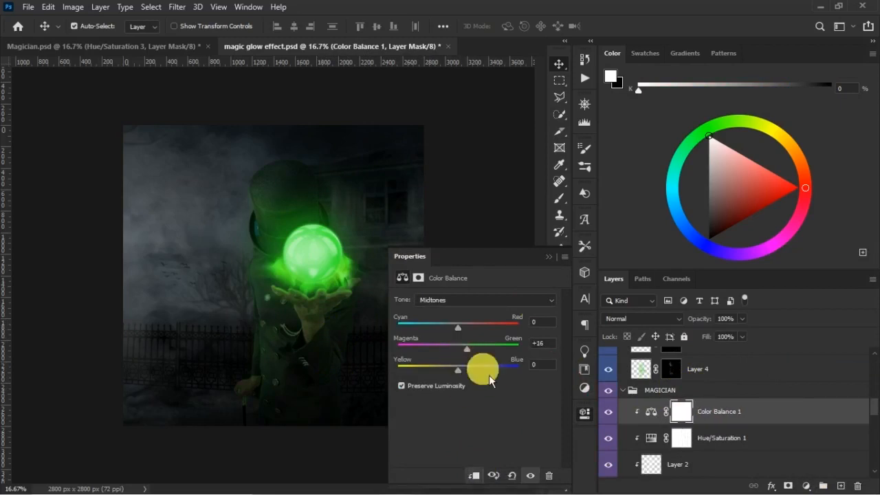
# - Unclip the Color Balance adjustment and tune its midtones around +12 green and +6 blue, including the cyan-red balance
pyautogui.click(473, 475)
pyautogui.moveTo(473, 353); pyautogui.dragTo(471, 353)
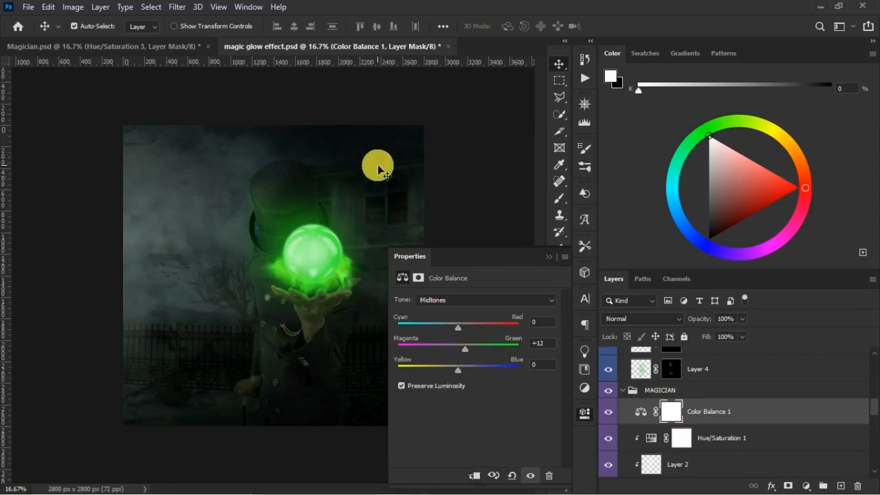
pyautogui.moveTo(471, 377)
pyautogui.mouseDown()
pyautogui.moveTo(479, 381)
pyautogui.moveTo(467, 380)
pyautogui.mouseUp()
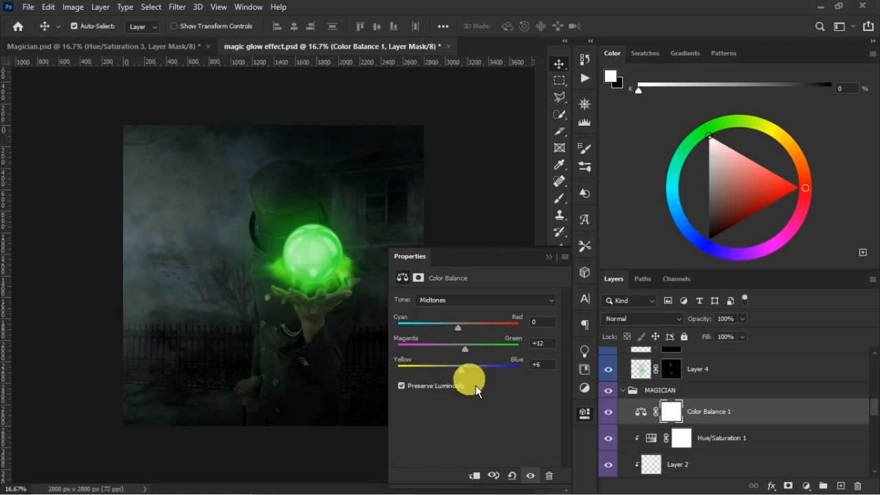
pyautogui.moveTo(460, 329)
pyautogui.mouseDown()
pyautogui.moveTo(452, 333)
pyautogui.moveTo(462, 339)
pyautogui.mouseUp()
pyautogui.moveTo(471, 359)
pyautogui.mouseDown()
pyautogui.moveTo(484, 358)
pyautogui.moveTo(473, 358)
pyautogui.mouseUp()
pyautogui.click(549, 256)
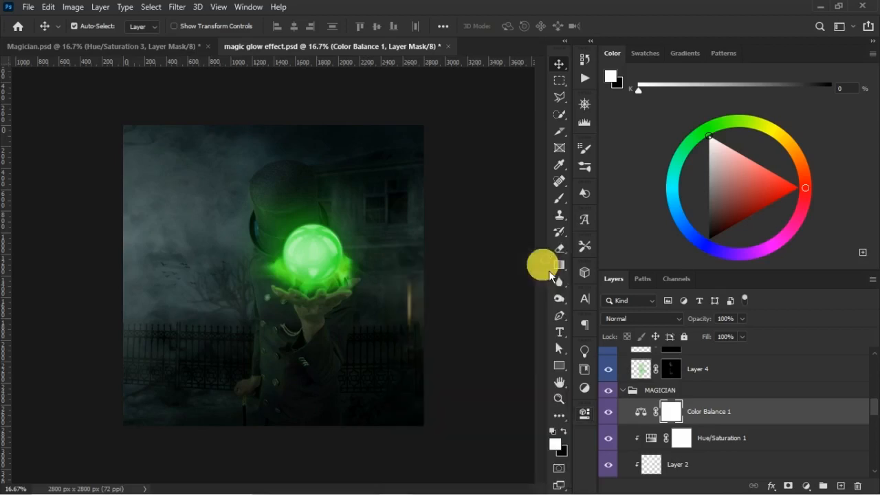
# - Compare the image with the smoke l-r layer hidden and shown, and select that layer's mask
pyautogui.click(172, 204)
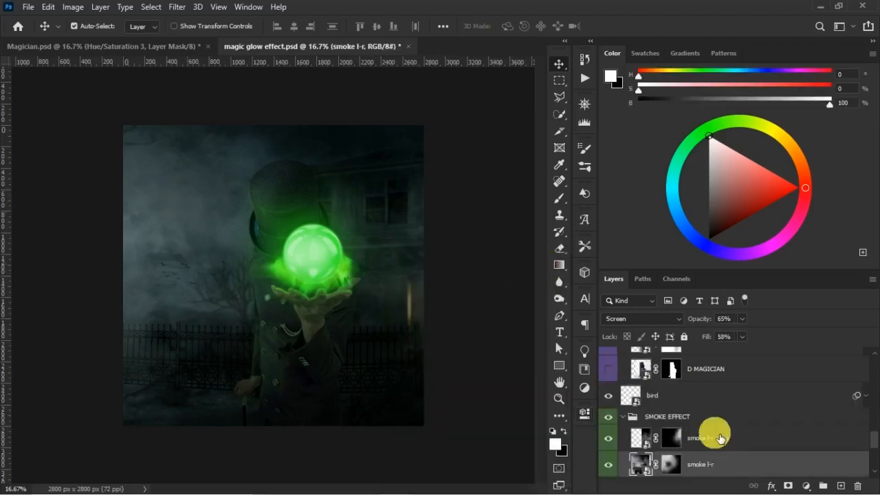
pyautogui.click(609, 466)
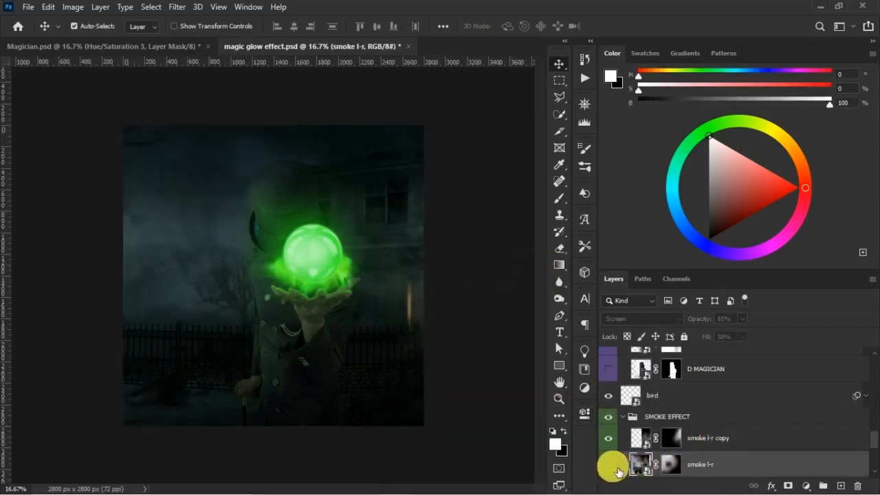
pyautogui.click(615, 465)
pyautogui.click(670, 464)
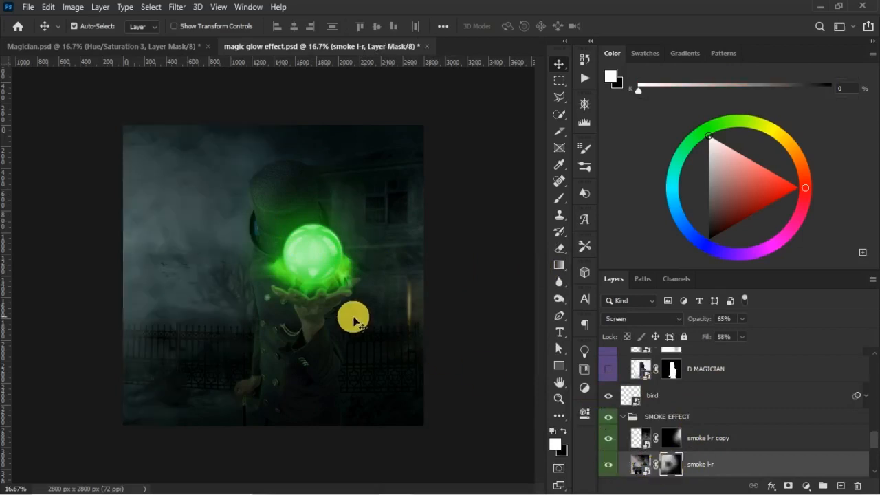
# - Paint black over the smoke around the magician on the smoke l-r mask, adjusting the soft brush to 1000 px, 57% opacity and 26% flow
pyautogui.press('b')
pyautogui.press(']')
pyautogui.press(']')
pyautogui.press(']')
pyautogui.press(']')
pyautogui.press(']')
pyautogui.press(']')
pyautogui.press(']')
pyautogui.press(']')
pyautogui.press(']')
pyautogui.press(']')
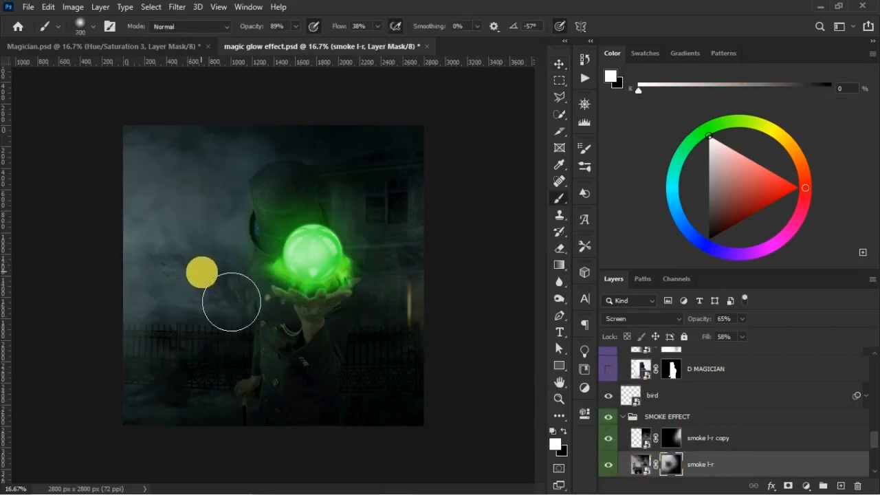
pyautogui.press('x')
pyautogui.moveTo(226, 369)
pyautogui.mouseDown()
pyautogui.moveTo(213, 383)
pyautogui.moveTo(202, 359)
pyautogui.moveTo(344, 116)
pyautogui.mouseUp()
pyautogui.moveTo(268, 26); pyautogui.dragTo(254, 24)
pyautogui.moveTo(340, 27); pyautogui.dragTo(334, 27)
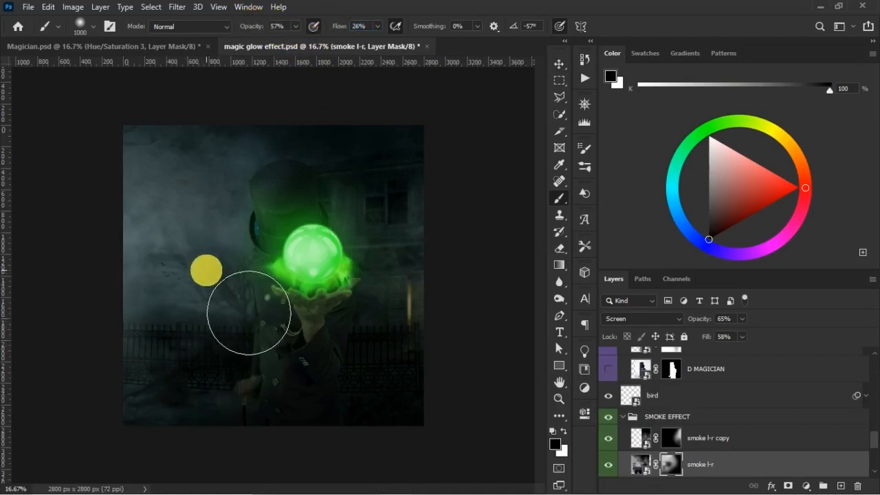
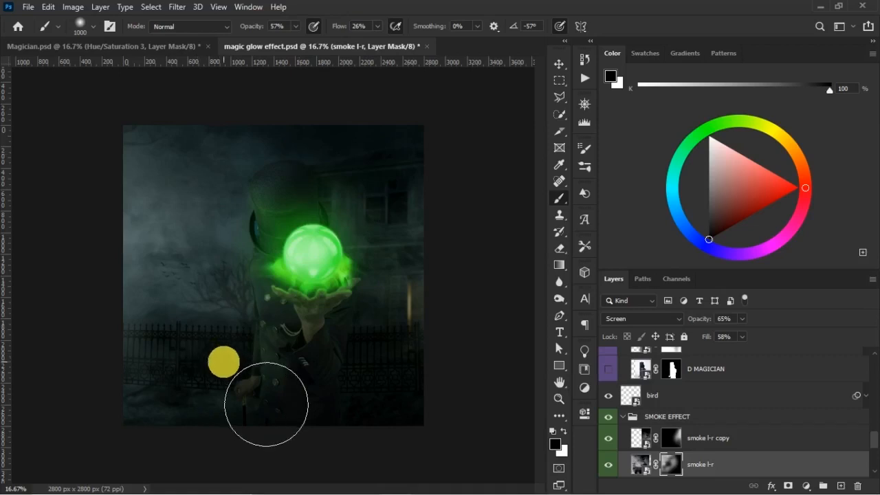
# - Refine the smoke l-r mask over the fence and the magician's lower body with alternating white and black strokes, reducing the brush to 600 px
pyautogui.press('x')
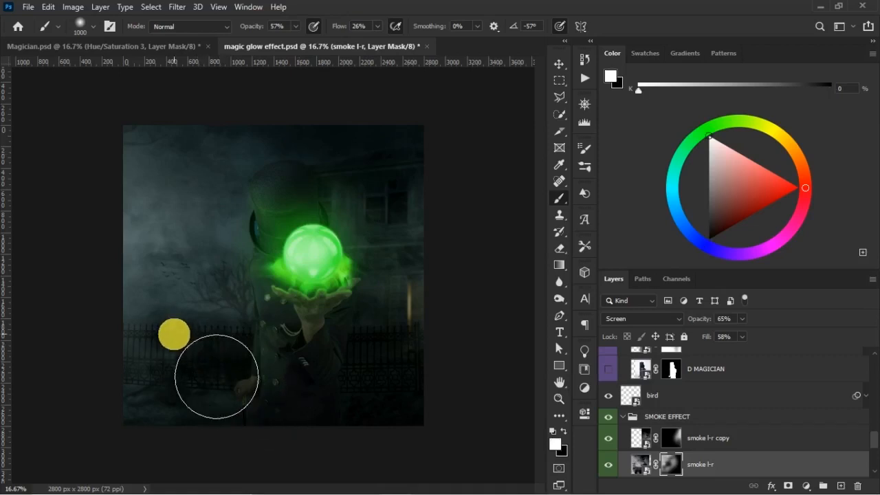
pyautogui.moveTo(162, 325); pyautogui.dragTo(229, 327)
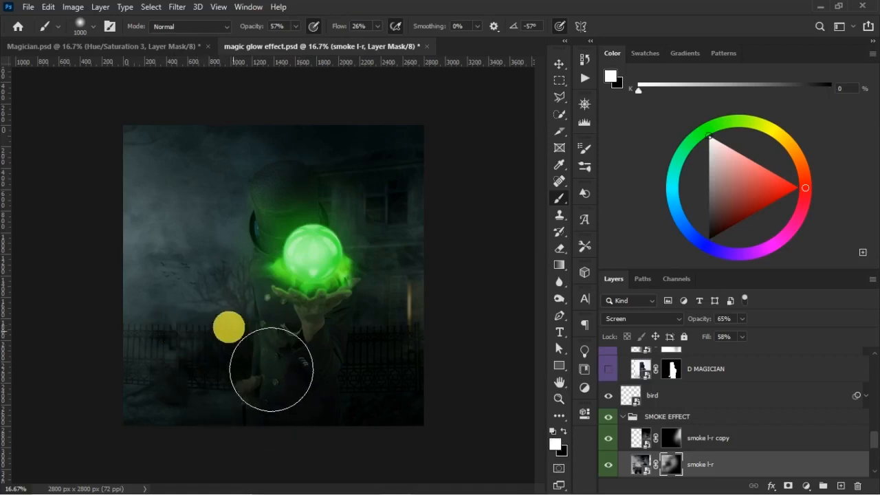
pyautogui.press('x')
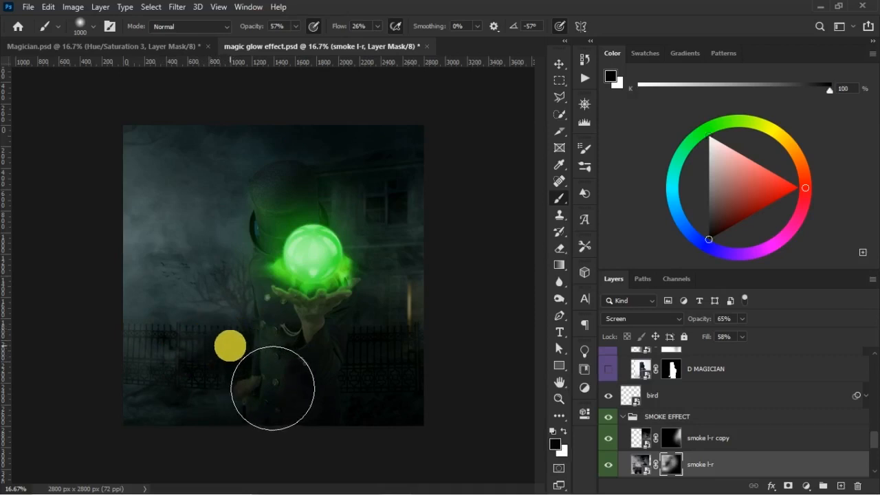
pyautogui.moveTo(273, 388)
pyautogui.mouseDown()
pyautogui.moveTo(288, 338)
pyautogui.moveTo(257, 314)
pyautogui.moveTo(267, 312)
pyautogui.moveTo(227, 382)
pyautogui.moveTo(206, 379)
pyautogui.mouseUp()
pyautogui.press('[')
pyautogui.press('[')
pyautogui.press('[')
pyautogui.press('[')
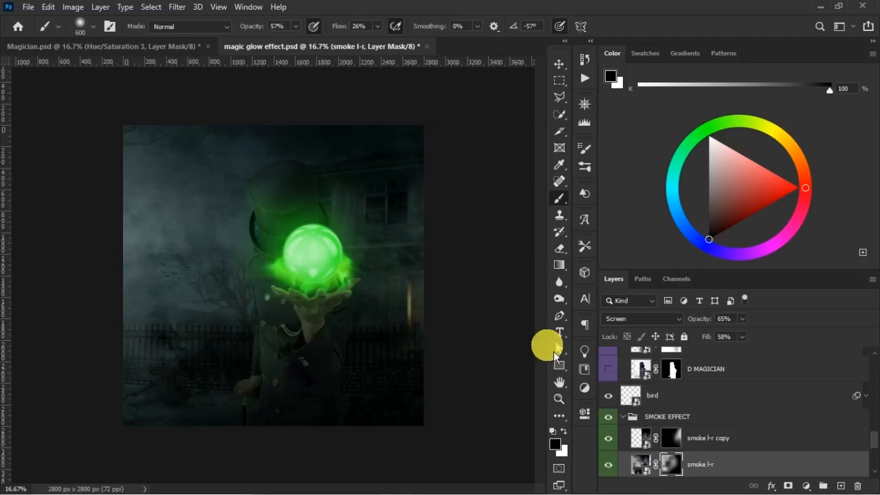
# - Select the smoke l-r copy mask, enlarge the brush to 1000 px and save the document
pyautogui.click(673, 443)
pyautogui.press(']')
pyautogui.press(']')
pyautogui.press(']')
pyautogui.press(']')
pyautogui.press(']')
pyautogui.press(']')
pyautogui.press(']')
pyautogui.press(']')
pyautogui.press(']')
pyautogui.press(']')
pyautogui.press(']')
pyautogui.press(']')
pyautogui.press(']')
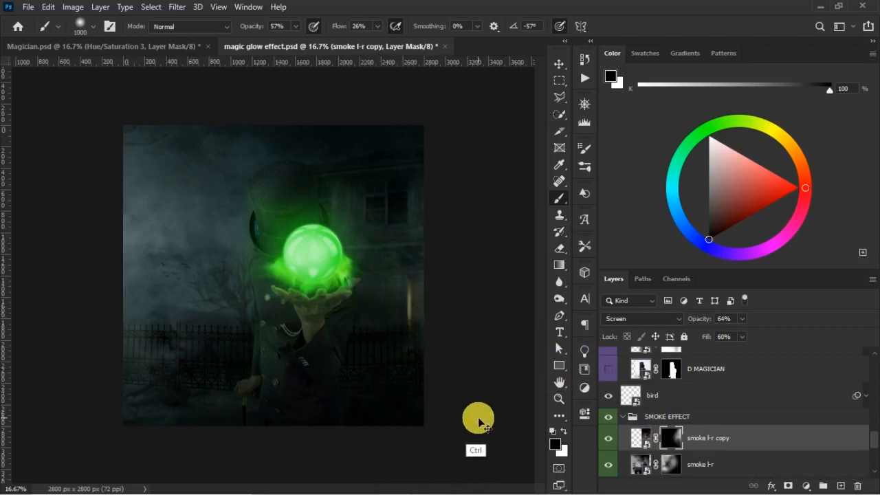
pyautogui.hotkey('ctrl', 's')
# - Select Layer 3, compare the image with it hidden and shown, and reduce it to 80% opacity and 61% fill
pyautogui.press('v')
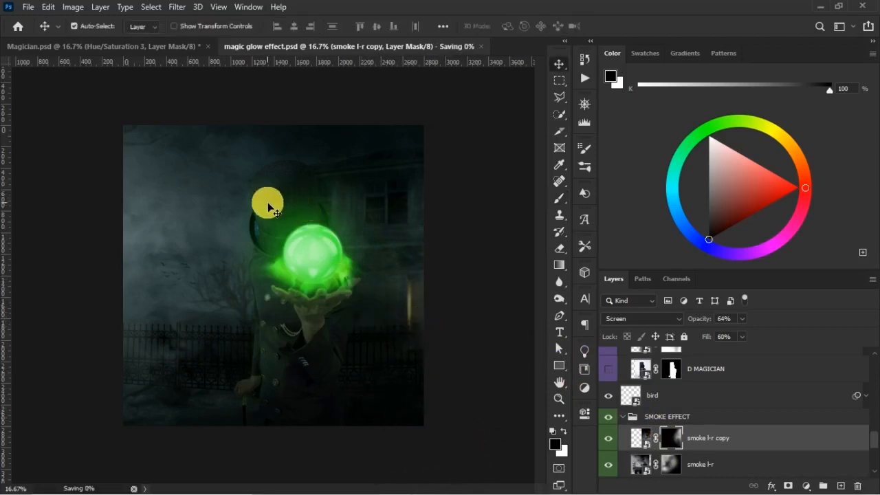
pyautogui.click(283, 196)
pyautogui.click(609, 361)
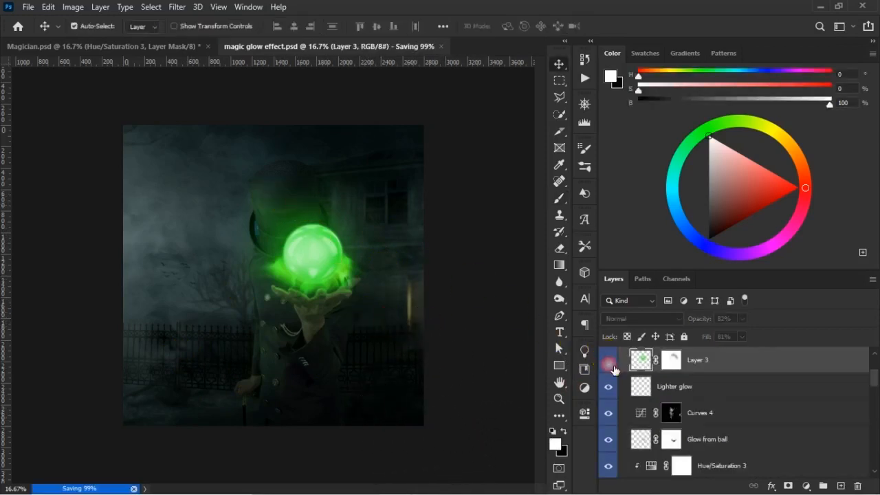
pyautogui.click(609, 359)
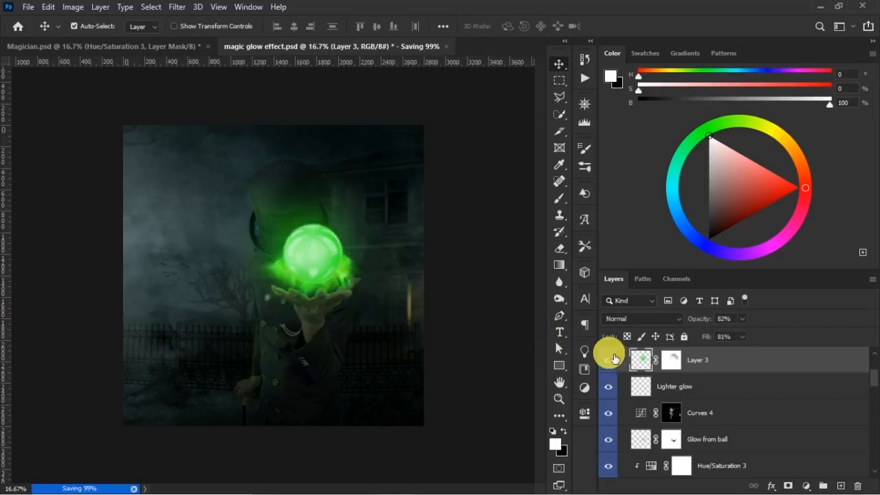
pyautogui.moveTo(707, 335); pyautogui.dragTo(704, 326)
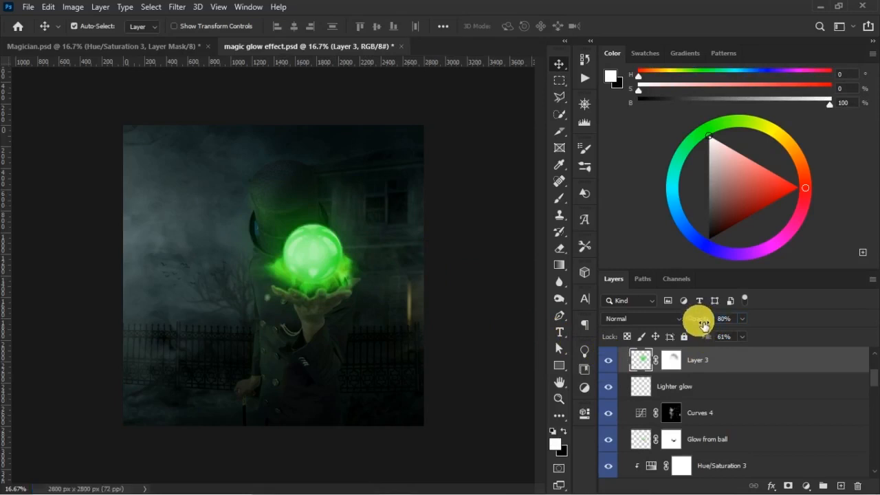
# - Paint black on the Layer 3 mask with a soft 700 px brush, compare the glow hidden and shown, and save the document
pyautogui.click(671, 359)
pyautogui.press('x')
pyautogui.press('b')
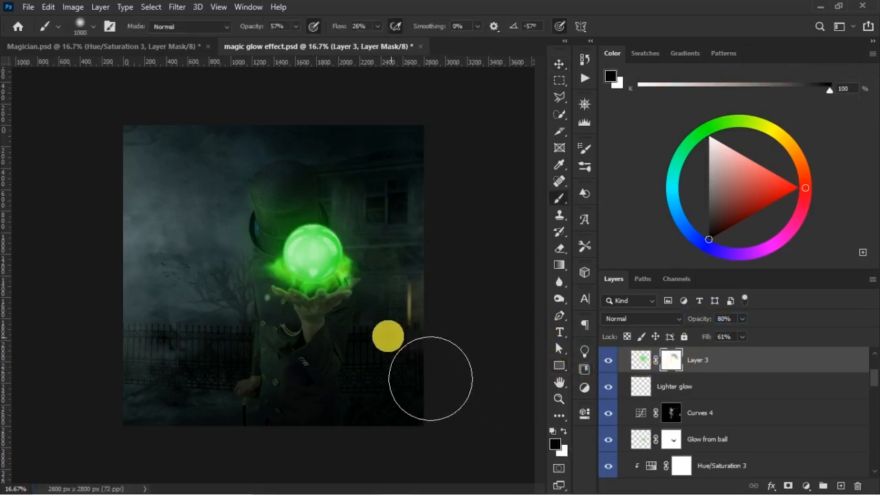
pyautogui.press('[')
pyautogui.press('[')
pyautogui.press('[')
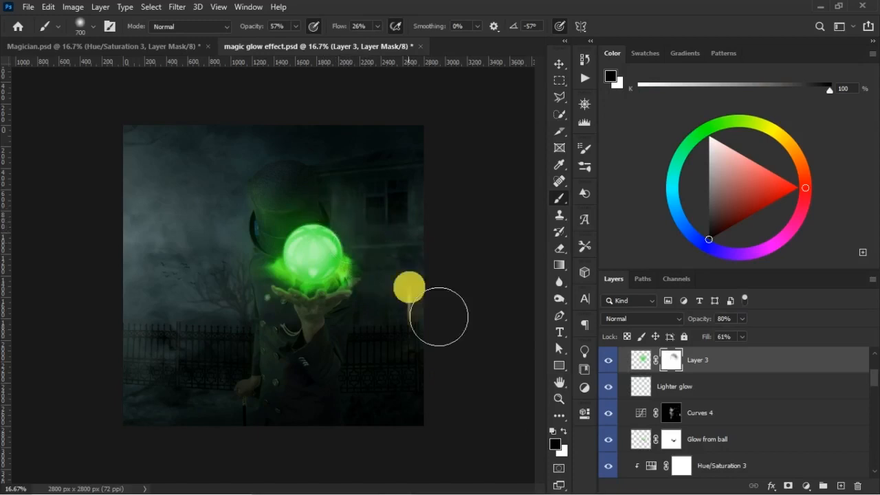
pyautogui.click(612, 363)
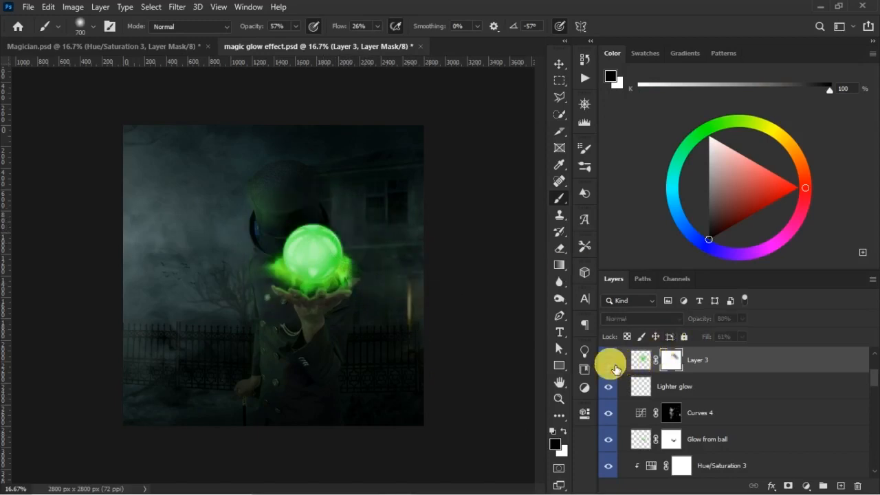
pyautogui.click(613, 366)
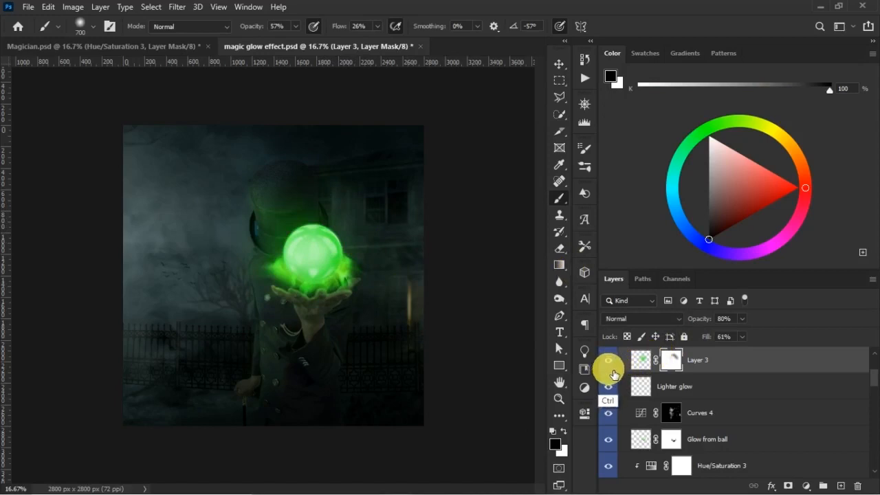
pyautogui.hotkey('ctrl', 's')
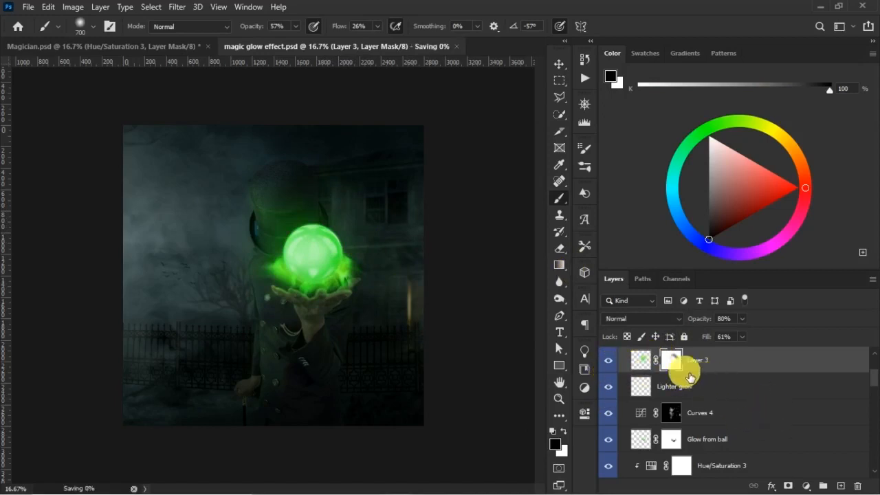
# - Add a layer above Layer 3 and dab sampled glow green over the crystal ball with a 900 px brush at 100% opacity and 98% flow
pyautogui.click(840, 486)
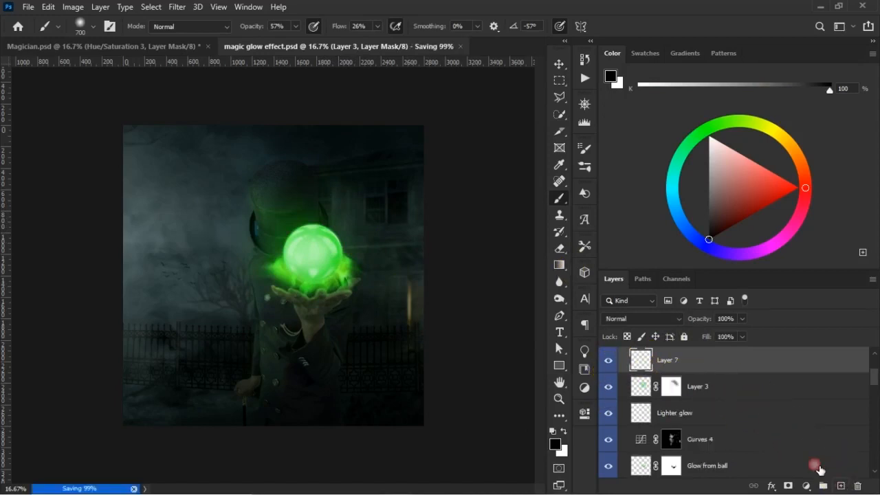
pyautogui.press('x')
pyautogui.press(']')
pyautogui.press(']')
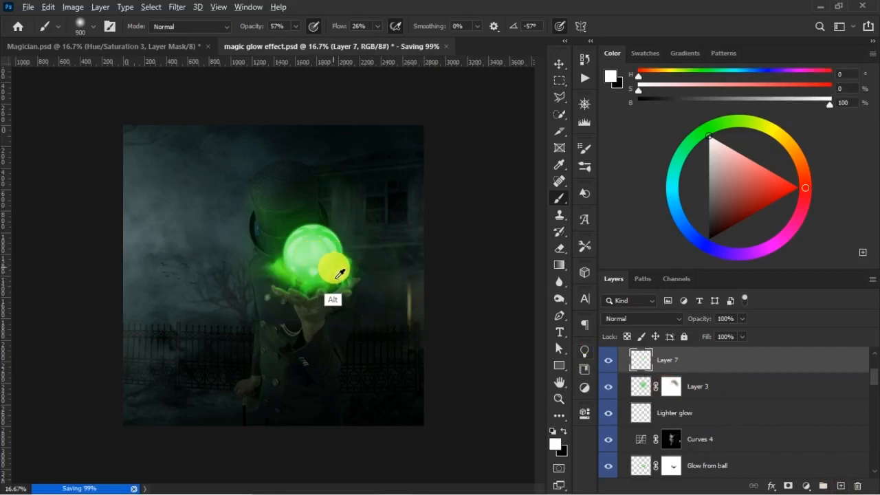
pyautogui.keyDown('alt'); pyautogui.click(337, 281); pyautogui.keyUp('alt')
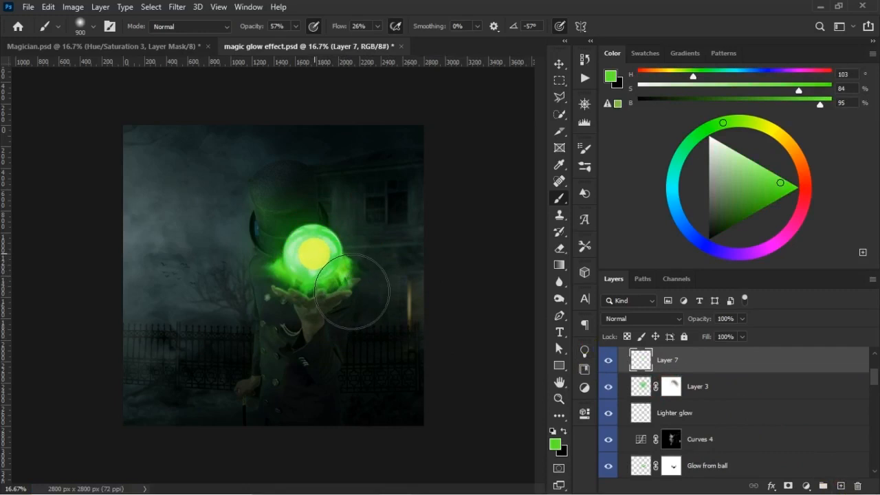
pyautogui.moveTo(253, 26); pyautogui.dragTo(395, 42)
pyautogui.click(313, 252)
# - Reduce Layer 7 to 62% opacity and 68% fill, comparing the image with Layer 7 and Layer 3 hidden and shown
pyautogui.click(715, 338)
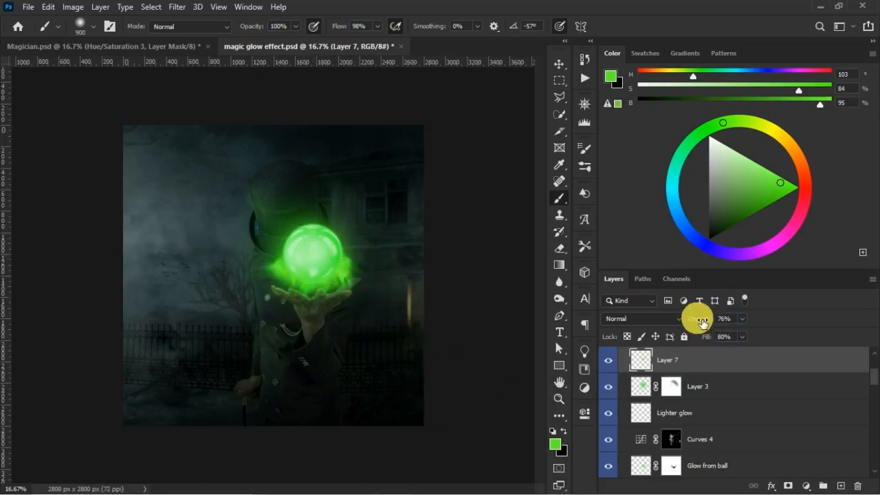
pyautogui.moveTo(707, 324); pyautogui.dragTo(701, 324)
pyautogui.click(609, 360)
pyautogui.click(611, 365)
pyautogui.moveTo(703, 337); pyautogui.dragTo(695, 338)
pyautogui.moveTo(709, 324); pyautogui.dragTo(705, 324)
pyautogui.click(616, 389)
pyautogui.click(618, 390)
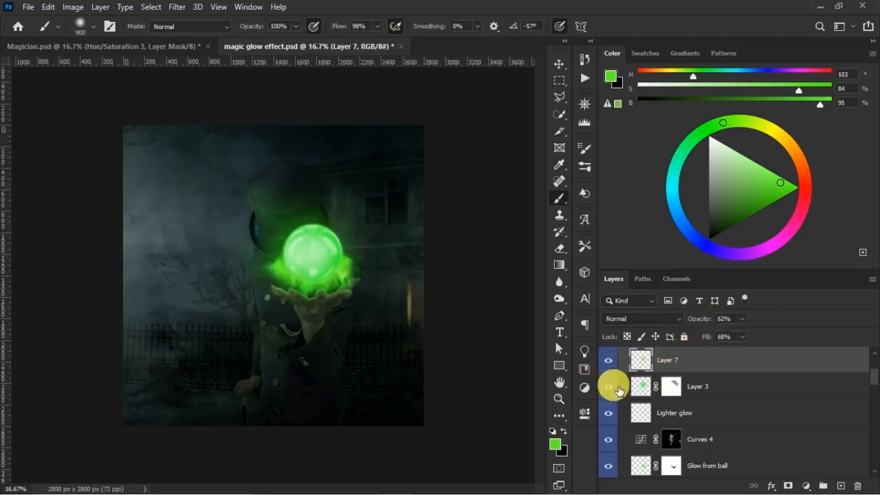
# - Scale the Layer 3 glow up to 107.54% with Free Transform
pyautogui.click(704, 383)
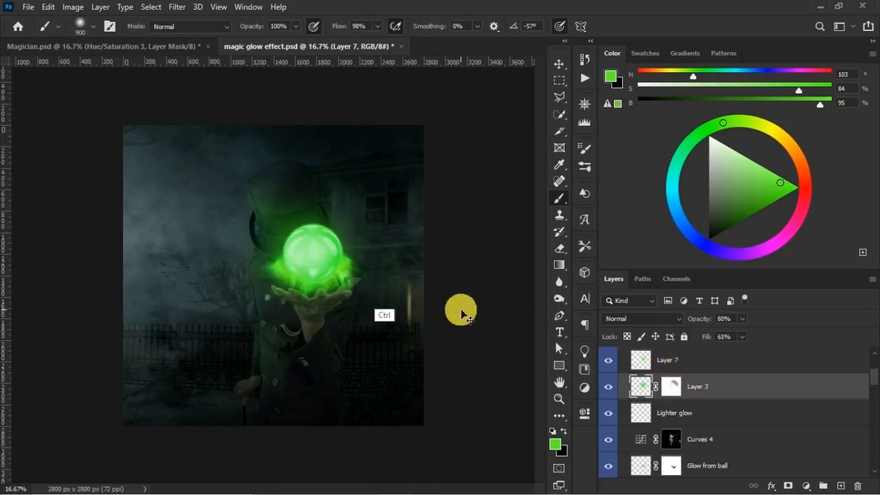
pyautogui.hotkey('ctrl', 't')
pyautogui.moveTo(411, 342); pyautogui.dragTo(420, 349)
pyautogui.press('Return')
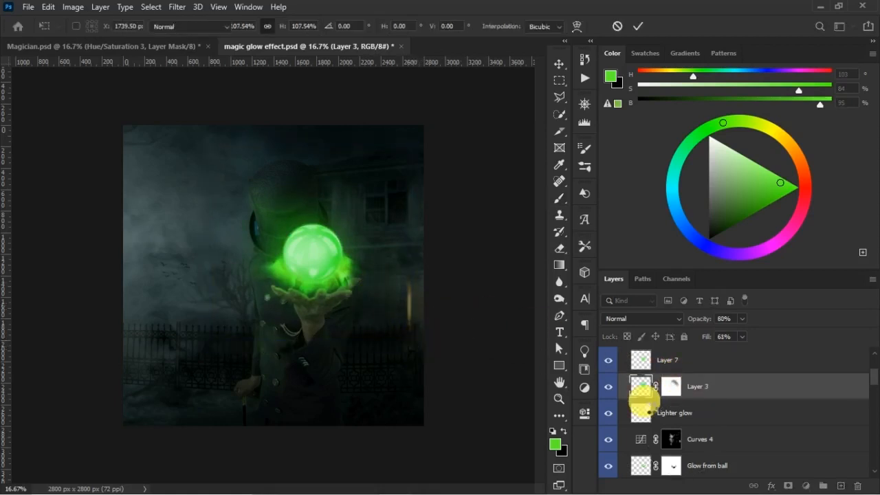
# - Compare the image with Layer 7 hidden and shown, and lower Layer 3 to 72% opacity and 54% fill
pyautogui.press('b')
pyautogui.click(609, 362)
pyautogui.click(607, 360)
pyautogui.press('v')
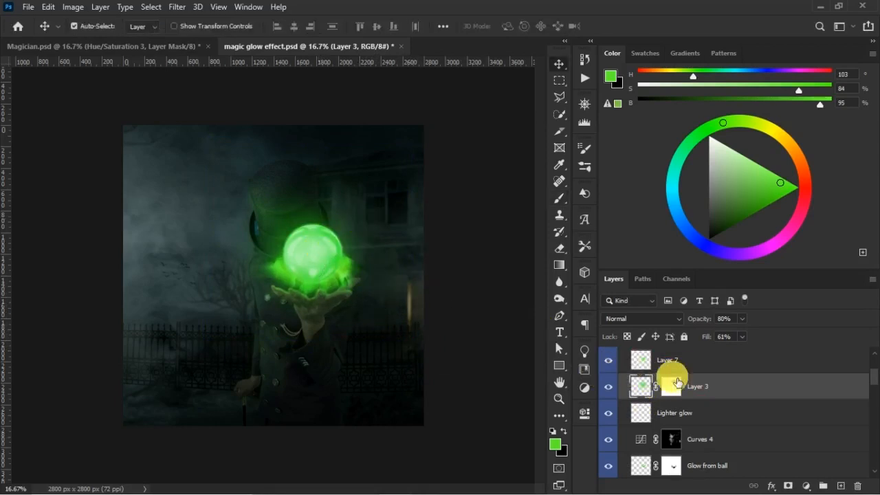
pyautogui.moveTo(707, 336); pyautogui.dragTo(710, 335)
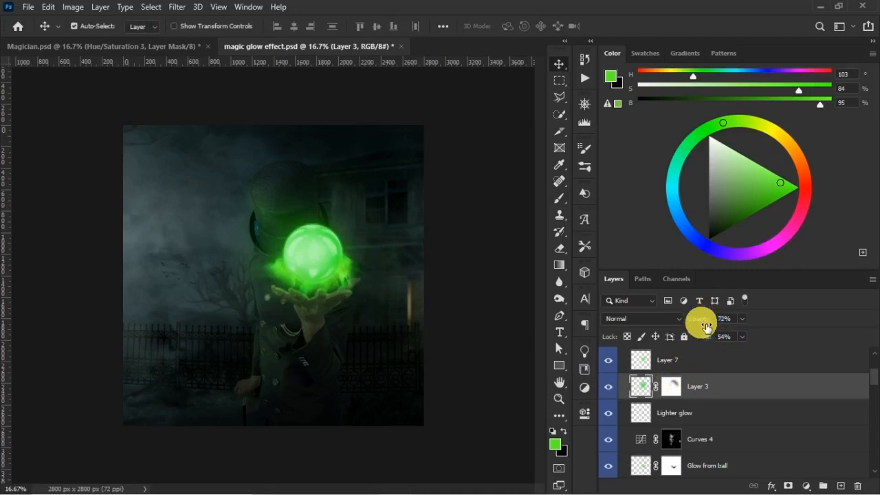
# - Set the blend mode of Layer 7 to Color Dodge and compare the glow with the layer hidden and shown
pyautogui.click(683, 360)
pyautogui.click(609, 387)
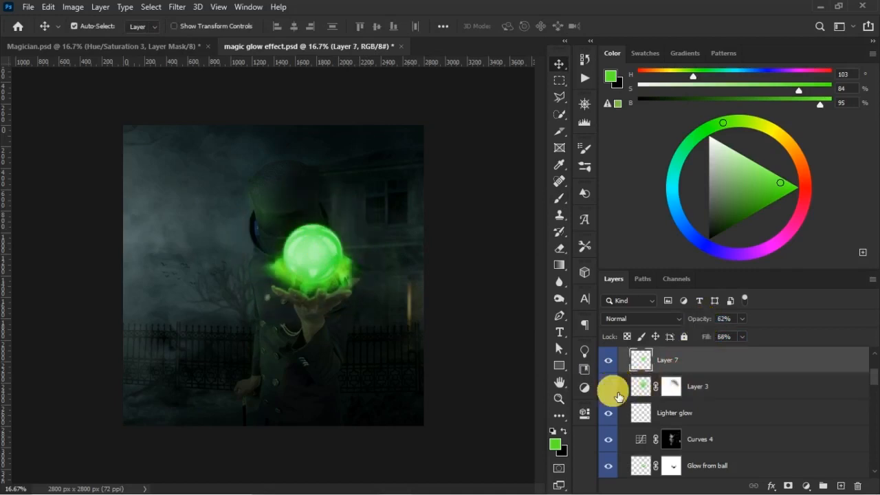
pyautogui.click(708, 393)
pyautogui.click(681, 359)
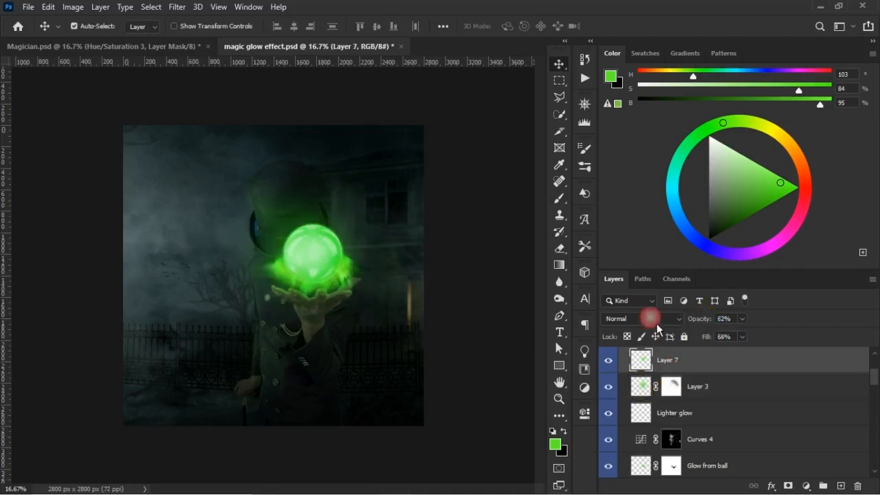
pyautogui.click(641, 318)
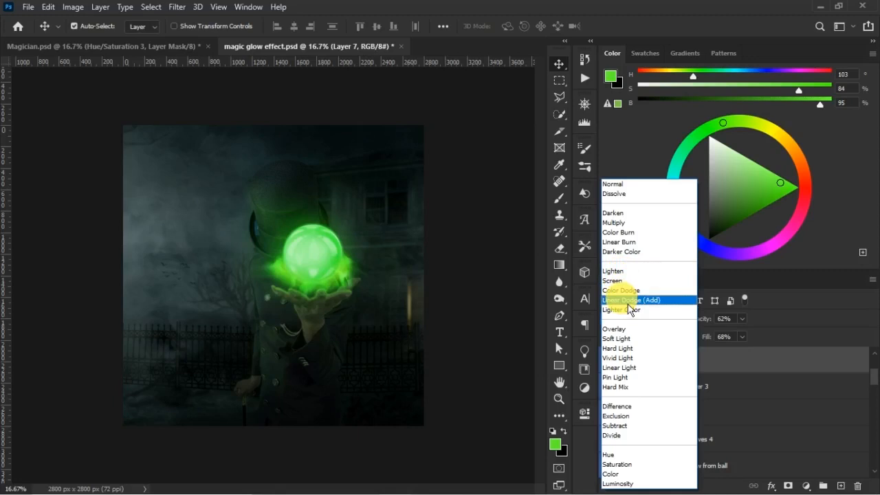
pyautogui.click(627, 291)
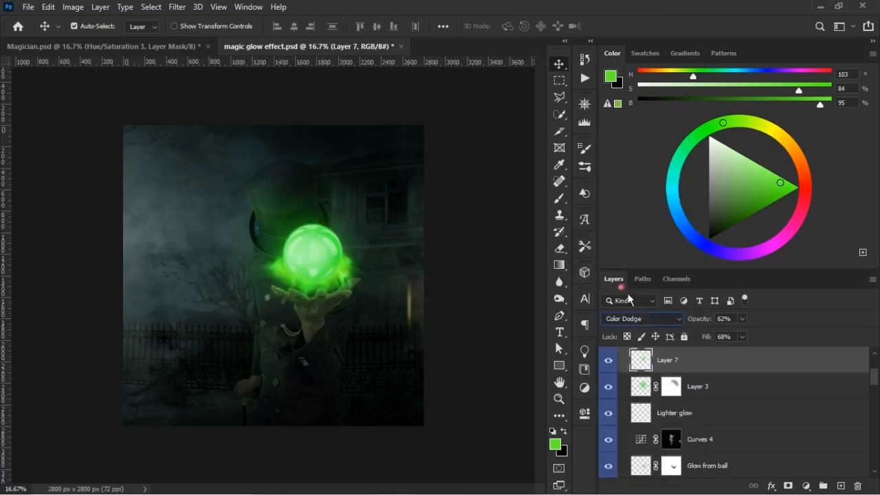
pyautogui.click(617, 365)
pyautogui.click(619, 366)
pyautogui.hotkey('alt', 'v')
pyautogui.press('Escape')
pyautogui.hotkey('ctrl', '-')
pyautogui.hotkey('ctrl', '-')
pyautogui.hotkey('ctrl', '+')
pyautogui.hotkey('ctrl', '+')
pyautogui.hotkey('ctrl', '+')
pyautogui.hotkey('ctrl', '-')
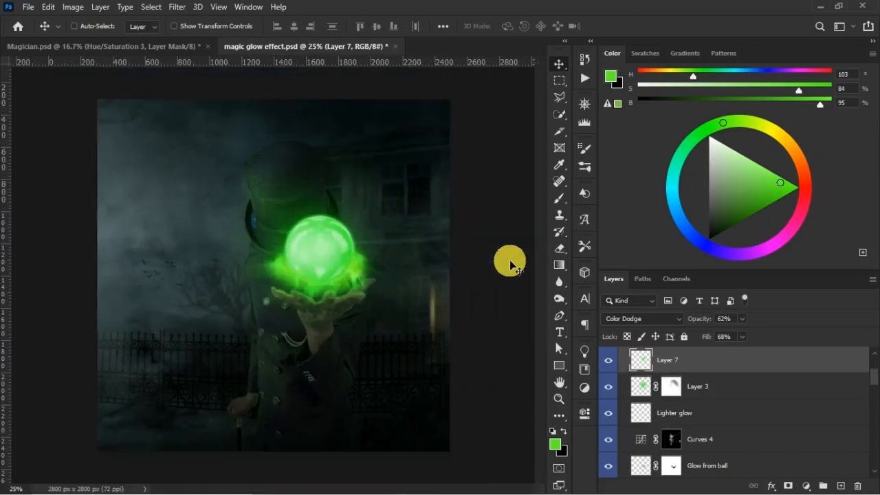
pyautogui.press('s')
pyautogui.hotkey('alt', 's')
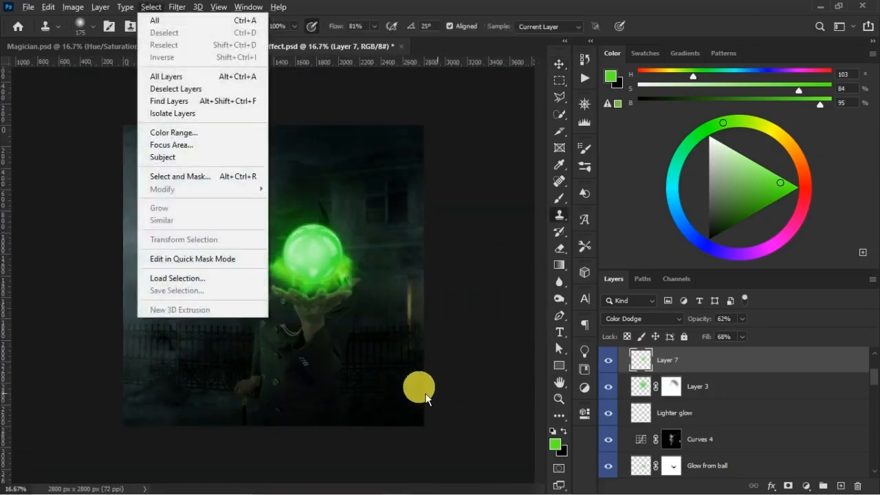
pyautogui.click(432, 299)
pyautogui.click(389, 279)
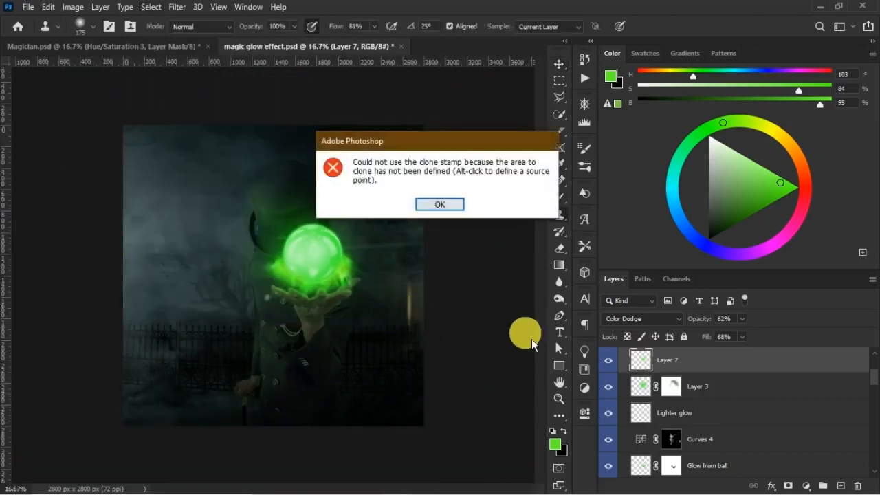
pyautogui.click(443, 204)
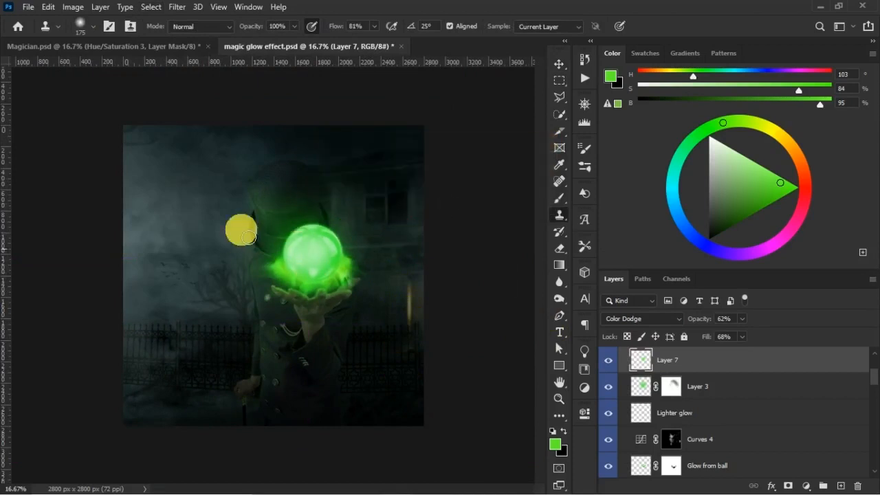
pyautogui.press('v')
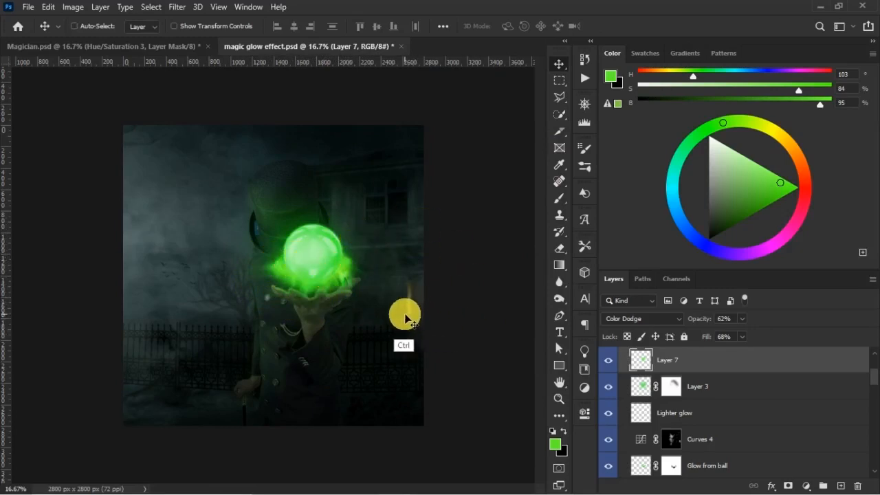
# - Save the document and select the CRYSTALL BALL layer in the BALL group
pyautogui.hotkey('ctrl', 's')
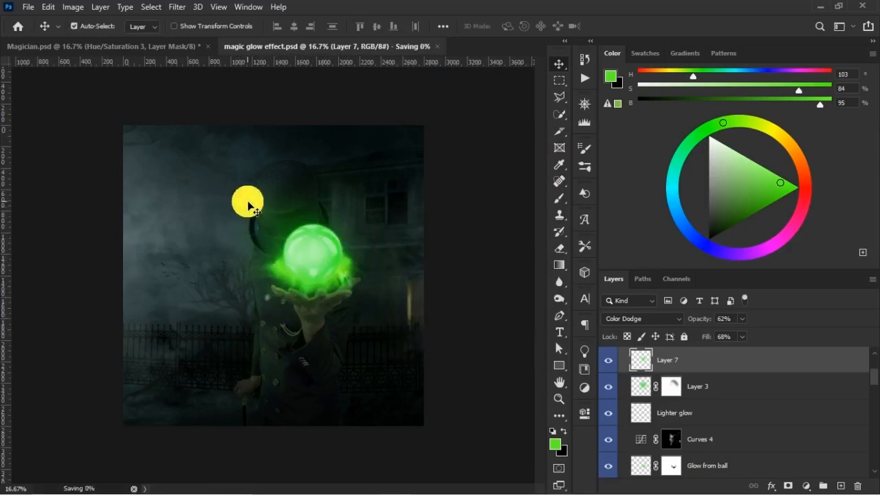
pyautogui.click(327, 277)
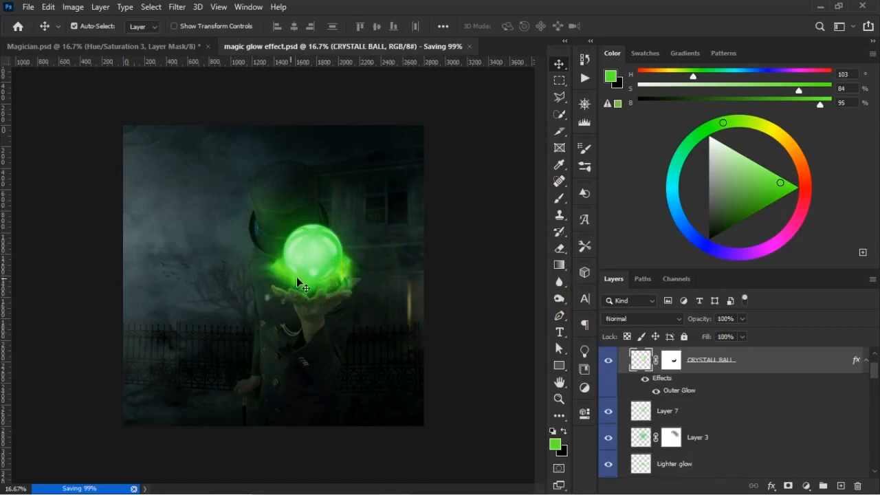
pyautogui.scroll(1, 860, 367)
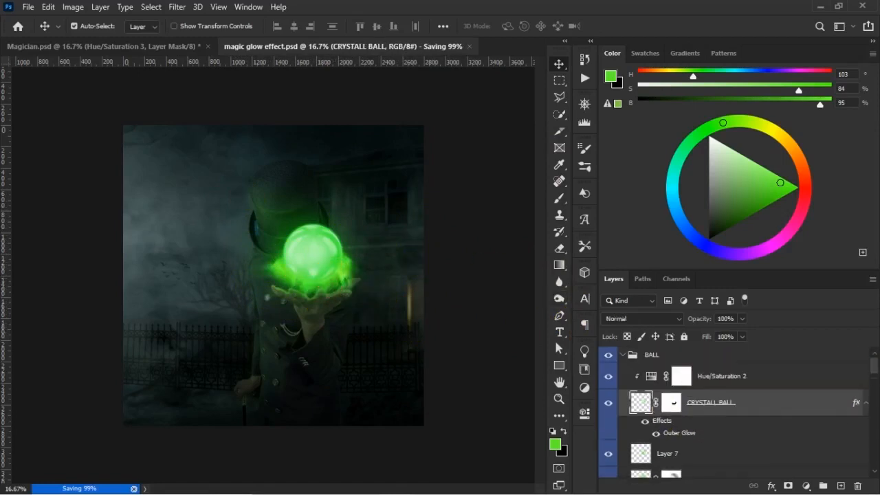
# - Select the Hue/Saturation 2 layer in the BALL group and place the embedded particle image 04 above it
pyautogui.scroll(-1, 854, 373)
pyautogui.click(627, 372)
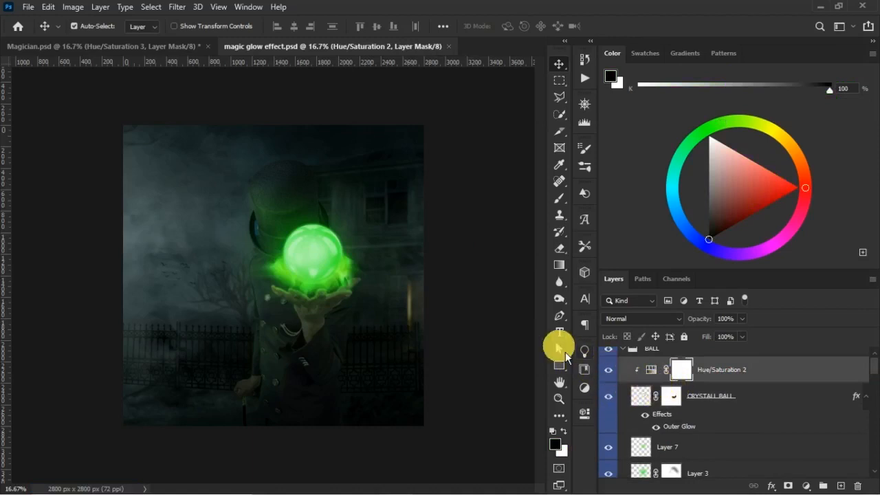
pyautogui.click(28, 7)
pyautogui.click(110, 262)
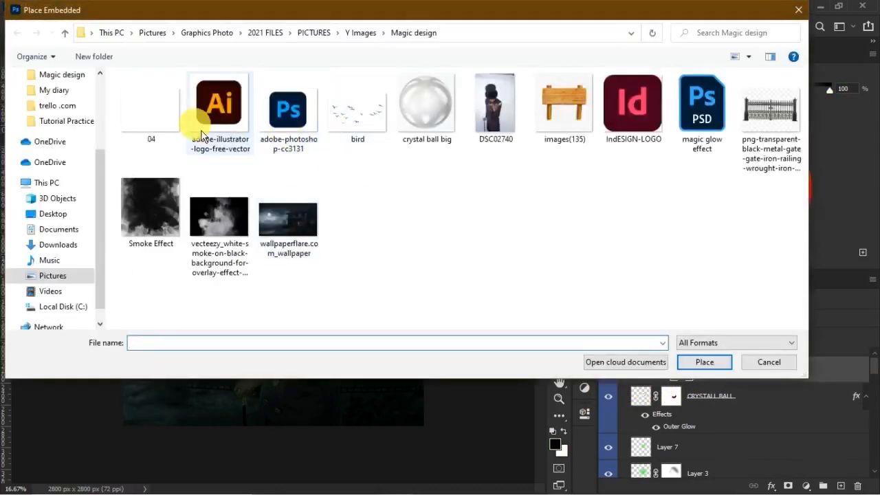
pyautogui.doubleClick(168, 125)
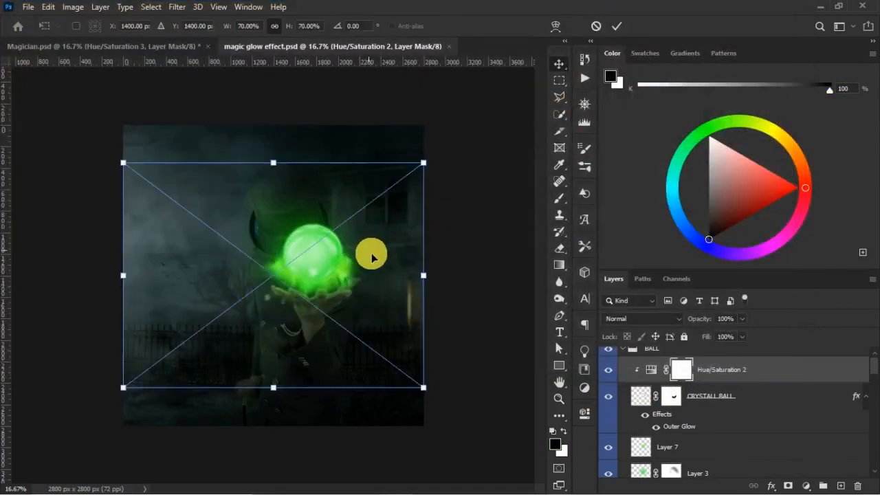
# - Scale the placed 04 particles to 60.39% and position them around the crystal ball
pyautogui.moveTo(321, 279); pyautogui.dragTo(327, 248)
pyautogui.moveTo(427, 357); pyautogui.dragTo(386, 327)
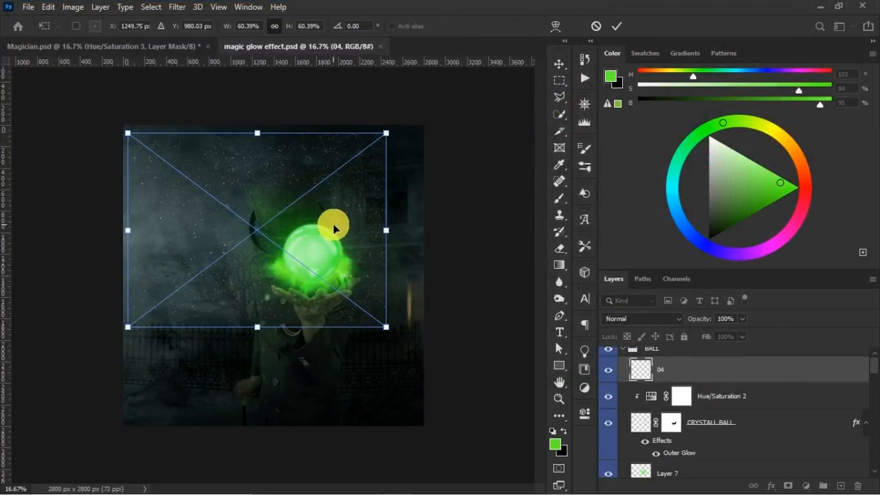
pyautogui.moveTo(332, 223); pyautogui.dragTo(363, 276)
pyautogui.press('Return')
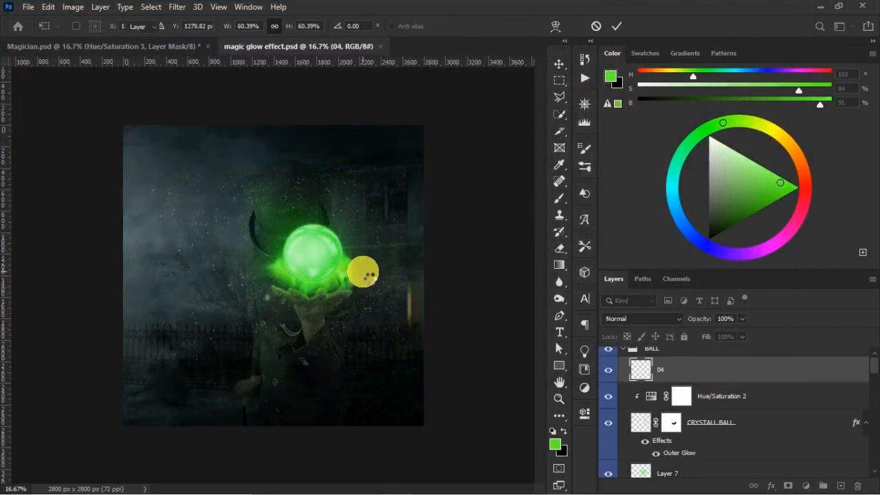
# - Add a layer mask to 04, hide particles over the house in black, and set the brush to 69% opacity and 64% flow
pyautogui.click(788, 486)
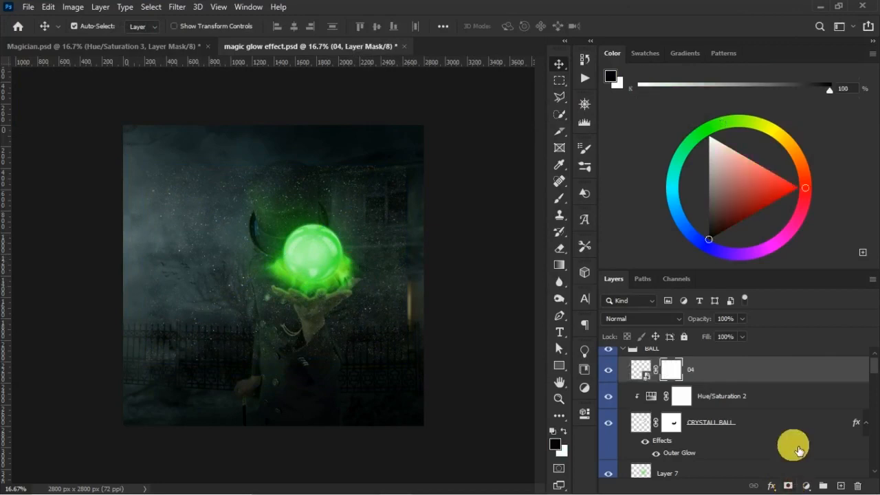
pyautogui.press('b')
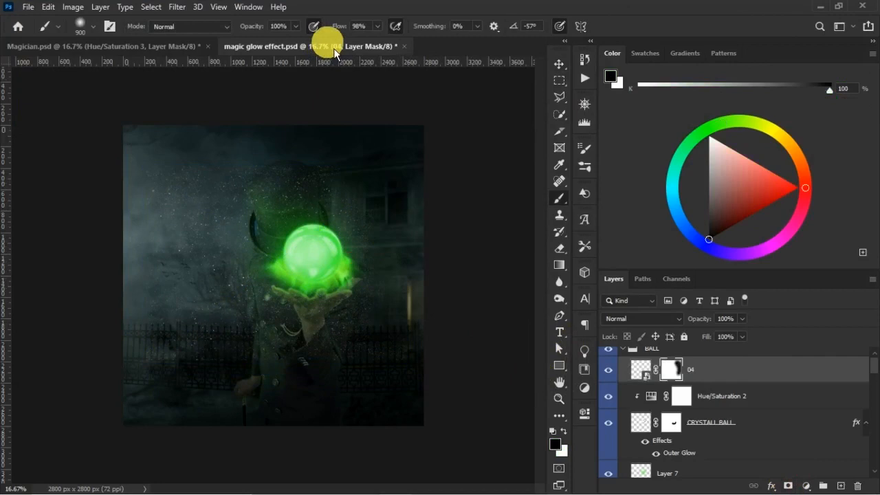
pyautogui.moveTo(342, 26); pyautogui.dragTo(321, 27)
pyautogui.moveTo(264, 26); pyautogui.dragTo(251, 32)
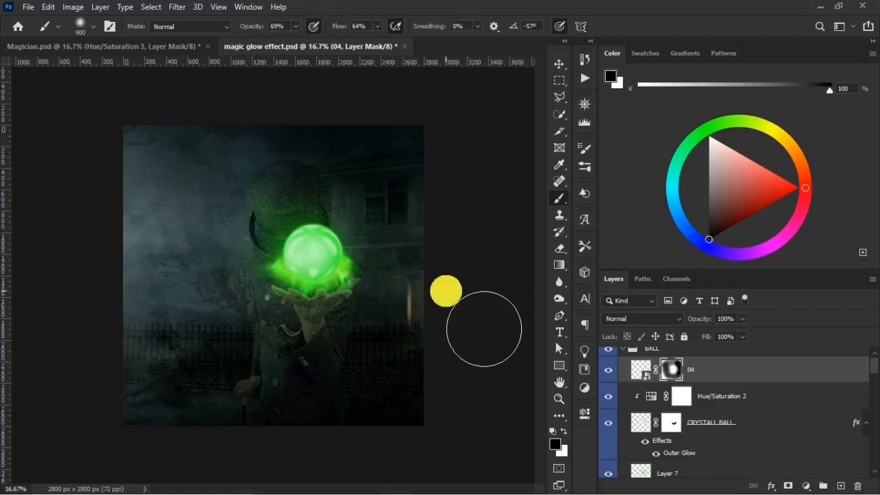
# - Mask out the outlying 04 particles and restore those around the ball and hand with a 700 px white brush
pyautogui.hotkey('ctrl', '+')
pyautogui.press('x')
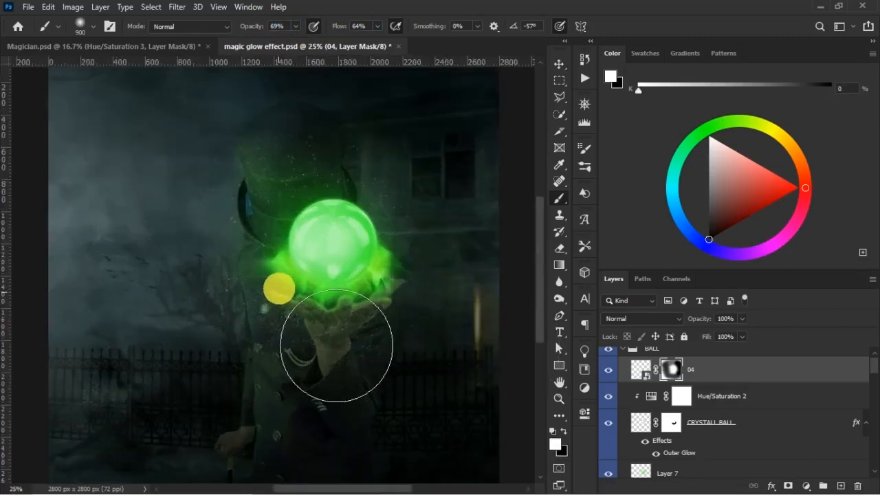
pyautogui.press('[')
pyautogui.press('[')
pyautogui.moveTo(347, 257)
pyautogui.mouseDown()
pyautogui.moveTo(295, 265)
pyautogui.moveTo(284, 291)
pyautogui.moveTo(300, 266)
pyautogui.moveTo(372, 259)
pyautogui.mouseUp()
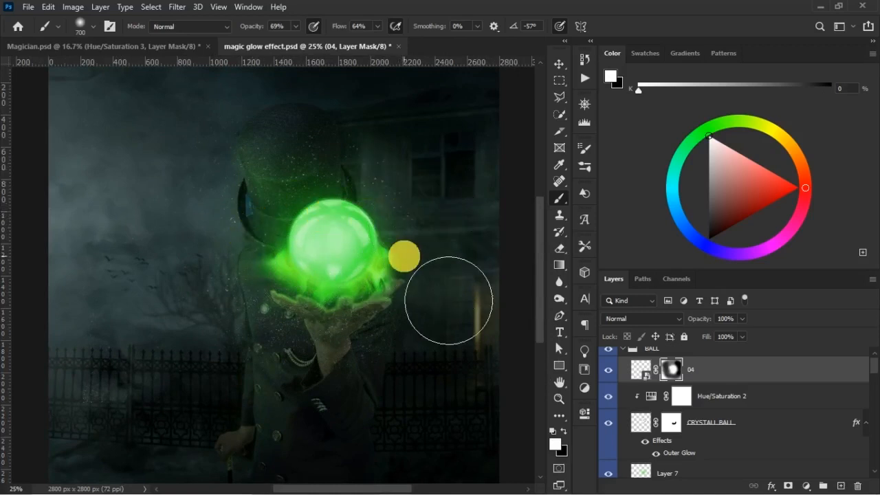
# - Refine the 04 mask below the hand and over the coat with a 300 px brush, alternating black and white
pyautogui.press('x')
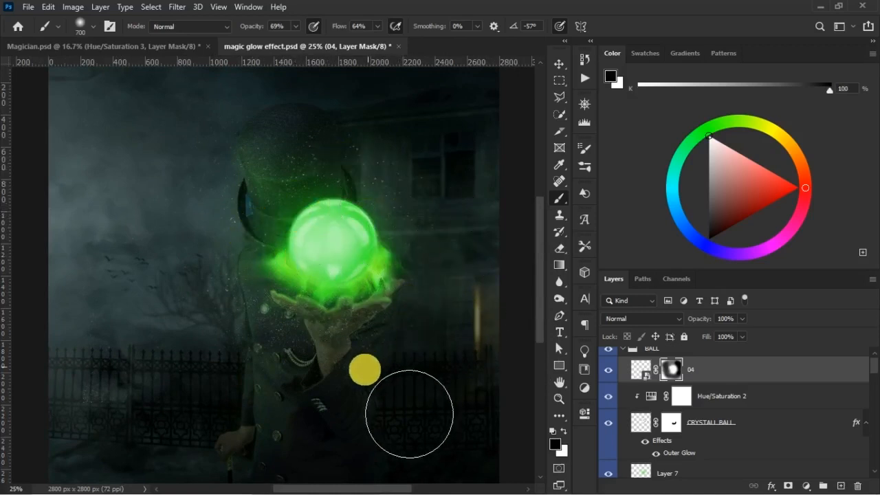
pyautogui.press('[')
pyautogui.press('[')
pyautogui.press('[')
pyautogui.press('[')
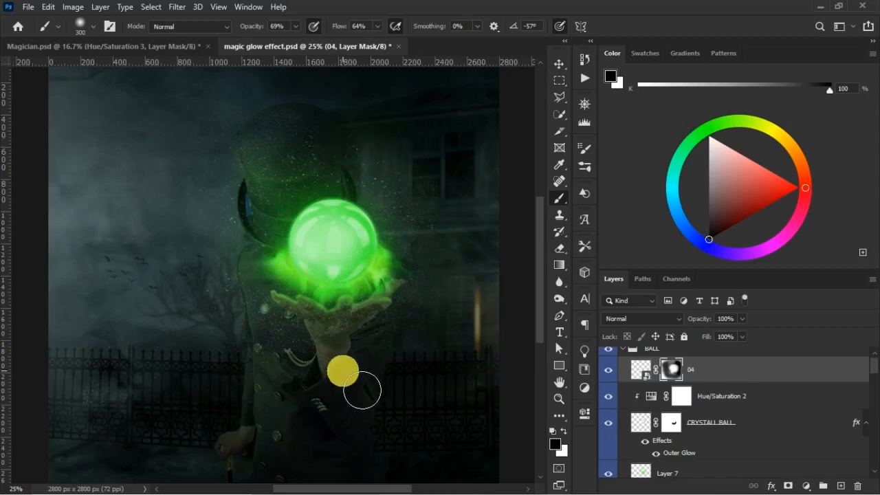
pyautogui.press('x')
pyautogui.press('x')
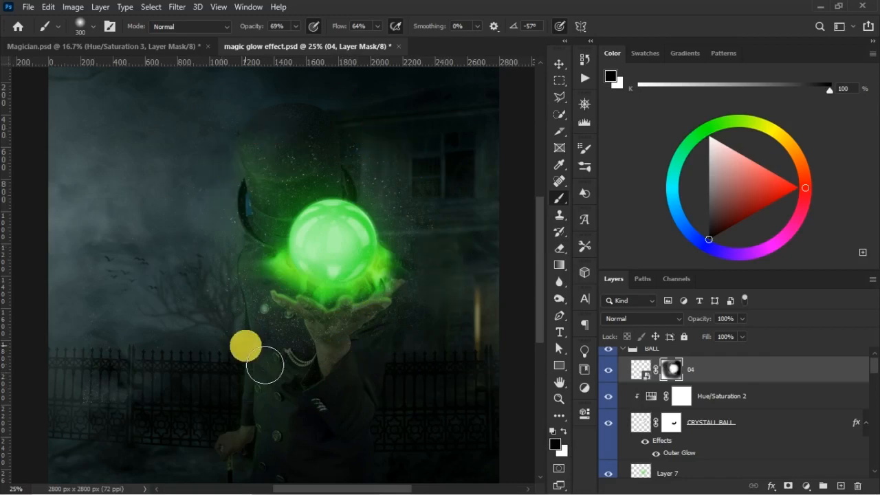
pyautogui.press('x')
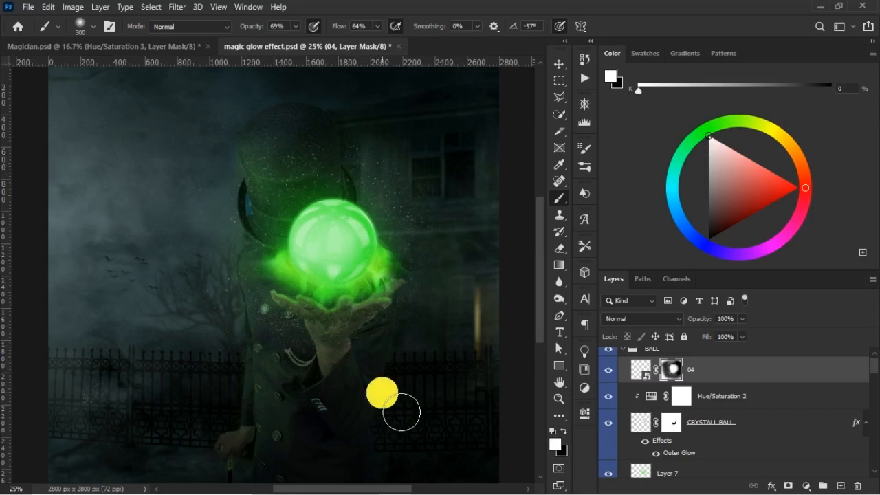
# - Save the document and compare its particles with the finished design in Magician.psd
pyautogui.hotkey('ctrl', '-')
pyautogui.hotkey('ctrl', '+')
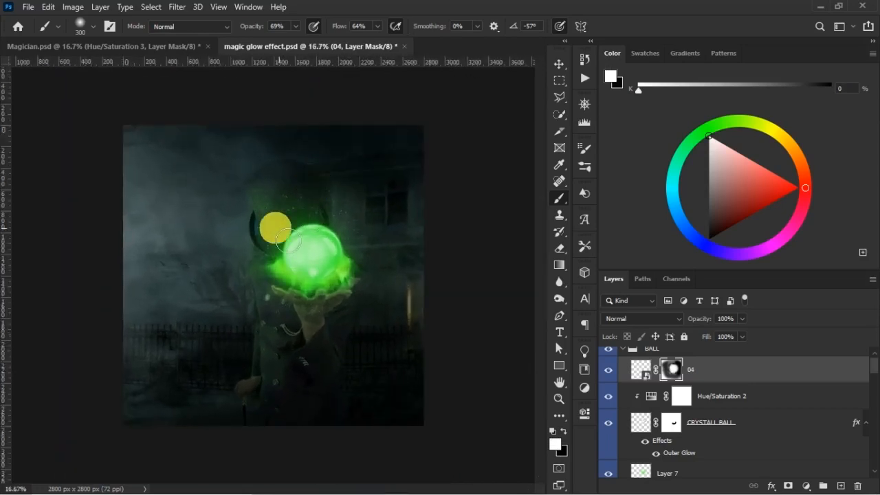
pyautogui.press('v')
pyautogui.hotkey('ctrl', 's')
pyautogui.click(163, 48)
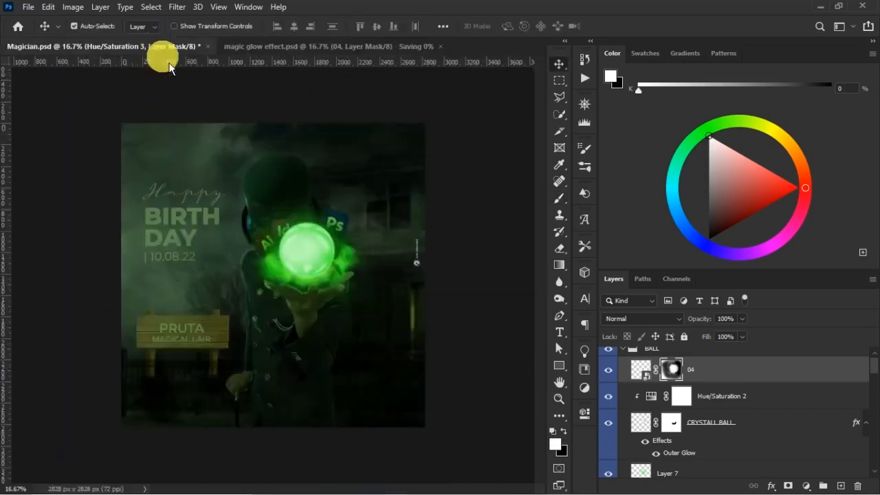
pyautogui.click(285, 54)
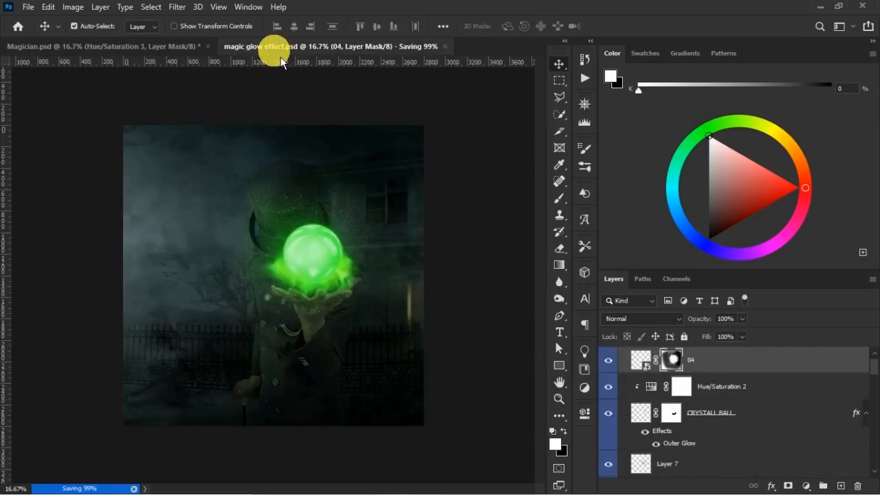
# - Enlarge the 04 particle layer with Free Transform and shift it slightly to surround the crystal ball
pyautogui.click(641, 359)
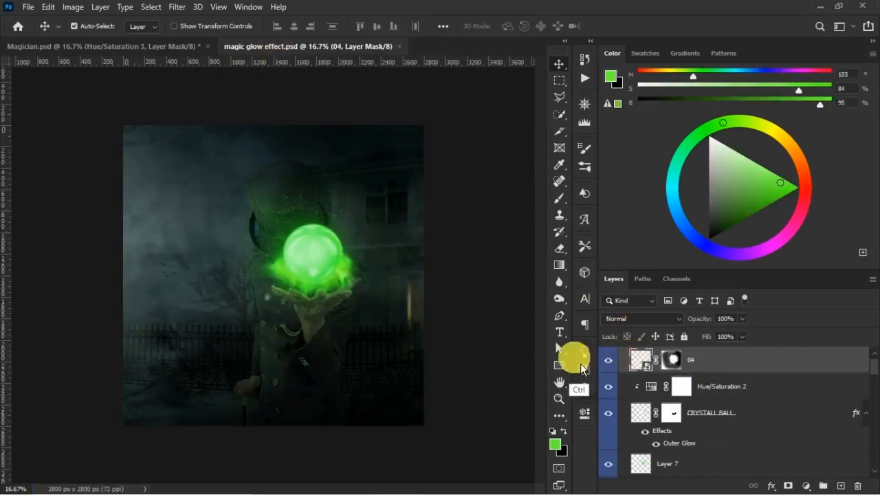
pyautogui.hotkey('ctrl', 't')
pyautogui.moveTo(407, 358); pyautogui.dragTo(440, 384)
pyautogui.moveTo(379, 259)
pyautogui.mouseDown()
pyautogui.moveTo(337, 243)
pyautogui.moveTo(365, 255)
pyautogui.mouseUp()
pyautogui.press('Return')
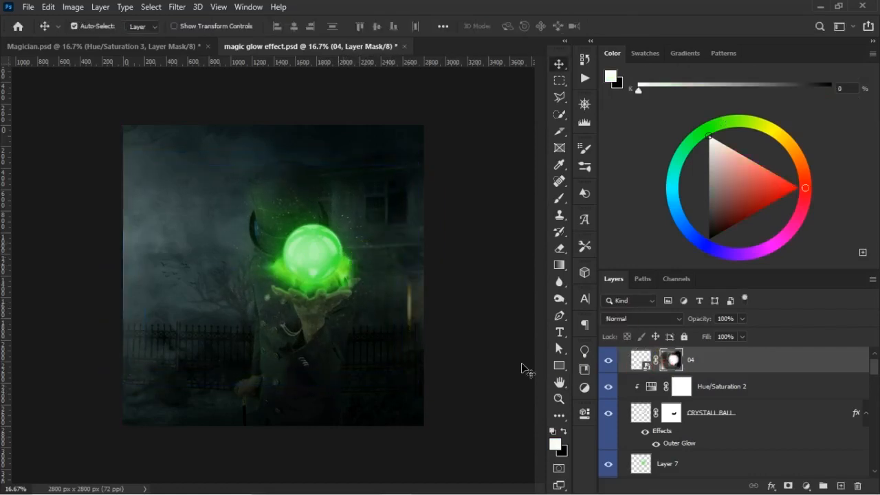
# - Repaint the 04 mask with a 700 px brush, hiding particles on the hat and coat and revealing them near the ball
pyautogui.press('b')
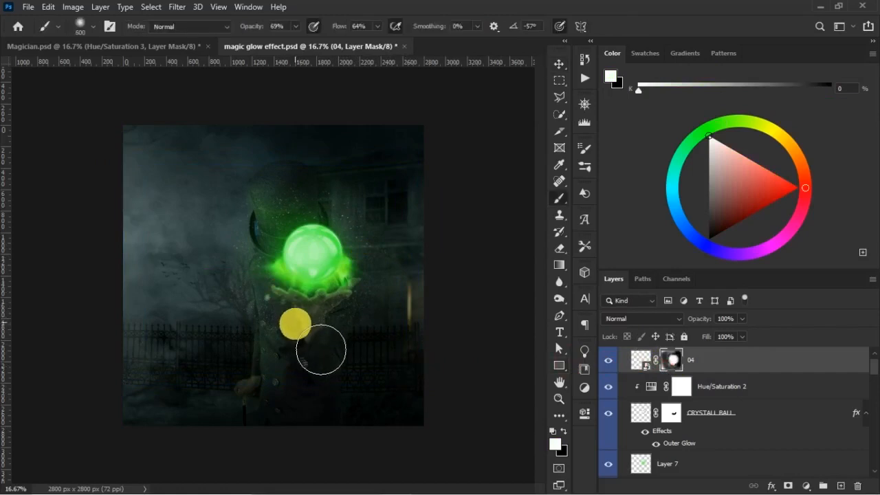
pyautogui.press(']')
pyautogui.press(']')
pyautogui.press('x')
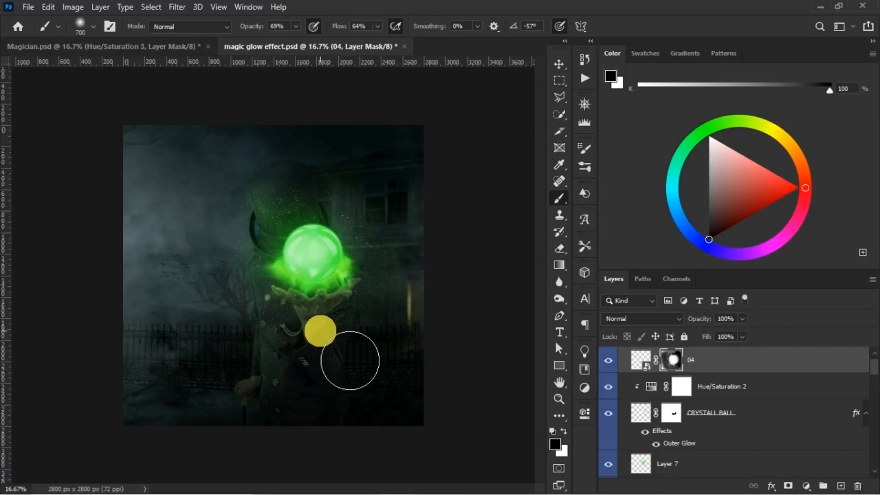
pyautogui.click(320, 331)
pyautogui.moveTo(313, 190); pyautogui.dragTo(303, 175)
pyautogui.press('x')
pyautogui.click(334, 230)
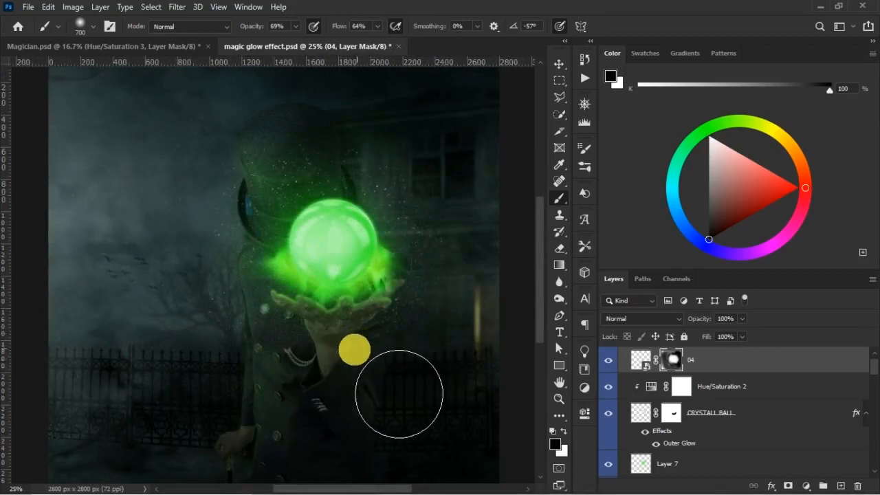
# - Clean up stray 04 particles around the coat and hand with a 500 px black mask brush and save the document
pyautogui.press('[')
pyautogui.press('[')
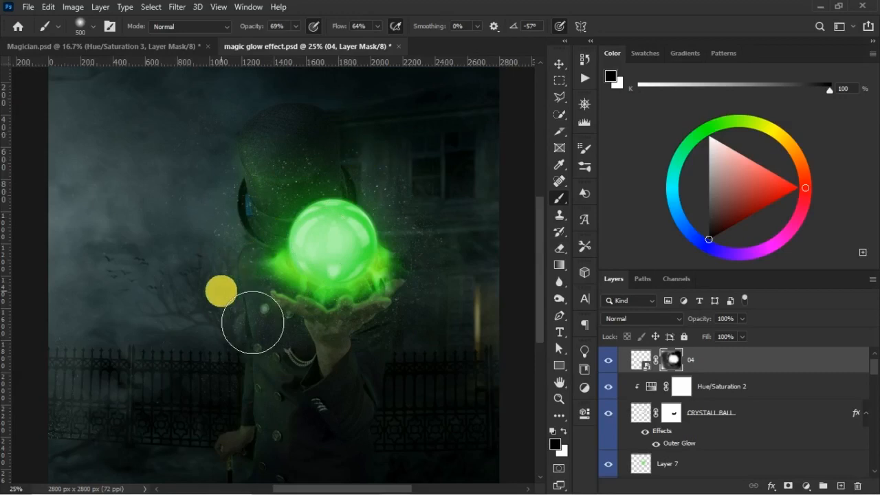
pyautogui.press('ctrl')
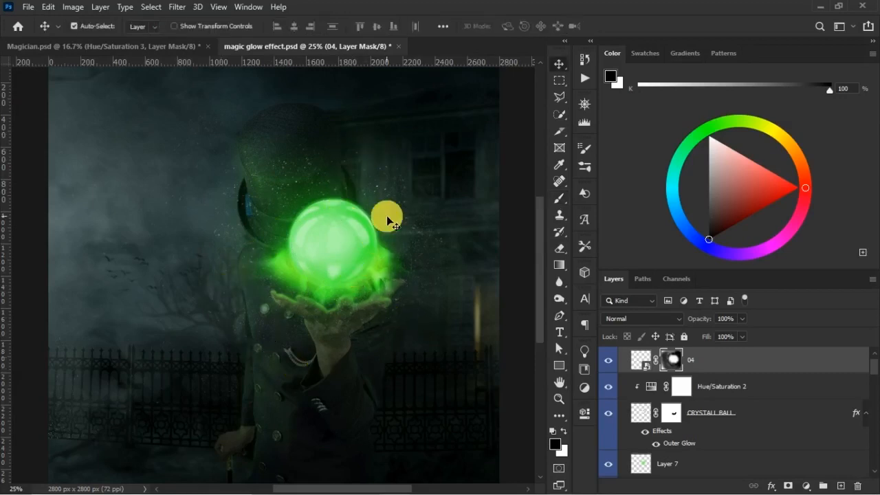
pyautogui.hotkey('ctrl', '-')
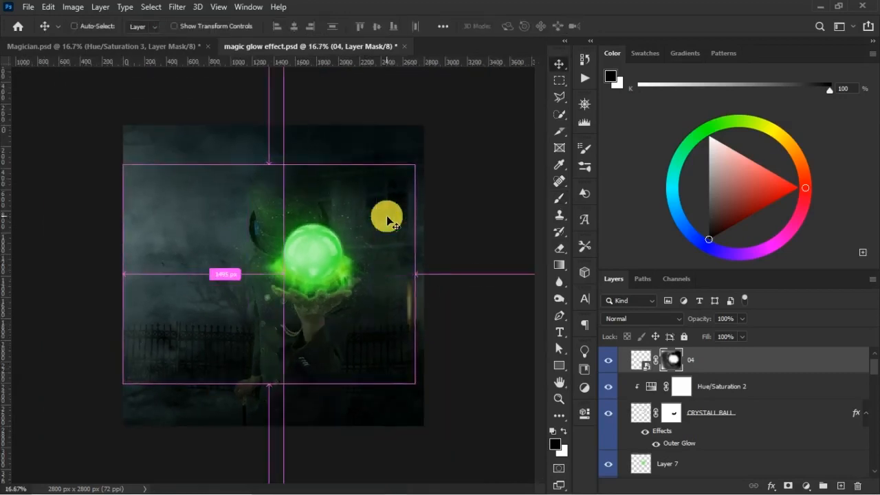
pyautogui.hotkey('ctrl', 's')
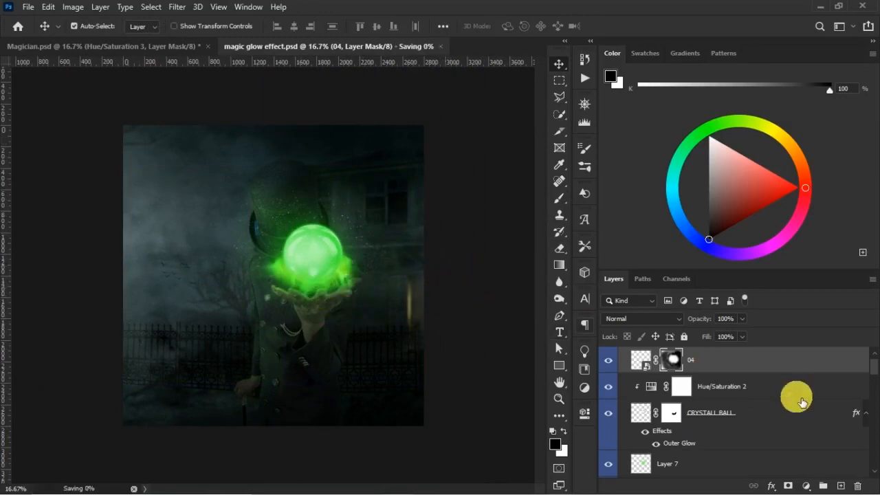
# - Collapse the BALL, MAGICIAN and SMOKE EFFECT groups and select the MAGICIAN group
pyautogui.scroll(1, 708, 369)
pyautogui.click(621, 355)
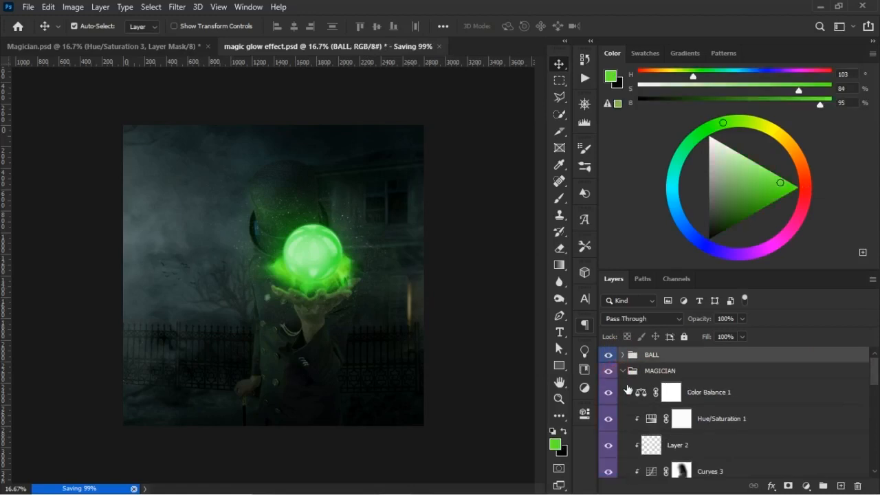
pyautogui.click(623, 372)
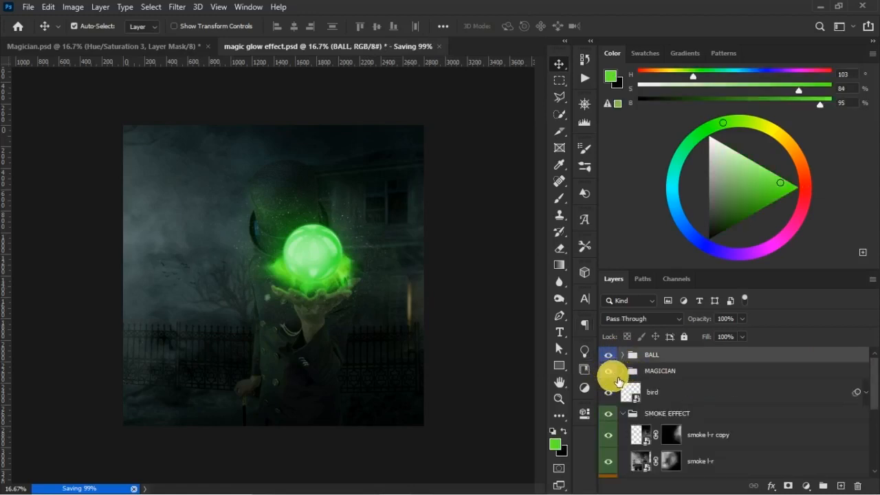
pyautogui.click(657, 370)
pyautogui.click(623, 413)
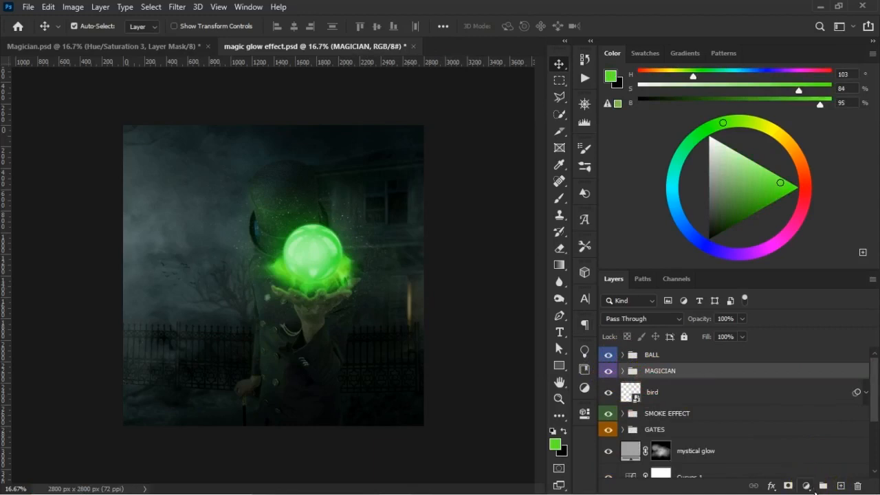
pyautogui.click(808, 487)
pyautogui.click(811, 372)
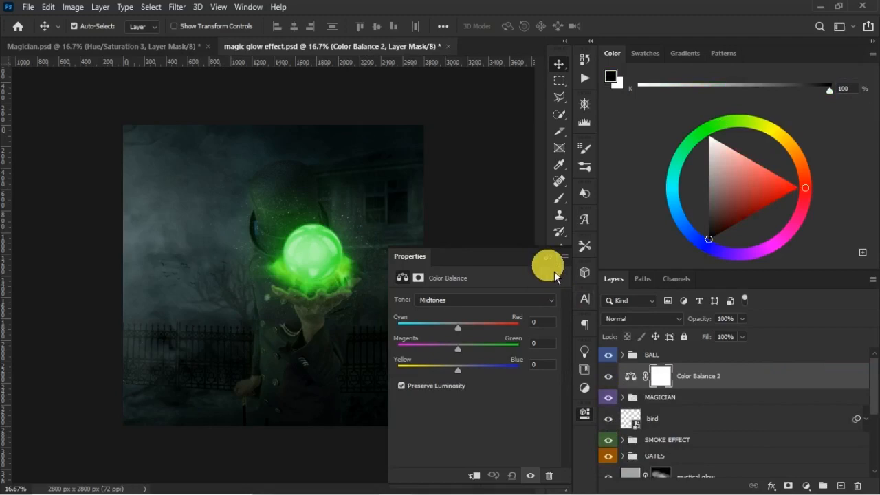
pyautogui.click(583, 414)
pyautogui.press('Delete')
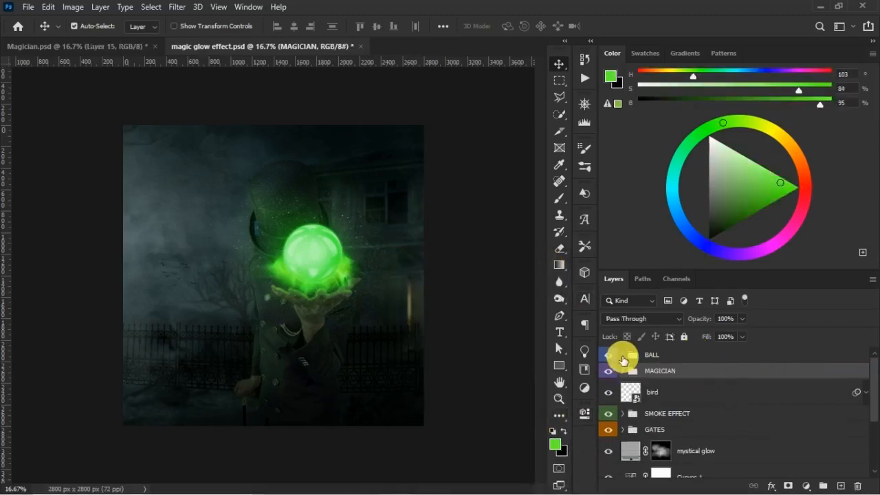
# - Mask out the remaining 04 particles below the hand with a 700 px black brush and compare with the layer hidden and shown
pyautogui.click(623, 355)
pyautogui.click(672, 376)
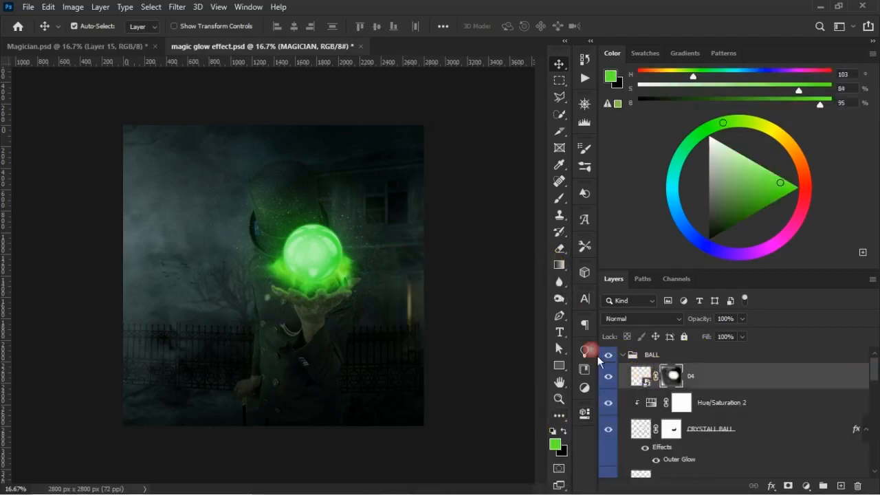
pyautogui.press('b')
pyautogui.press('d')
pyautogui.press(']')
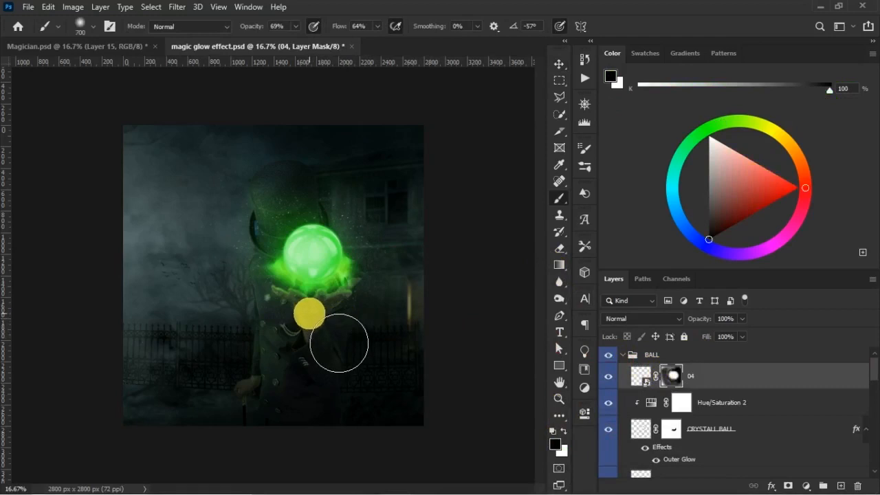
pyautogui.moveTo(309, 313); pyautogui.dragTo(188, 355)
pyautogui.click(610, 379)
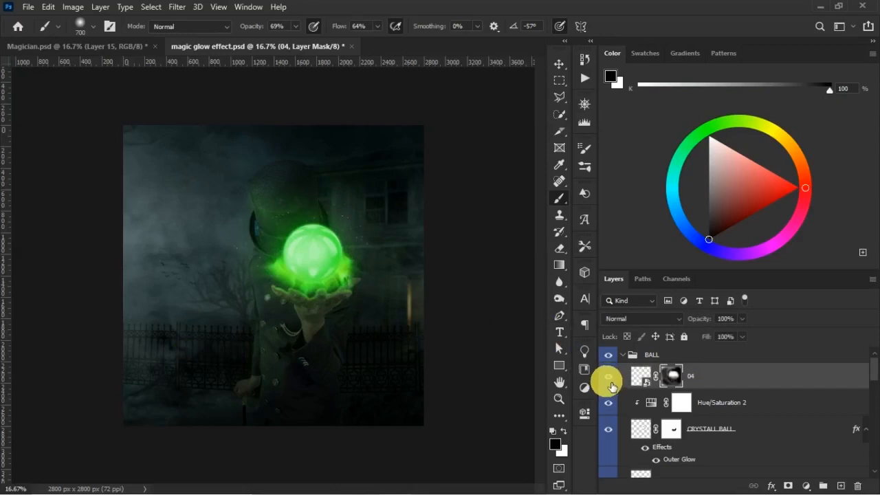
pyautogui.click(608, 379)
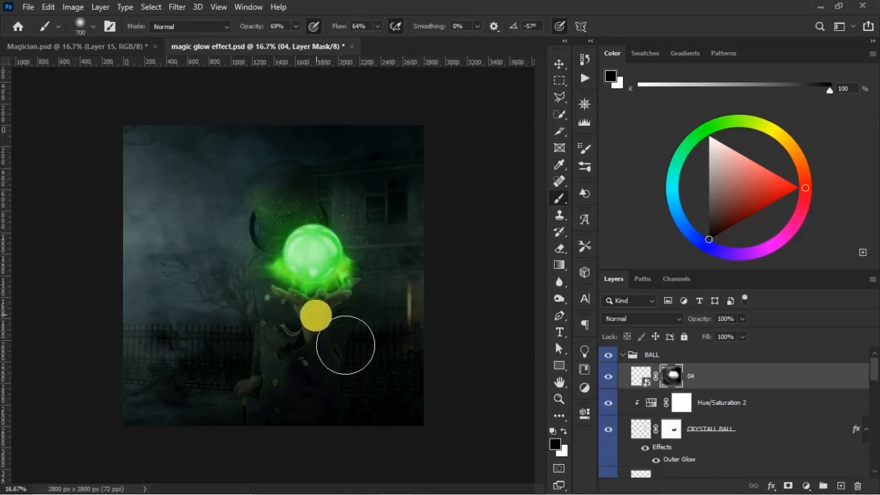
# - Examine the glow up close and in the full view, and inspect which layers affect the magician's coat
pyautogui.hotkey('ctrl', '+')
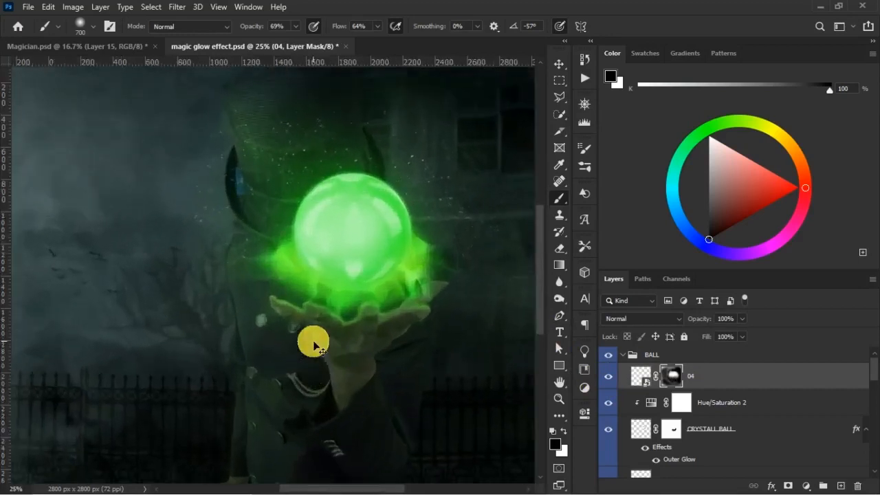
pyautogui.hotkey('ctrl', '-')
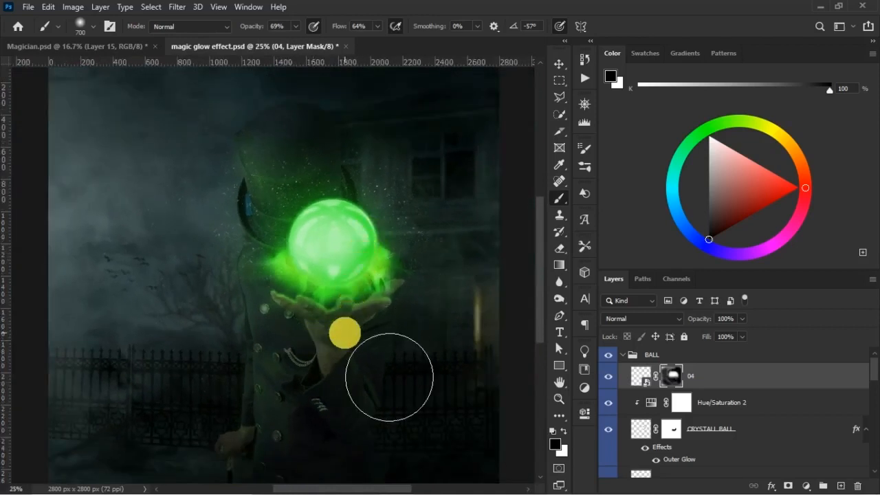
pyautogui.hotkey('ctrl', '-')
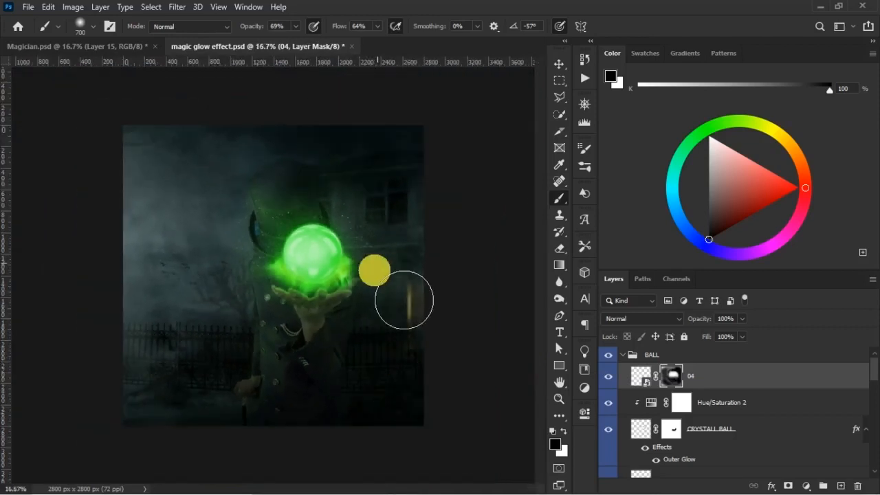
pyautogui.press('v')
pyautogui.click(280, 348)
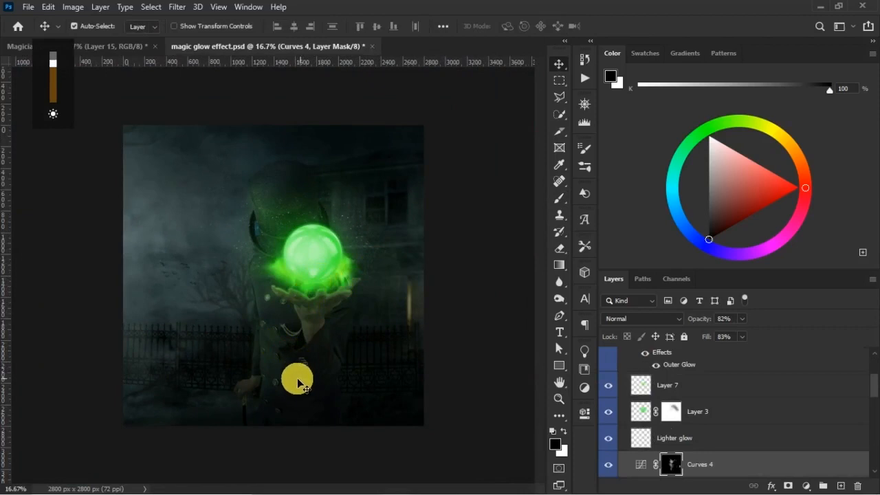
pyautogui.click(282, 366)
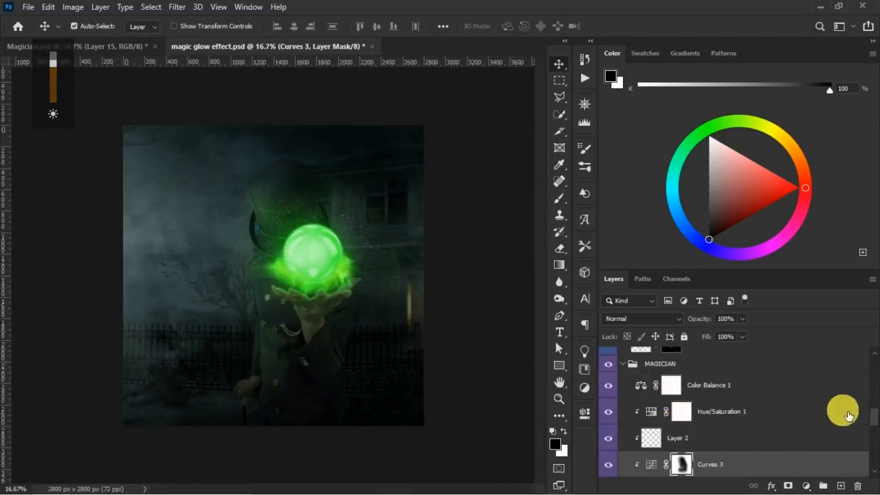
pyautogui.scroll(-2, 845, 408)
pyautogui.scroll(3, 737, 387)
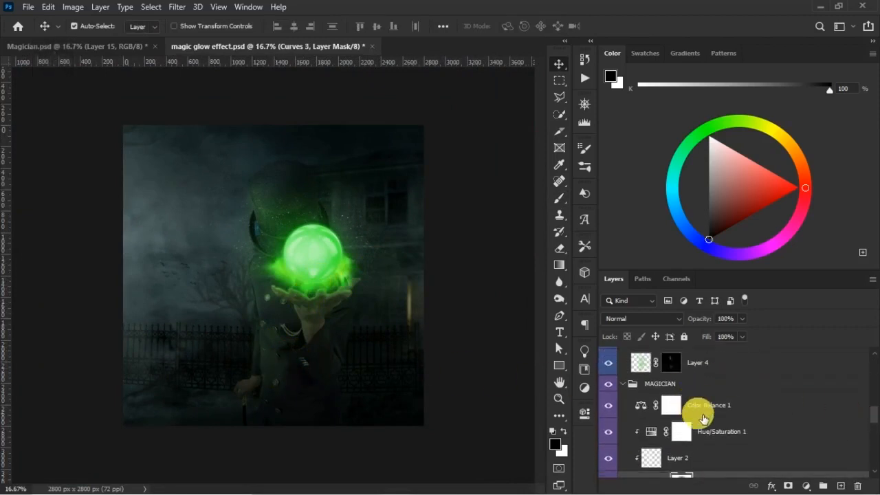
pyautogui.scroll(-3, 866, 408)
pyautogui.scroll(-1, 775, 420)
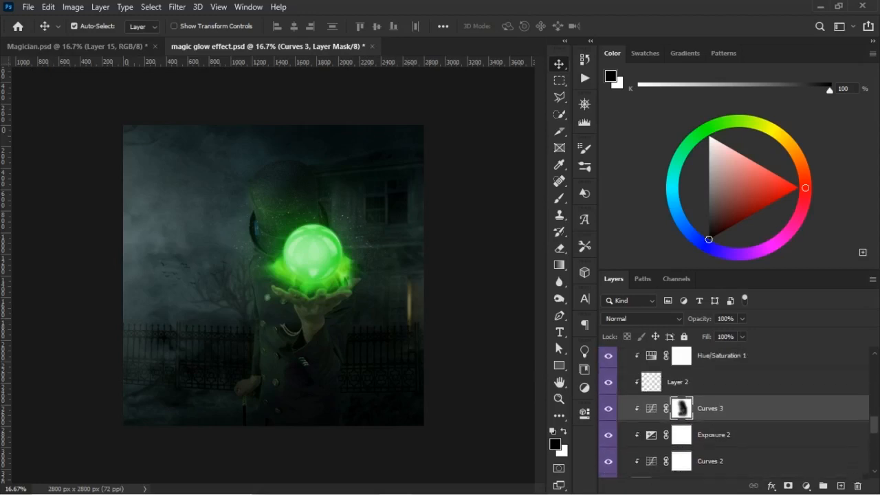
# - Select the Curves 3 adjustment, save the document, and select Layer 2 in the MAGICIAN group
pyautogui.click(773, 420)
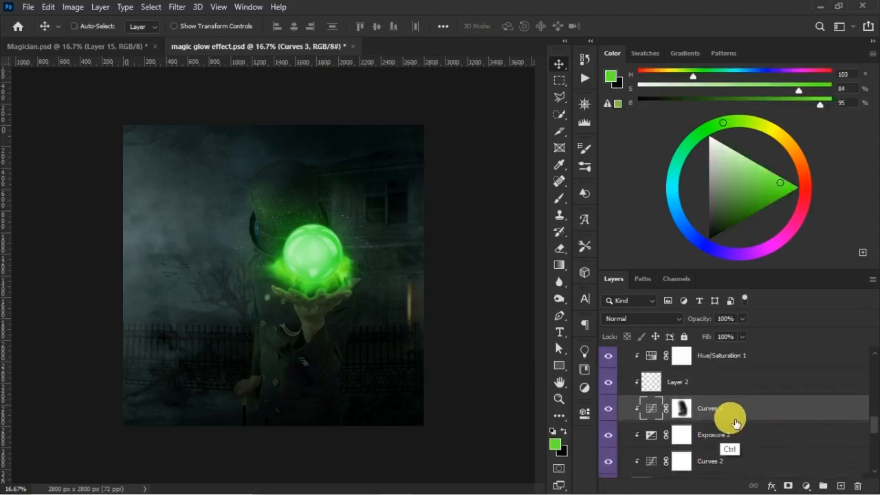
pyautogui.hotkey('ctrl', 's')
pyautogui.click(742, 389)
pyautogui.click(875, 354)
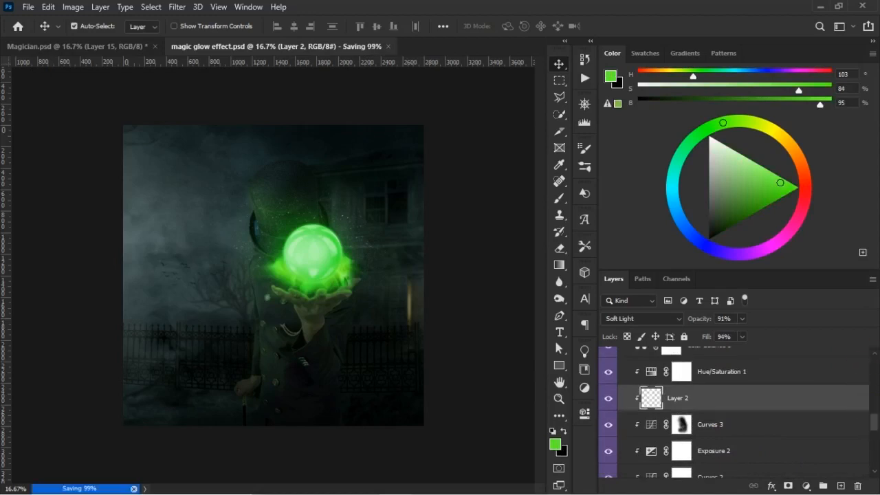
pyautogui.scroll(1, 852, 405)
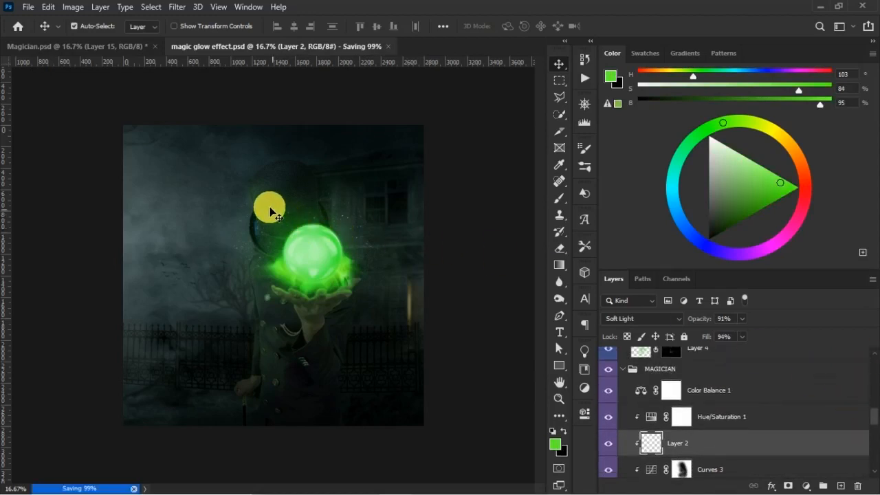
# - Select Curves 4, compare the image with it hidden and shown, and save the document
pyautogui.keyDown('ctrl'); pyautogui.click(244, 200); pyautogui.keyUp('ctrl')
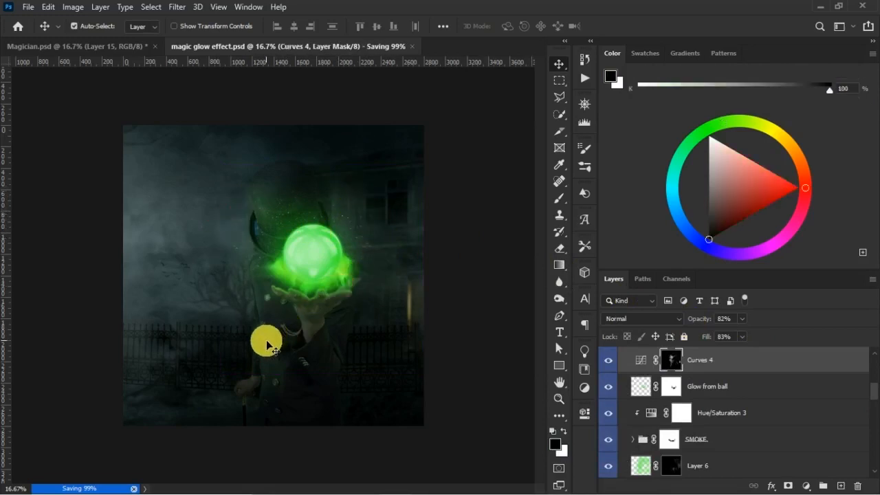
pyautogui.click(608, 360)
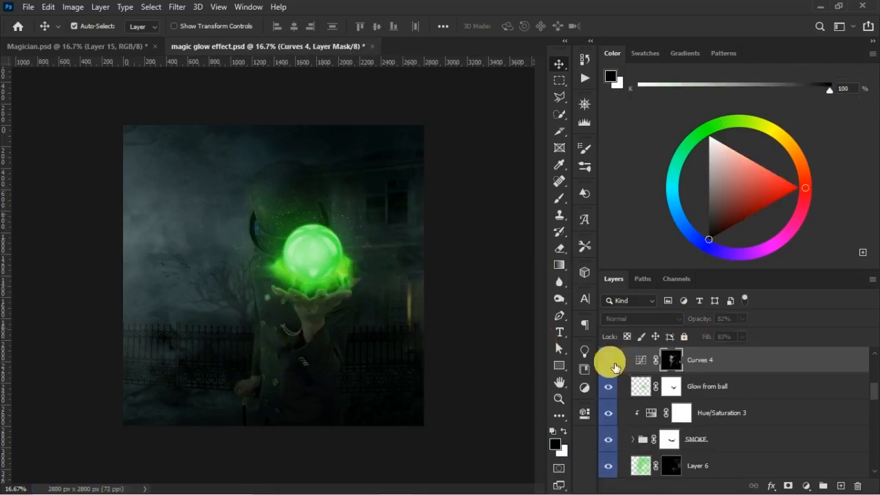
pyautogui.click(609, 362)
pyautogui.click(609, 360)
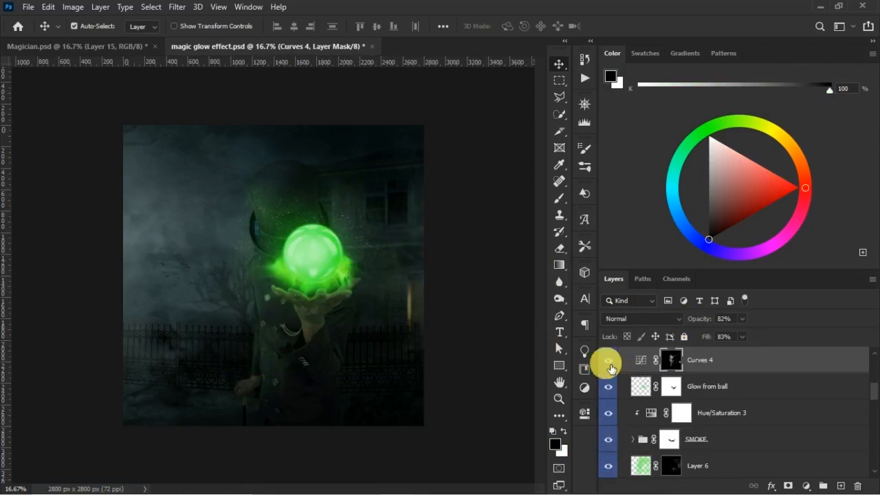
pyautogui.press('b')
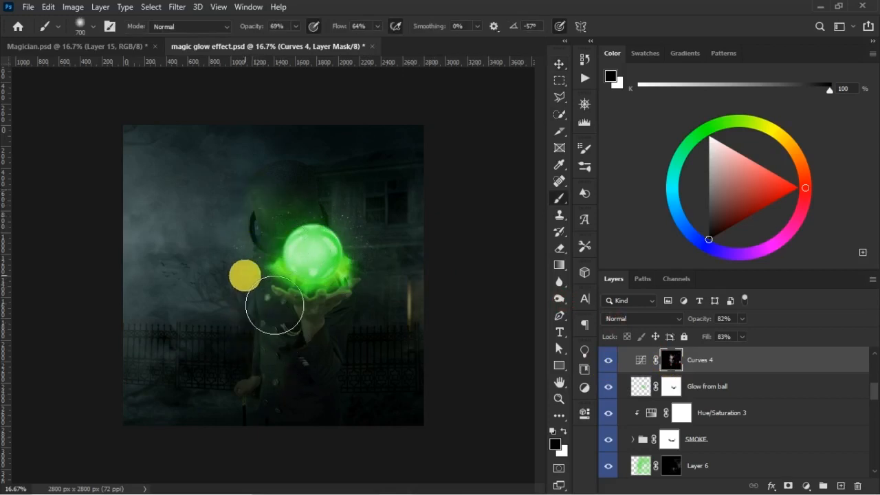
pyautogui.hotkey('ctrl', 's')
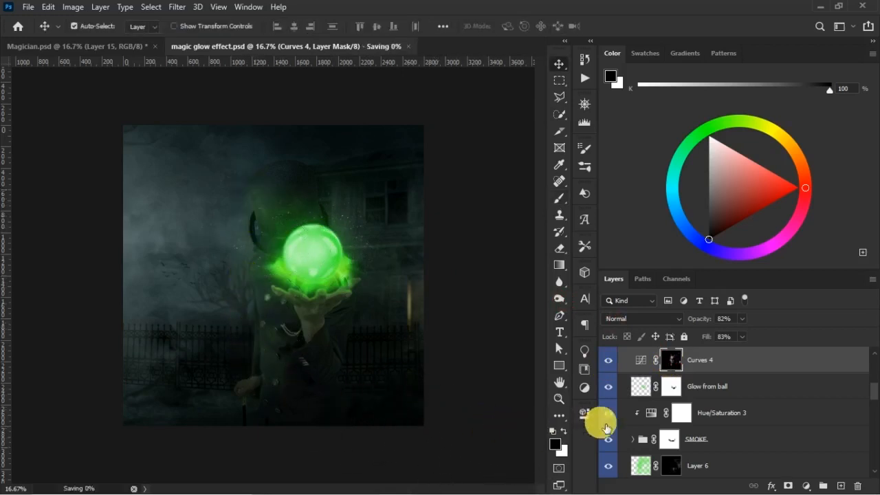
# - Compare the image with the Lighter glow layer hidden and shown, and set that layer's opacity to 86%
pyautogui.scroll(3, 871, 353)
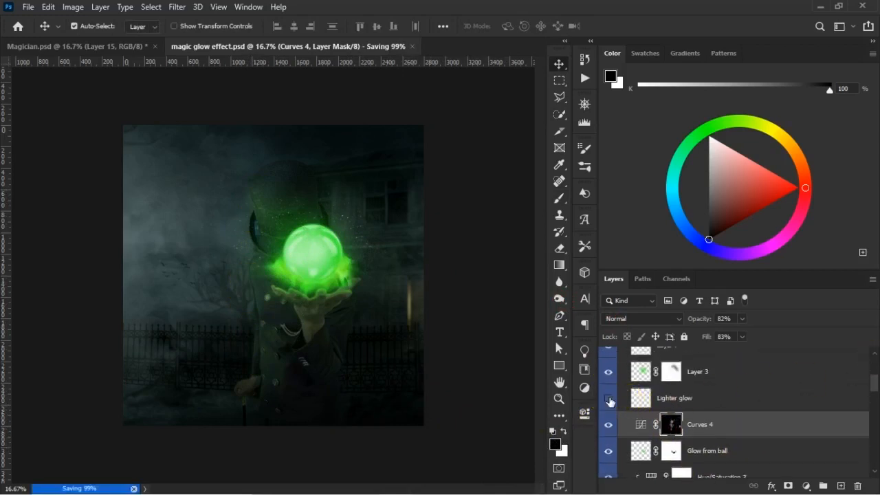
pyautogui.click(609, 399)
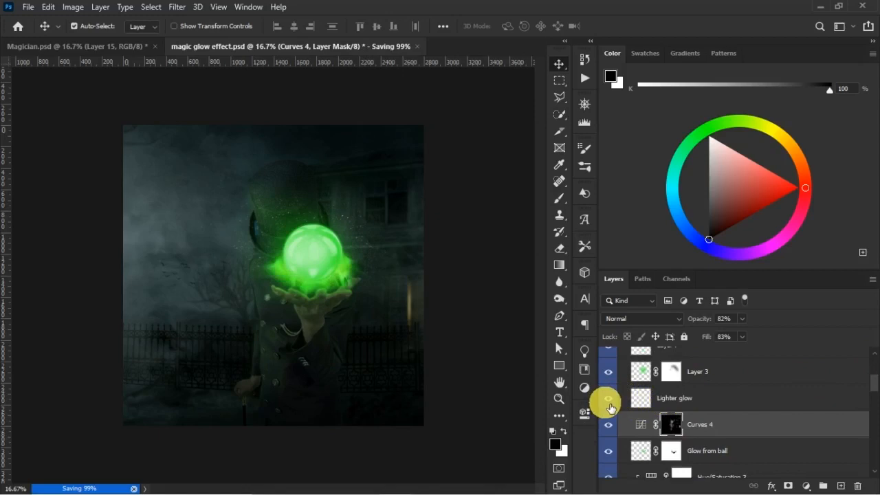
pyautogui.click(613, 401)
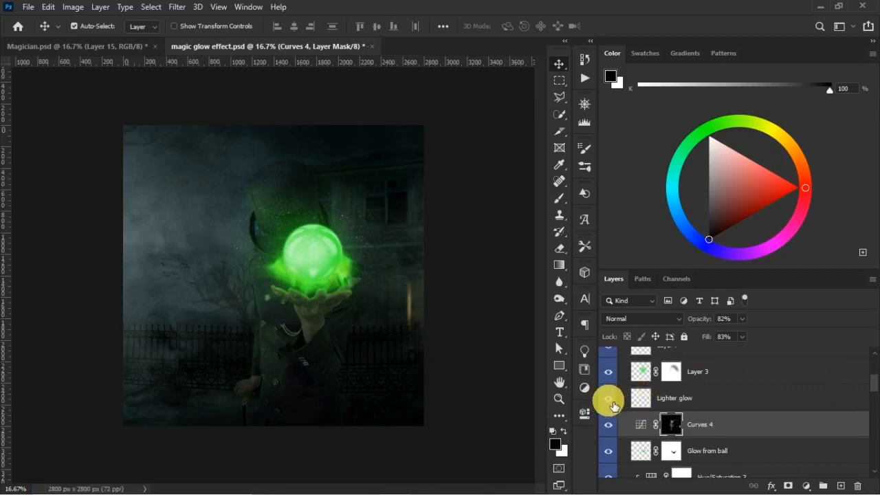
pyautogui.click(639, 399)
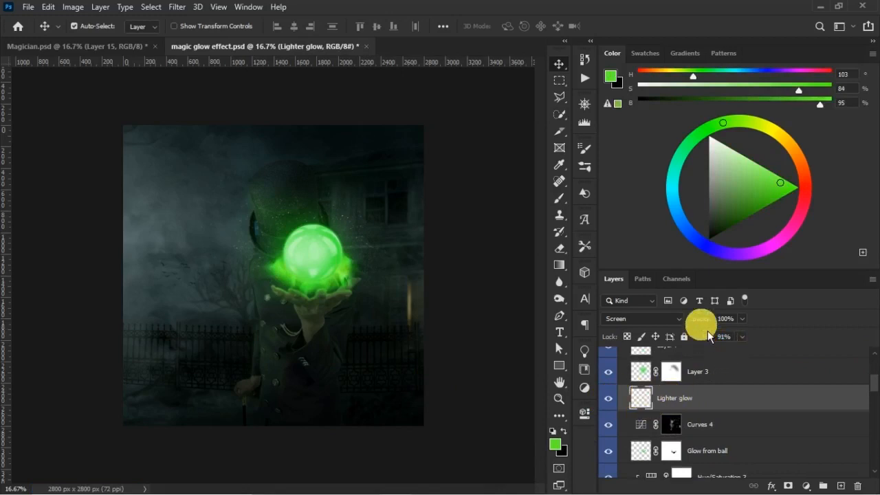
pyautogui.press('ctrl')
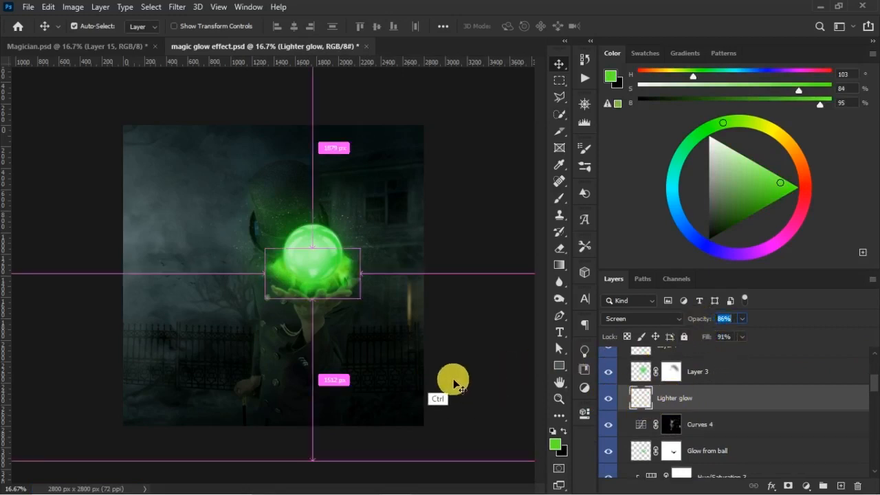
# - Add a clipped Brightness/Contrast adjustment above Curves 3 in the MAGICIAN group, with brightness -2 and contrast 9
pyautogui.keyDown('ctrl'); pyautogui.click(326, 355); pyautogui.keyUp('ctrl')
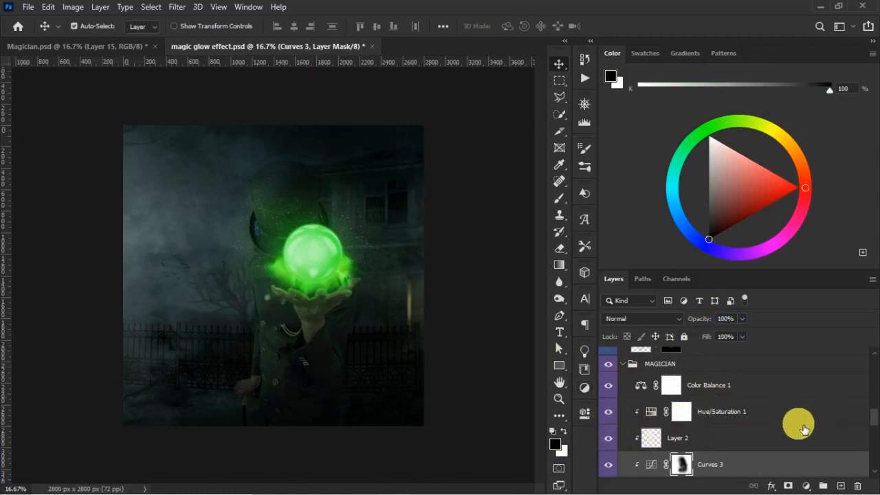
pyautogui.click(609, 466)
pyautogui.click(613, 470)
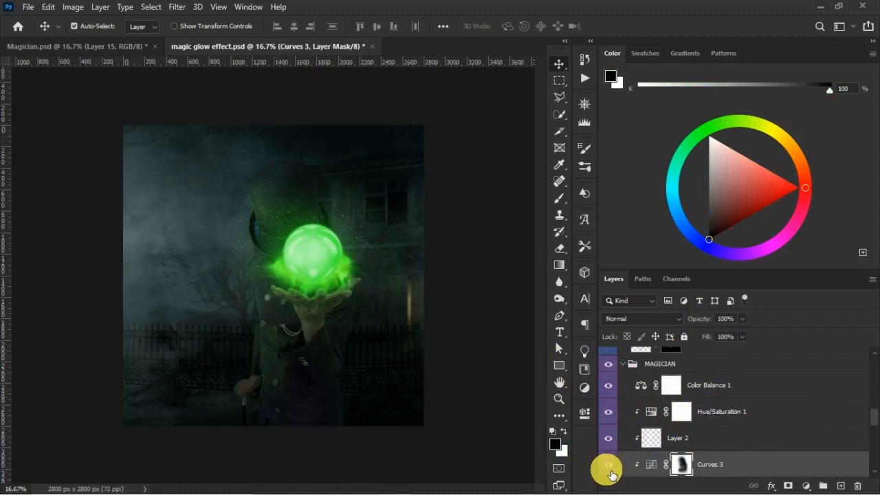
pyautogui.click(808, 485)
pyautogui.click(816, 297)
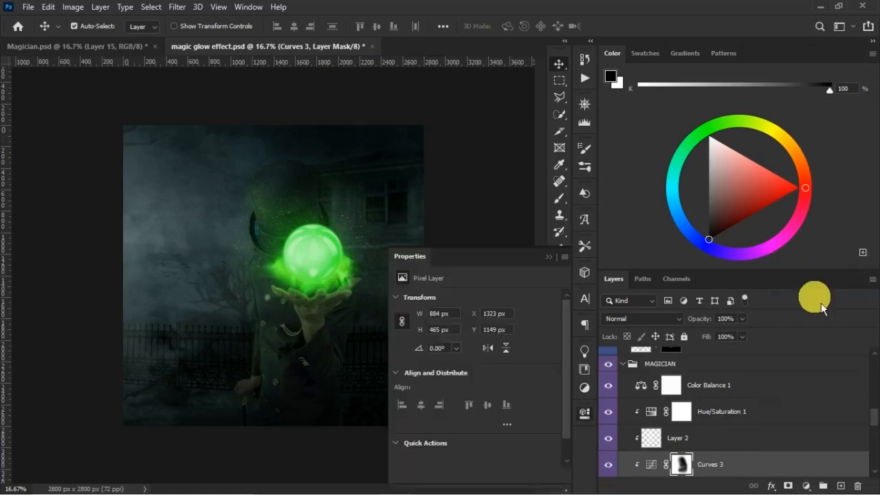
pyautogui.click(477, 359)
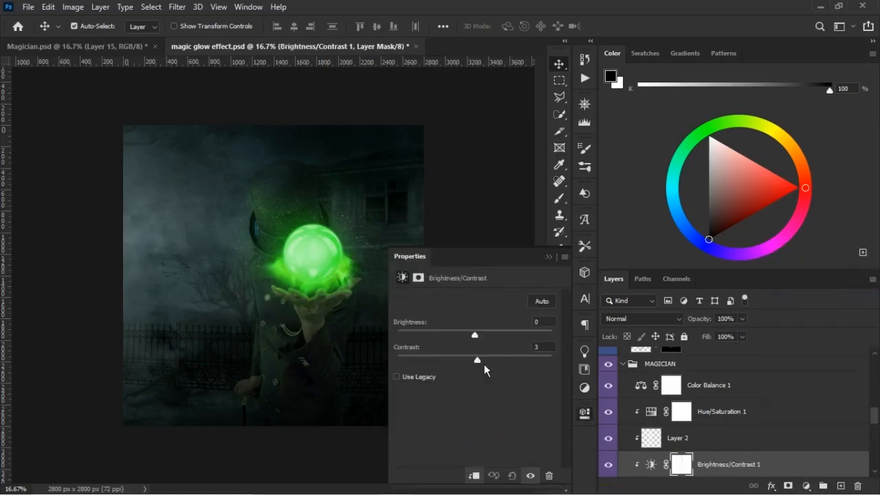
pyautogui.moveTo(512, 372); pyautogui.dragTo(519, 375)
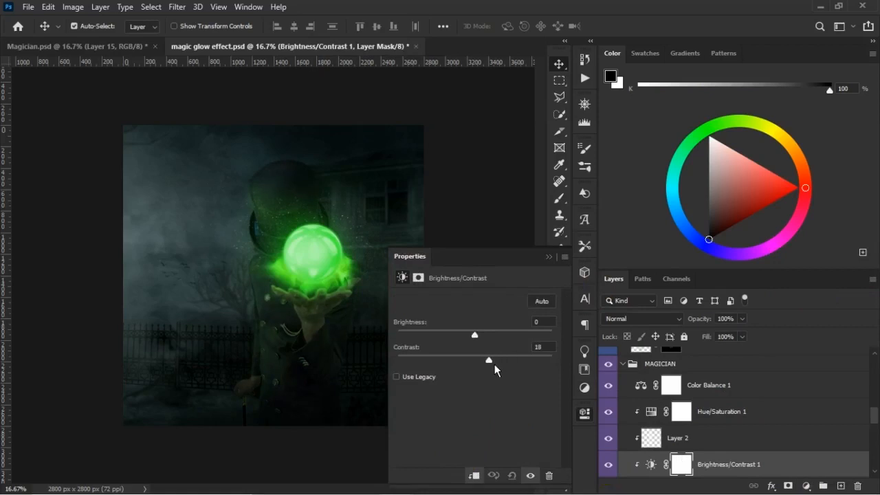
pyautogui.moveTo(478, 344)
pyautogui.mouseDown()
pyautogui.moveTo(518, 346)
pyautogui.moveTo(467, 343)
pyautogui.mouseUp()
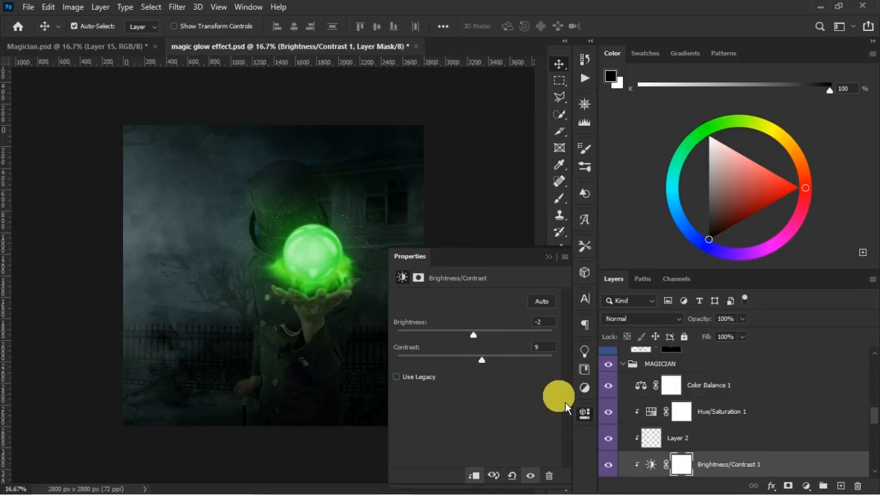
# - Compare the magician with the Brightness/Contrast adjustment hidden and shown, and collapse the MAGICIAN group
pyautogui.click(608, 465)
pyautogui.click(609, 465)
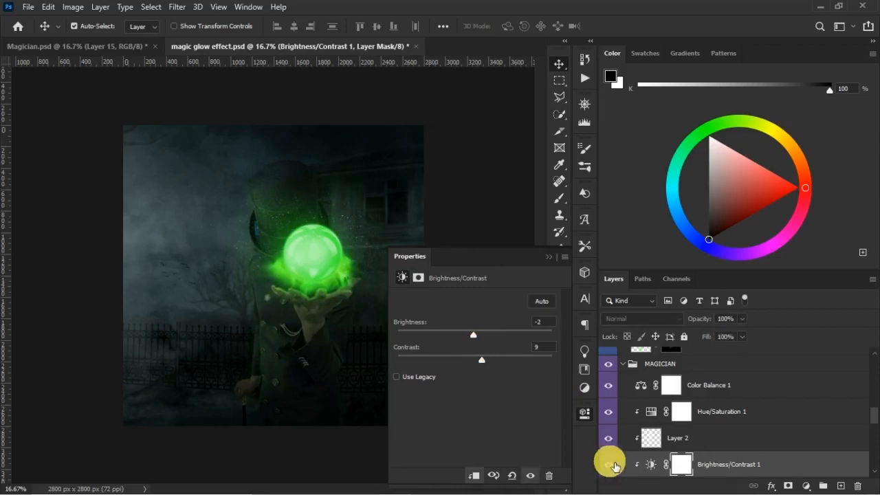
pyautogui.click(610, 465)
pyautogui.click(610, 466)
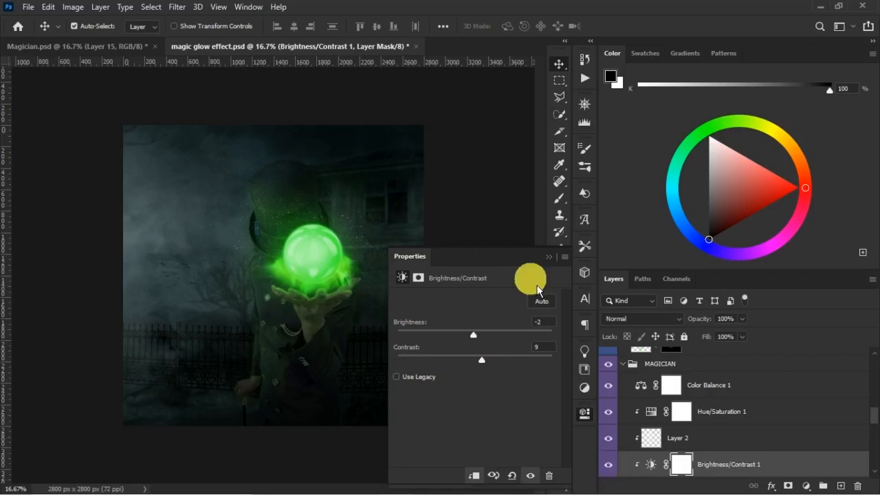
pyautogui.click(548, 258)
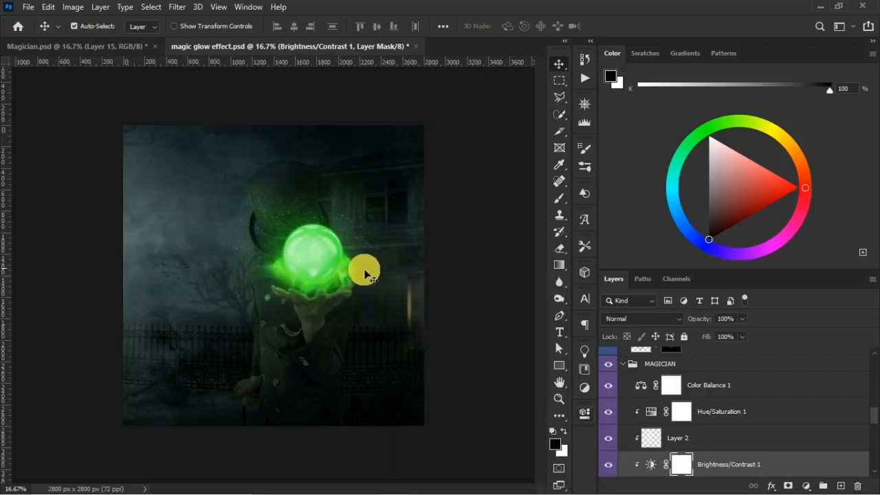
pyautogui.moveTo(876, 421); pyautogui.dragTo(875, 414)
pyautogui.click(623, 421)
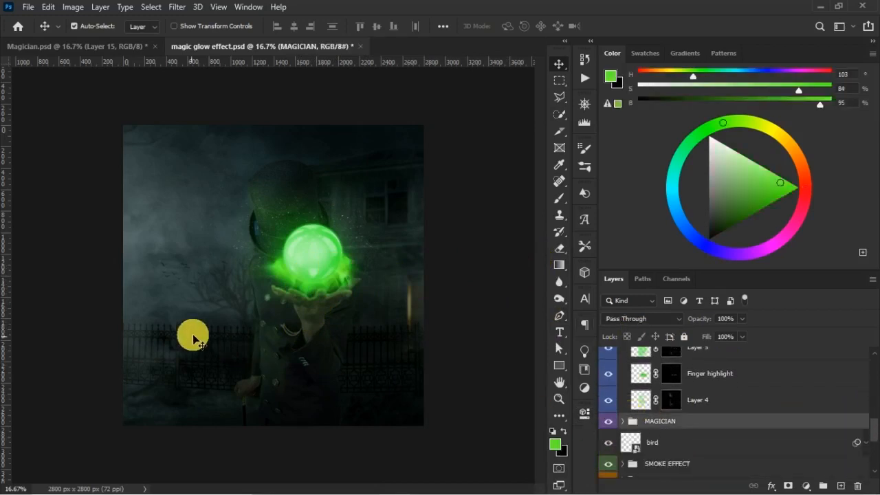
# - Examine the lower coat and cane hand up close with Curves 3 and the green glow layers above MAGICIAN hidden and shown
pyautogui.click(261, 375)
pyautogui.press('z')
pyautogui.moveTo(207, 315); pyautogui.dragTo(334, 430)
pyautogui.moveTo(243, 419); pyautogui.dragTo(270, 215)
pyautogui.press('b')
pyautogui.press('v')
pyautogui.click(217, 296)
pyautogui.click(244, 296)
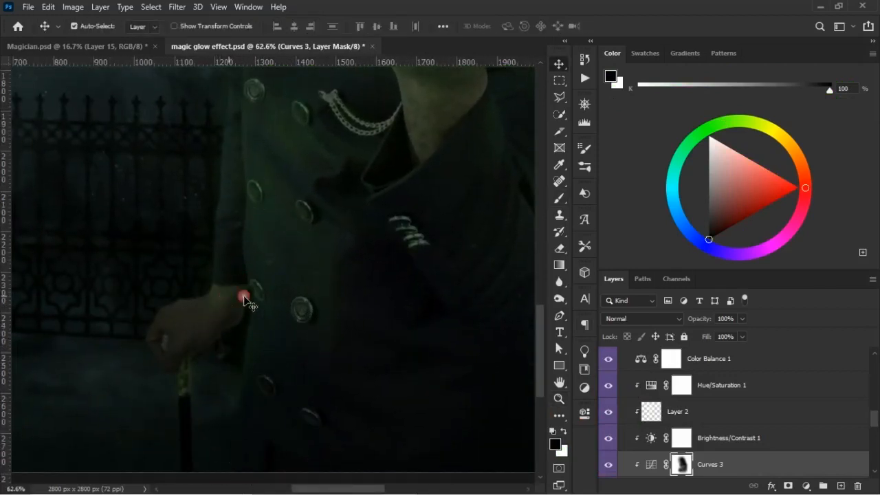
pyautogui.click(609, 466)
pyautogui.click(609, 468)
pyautogui.scroll(5, 866, 416)
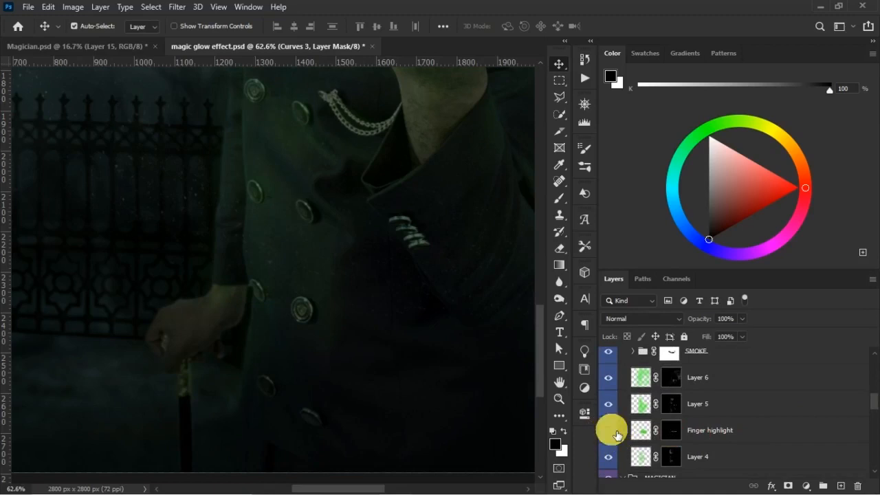
pyautogui.click(609, 457)
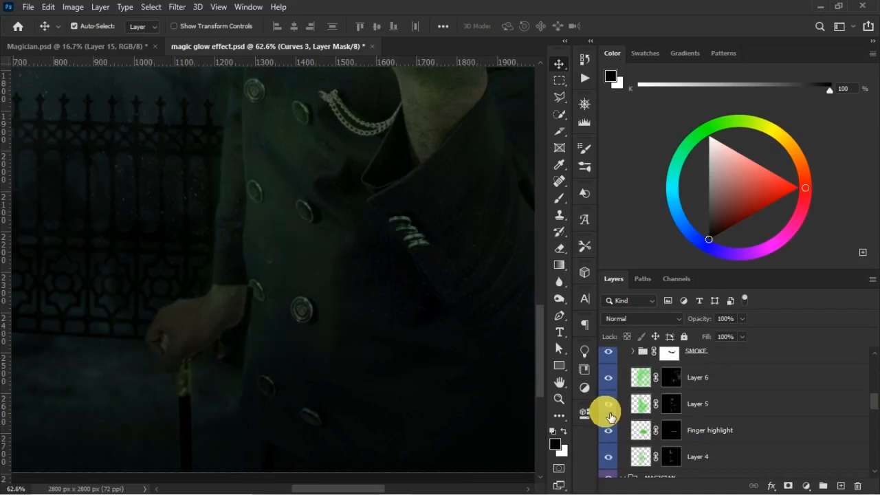
# - Select Layer 5's mask and set the black brush to 41% opacity and 46% flow
pyautogui.click(458, 345)
pyautogui.press('b')
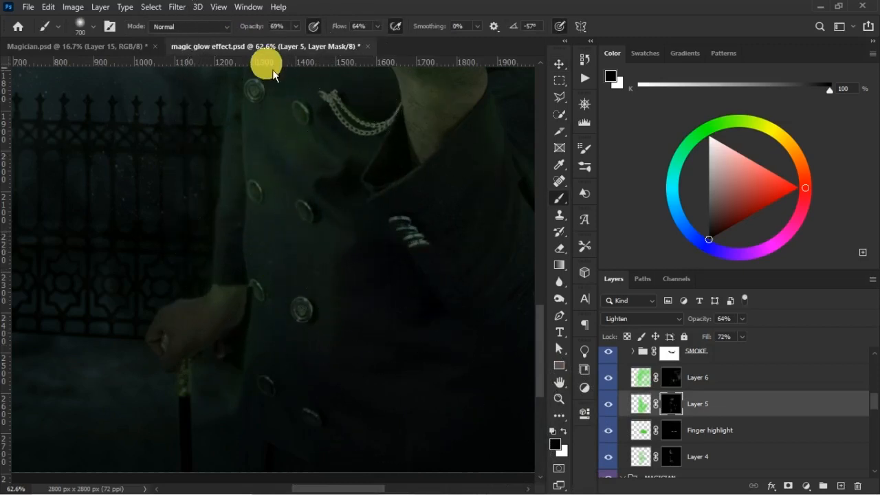
pyautogui.moveTo(262, 29); pyautogui.dragTo(249, 28)
pyautogui.moveTo(345, 29); pyautogui.dragTo(343, 29)
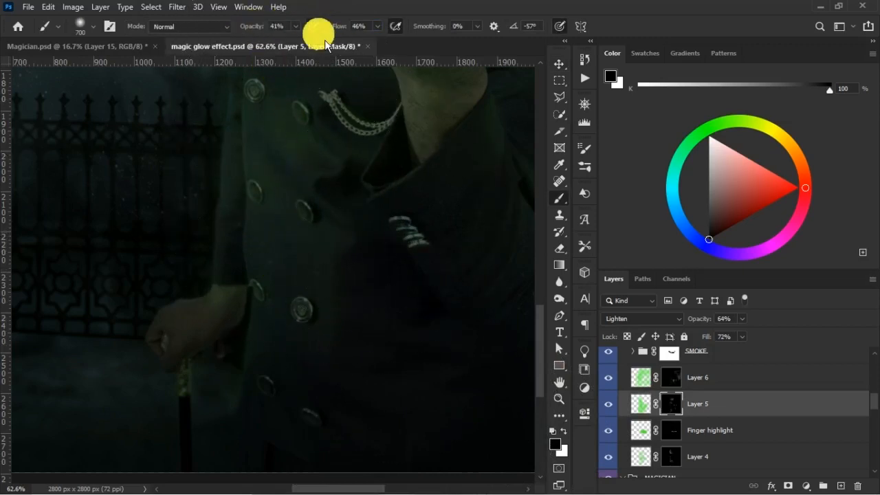
# - Select Layer 6's mask and compare the magician and the scene with Layer 6 hidden and shown
pyautogui.hotkey('ctrl', '-')
pyautogui.hotkey('ctrl', '-')
pyautogui.hotkey('ctrl', '-')
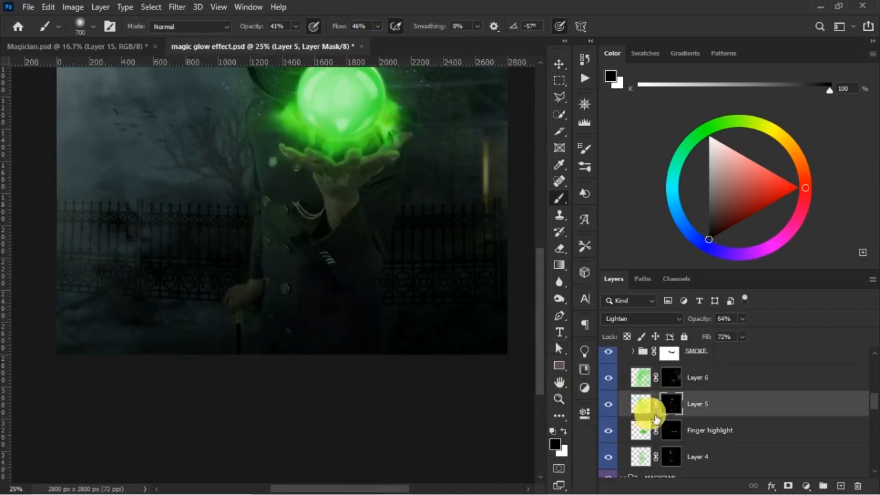
pyautogui.click(617, 382)
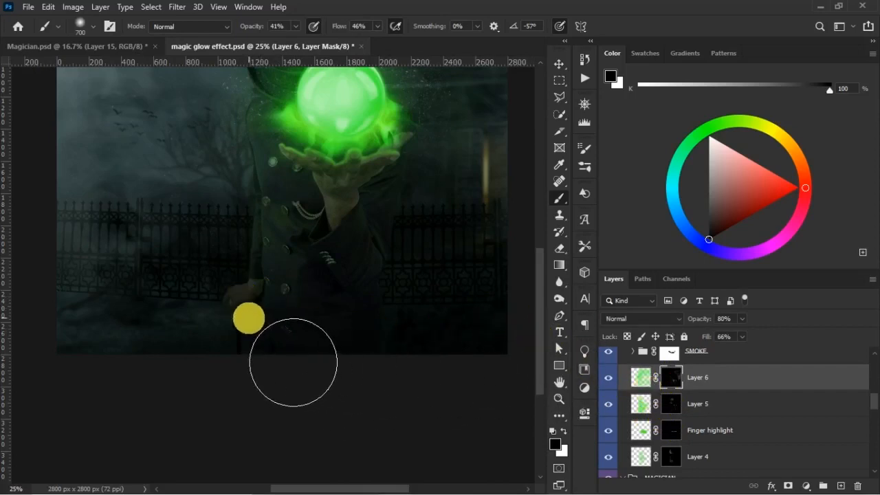
pyautogui.scroll(3, 540, 301)
pyautogui.moveTo(552, 289); pyautogui.dragTo(552, 288)
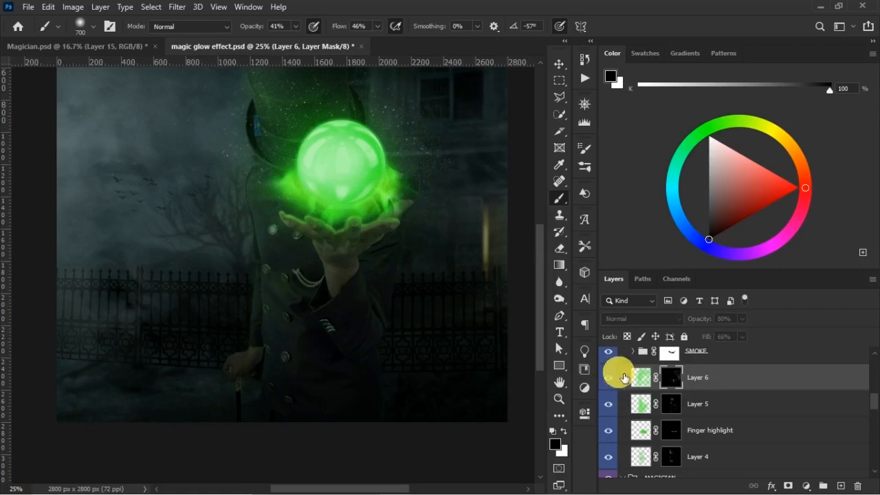
pyautogui.hotkey('ctrl', '-')
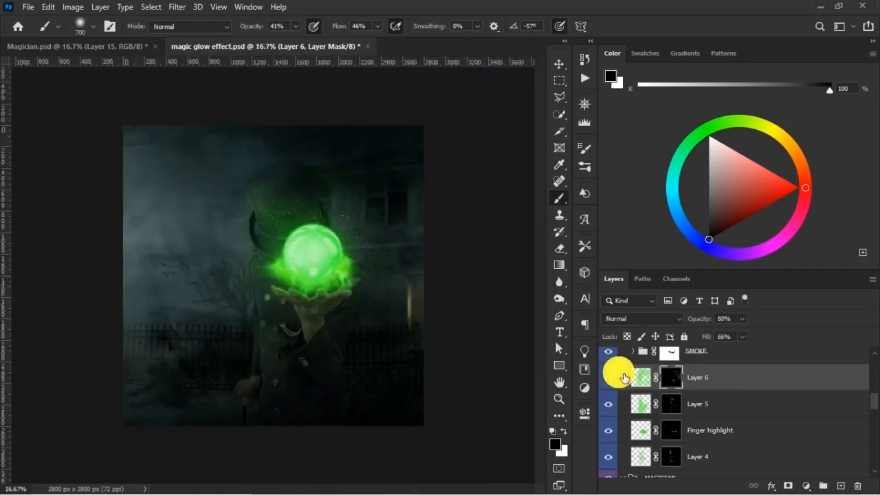
# - Save the document, collapse the BALL group and compare the image with that group hidden and shown
pyautogui.hotkey('ctrl', 's')
pyautogui.press('v')
pyautogui.click(349, 268)
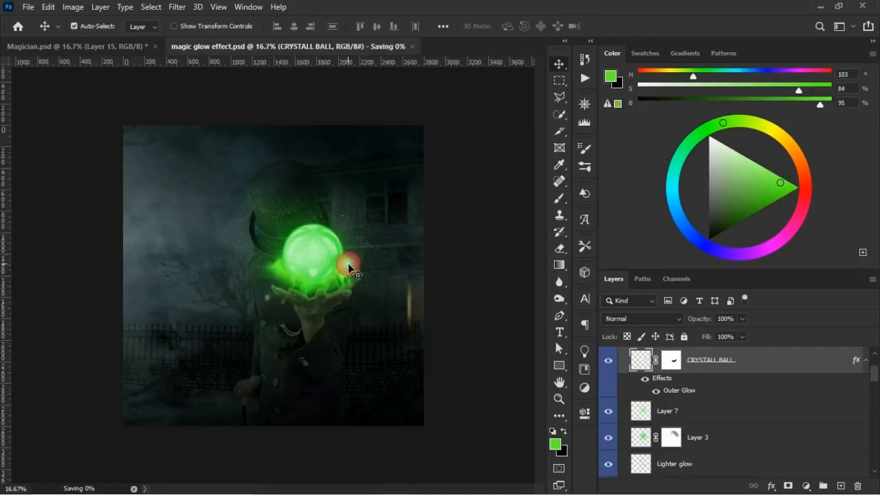
pyautogui.scroll(2, 760, 367)
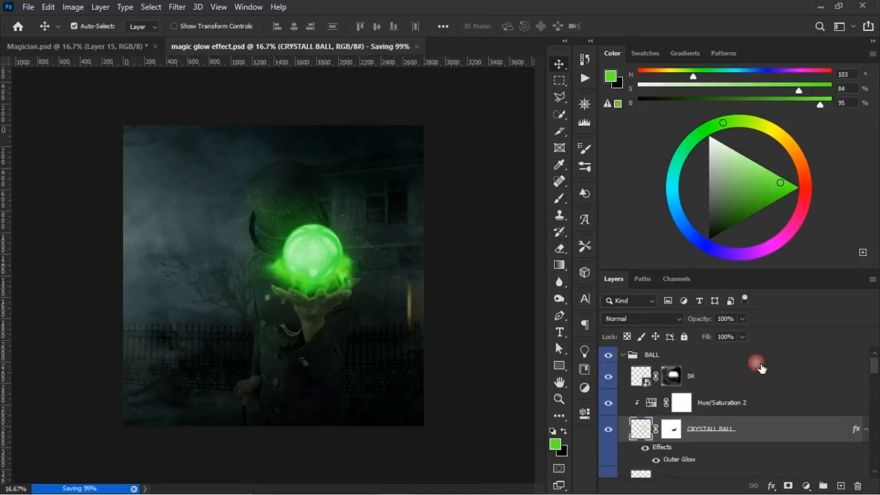
pyautogui.click(633, 358)
pyautogui.click(609, 355)
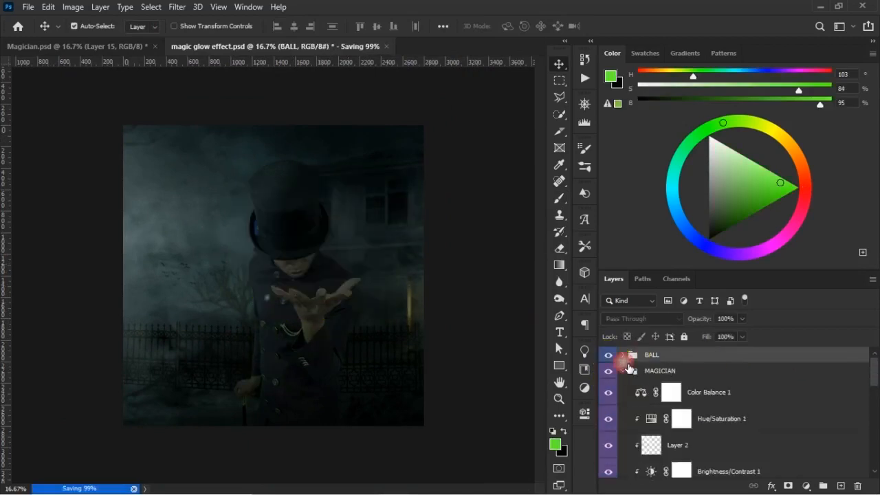
pyautogui.click(609, 354)
pyautogui.click(609, 355)
pyautogui.click(609, 355)
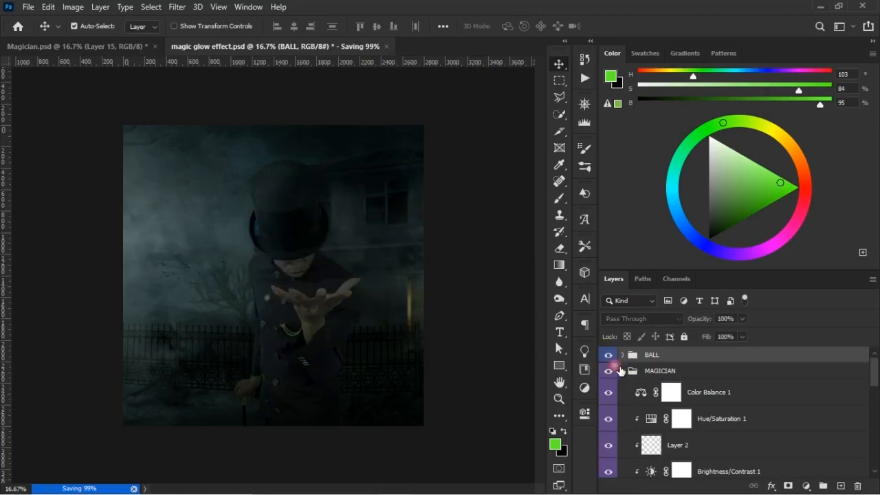
# - Expand the BALL group and compare the glow with the CRYSTALL BALL, Layer 3 and Layer 7 layers hidden and shown
pyautogui.click(623, 356)
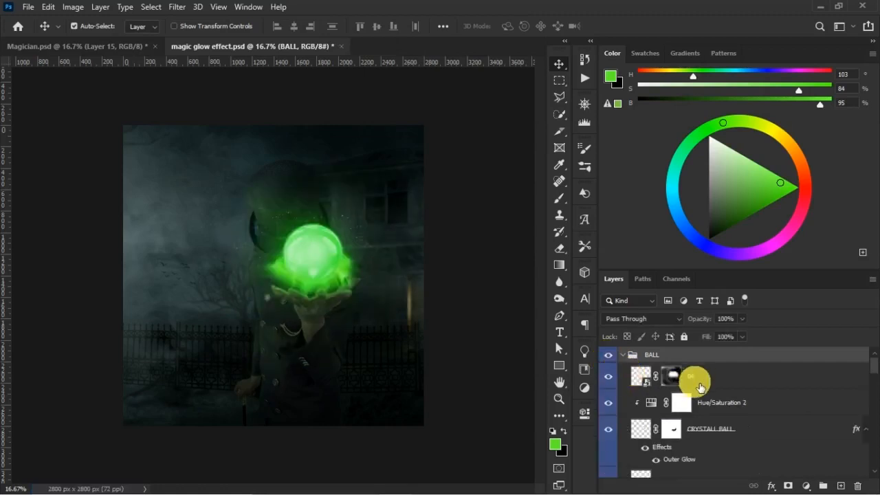
pyautogui.click(699, 385)
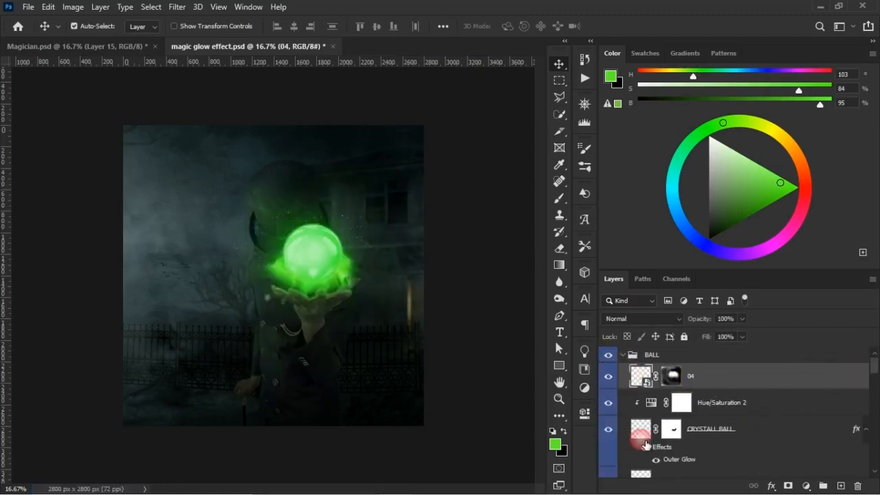
pyautogui.click(644, 441)
pyautogui.click(611, 433)
pyautogui.click(609, 431)
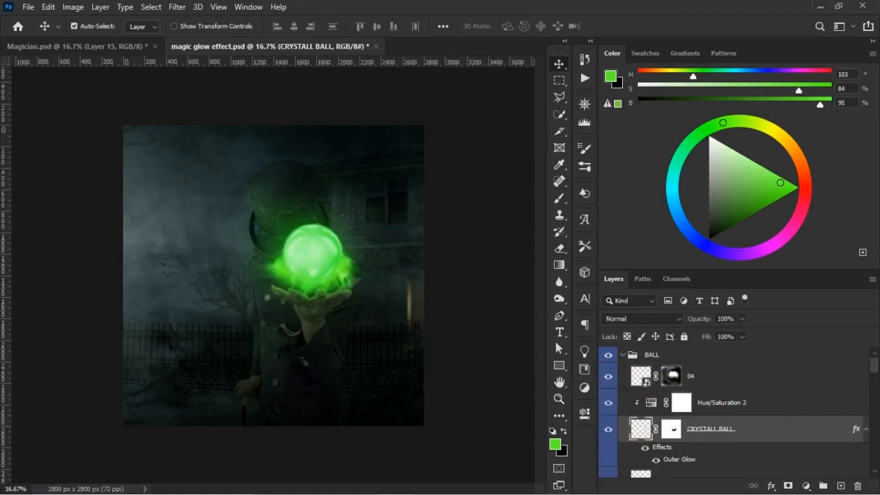
pyautogui.scroll(-3, 736, 412)
pyautogui.scroll(-1, 735, 412)
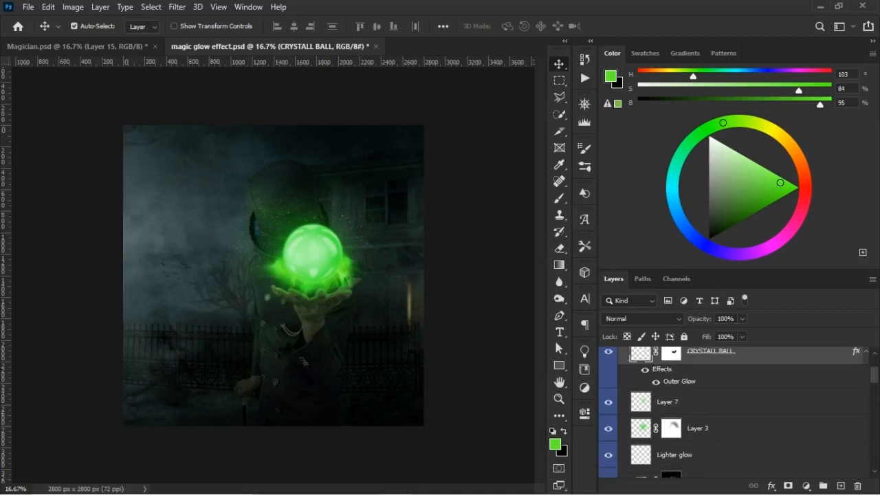
pyautogui.click(616, 429)
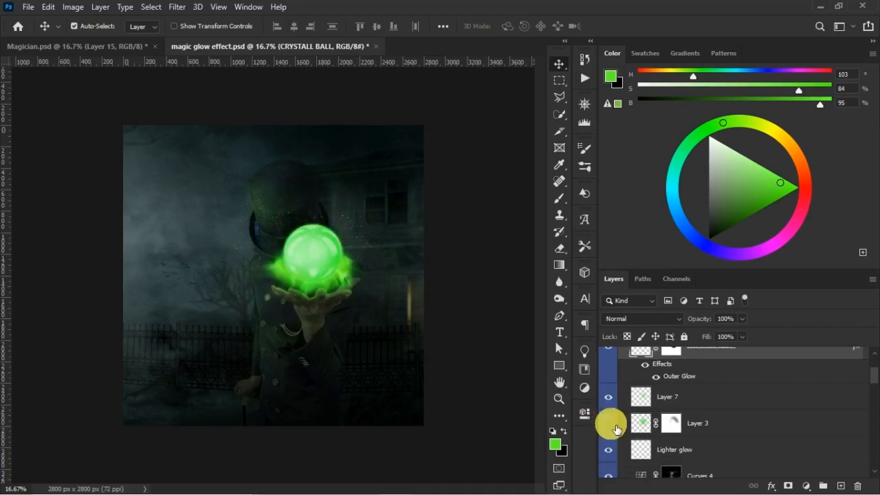
pyautogui.click(609, 424)
pyautogui.click(612, 401)
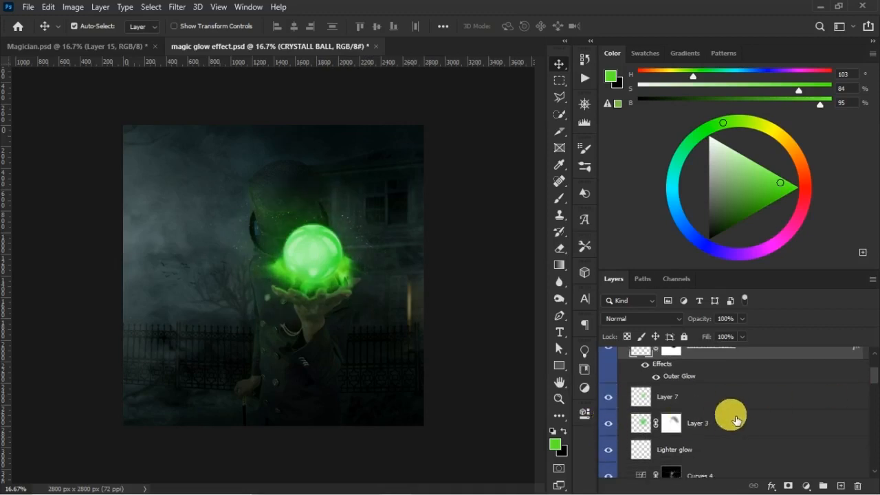
pyautogui.moveTo(874, 376)
pyautogui.mouseDown()
pyautogui.moveTo(874, 392)
pyautogui.moveTo(874, 379)
pyautogui.mouseUp()
pyautogui.scroll(2, 723, 451)
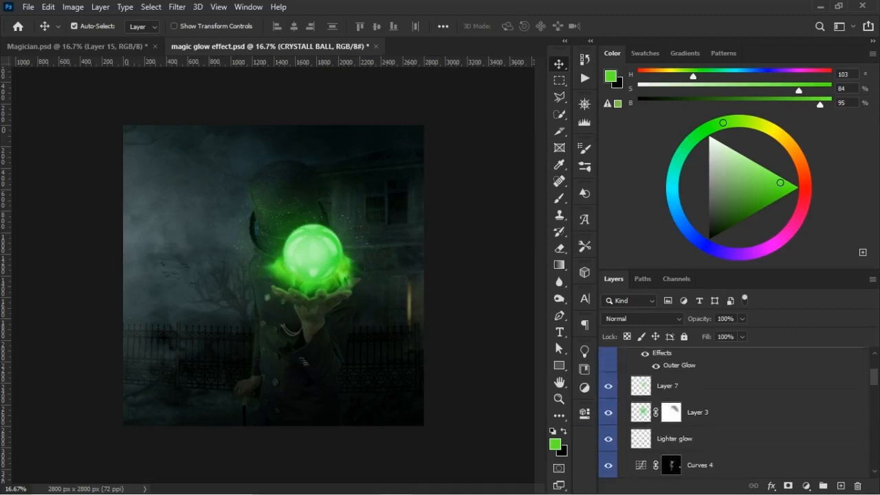
# - Select the layers from CRYSTALL BALL to Lighter glow plus the SMOKE group, and scale them together to 92.66% around their centre
pyautogui.keyDown('shift'); pyautogui.click(722, 446); pyautogui.keyUp('shift')
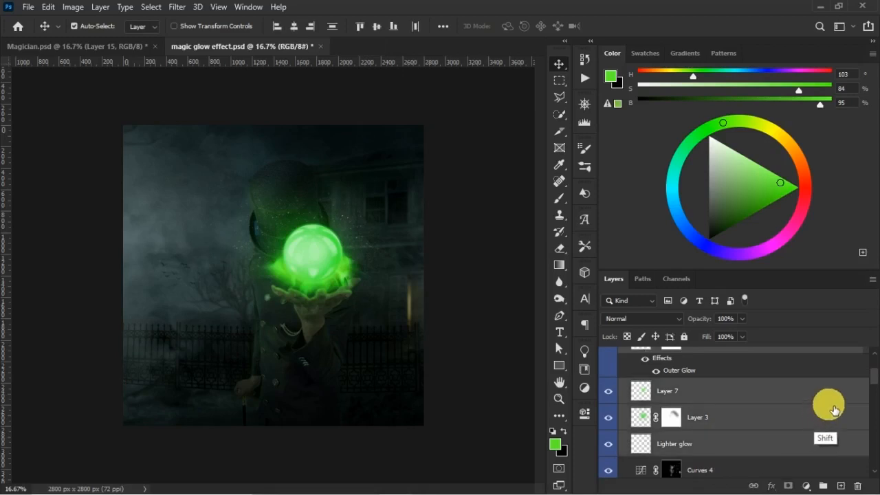
pyautogui.scroll(3, 624, 406)
pyautogui.scroll(-6, 624, 405)
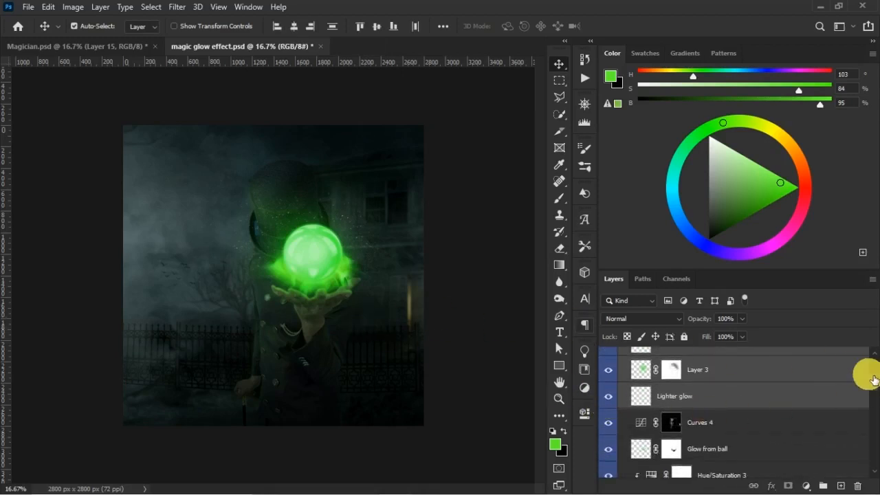
pyautogui.scroll(-5, 874, 382)
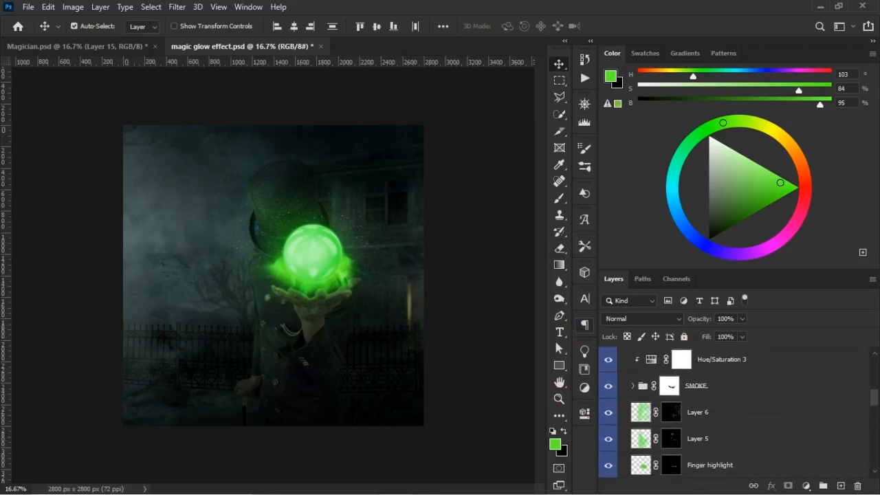
pyautogui.keyDown('ctrl'); pyautogui.click(717, 396); pyautogui.keyUp('ctrl')
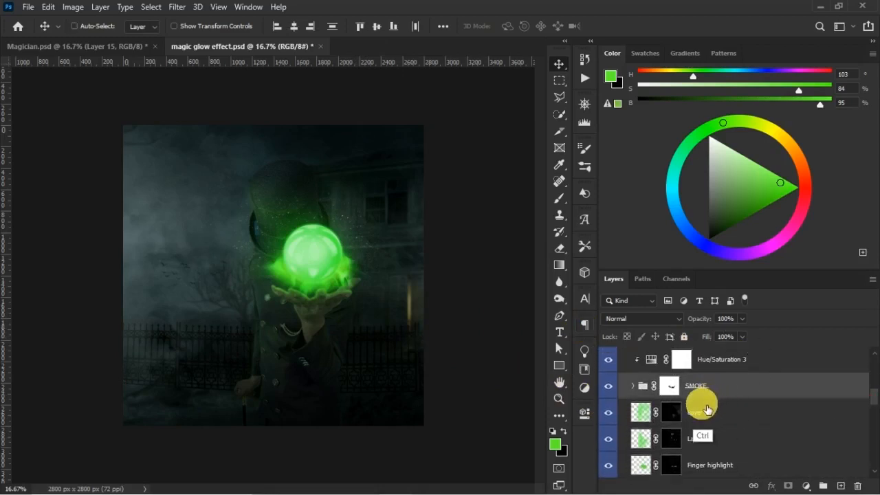
pyautogui.hotkey('ctrl', 't')
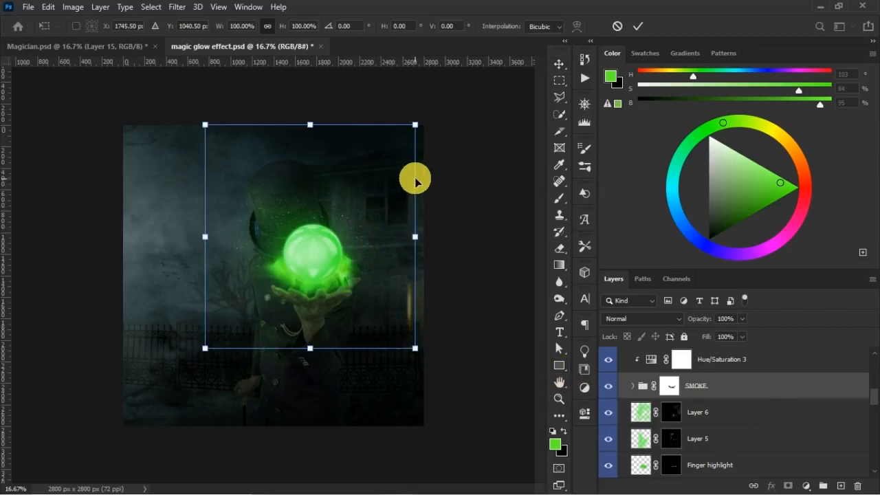
pyautogui.moveTo(411, 133); pyautogui.dragTo(411, 137)
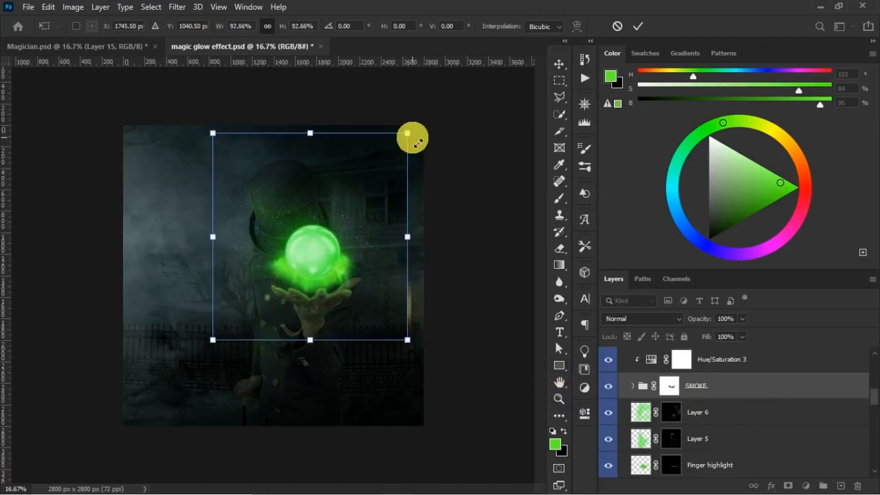
pyautogui.click(479, 260)
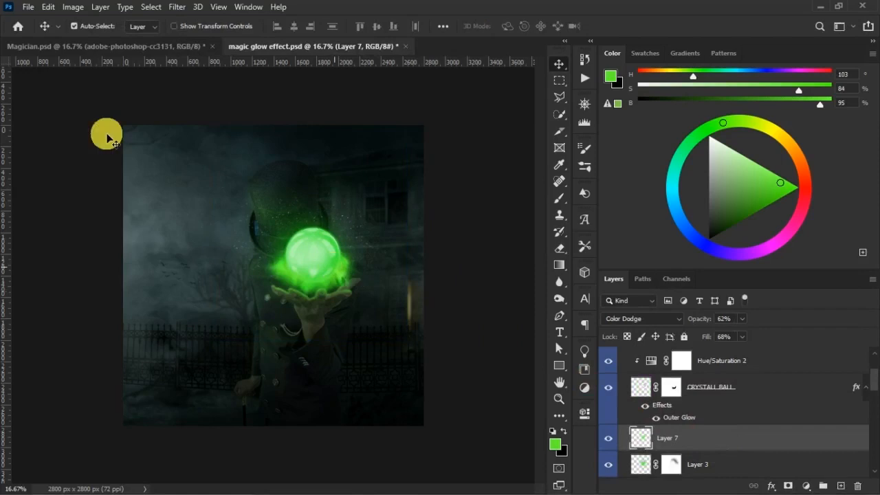
# - Place the light-ray image pngegg(13) as an embedded object above Layer 7, enlarge it and centre its rays beneath the crystal ball
pyautogui.click(31, 9)
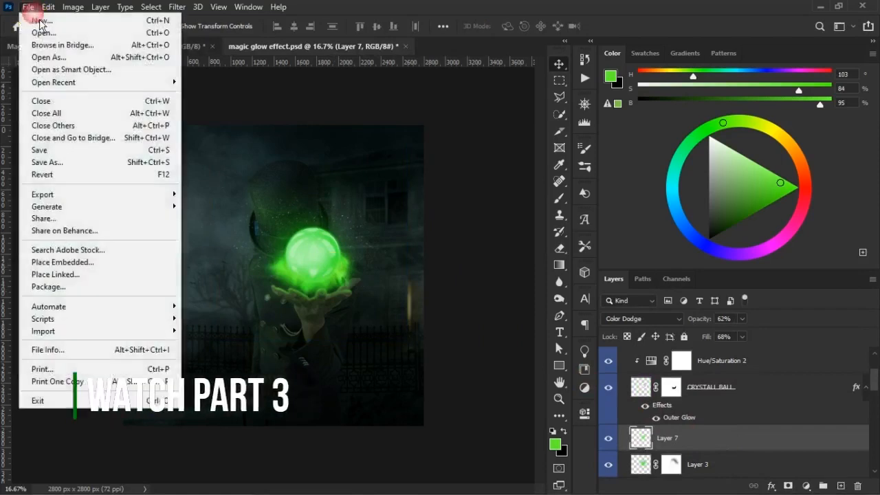
pyautogui.click(93, 266)
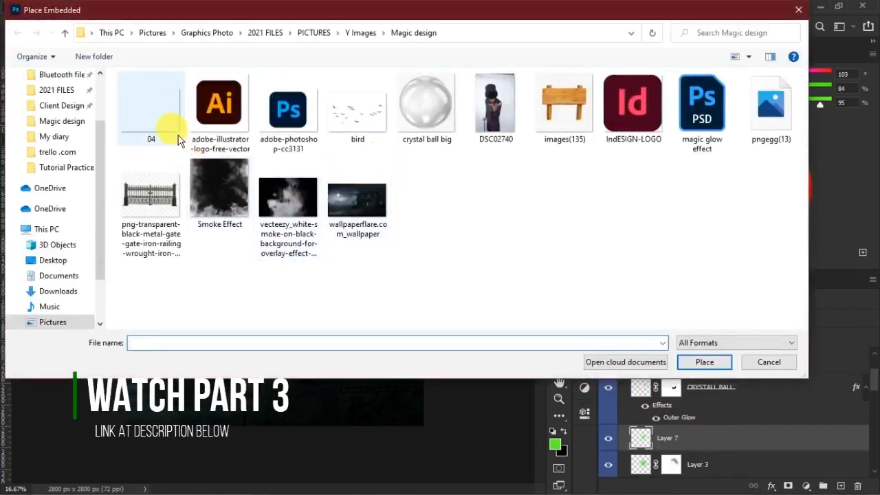
pyautogui.doubleClick(783, 116)
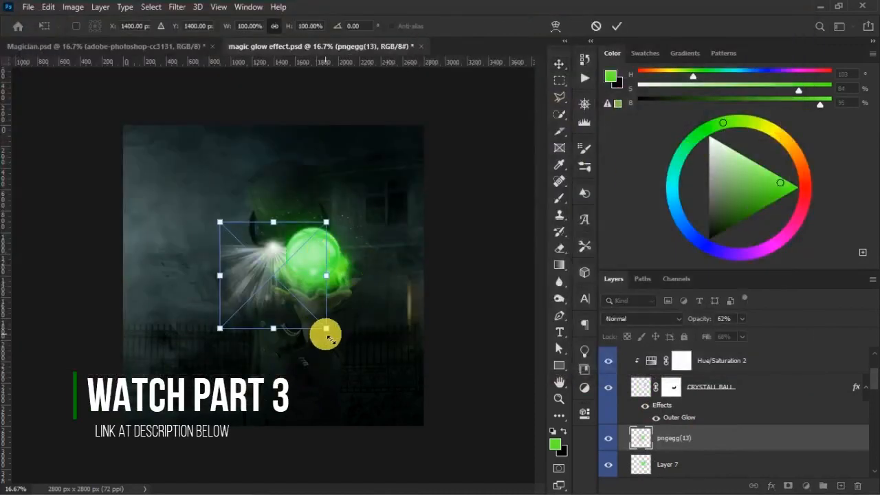
pyautogui.moveTo(326, 329); pyautogui.dragTo(378, 372)
pyautogui.moveTo(286, 268); pyautogui.dragTo(309, 276)
pyautogui.press('Return')
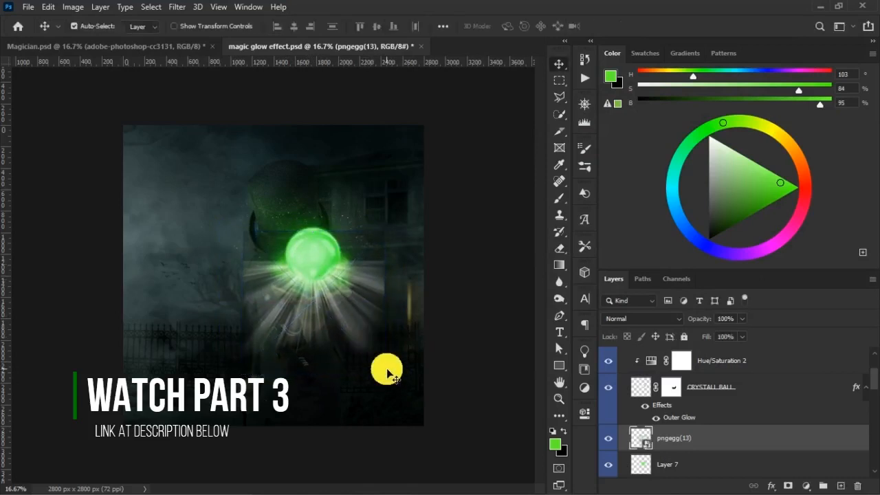
# - Set the blend mode of the pngegg(13) light-ray layer to Lighten
pyautogui.hotkey('ctrl', '+')
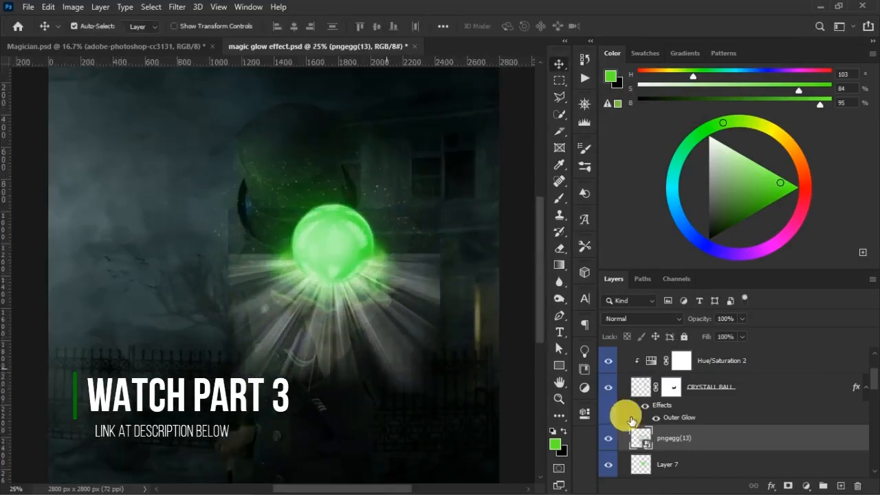
pyautogui.click(672, 320)
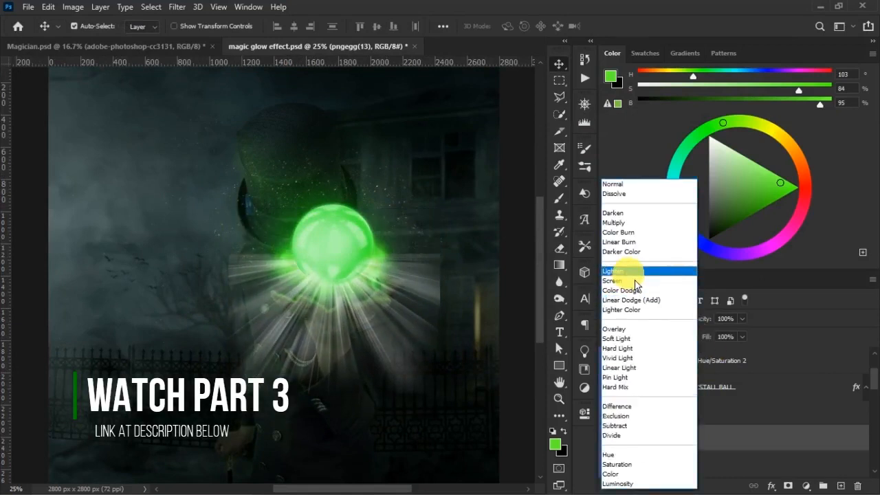
pyautogui.click(619, 270)
# - Add a Hue/Saturation adjustment clipped to pngegg(13) and colorize the light rays green with hue 103
pyautogui.click(805, 485)
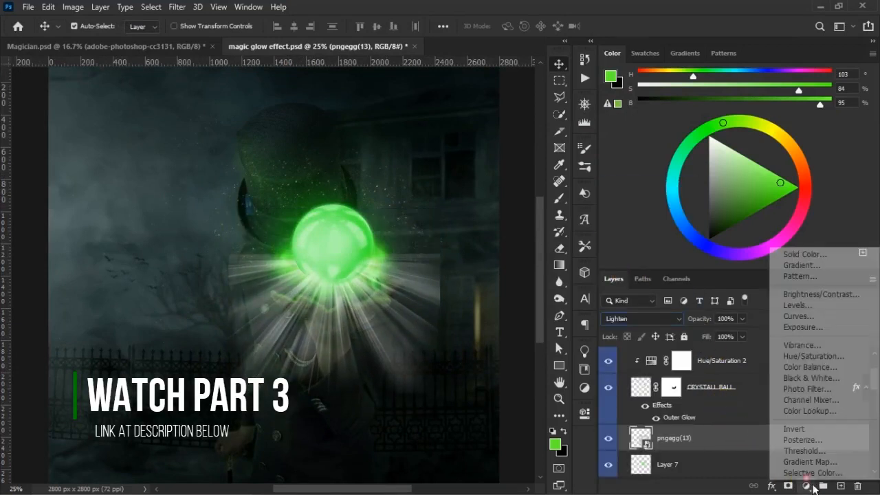
pyautogui.click(813, 356)
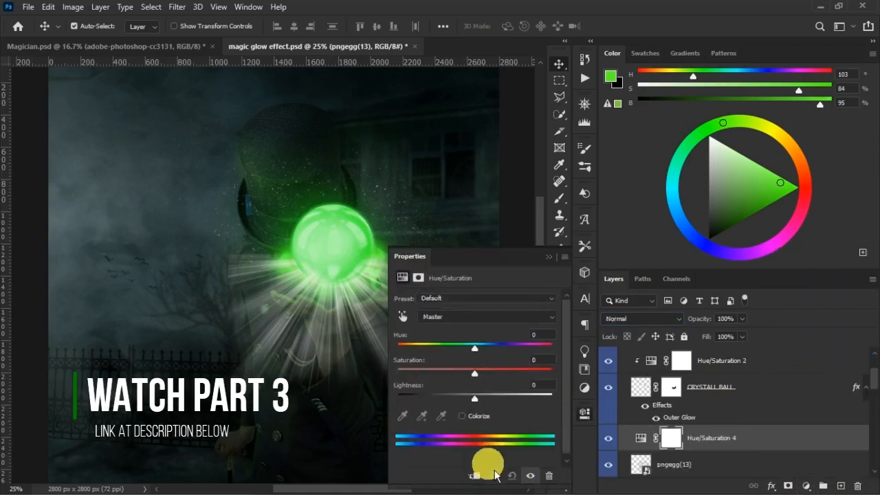
pyautogui.click(476, 475)
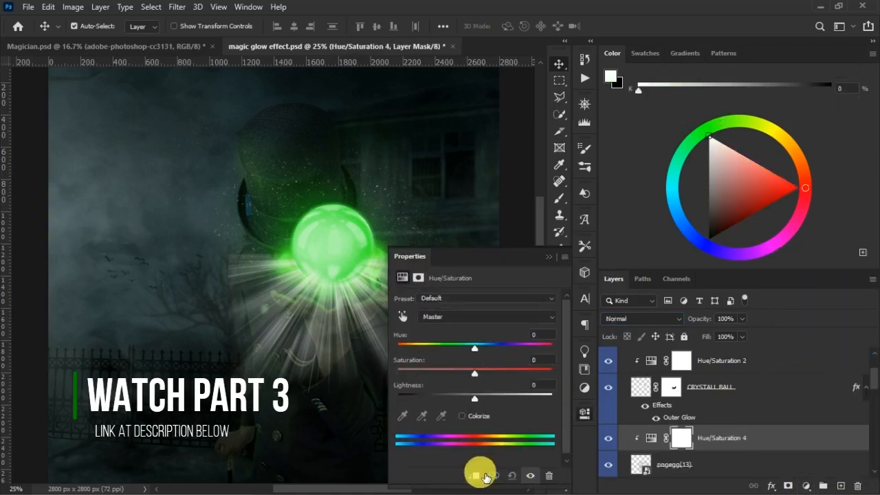
pyautogui.click(481, 416)
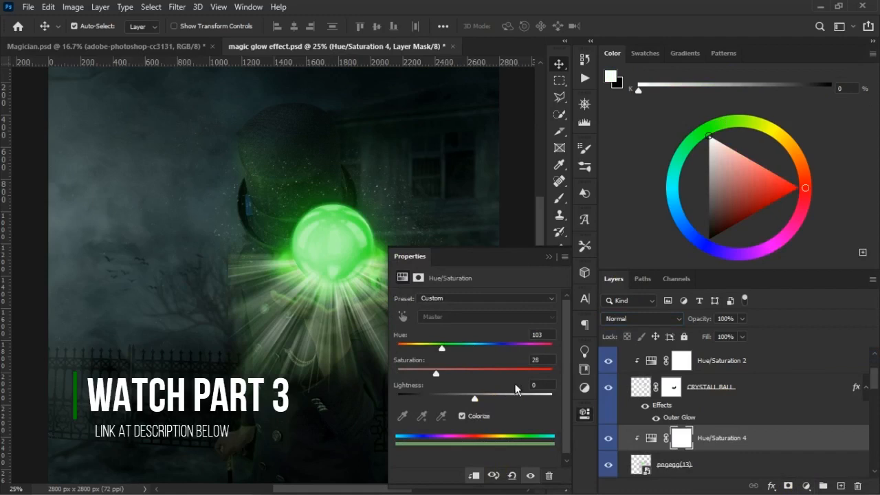